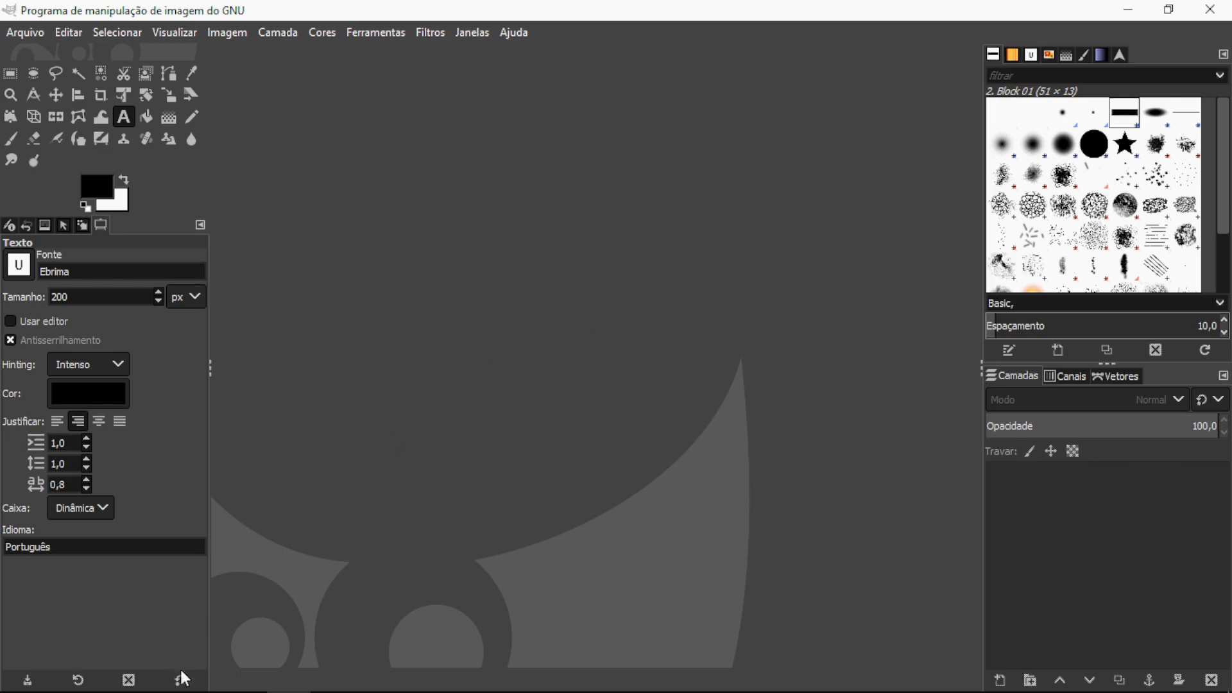
# Open the Asphalt_Rough_vdqhahk_2K_surface_ms folder and look over its texture files.
pyautogui.moveTo(111, 674)
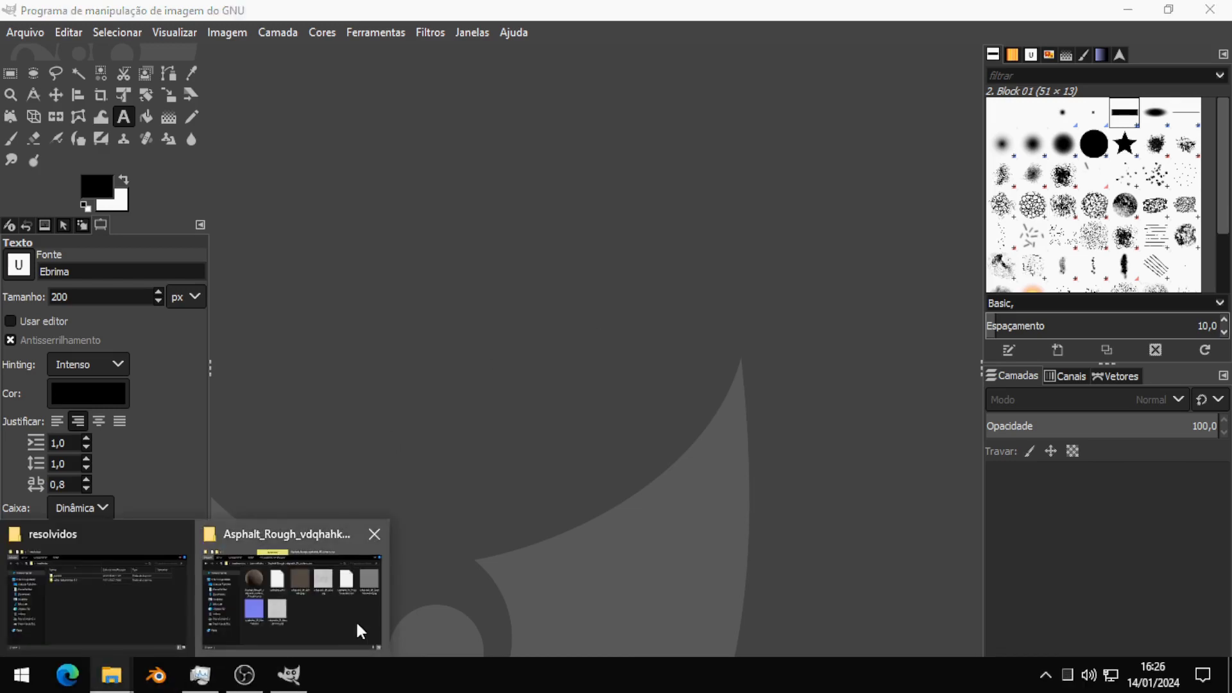
pyautogui.click(356, 624)
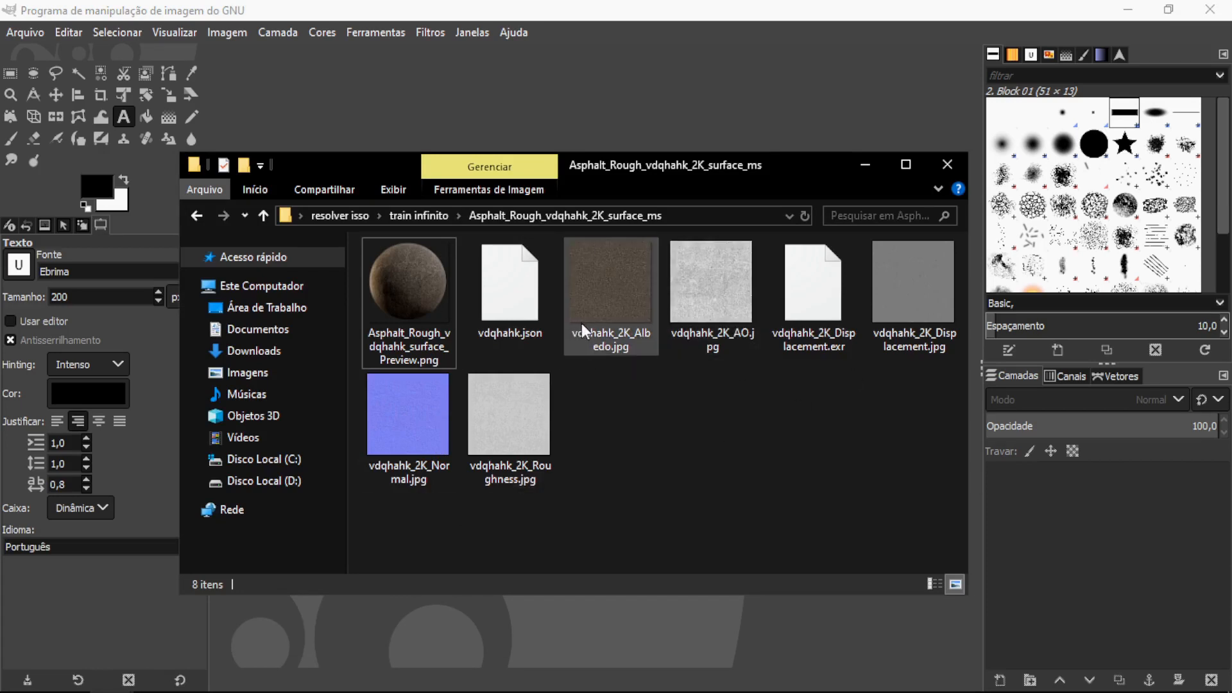
pyautogui.moveTo(602, 322)
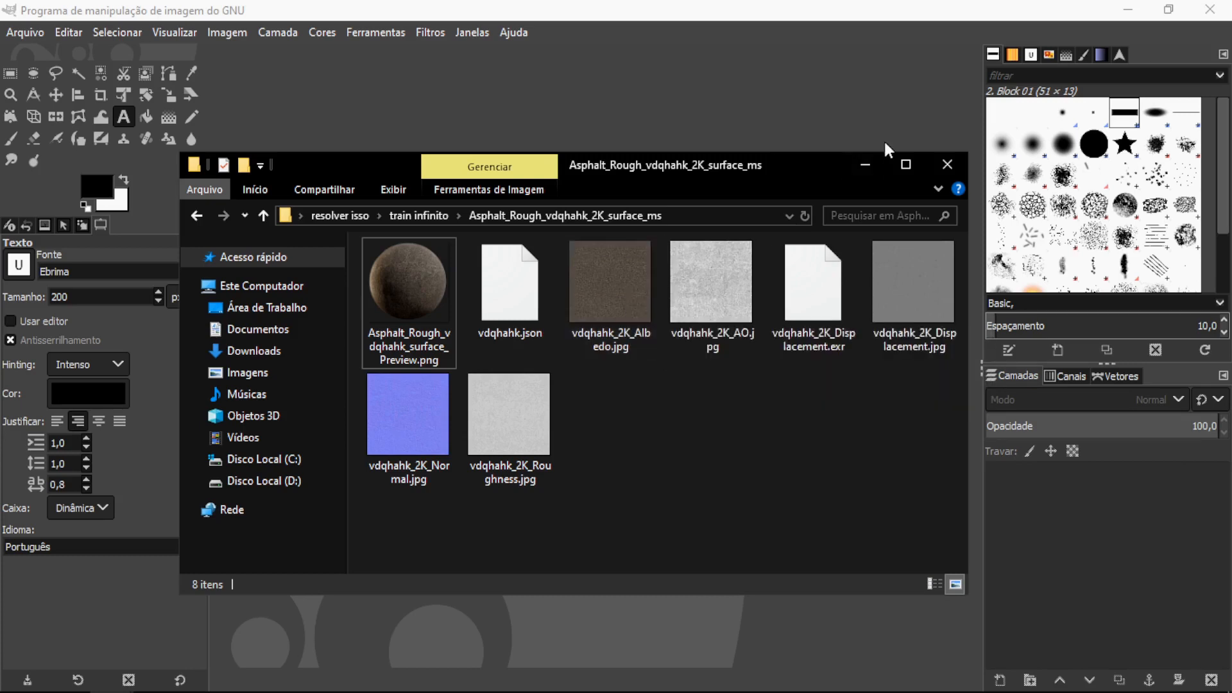
pyautogui.click(865, 164)
# Switch to Blender and examine the viewport texture limit options in the render Simplify settings, keeping 1024.
pyautogui.click(156, 674)
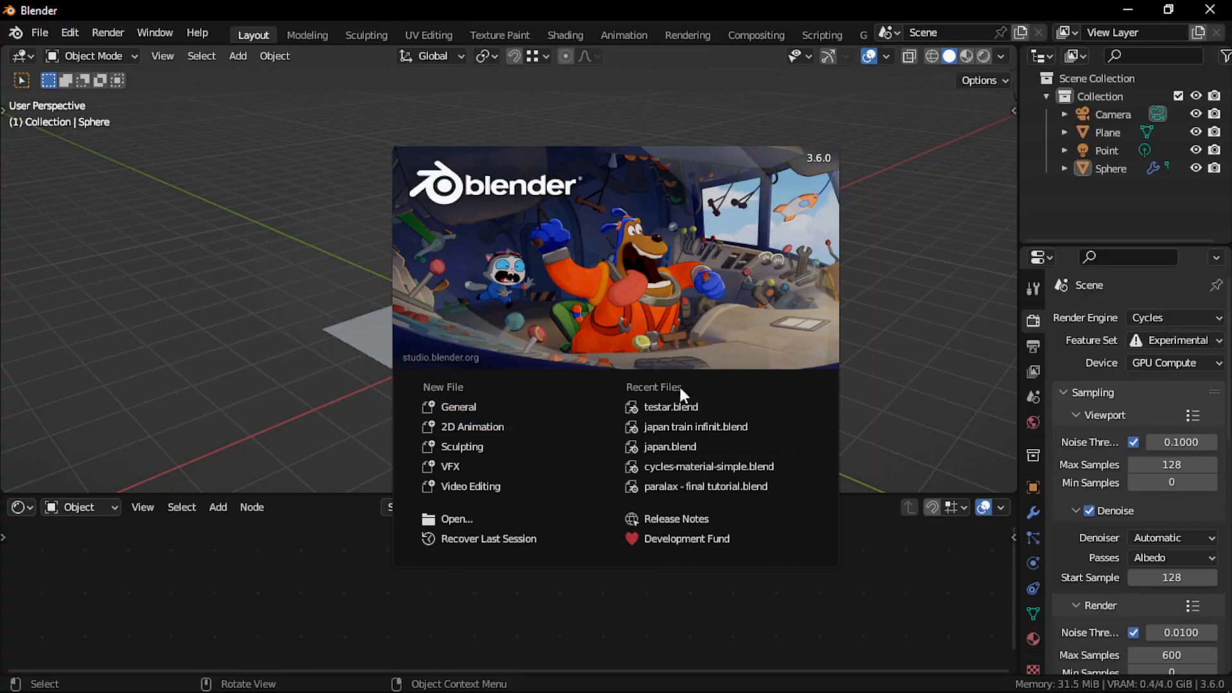
pyautogui.click(977, 292)
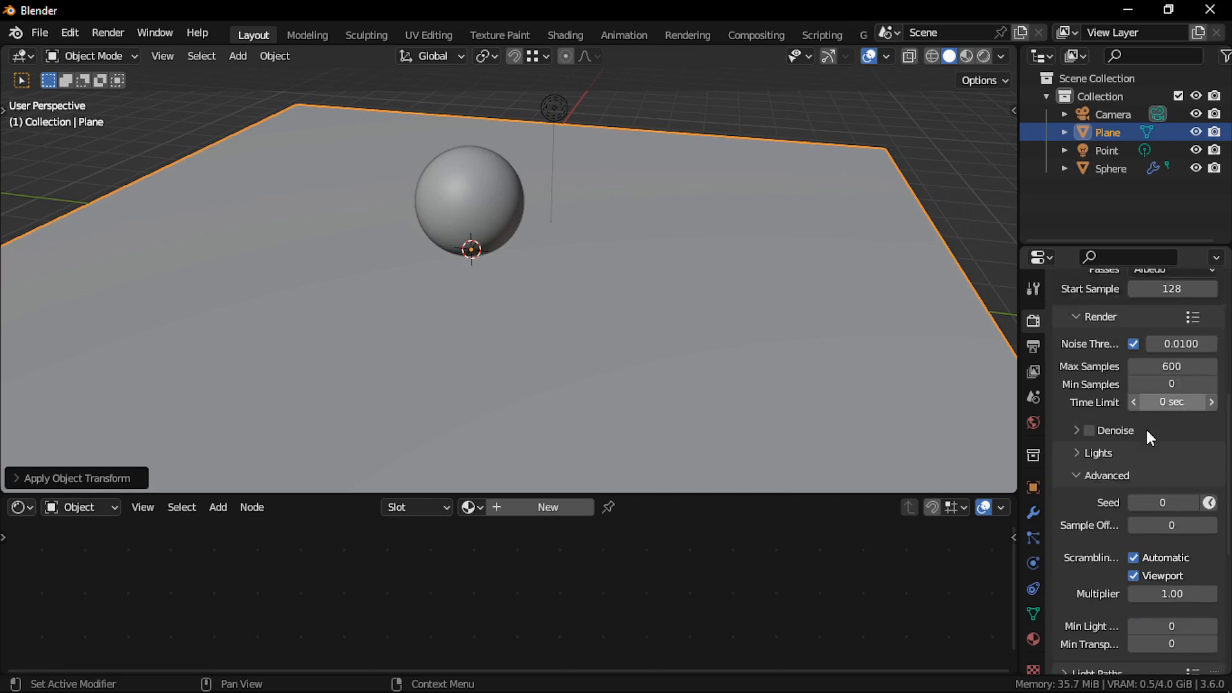
pyautogui.scroll(-5, 1145, 426)
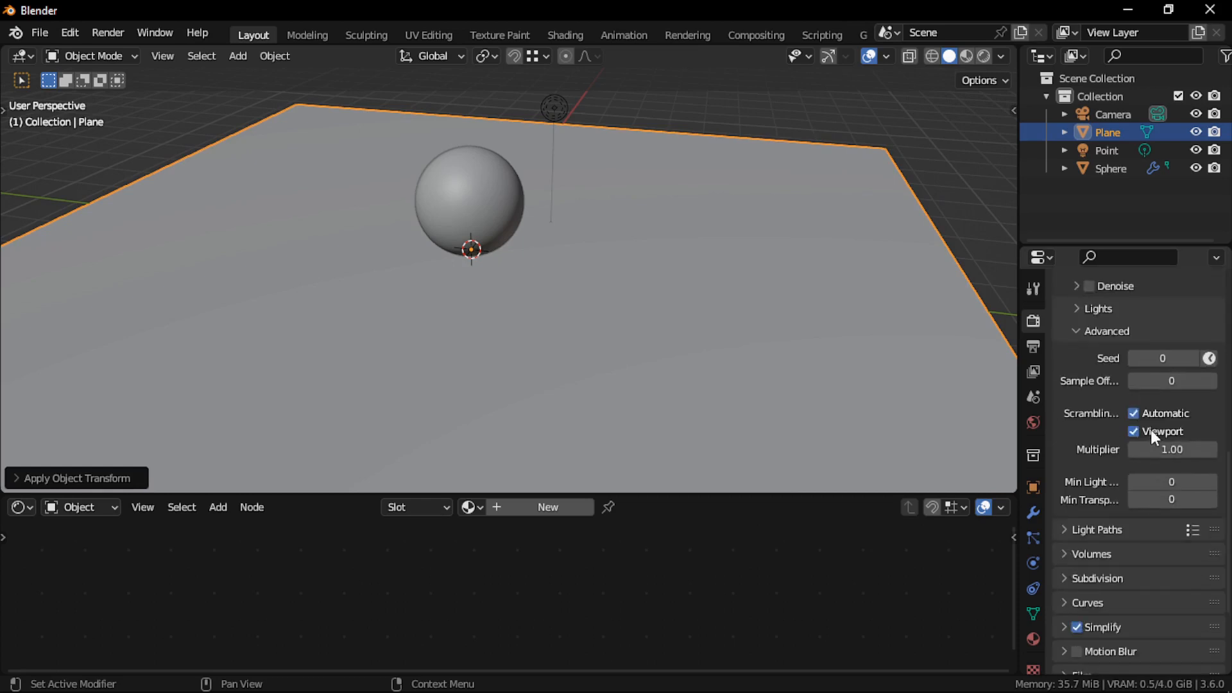
pyautogui.scroll(-1, 1132, 585)
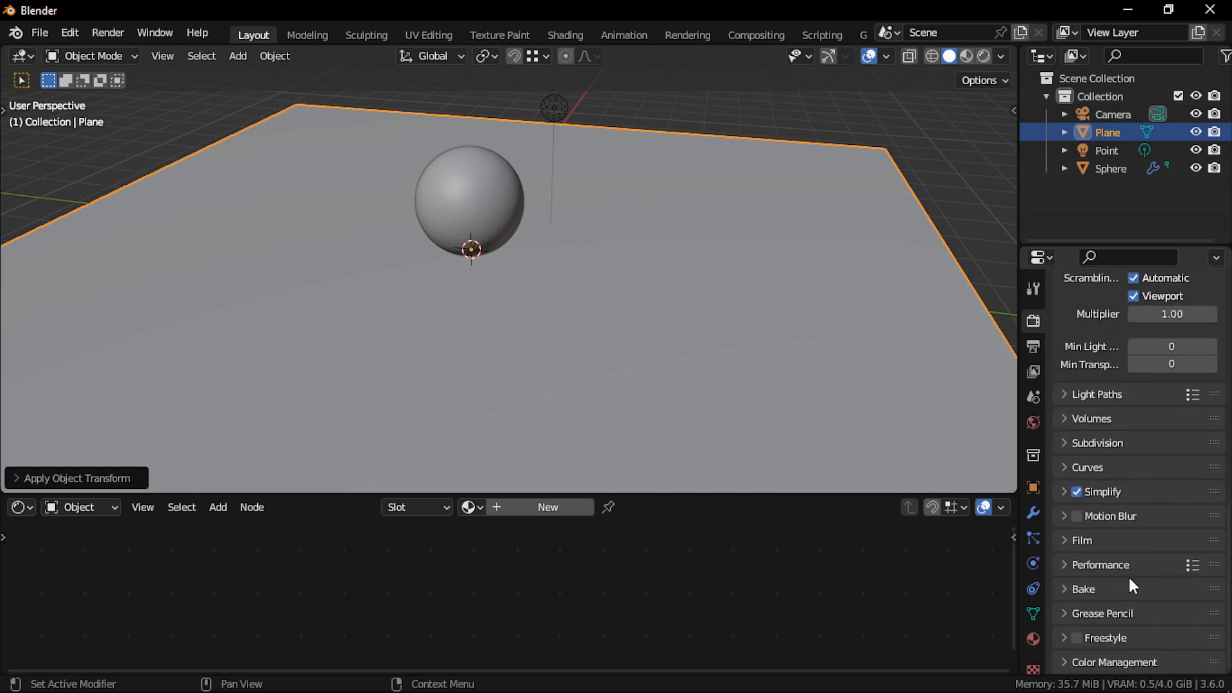
pyautogui.click(1065, 494)
pyautogui.scroll(-3, 1111, 510)
pyautogui.click(1149, 509)
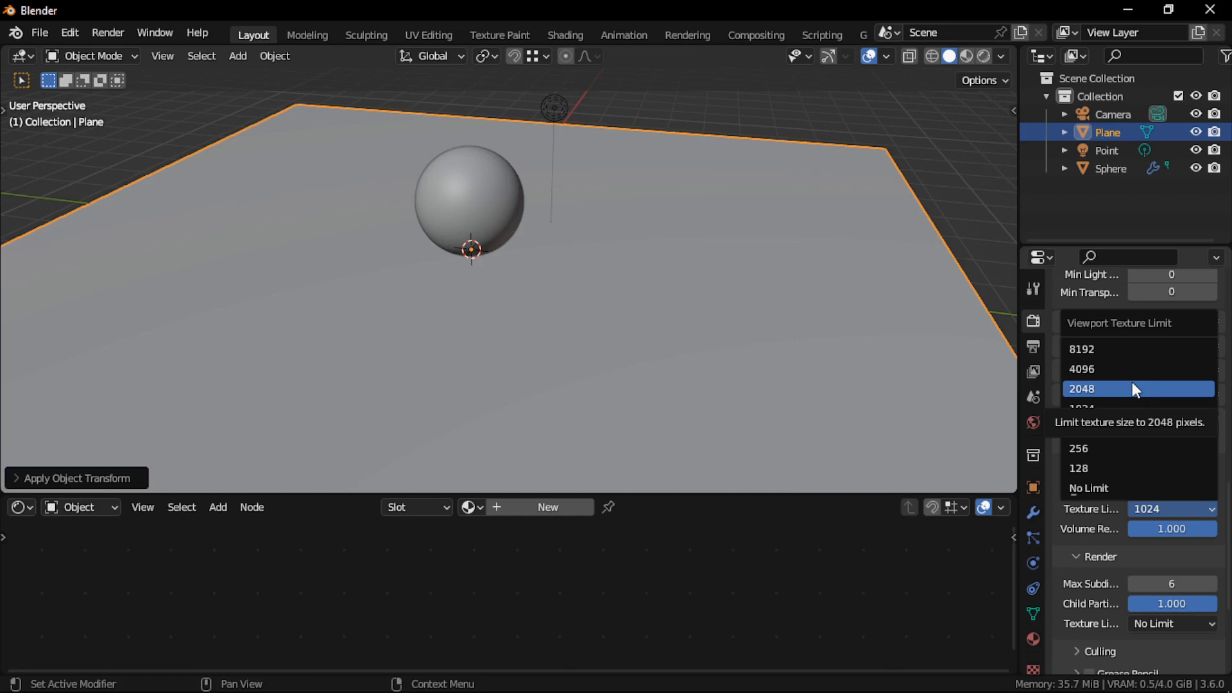
pyautogui.click(1138, 408)
pyautogui.click(1154, 508)
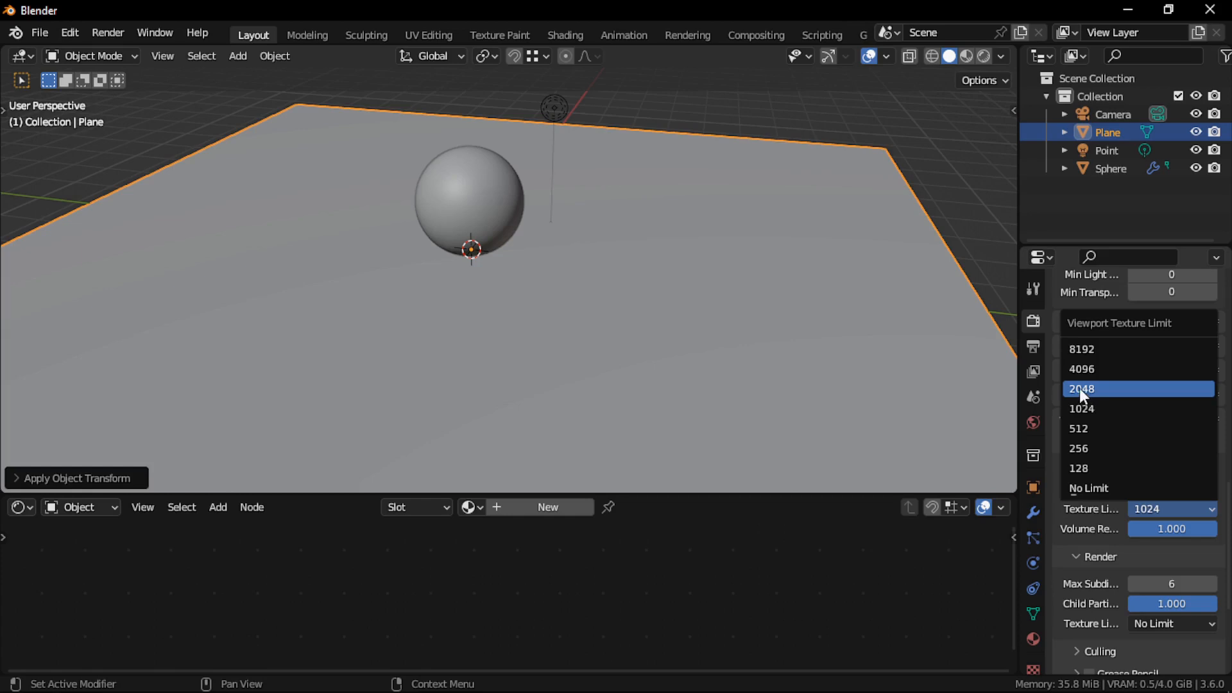
pyautogui.moveTo(23, 684)
pyautogui.moveTo(126, 685)
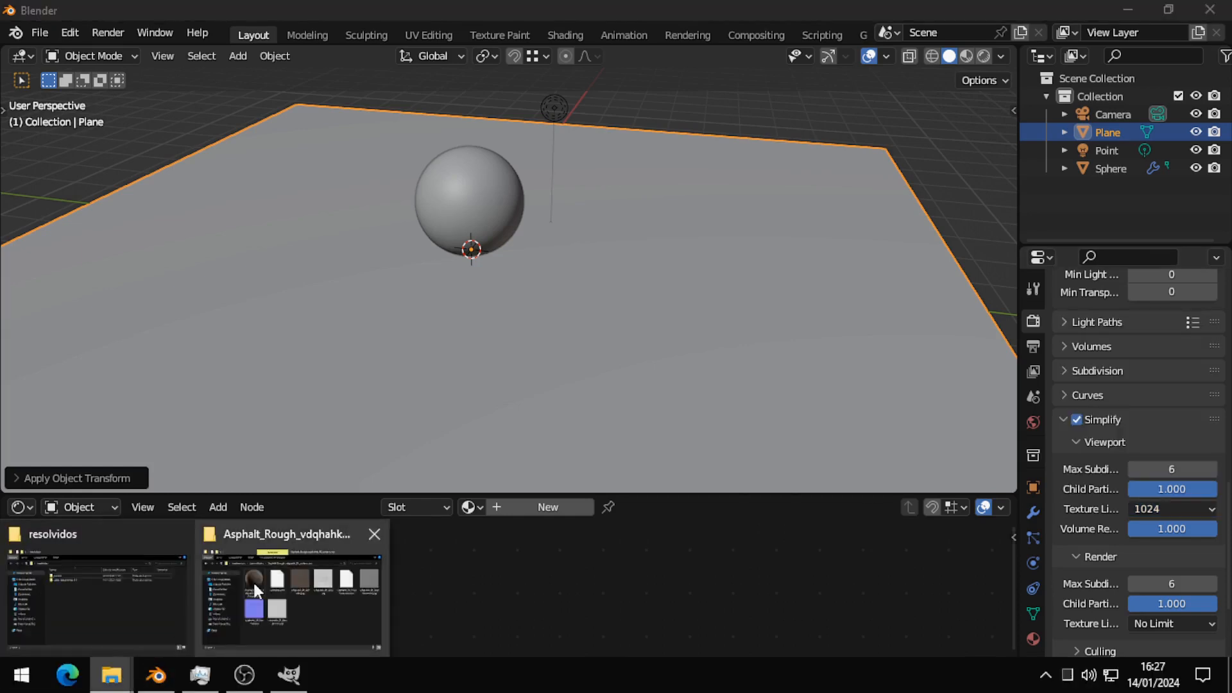
pyautogui.click(417, 597)
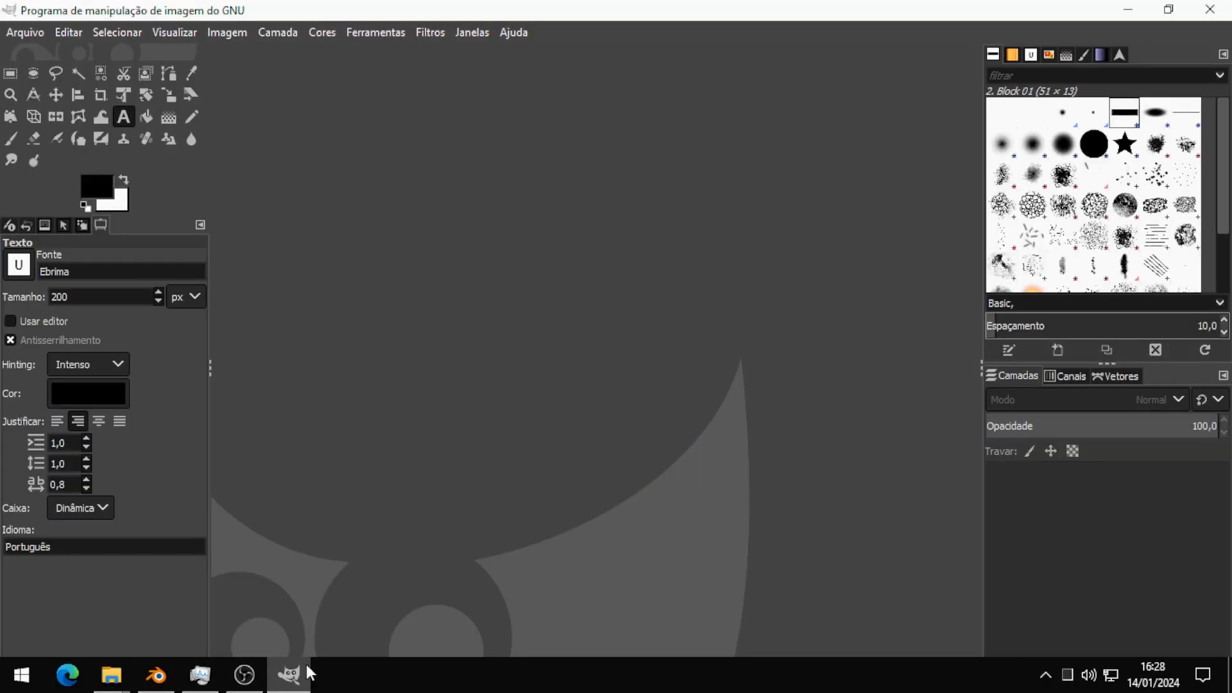
# Switch to GIMP and create a new image 2048 px wide and 2048 px high.
pyautogui.click(289, 674)
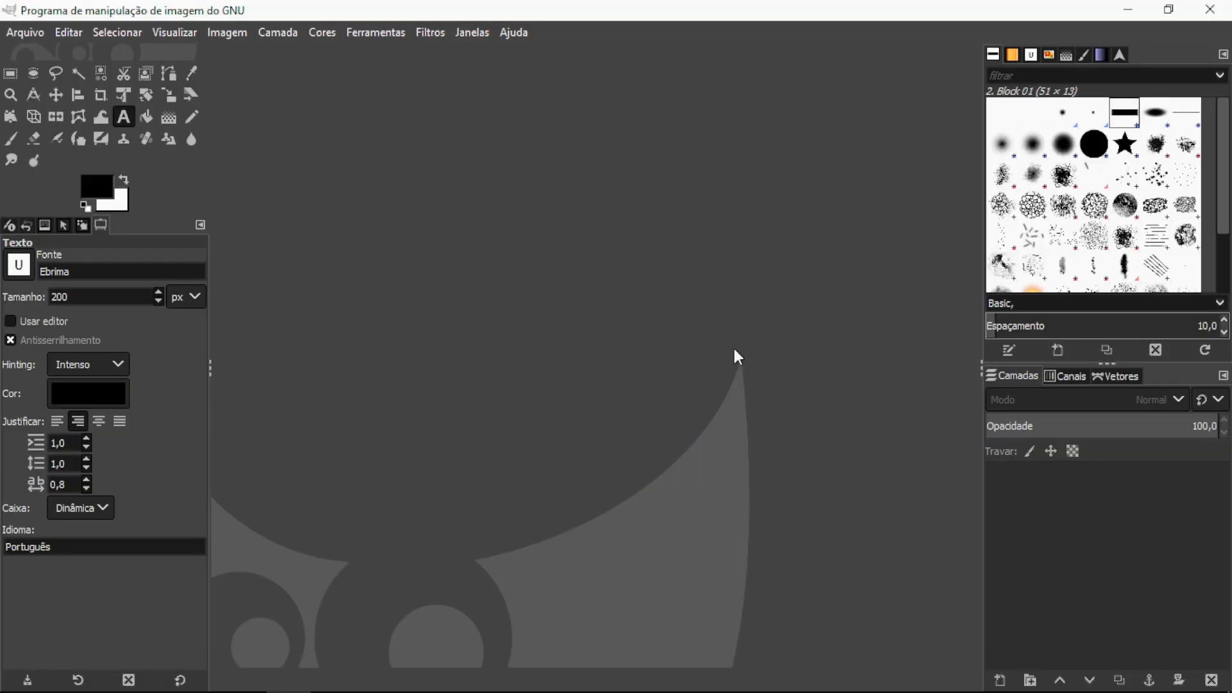
pyautogui.click(24, 32)
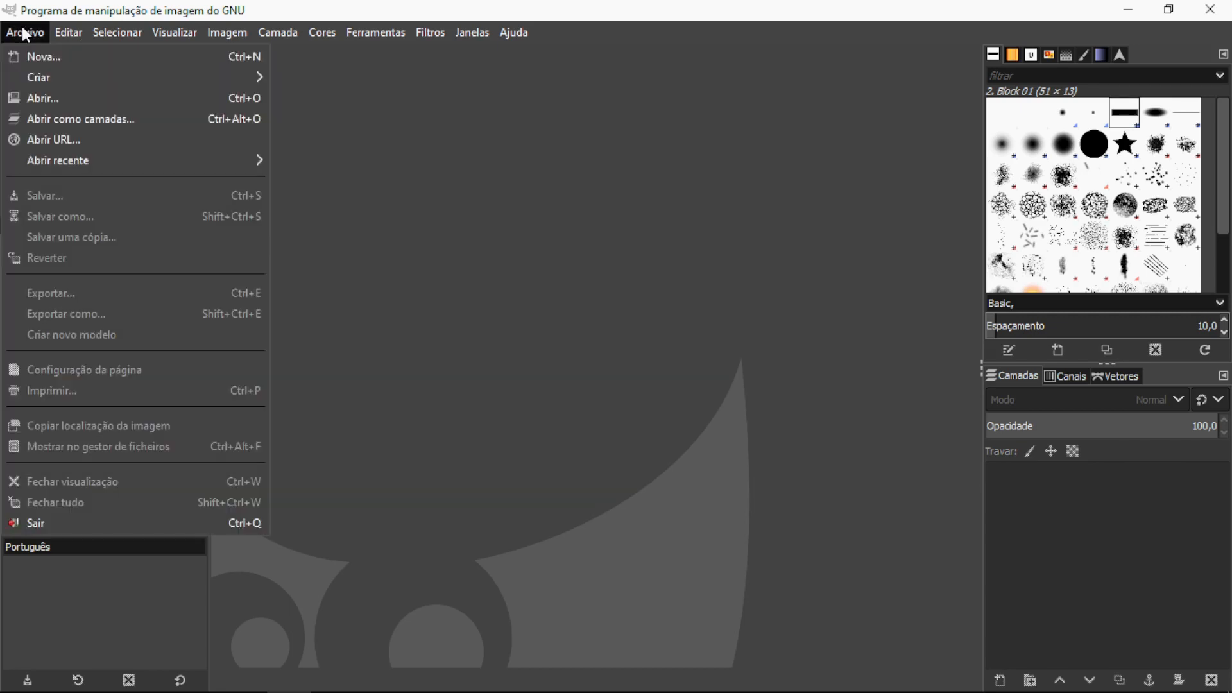
pyautogui.click(50, 53)
pyautogui.doubleClick(117, 191)
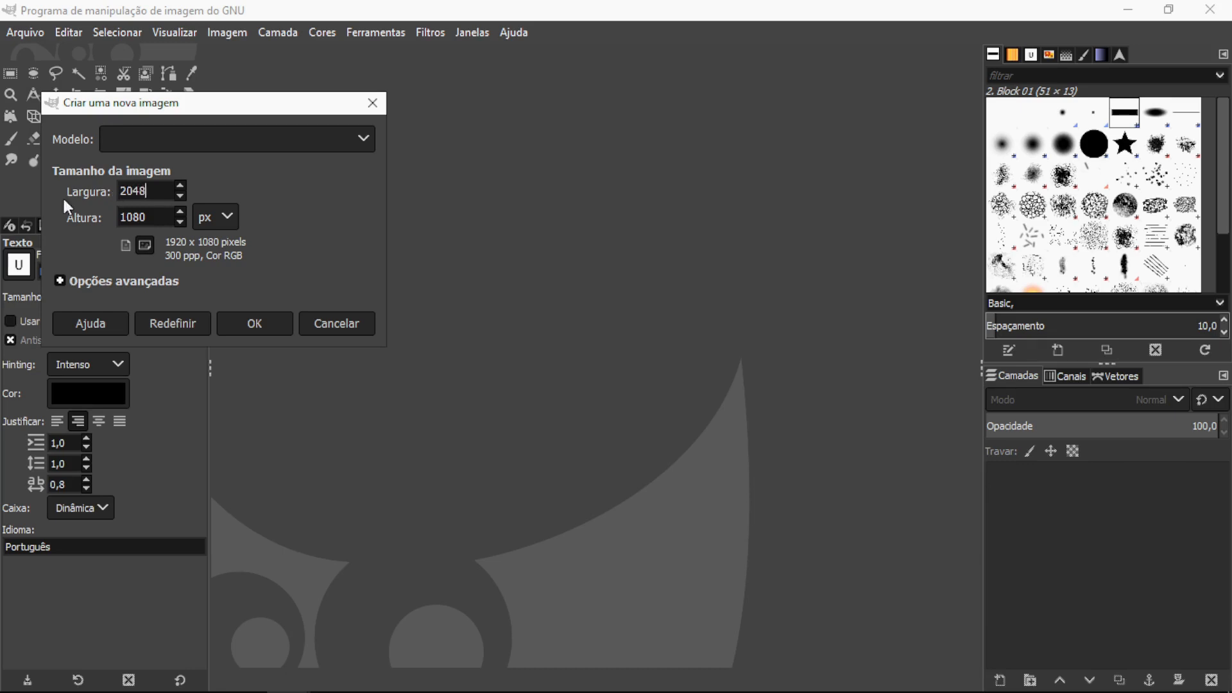
pyautogui.doubleClick(161, 219)
pyautogui.write('2048')
pyautogui.click(262, 316)
# Check the pixel dimensions of the roughness texture in the Asphalt_Rough_vdqhahk_2K_surface_ms folder.
pyautogui.moveTo(111, 675)
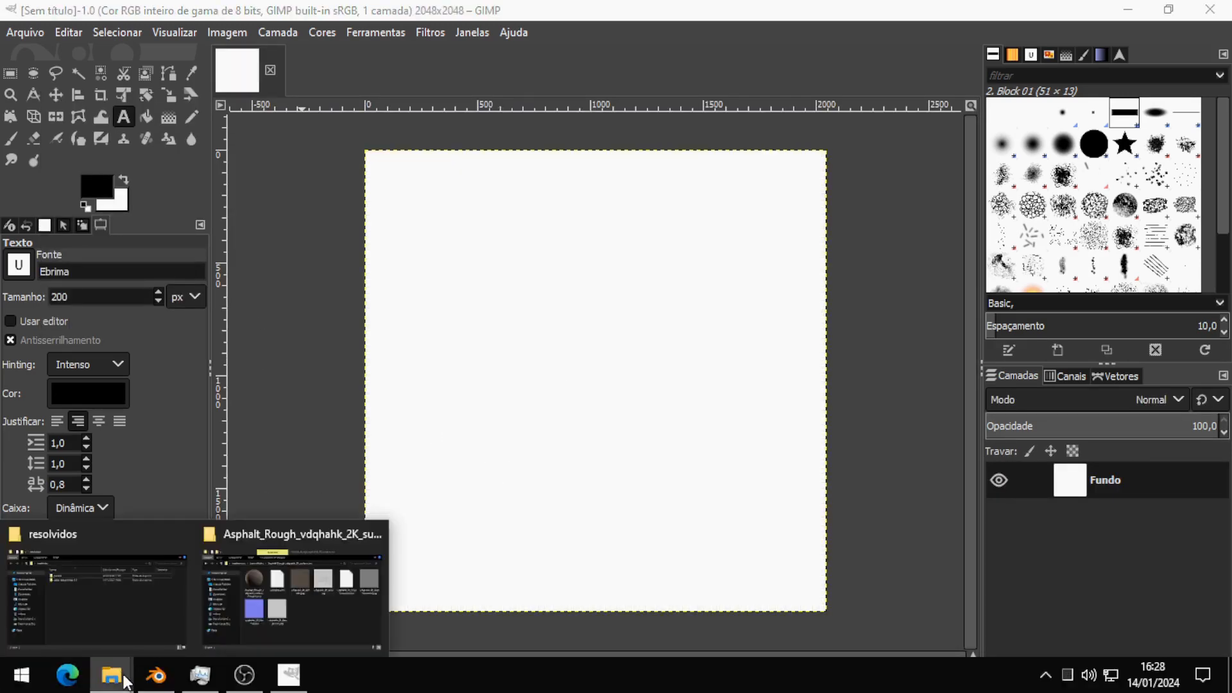
pyautogui.click(330, 588)
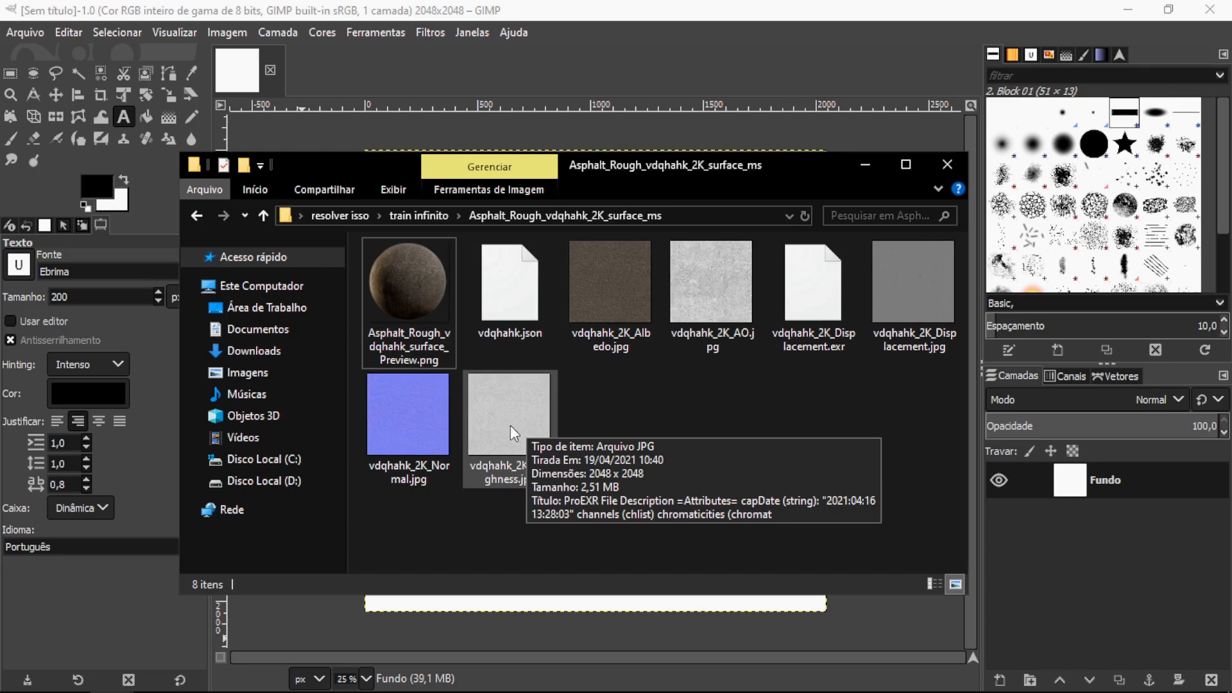
pyautogui.click(864, 165)
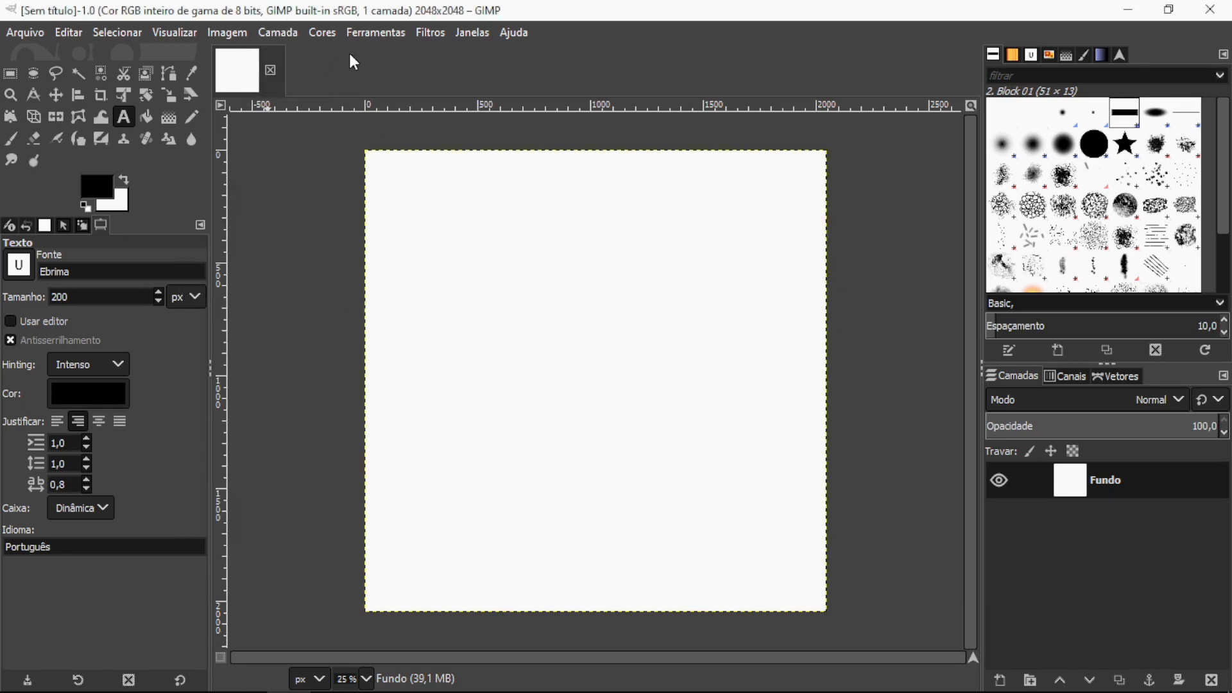
# Examine the blank image's red, green and blue channels and return to its layer list.
pyautogui.click(322, 33)
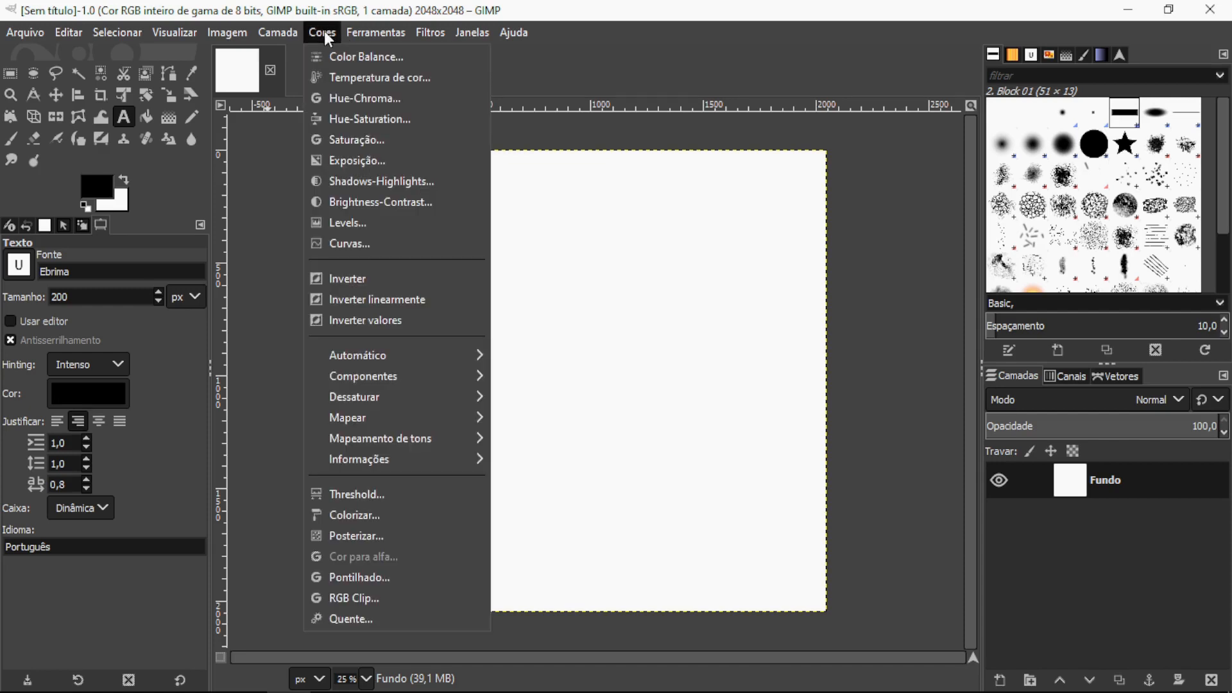
pyautogui.click(1069, 378)
pyautogui.click(1068, 377)
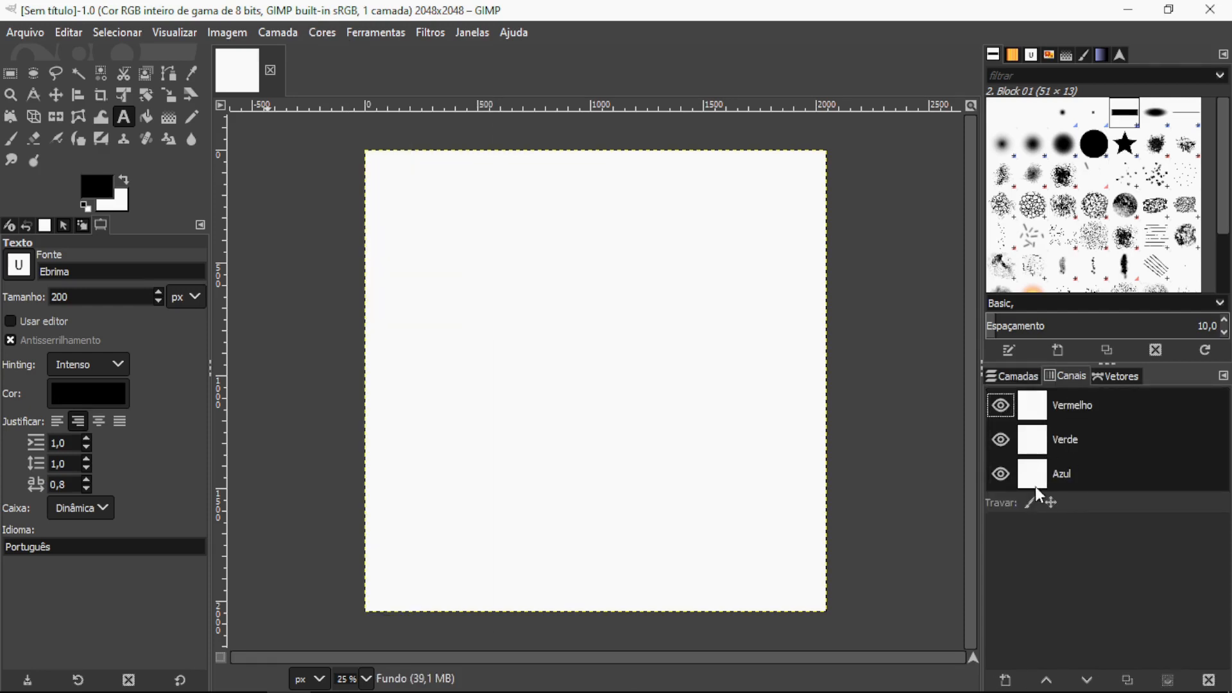
pyautogui.click(1026, 378)
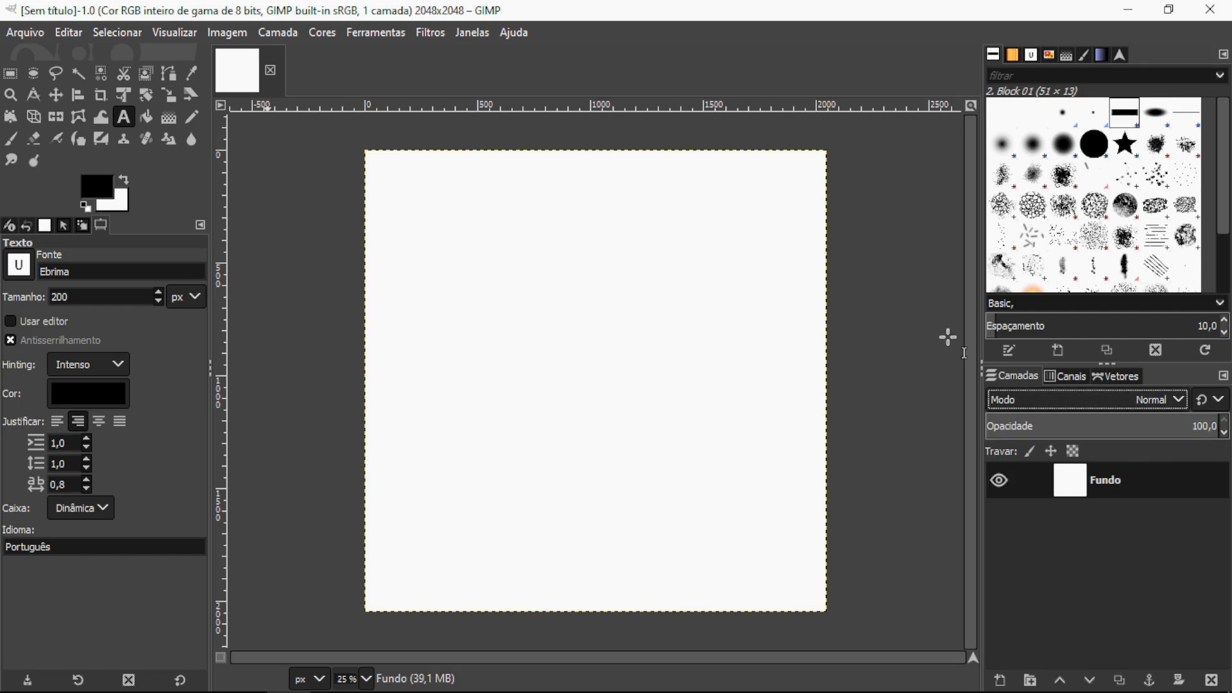
# Decompose the blank image into separate layers using the RGB color model.
pyautogui.click(312, 35)
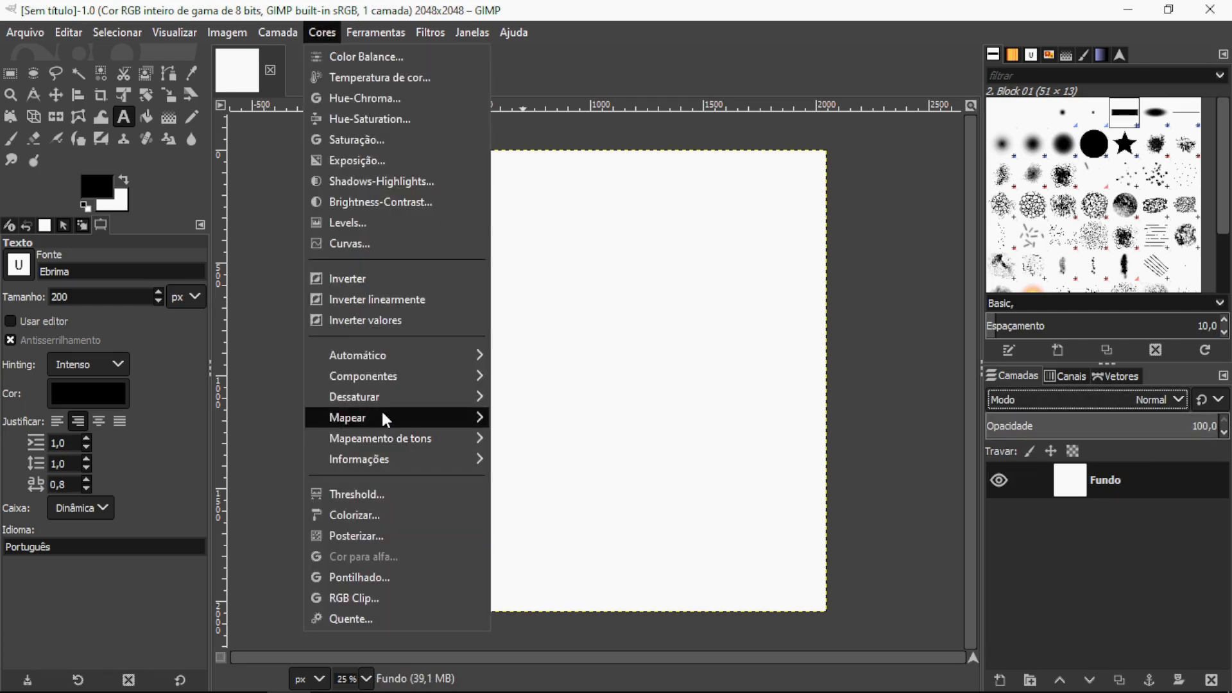
pyautogui.moveTo(390, 379)
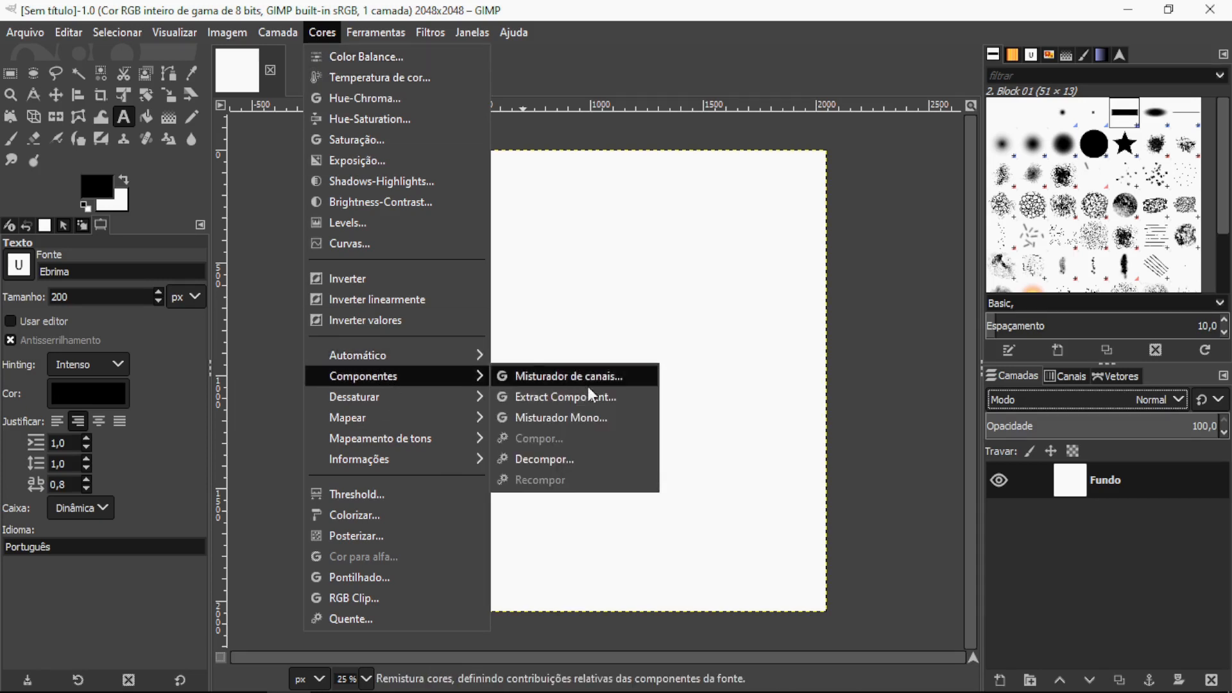
pyautogui.click(573, 458)
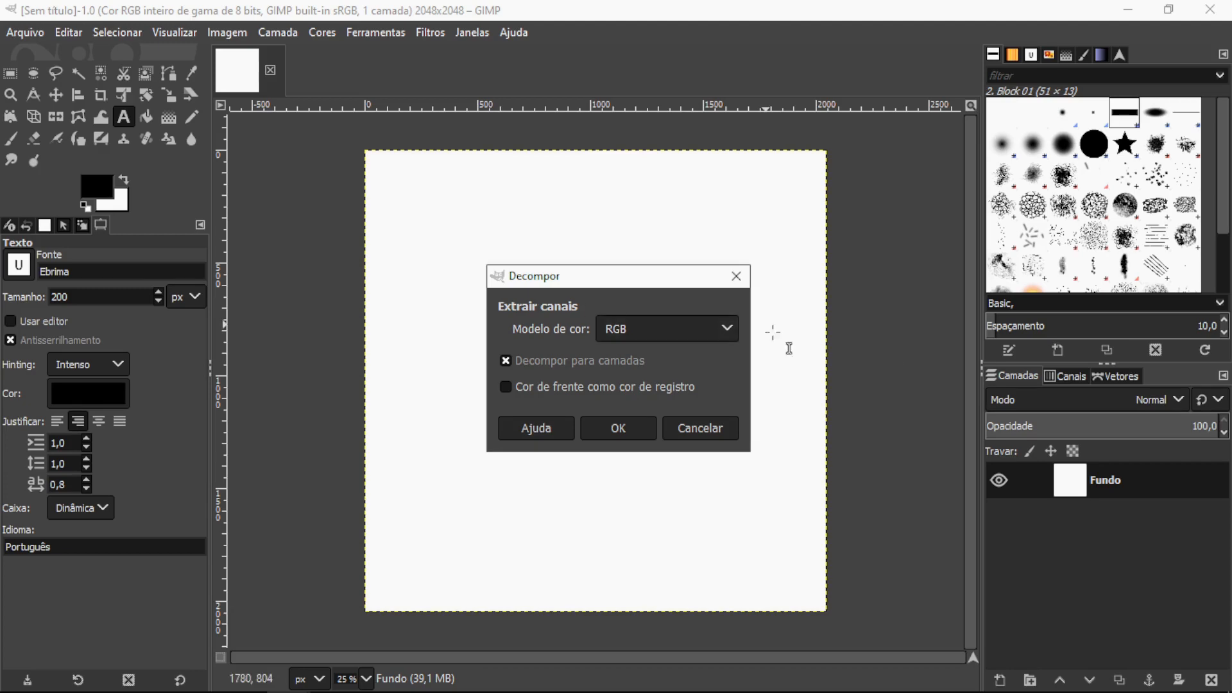
pyautogui.click(632, 432)
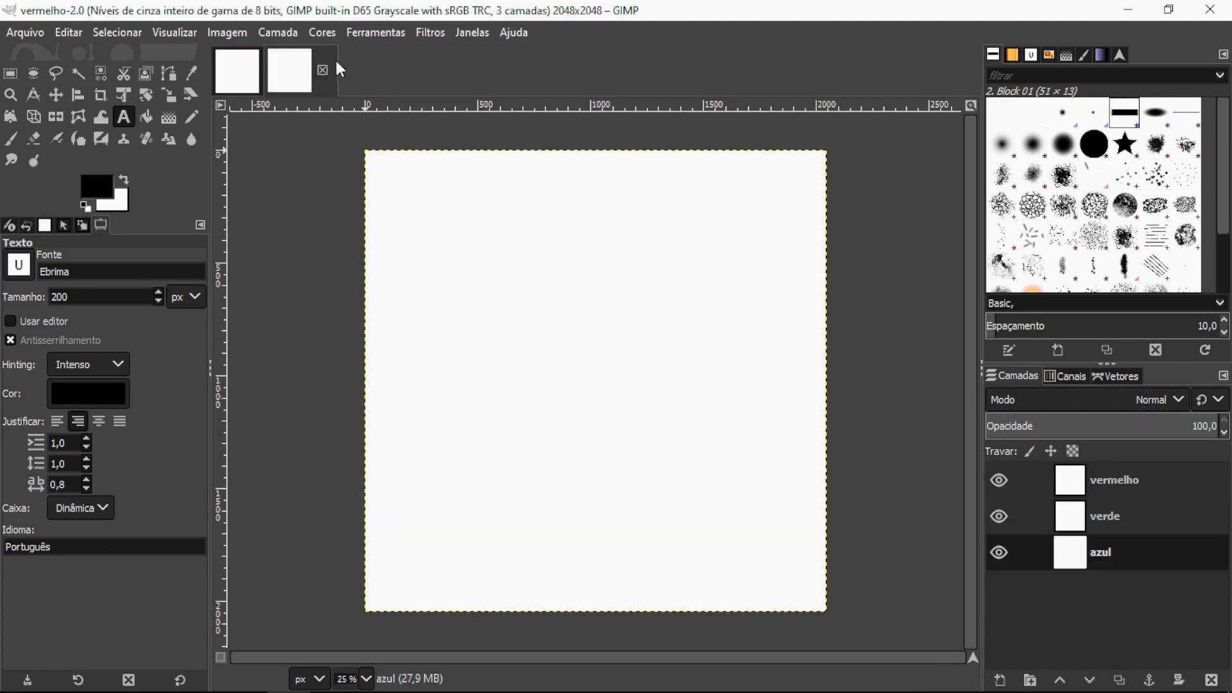
# Import vdqhahk_2K_AO.jpg from the asphalt folder as a layer directly above vermelho, converting its color profile to GIMP built-in sRGB.
pyautogui.click(1109, 480)
pyautogui.click(1111, 505)
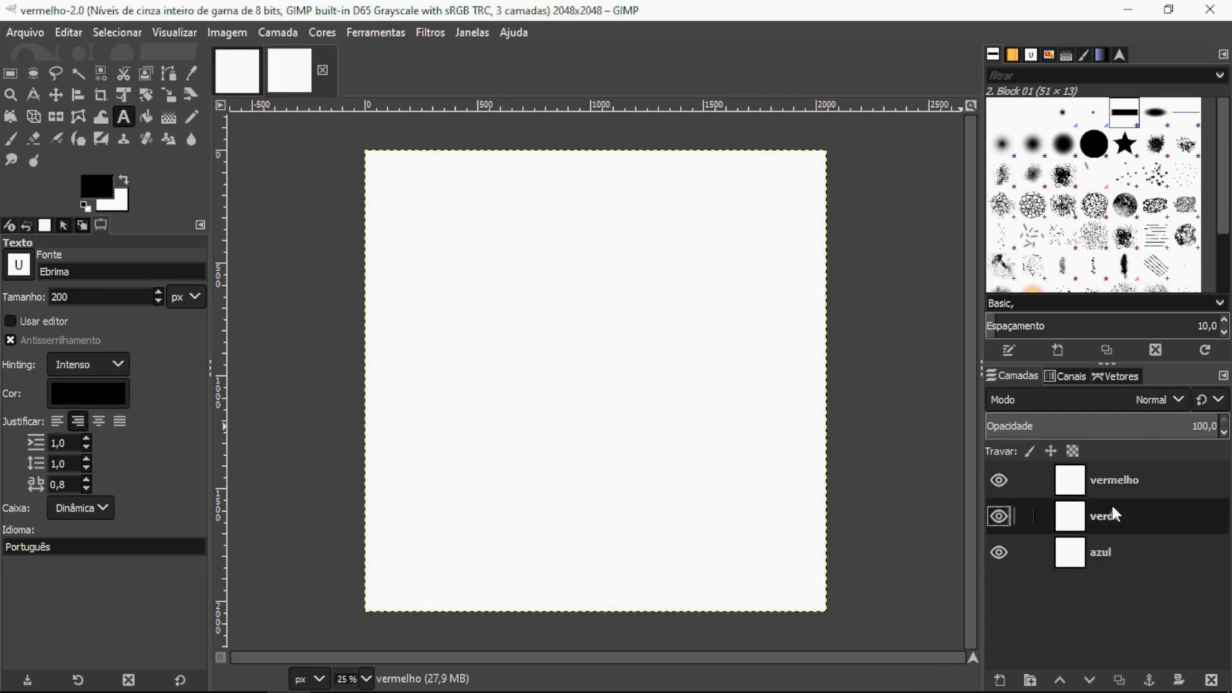
pyautogui.click(1119, 546)
pyautogui.click(1126, 519)
pyautogui.click(1125, 482)
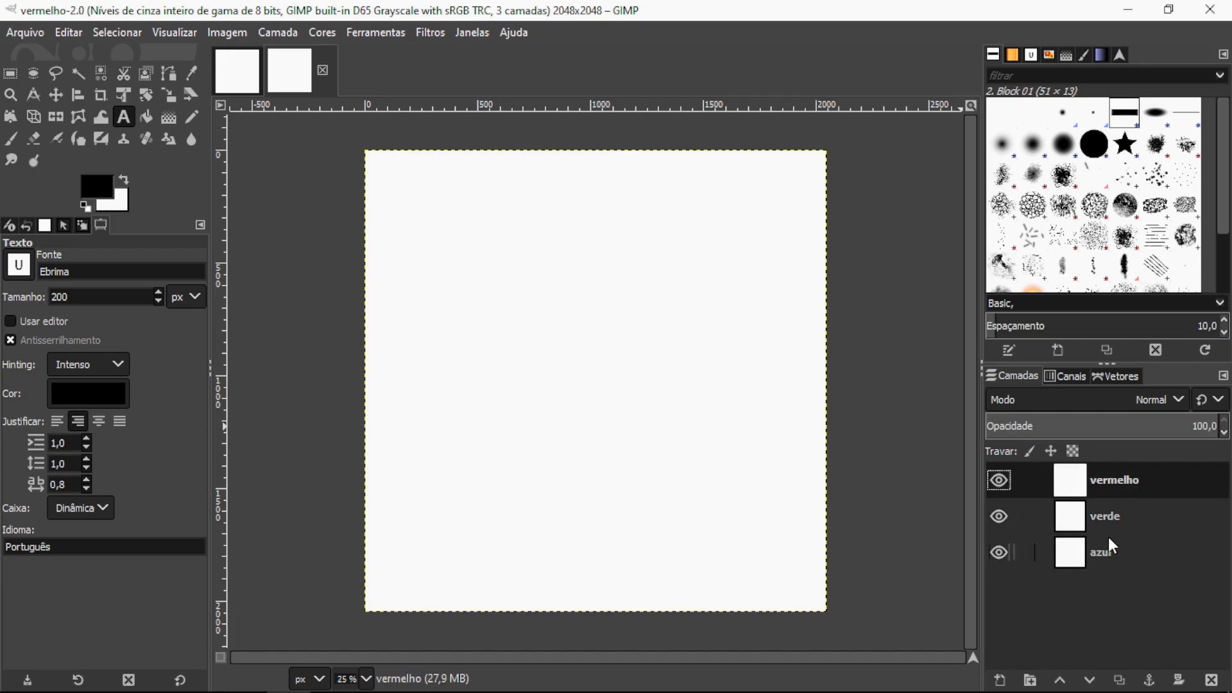
pyautogui.moveTo(169, 691)
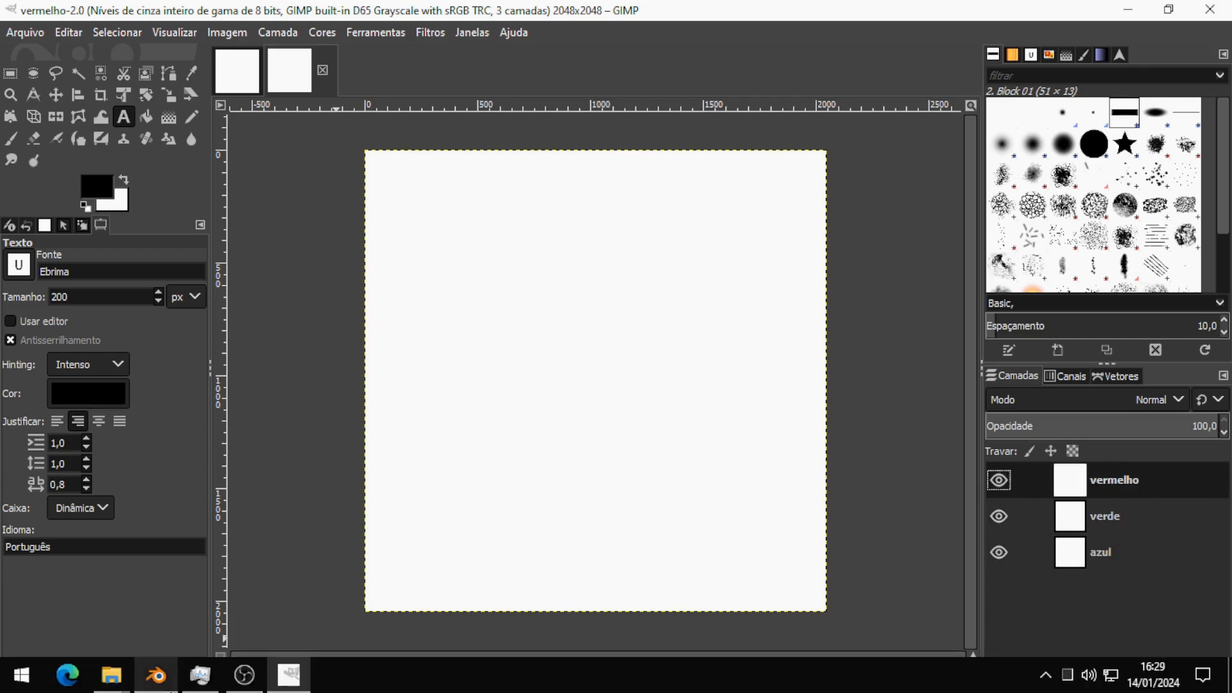
pyautogui.moveTo(112, 675)
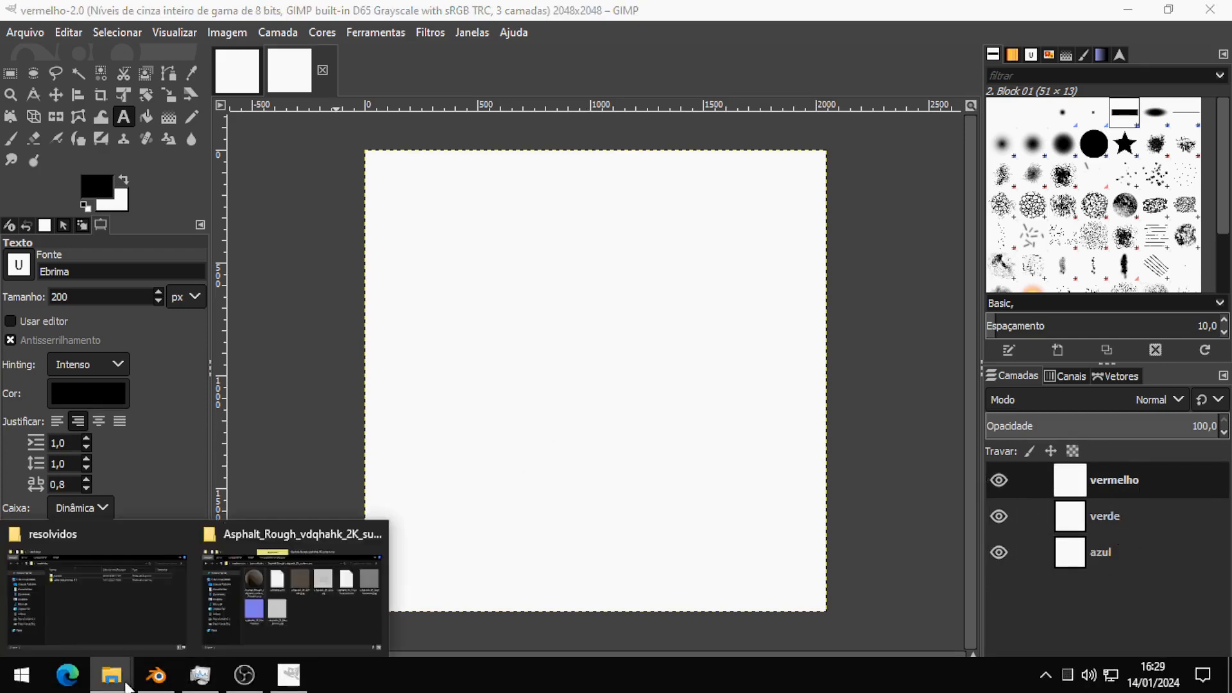
pyautogui.click(290, 597)
pyautogui.click(727, 340)
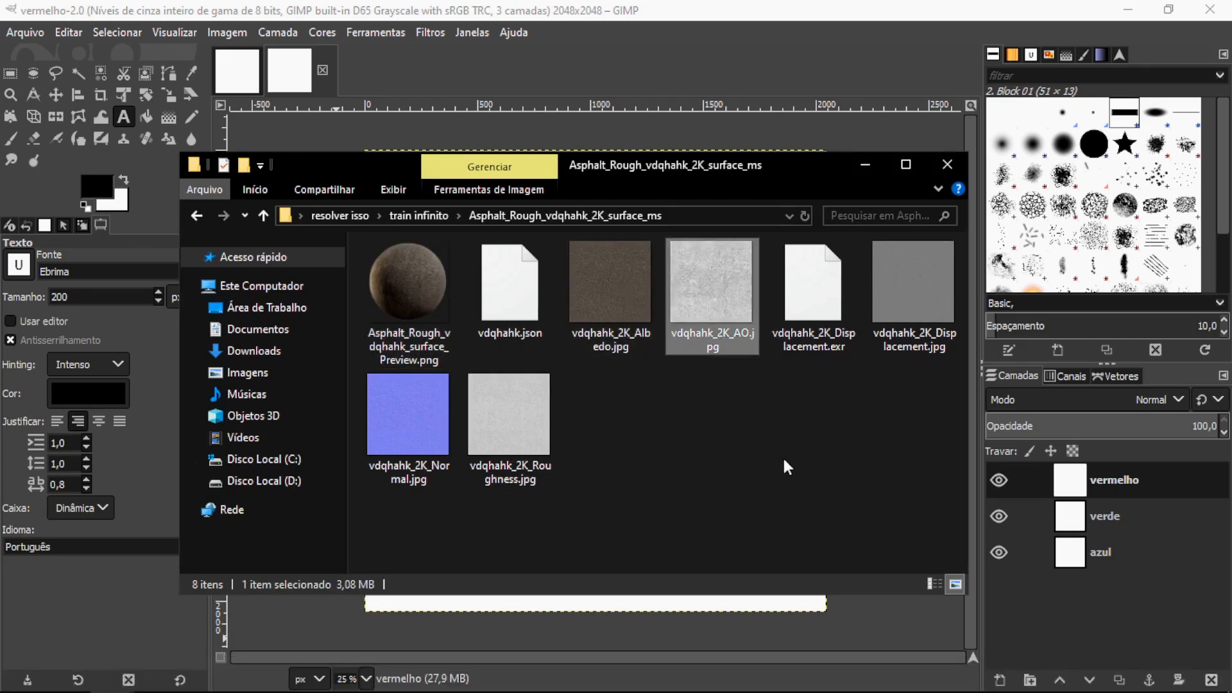
pyautogui.moveTo(725, 313); pyautogui.dragTo(411, 602)
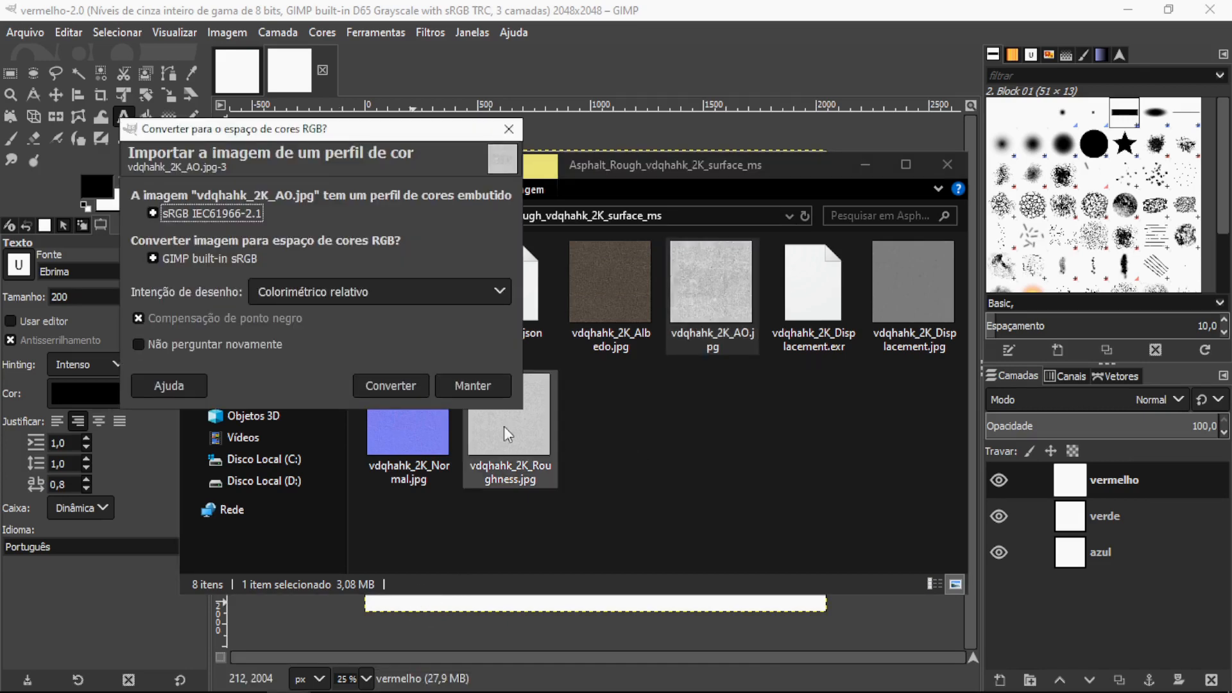
pyautogui.click(398, 386)
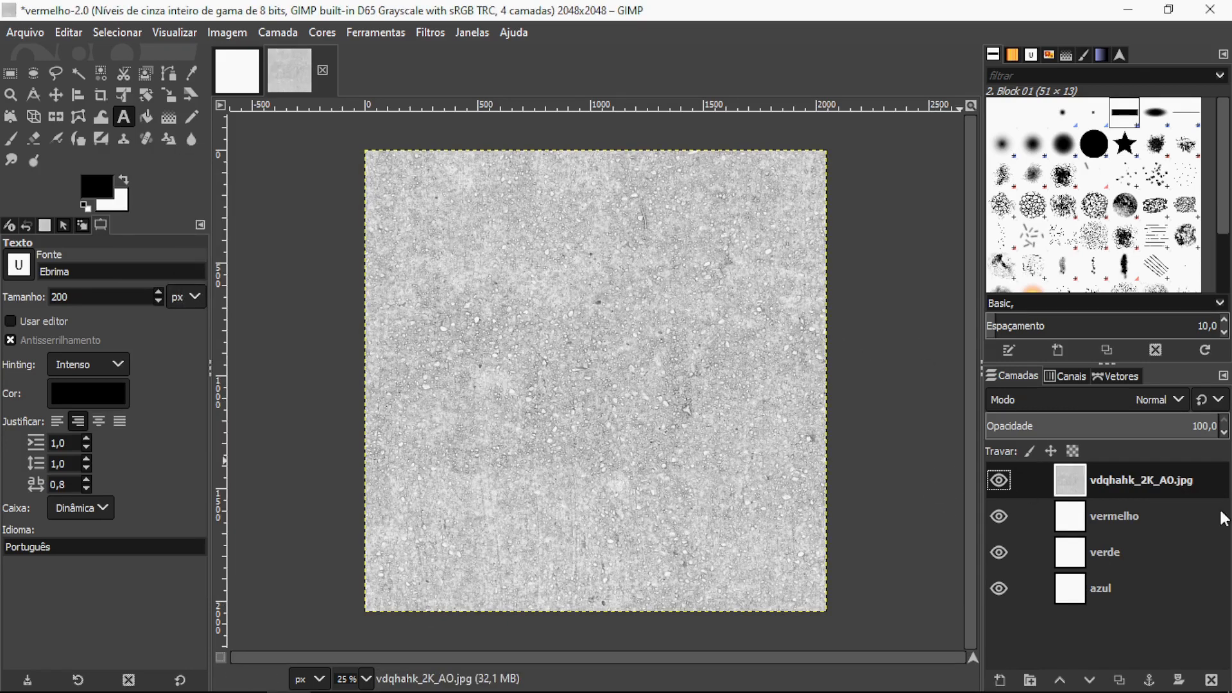
# Merge the vdqhahk_2K_AO.jpg layer down into vermelho and toggle the merged layer's visibility to check it.
pyautogui.rightClick(1141, 489)
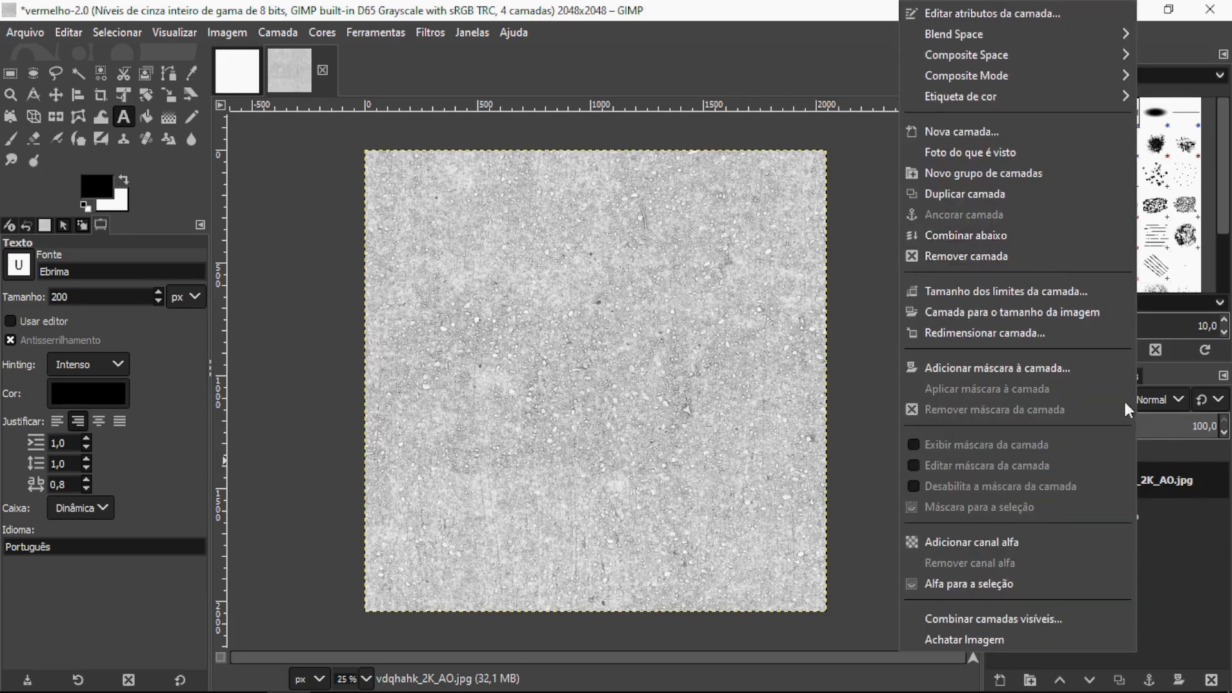
pyautogui.click(1030, 256)
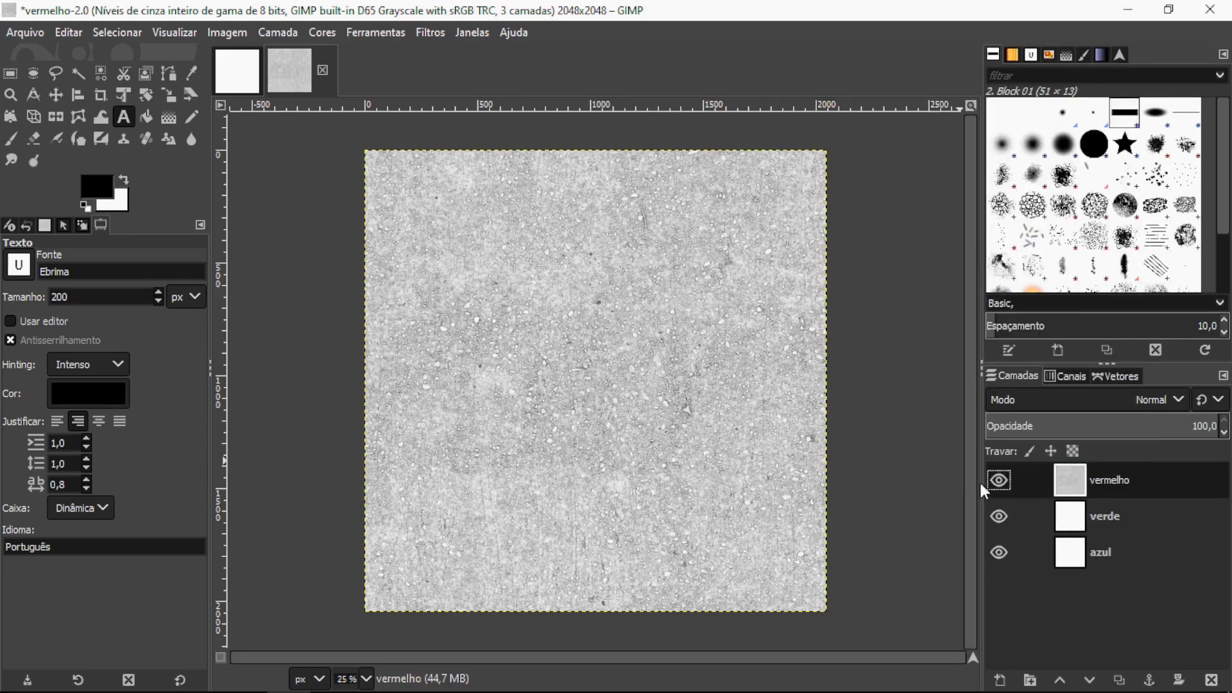
pyautogui.click(1001, 482)
pyautogui.click(1003, 483)
pyautogui.click(1001, 481)
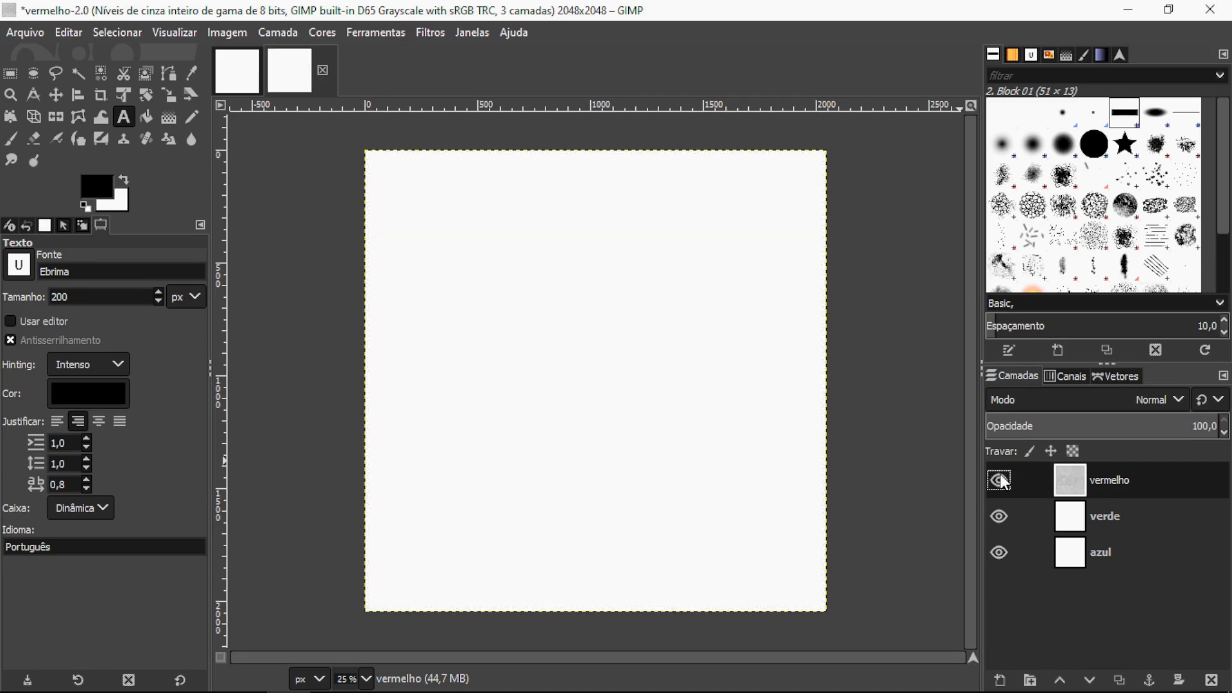
pyautogui.click(1001, 481)
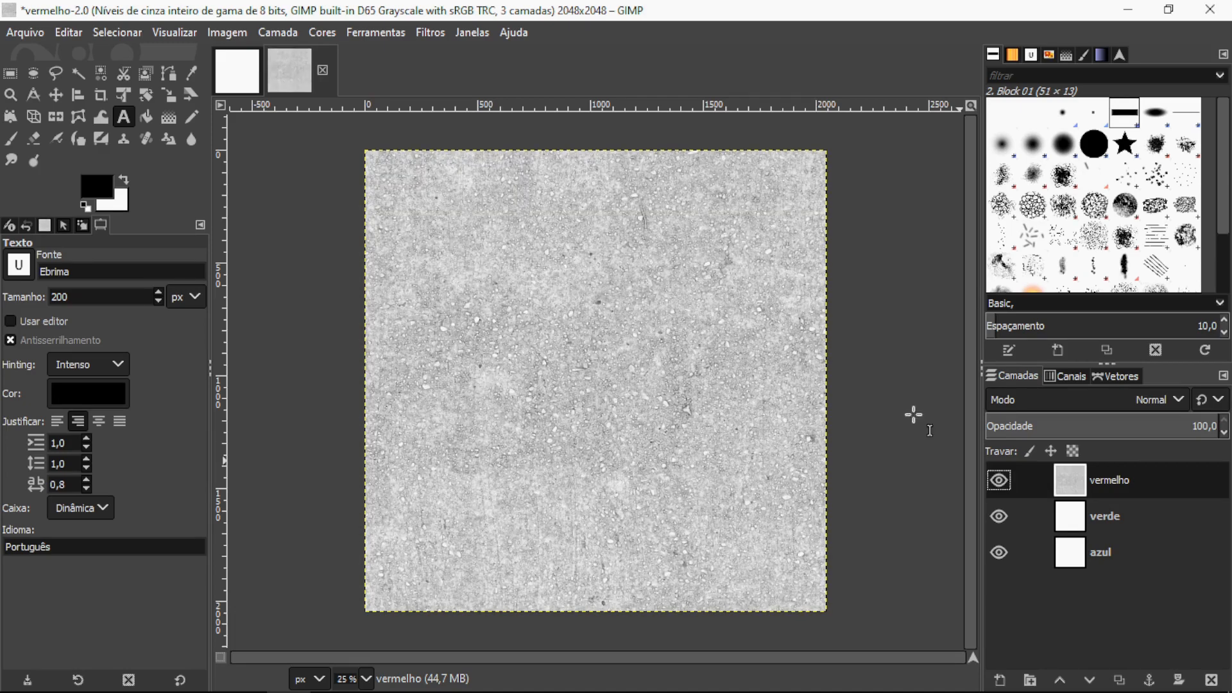
# Import vdqhahk_2K_Displacement.jpg from the asphalt folder as a layer directly above verde and merge it down into verde.
pyautogui.click(1102, 516)
pyautogui.moveTo(130, 686)
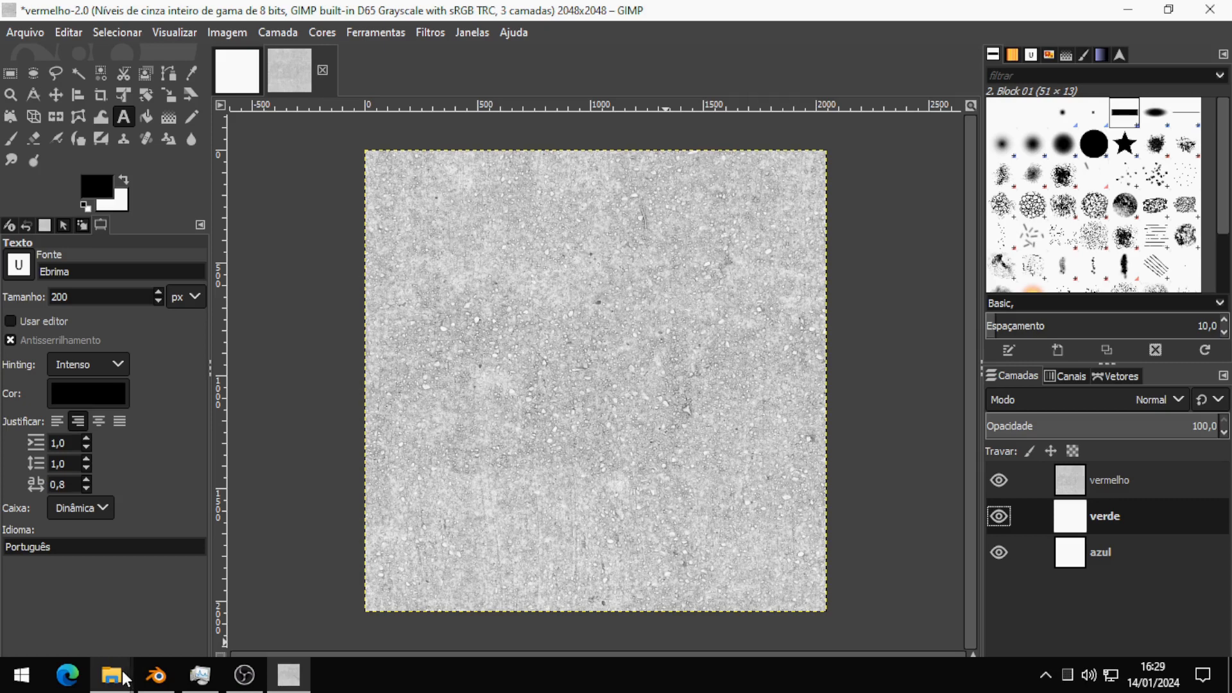
pyautogui.click(262, 609)
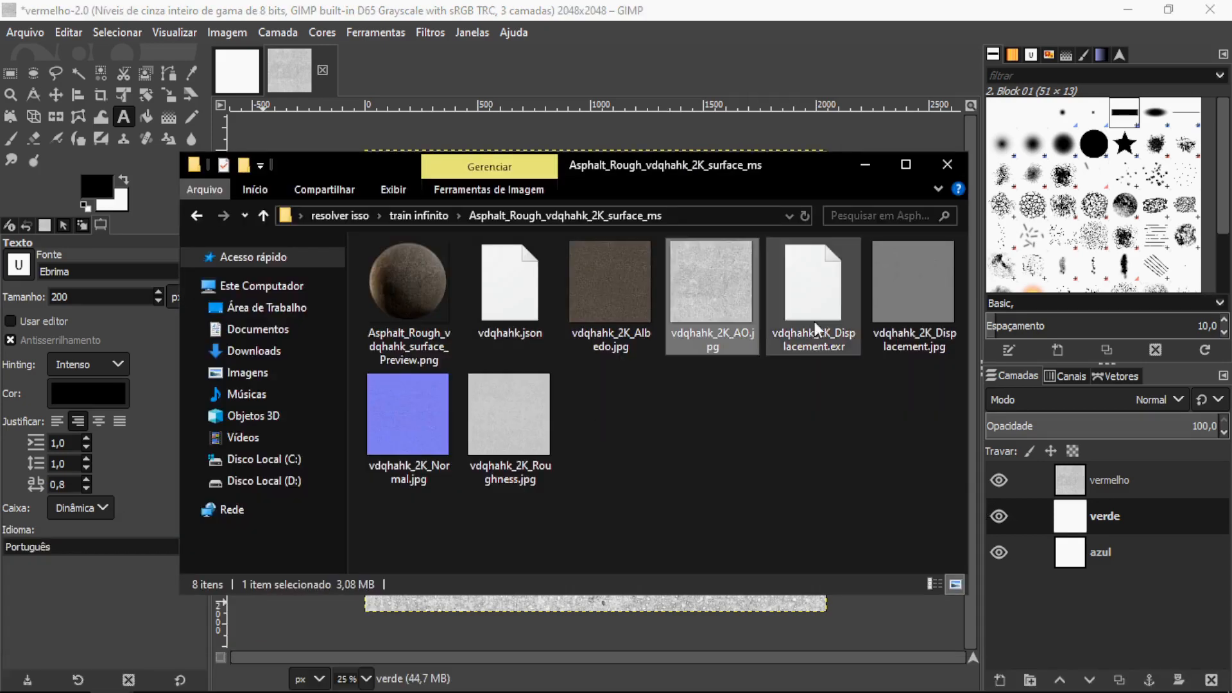
pyautogui.click(888, 306)
pyautogui.moveTo(914, 290); pyautogui.dragTo(858, 611)
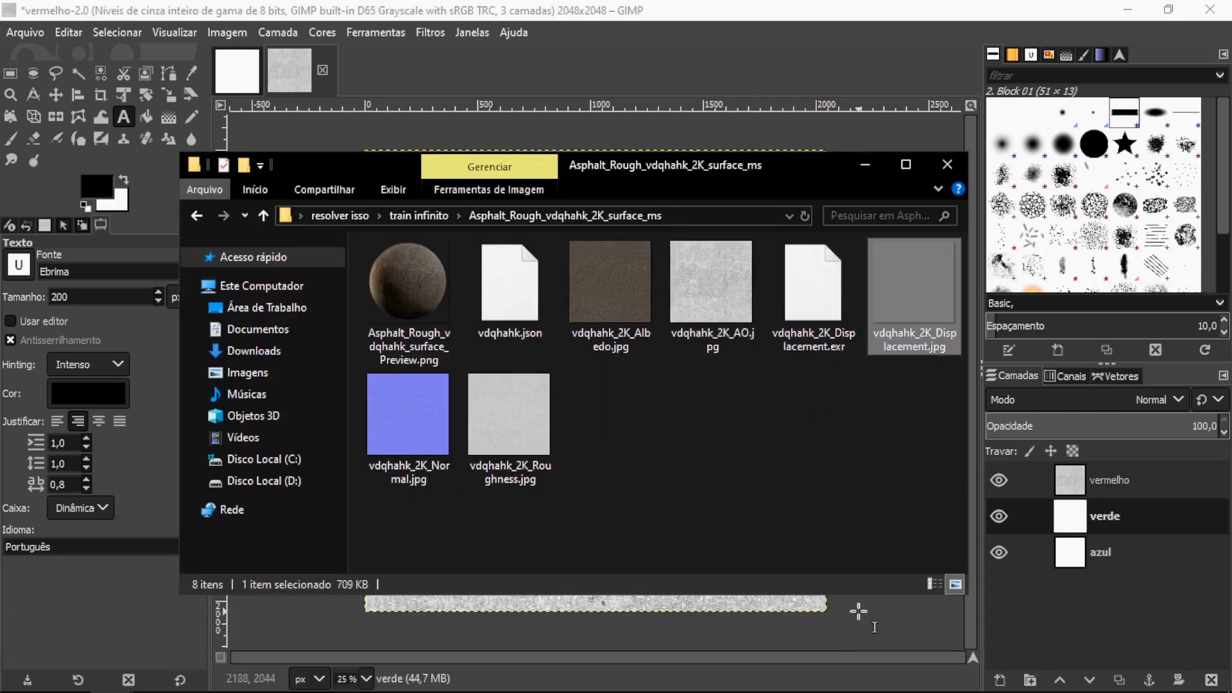
pyautogui.click(476, 410)
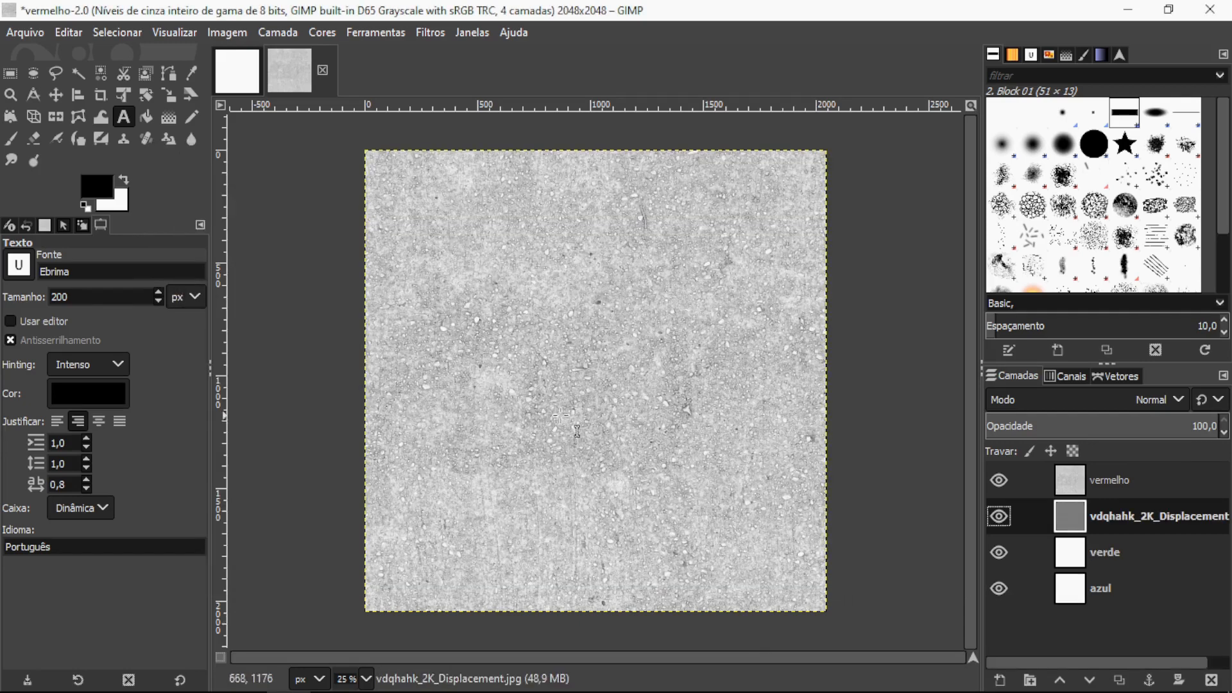
pyautogui.rightClick(1131, 514)
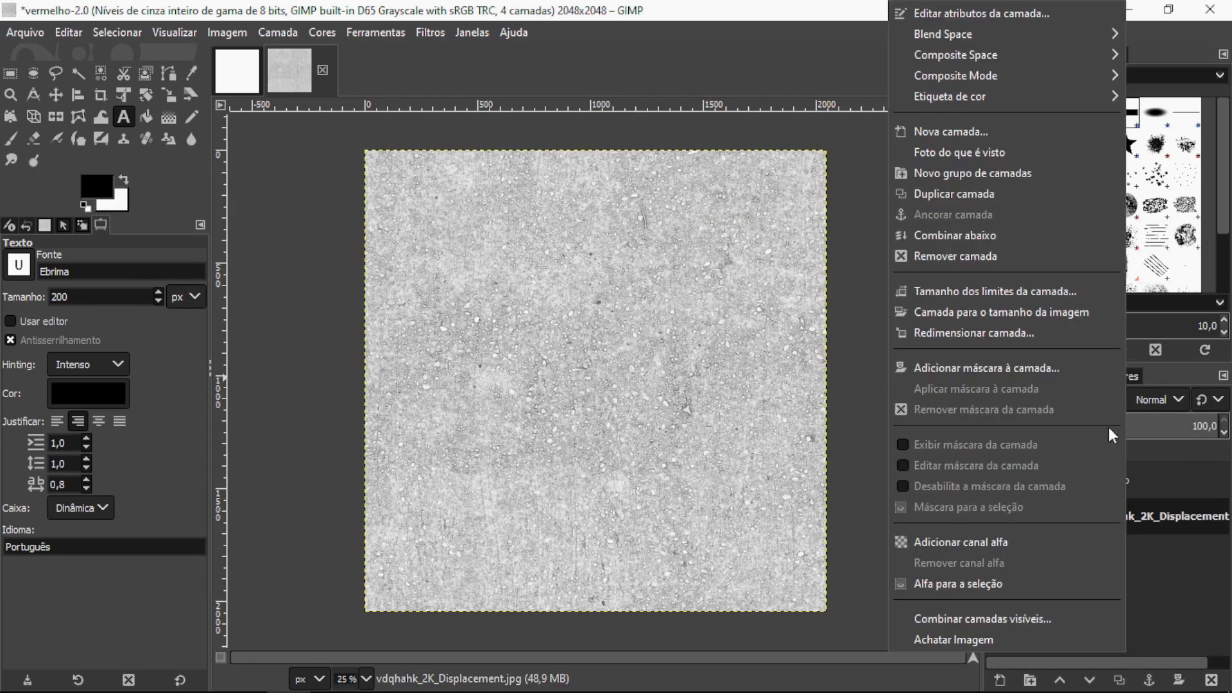
pyautogui.click(1050, 240)
# Import vdqhahk_2K_Roughness.jpg directly above azul, converting its color profile to GIMP built-in sRGB, and merge it down into azul.
pyautogui.click(1115, 556)
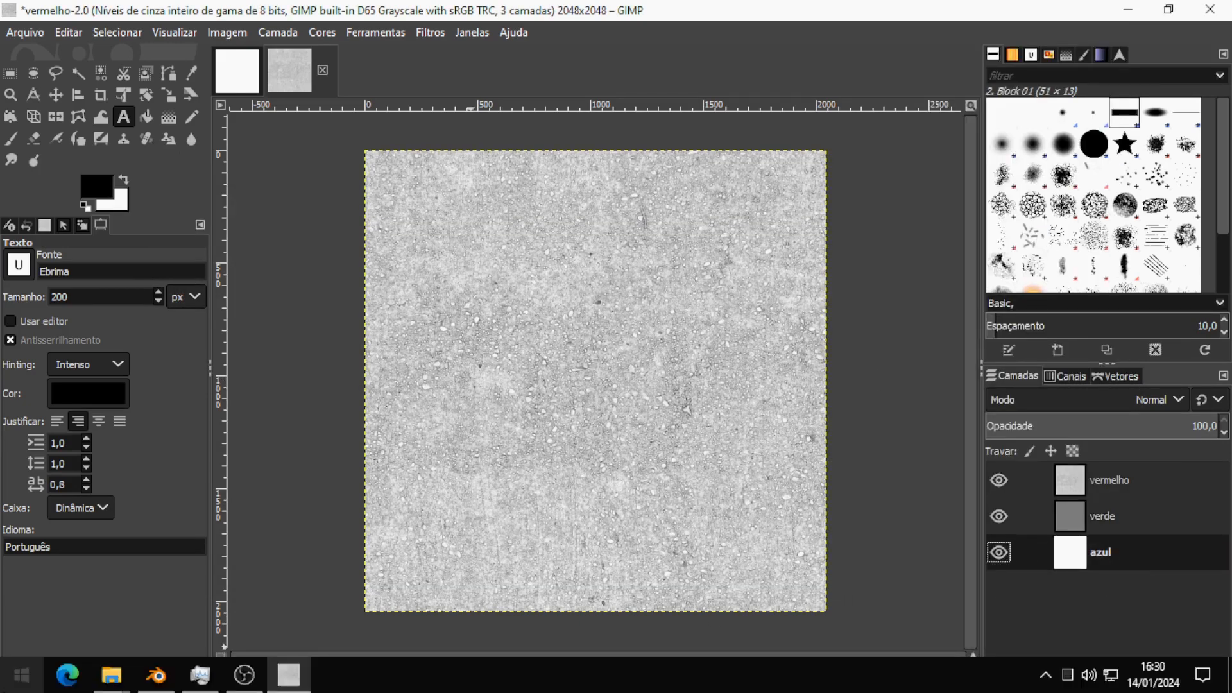
pyautogui.moveTo(111, 675)
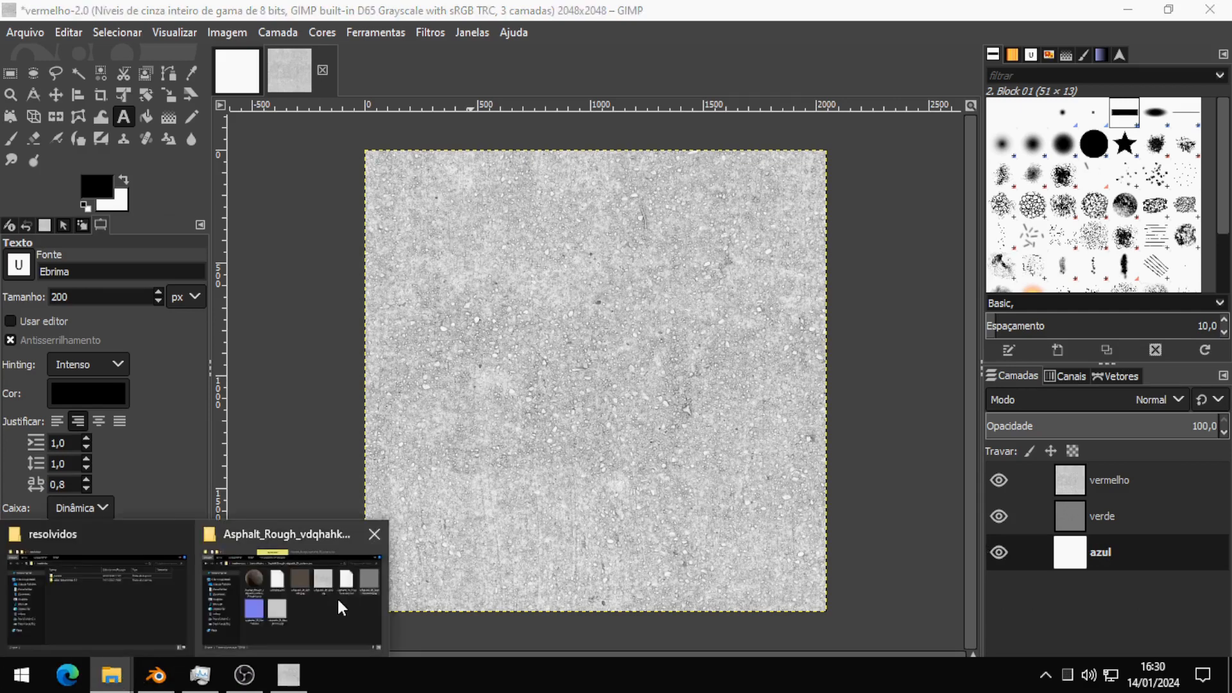
pyautogui.click(337, 597)
pyautogui.click(537, 411)
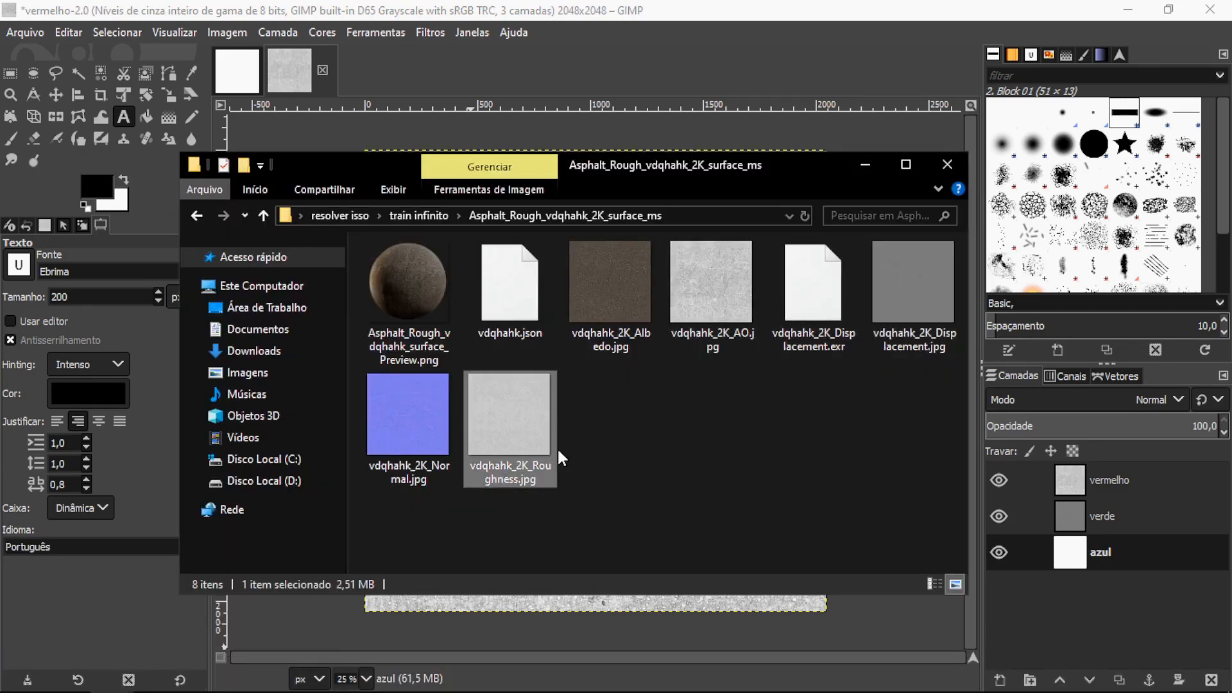
pyautogui.moveTo(557, 447); pyautogui.dragTo(319, 615)
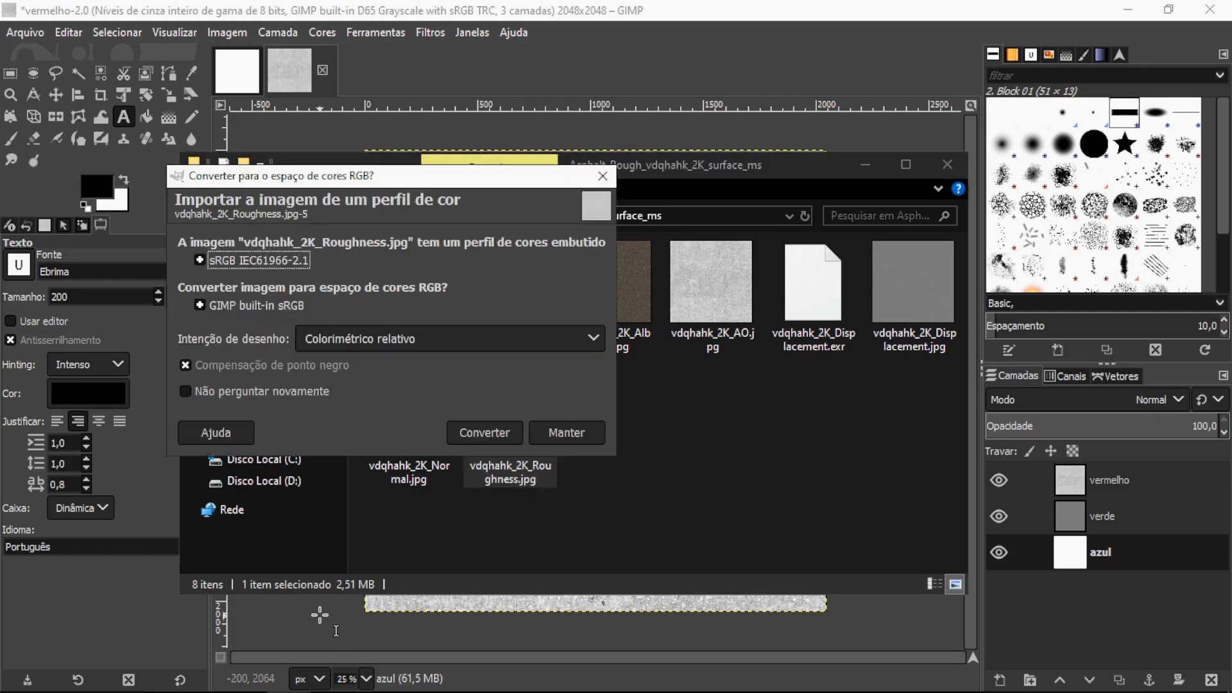
pyautogui.click(498, 435)
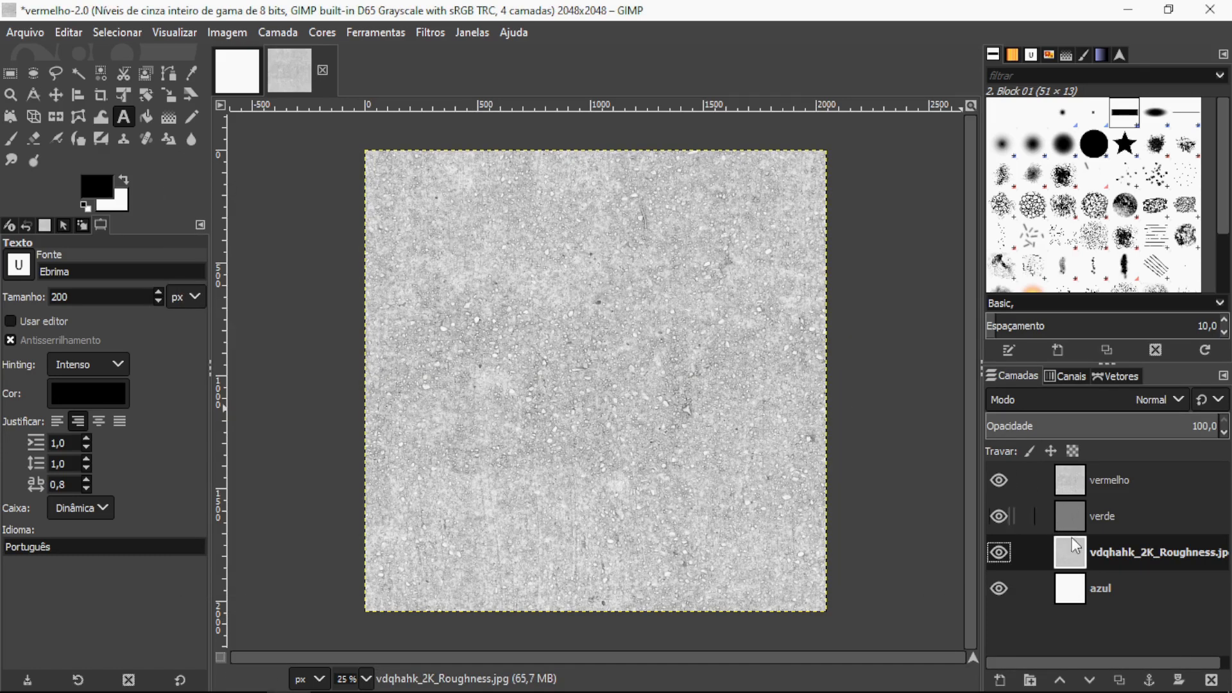
pyautogui.rightClick(1181, 558)
pyautogui.click(1038, 233)
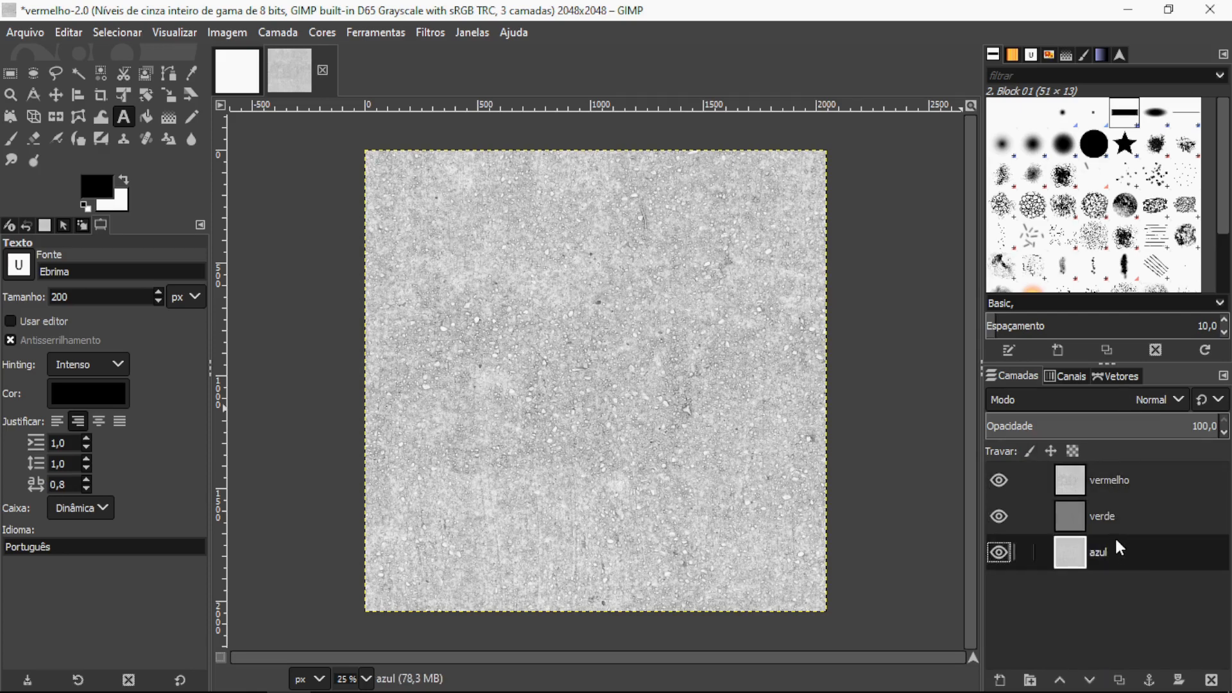
# Compose a new image with the RGB color model, assigning the vermelho, verde and azul layers to the red, green and blue channels.
pyautogui.click(321, 32)
pyautogui.moveTo(394, 381)
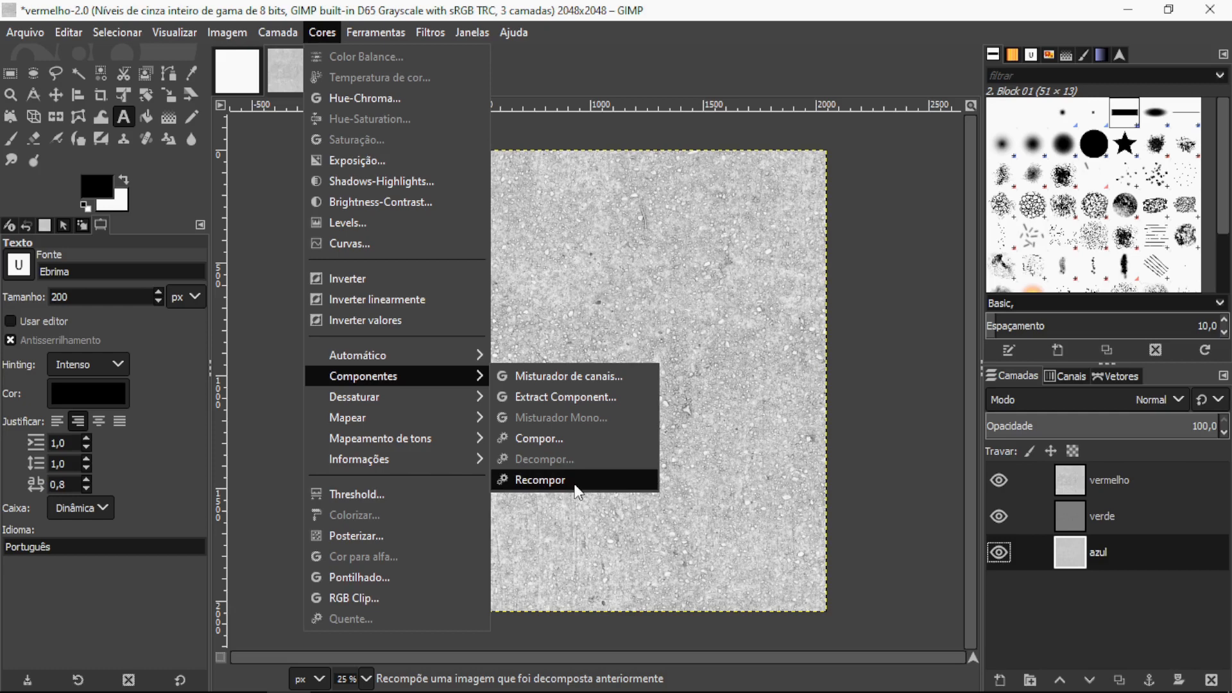
pyautogui.click(572, 436)
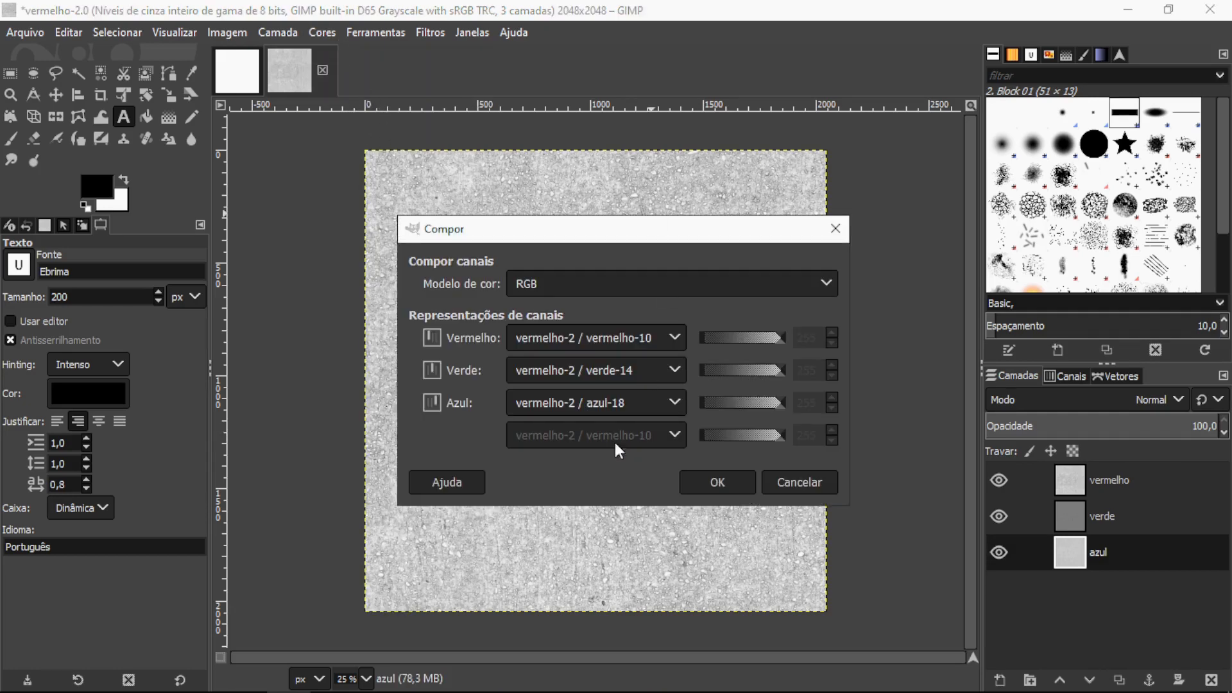
pyautogui.click(711, 483)
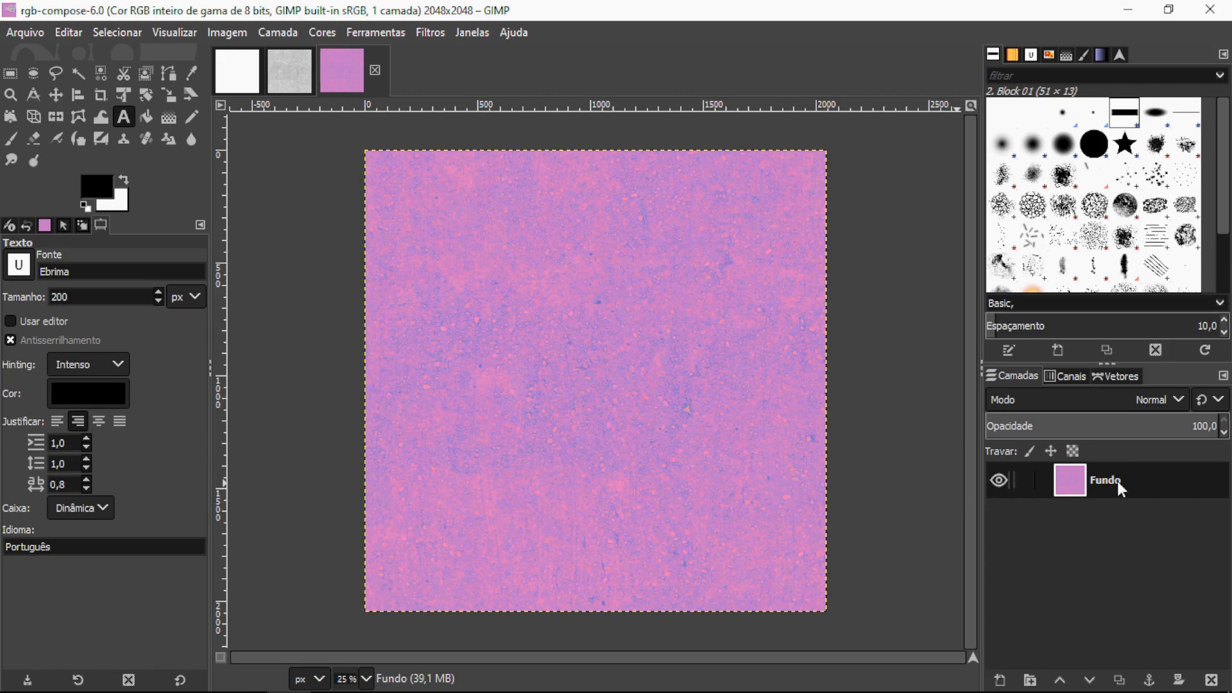
# Examine the composed image's channels by hiding red and blue to isolate green, and show all three again.
pyautogui.click(1070, 377)
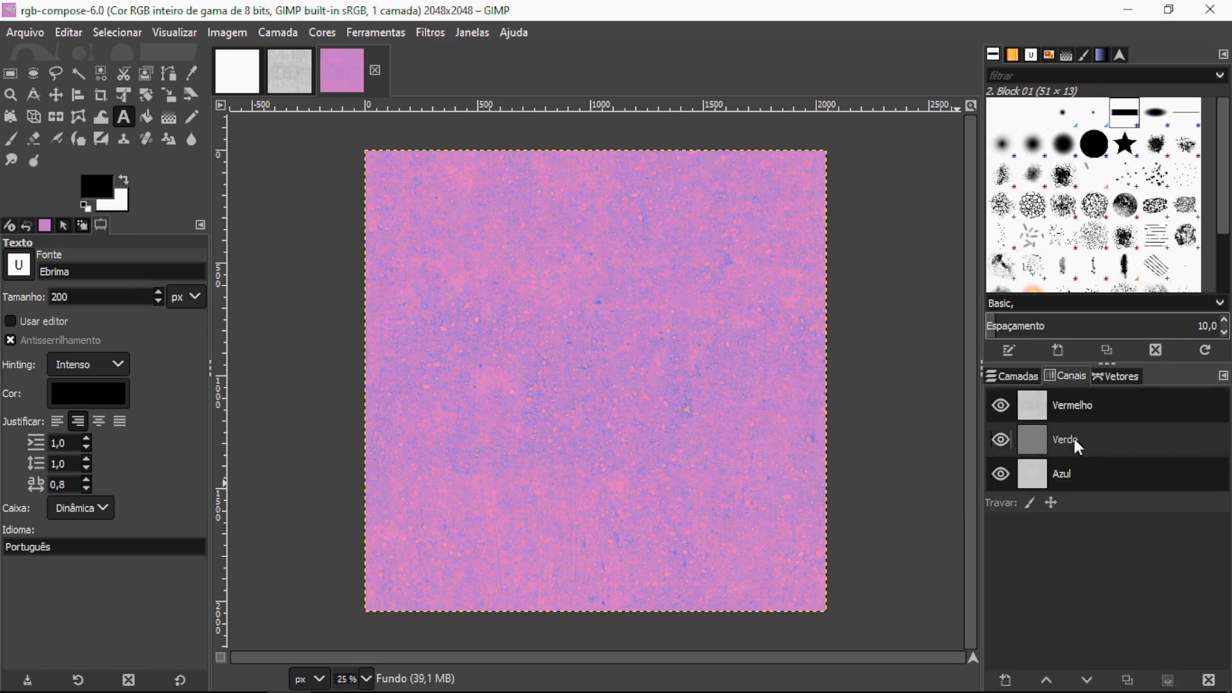
pyautogui.click(999, 406)
pyautogui.click(999, 473)
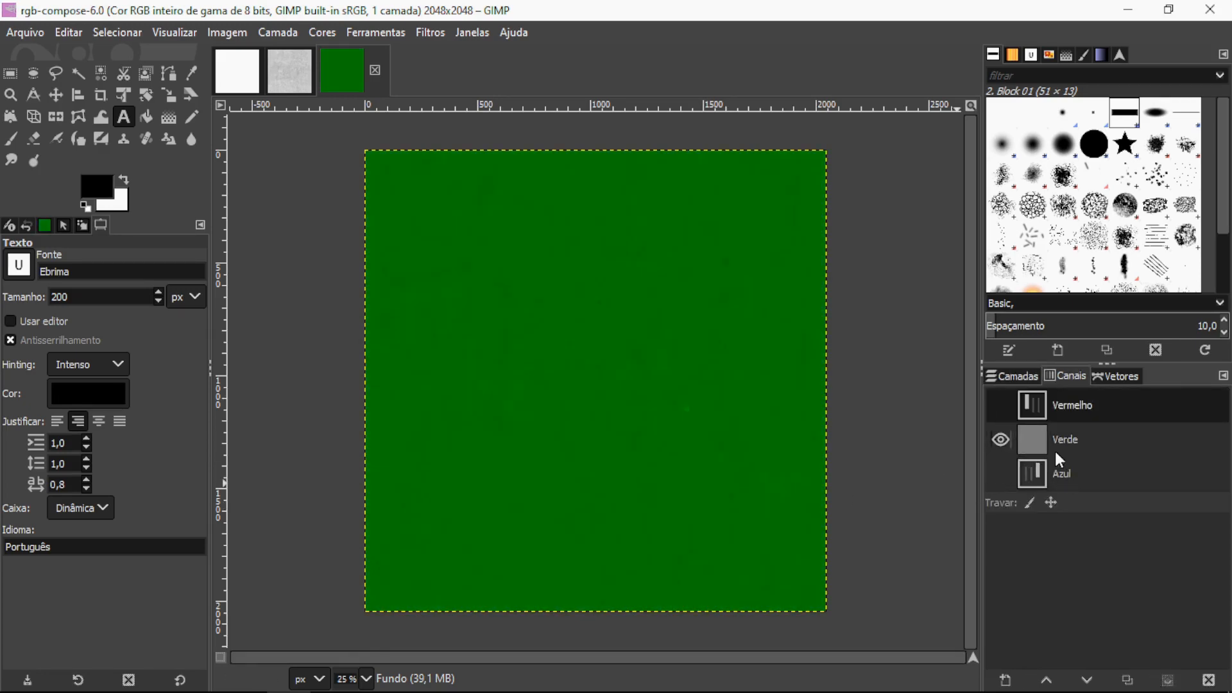
pyautogui.click(1063, 445)
pyautogui.click(999, 406)
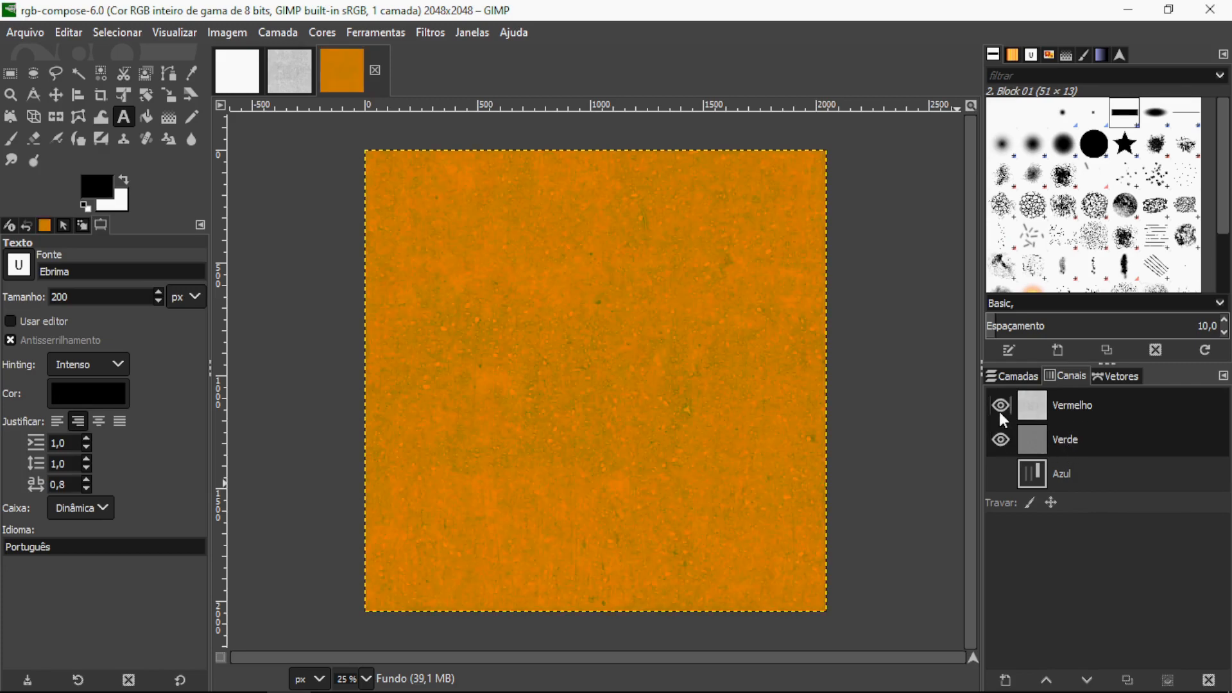
pyautogui.click(999, 474)
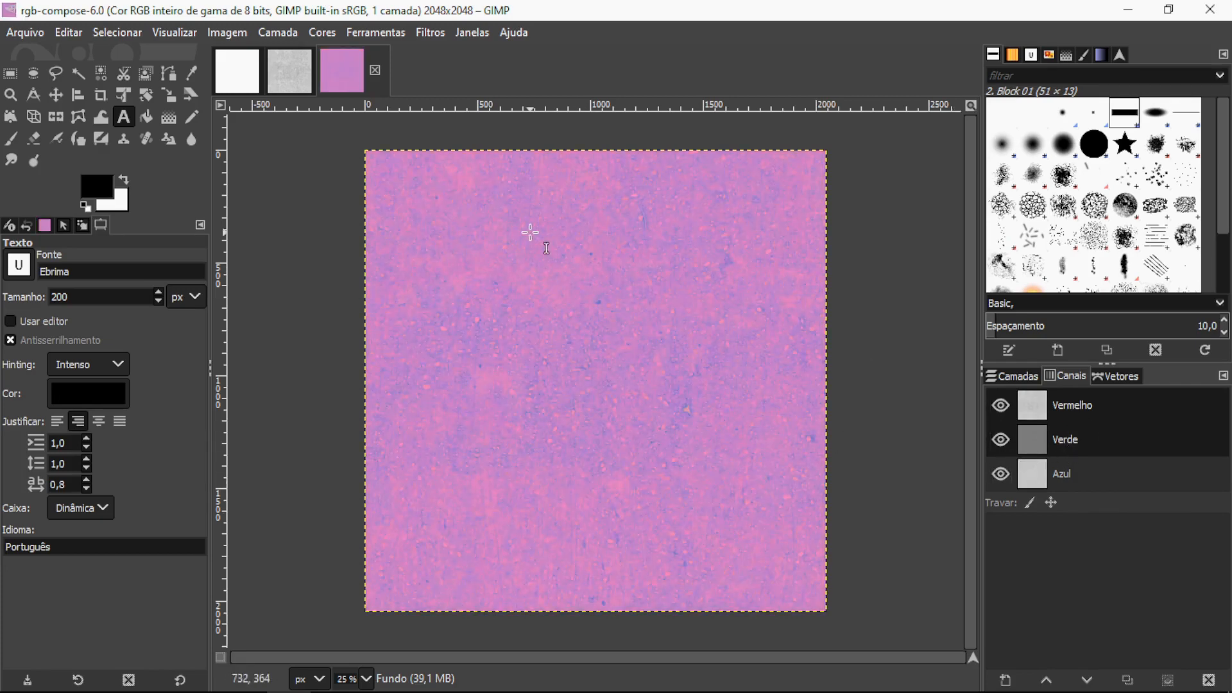
# Export the composed image to the Desktop as rgb-compose.jpg with JPEG quality 90.
pyautogui.click(32, 33)
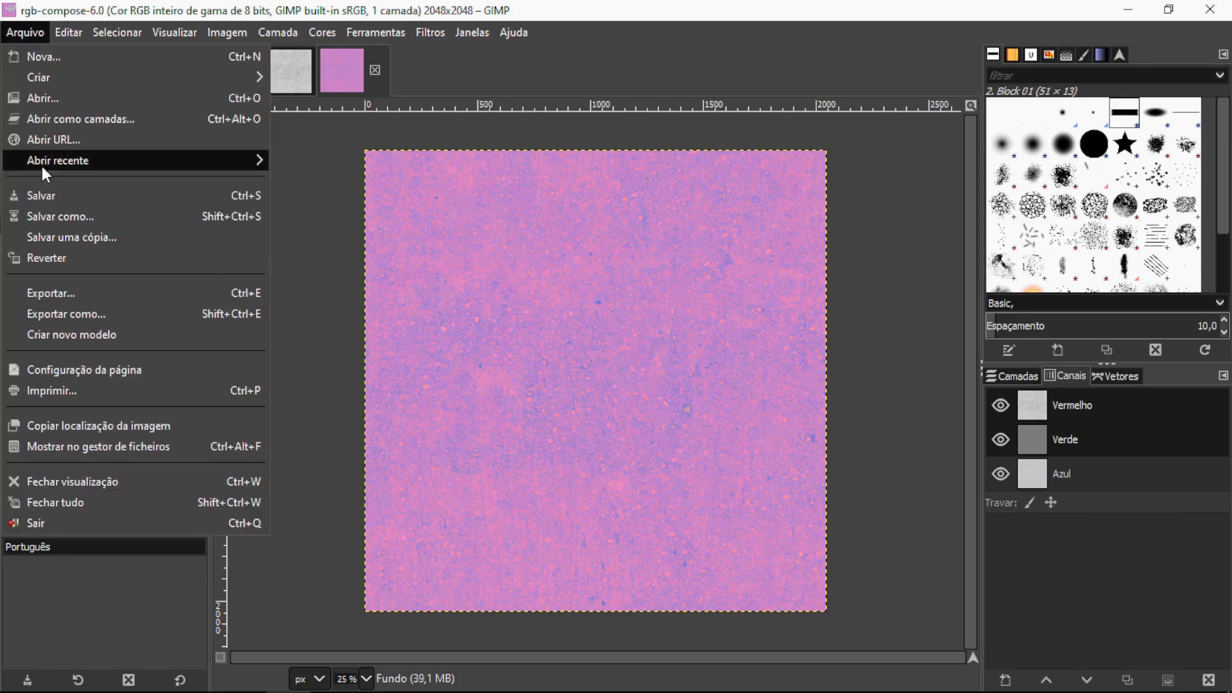
pyautogui.click(129, 315)
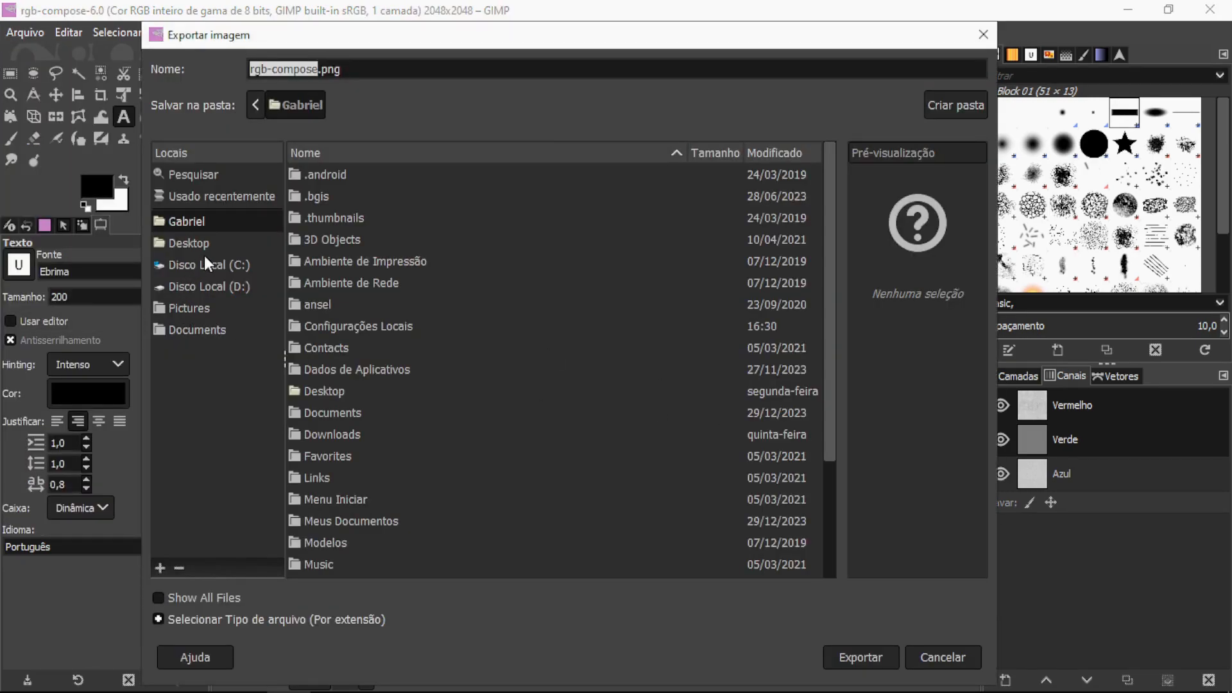
pyautogui.click(193, 244)
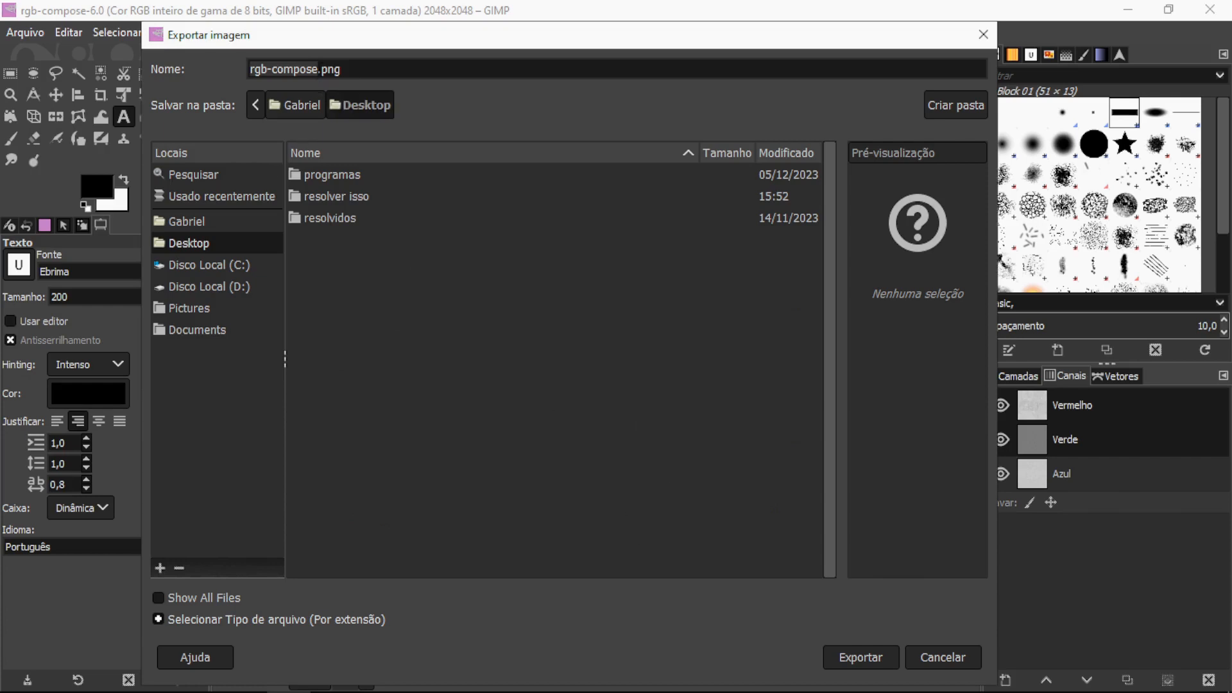
pyautogui.click(318, 68)
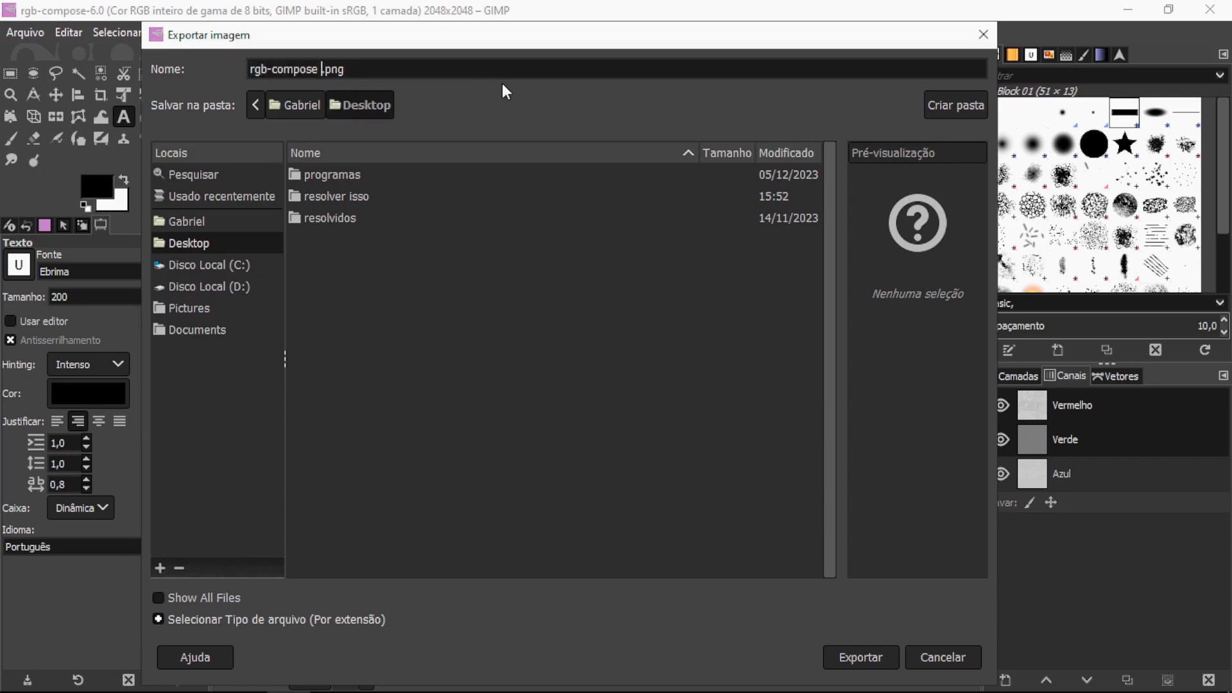
pyautogui.press('BackSpace')
pyautogui.press('BackSpace')
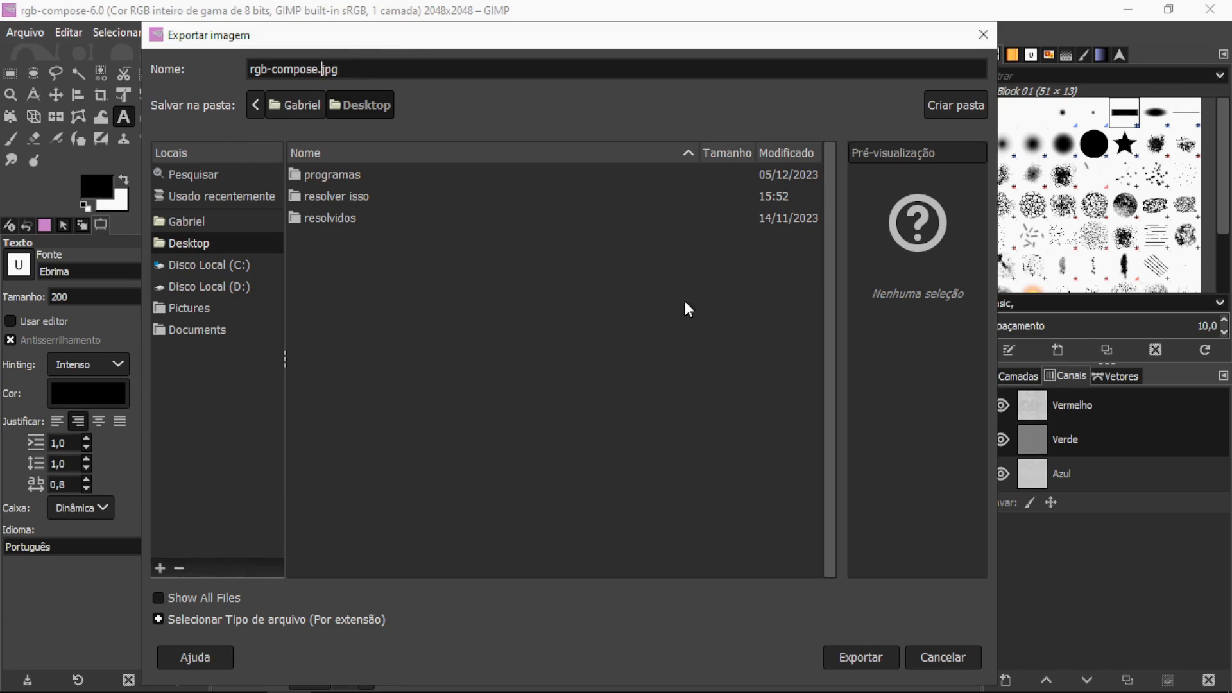
pyautogui.click(857, 661)
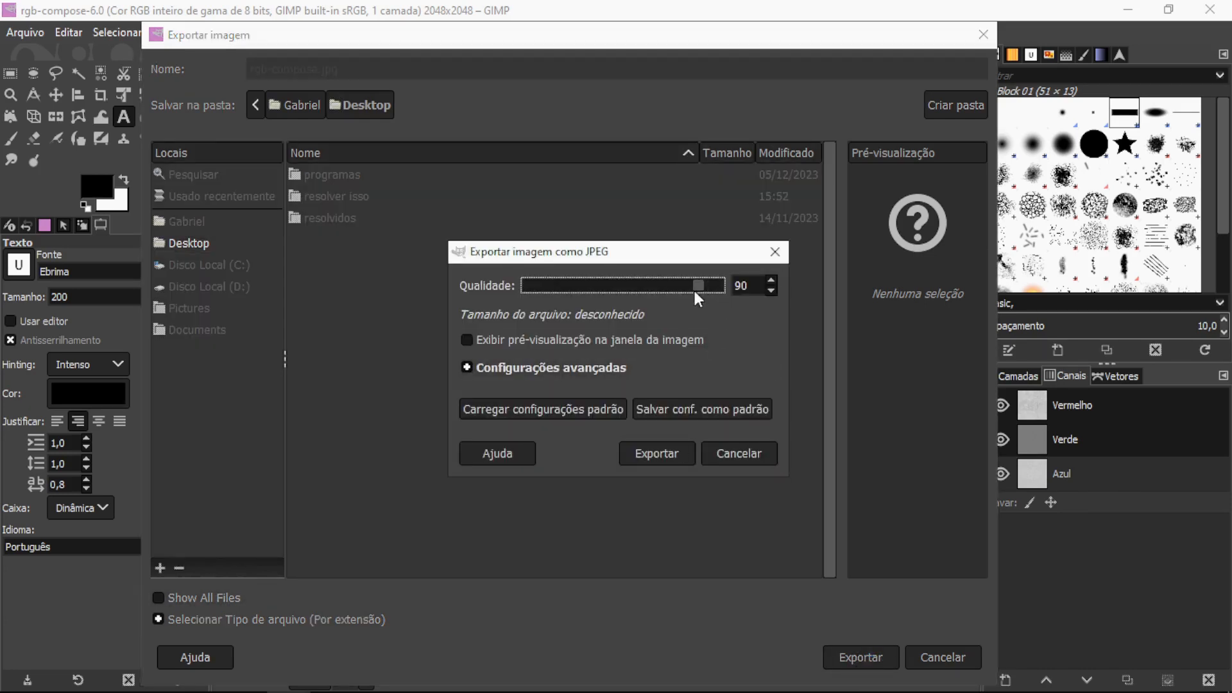
pyautogui.click(677, 457)
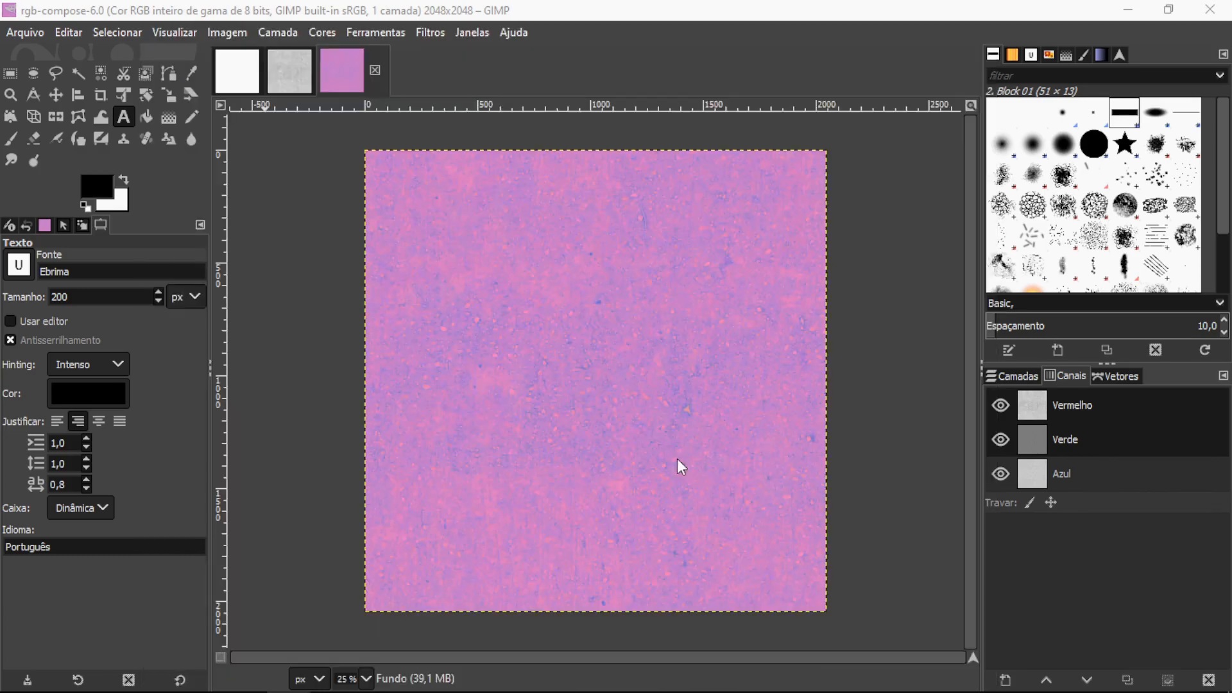
# Check the file size of rgb-compose.jpg in the export file listing and close the listing without exporting.
pyautogui.click(36, 30)
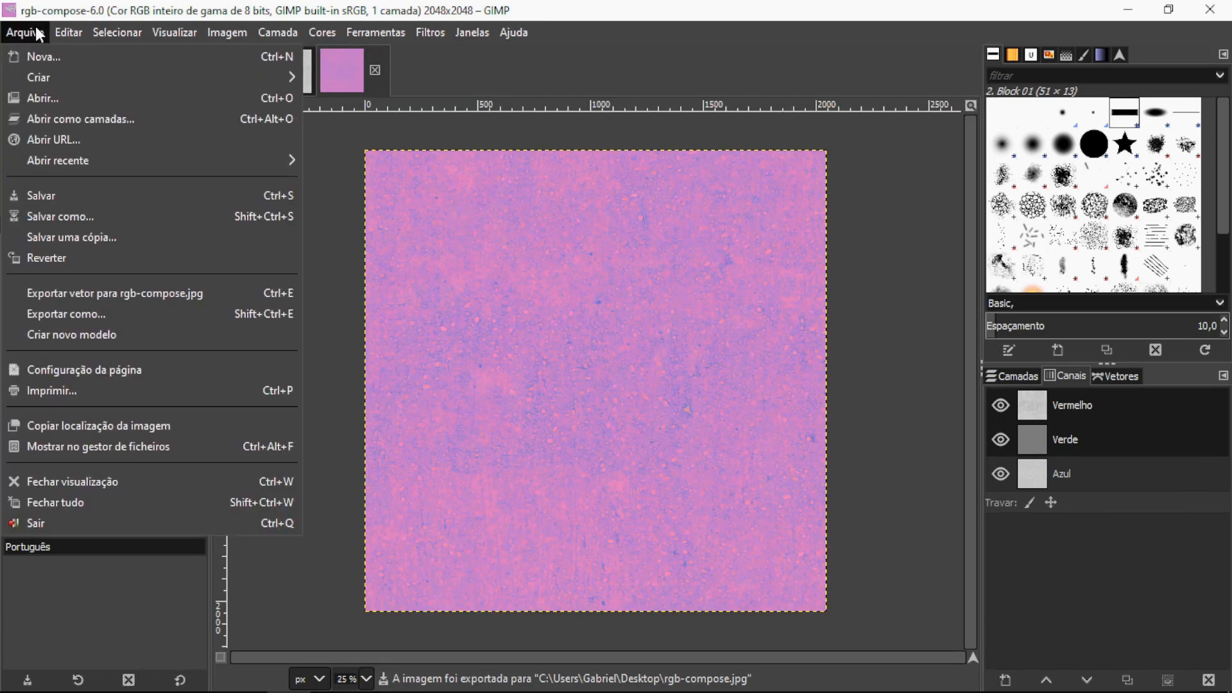
pyautogui.click(159, 313)
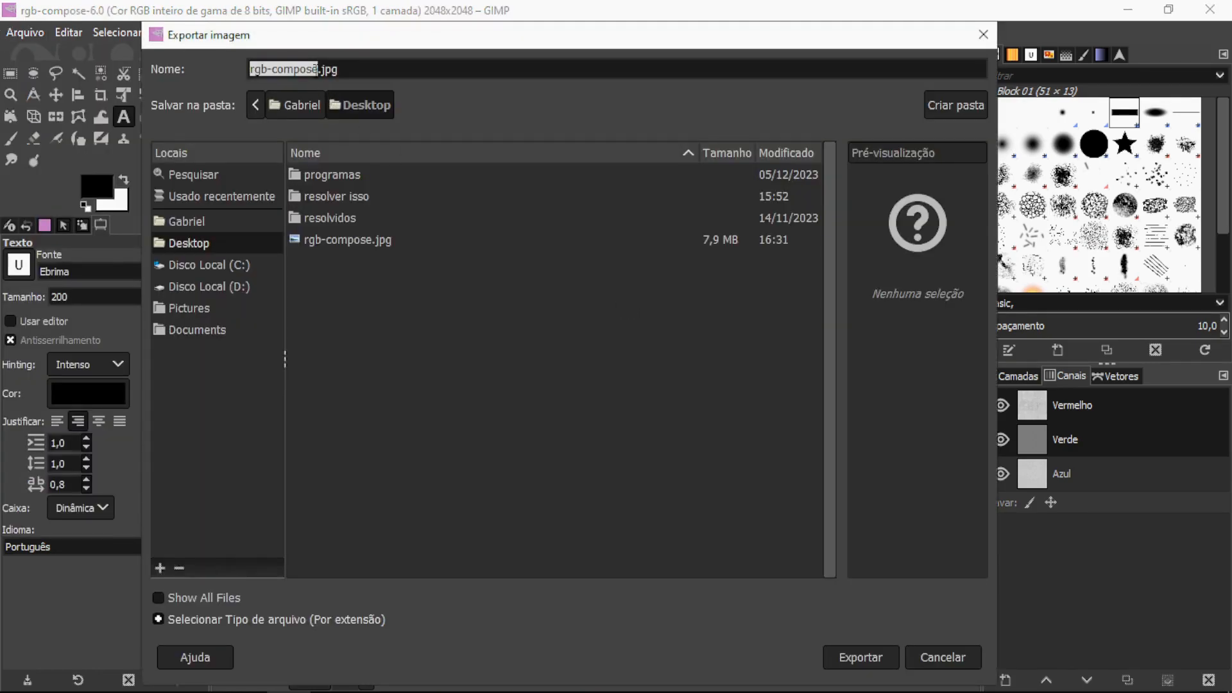
pyautogui.press('Return')
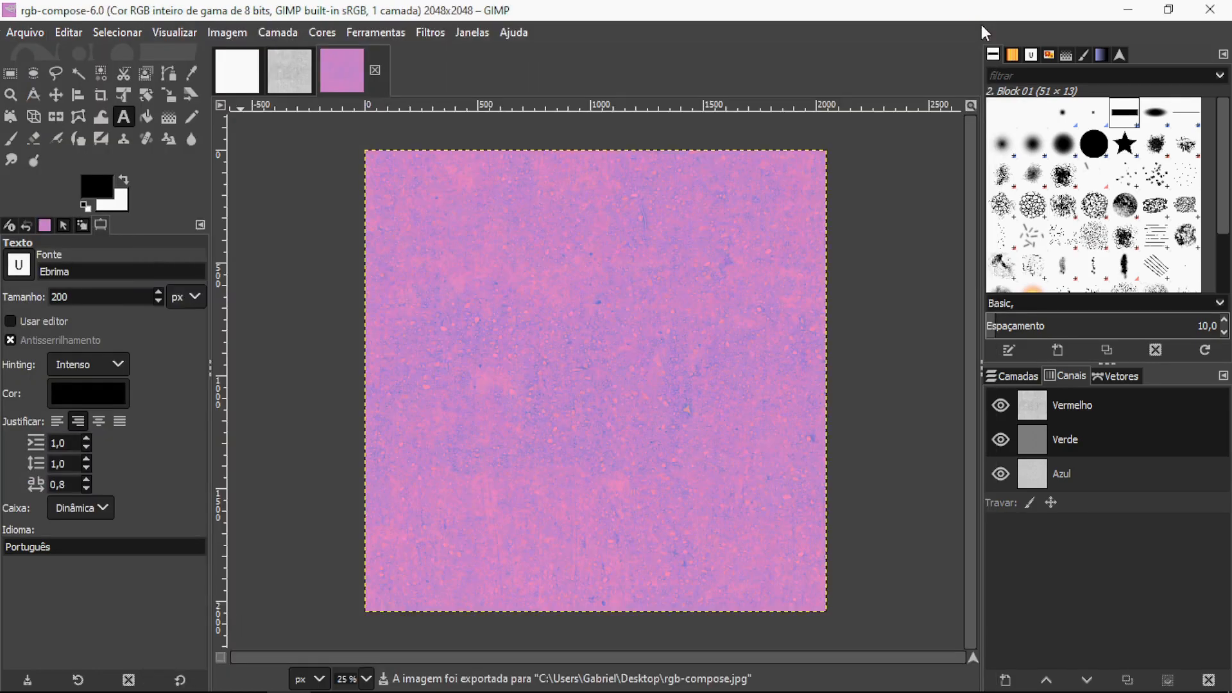
# Scale the composed image down to a quarter of its width and height, 512 × 512 pixels, with cubic interpolation.
pyautogui.click(234, 31)
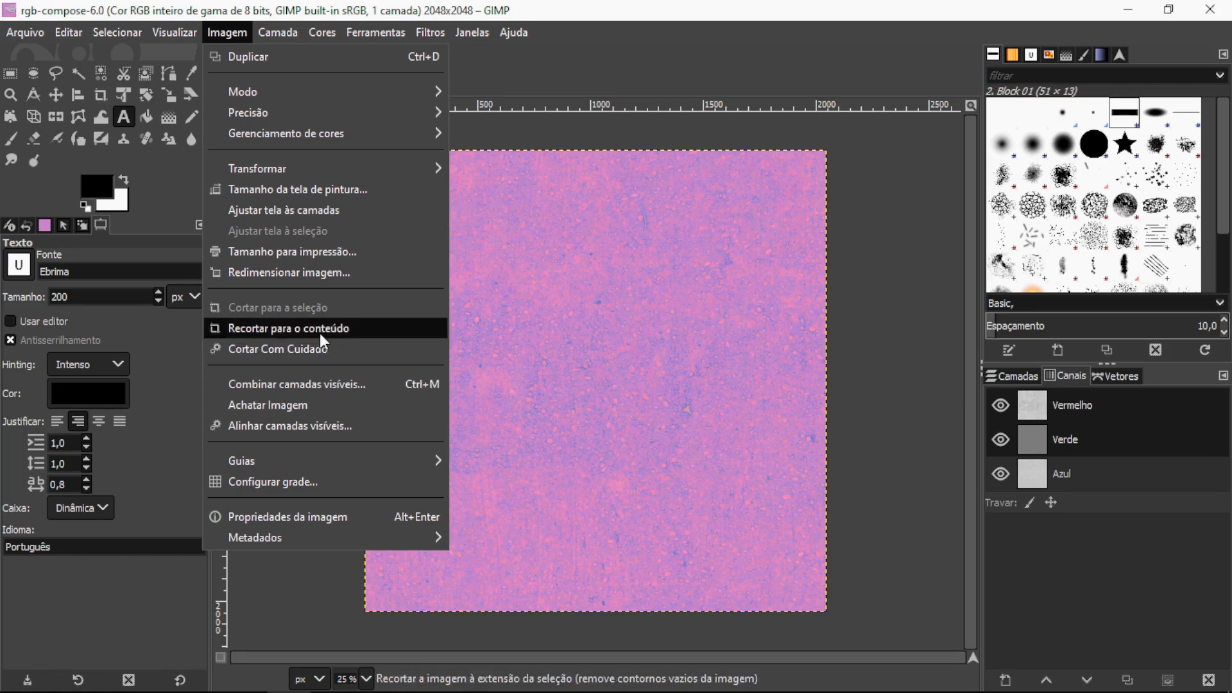
pyautogui.click(308, 274)
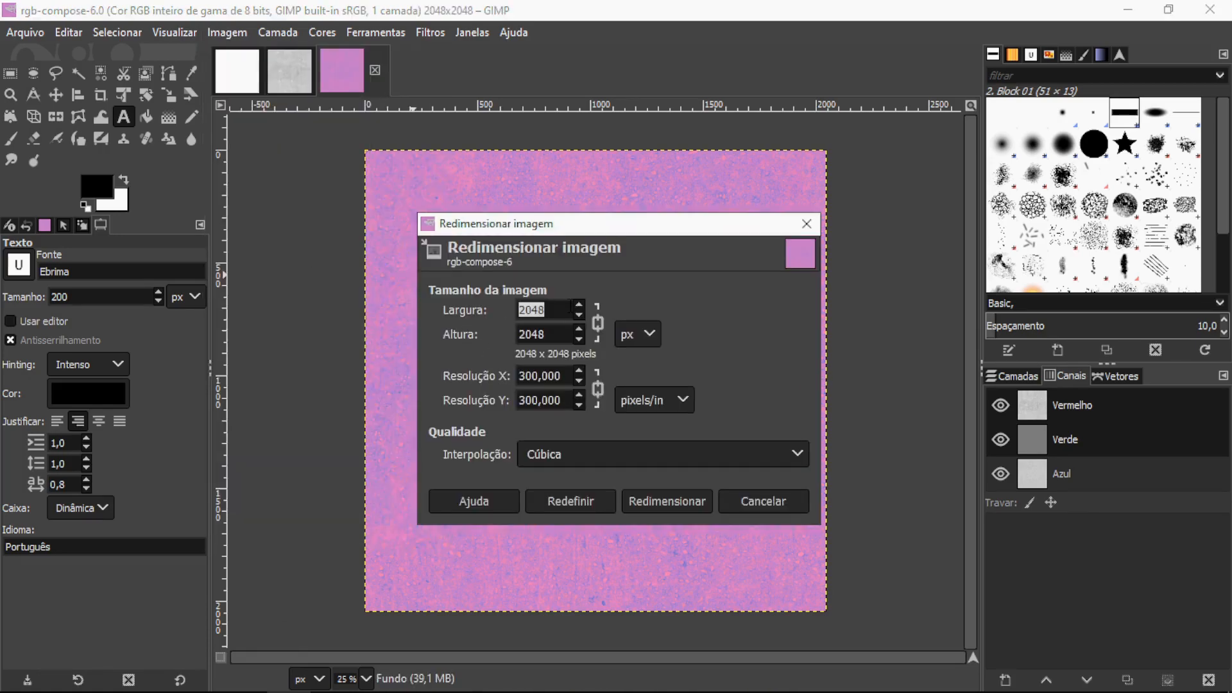
pyautogui.click(564, 309)
pyautogui.write('/4')
pyautogui.press('Return')
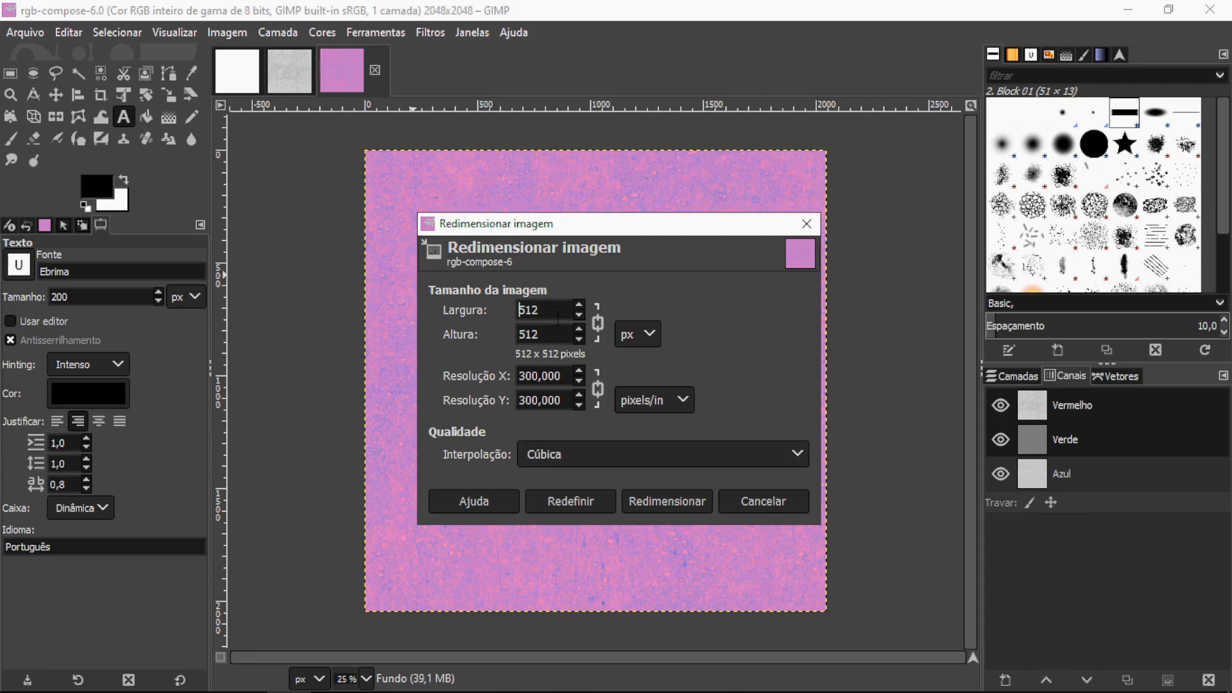
pyautogui.click(675, 503)
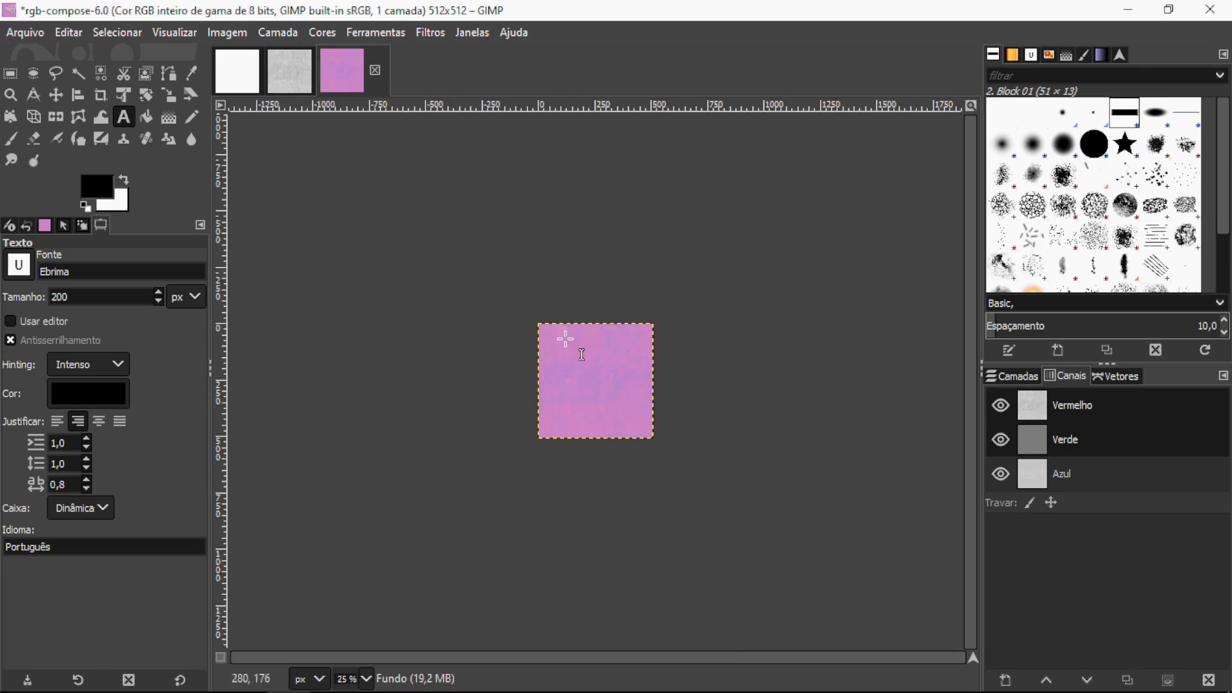
# Export the scaled-down image to the Desktop as rgb-compose low.jpg with JPEG quality 100.
pyautogui.click(24, 32)
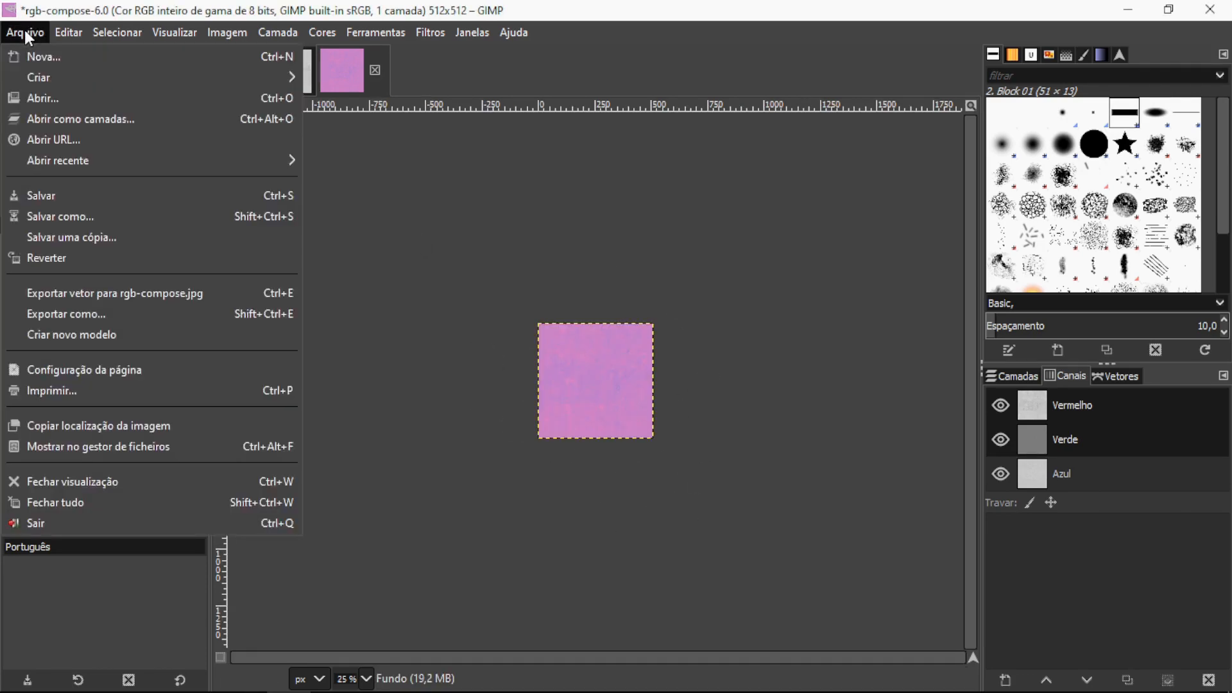
pyautogui.click(93, 312)
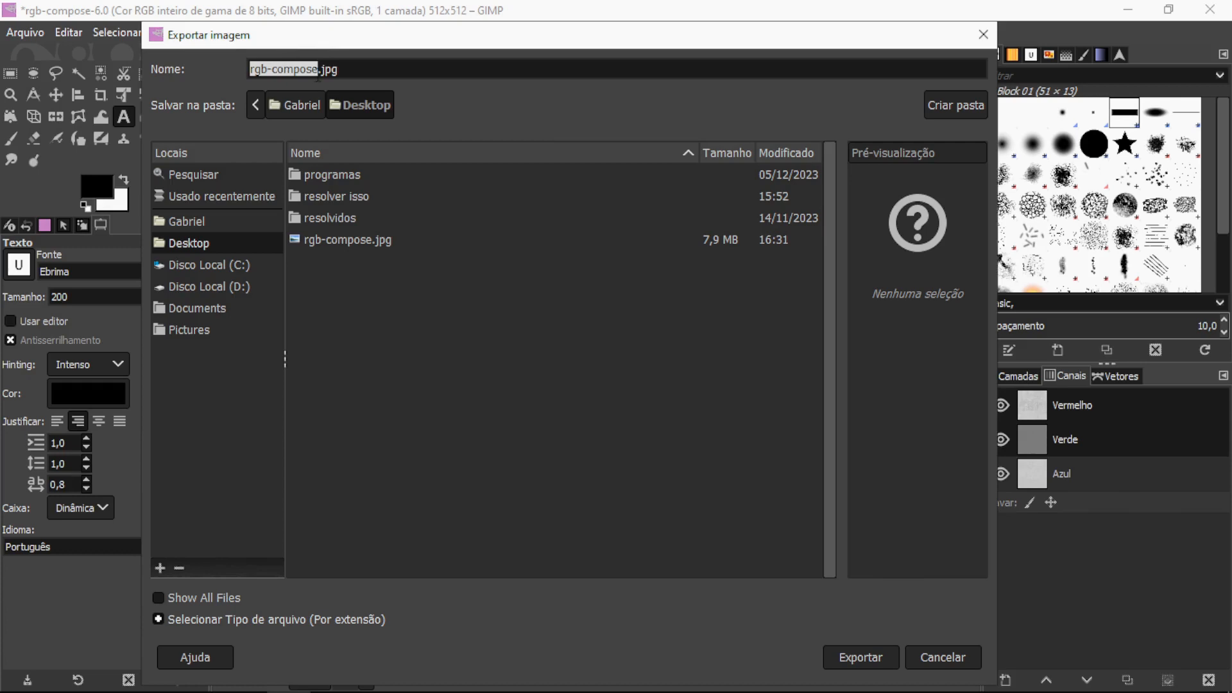
pyautogui.click(318, 72)
pyautogui.write('low')
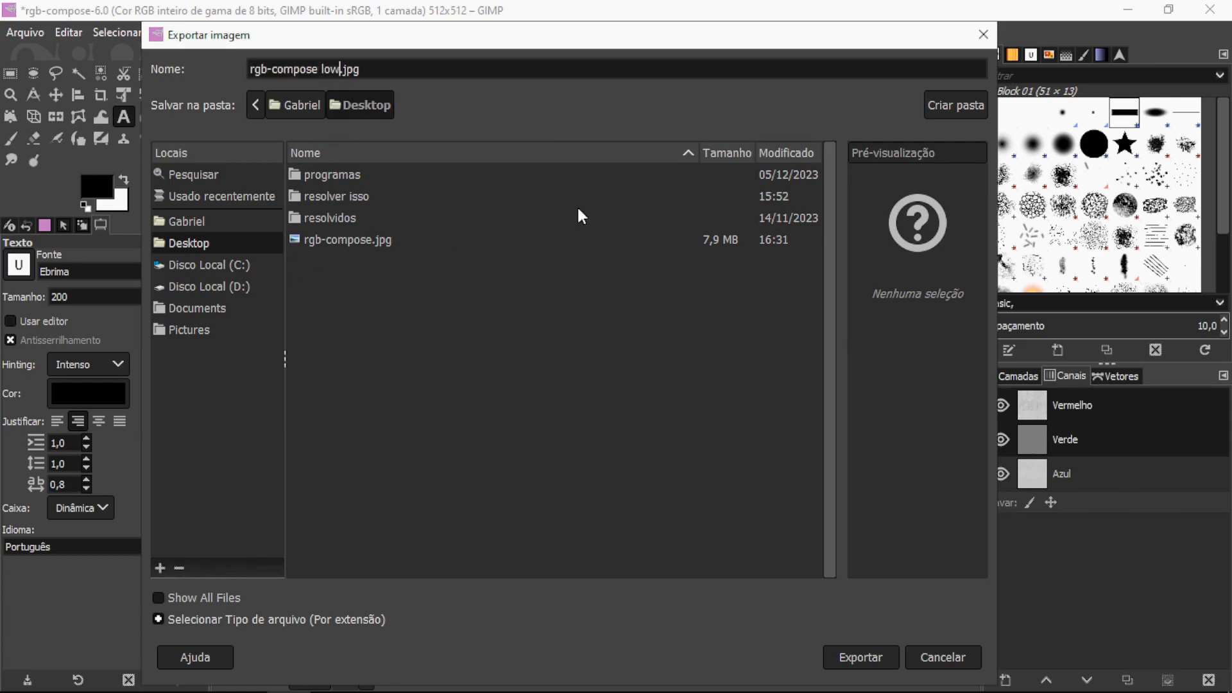
pyautogui.click(860, 657)
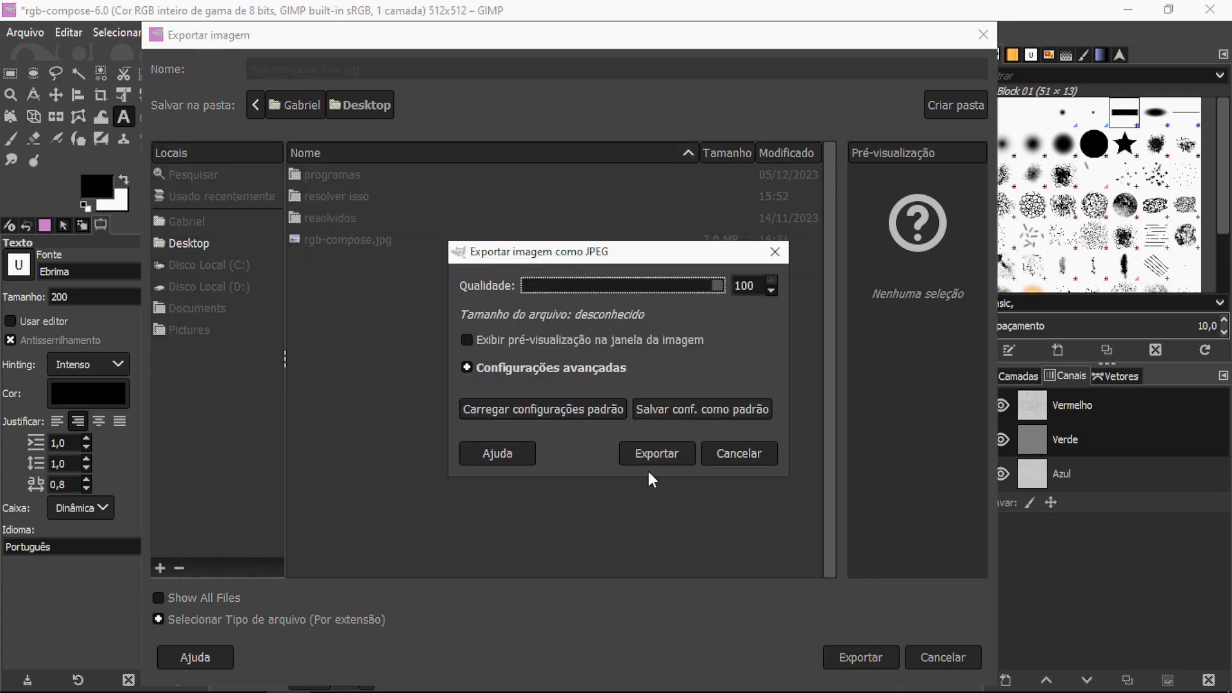
pyautogui.click(652, 457)
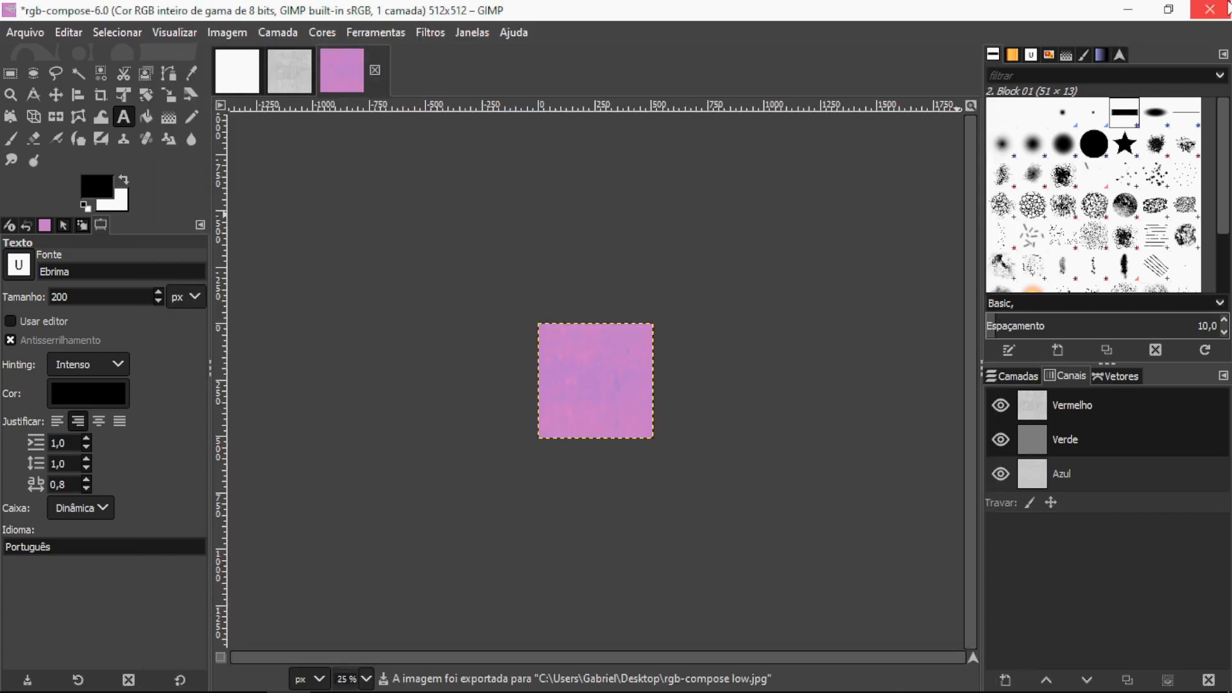
# Close GIMP and minimize the asphalt texture folder window to return to Blender.
pyautogui.click(1210, 9)
pyautogui.click(258, 270)
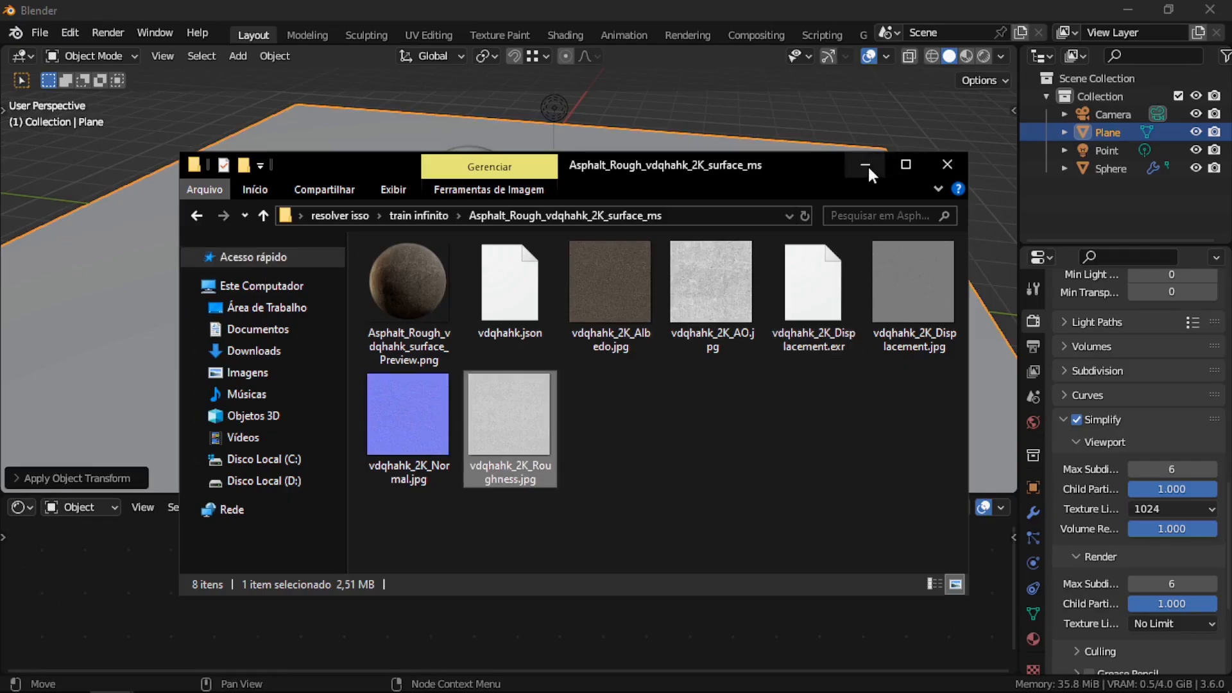
pyautogui.click(868, 167)
# Enlarge the shader editor below the viewport and create a new material for the plane.
pyautogui.scroll(-3, 545, 345)
pyautogui.moveTo(544, 345); pyautogui.dragTo(660, 357, button='middle')
pyautogui.moveTo(702, 495); pyautogui.dragTo(706, 350)
pyautogui.moveTo(704, 272); pyautogui.dragTo(686, 305, button='middle')
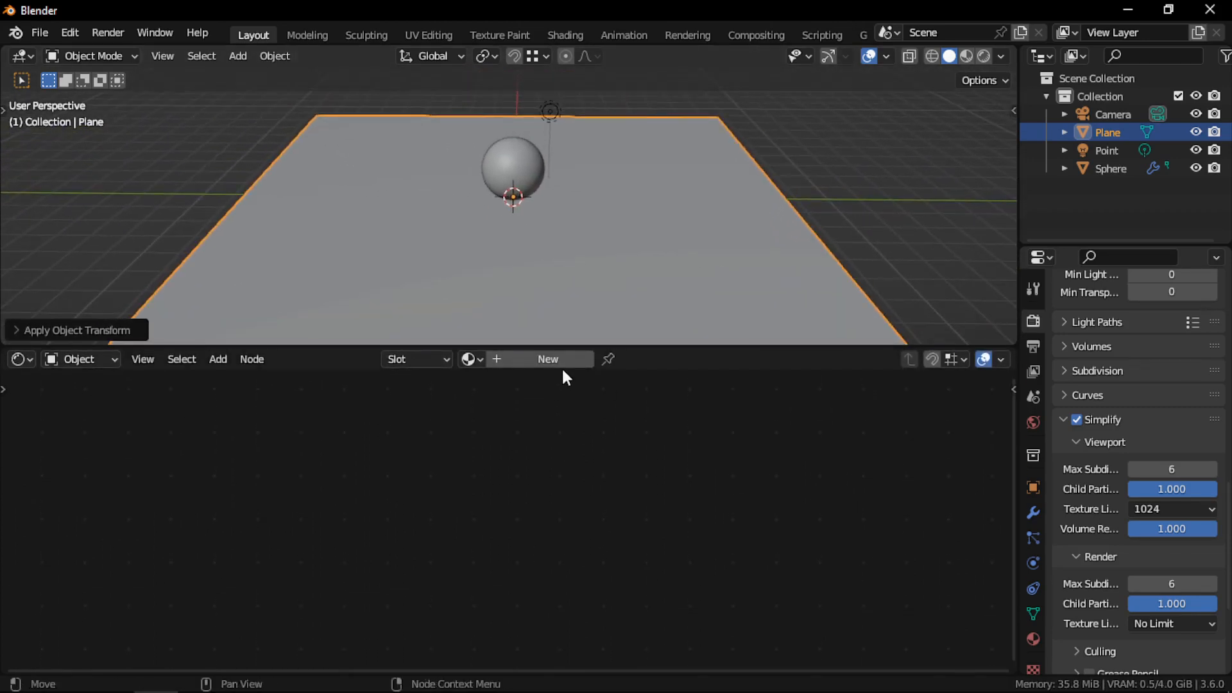
pyautogui.click(562, 364)
pyautogui.scroll(-2, 591, 445)
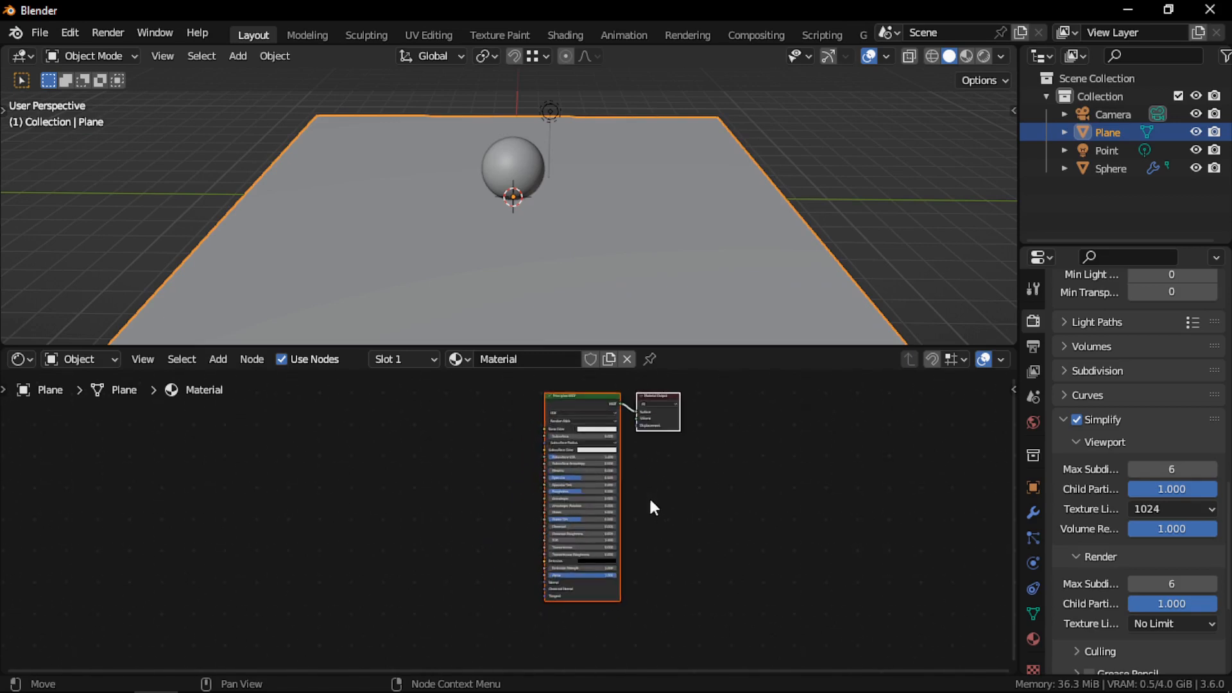
# Add vdqhahk_2K_Albedo.jpg from the asphalt folder to the plane's material as an image texture node.
pyautogui.moveTo(119, 678)
pyautogui.click(302, 597)
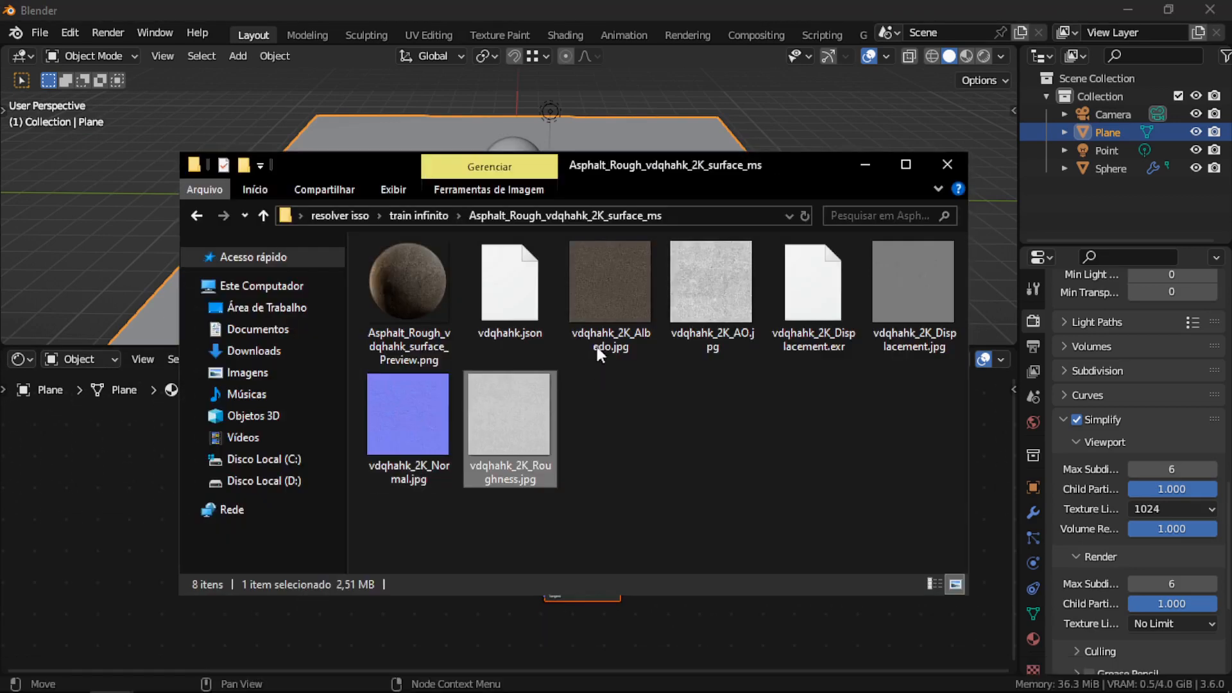
pyautogui.click(600, 352)
pyautogui.moveTo(619, 301); pyautogui.dragTo(425, 431)
pyautogui.scroll(2, 541, 536)
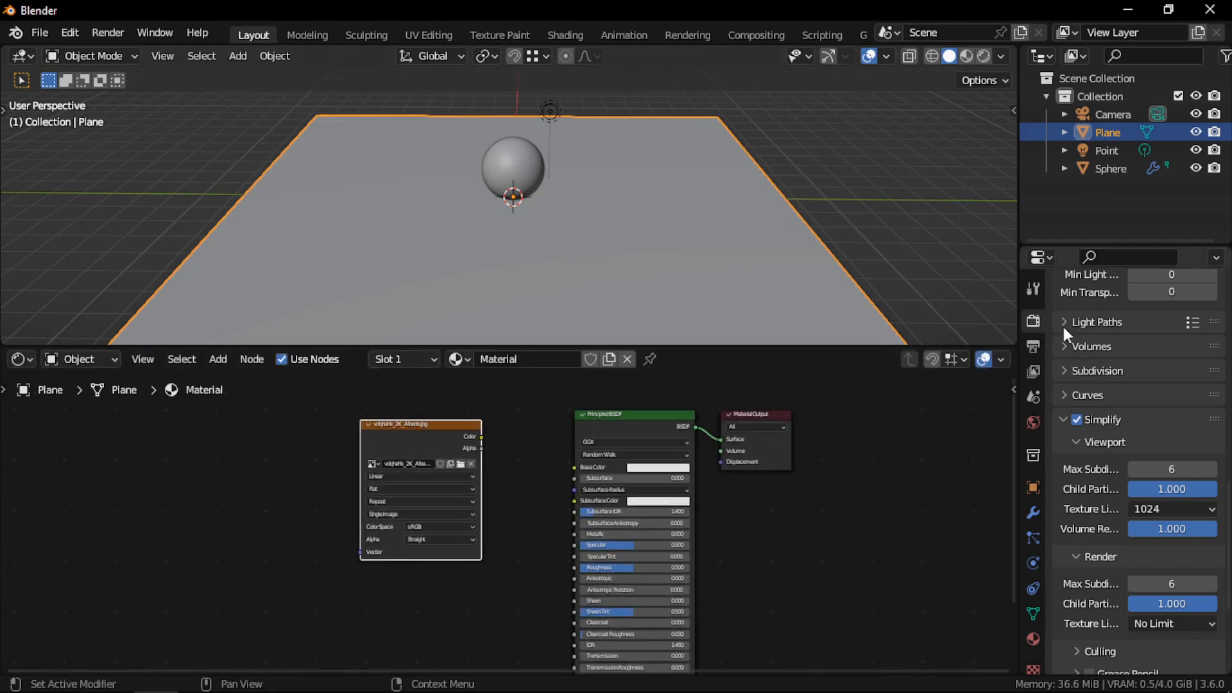
# Set the view transform in the scene's color management to AgX, keeping the High Contrast look.
pyautogui.scroll(-5, 1128, 449)
pyautogui.click(1061, 665)
pyautogui.scroll(-7, 1108, 525)
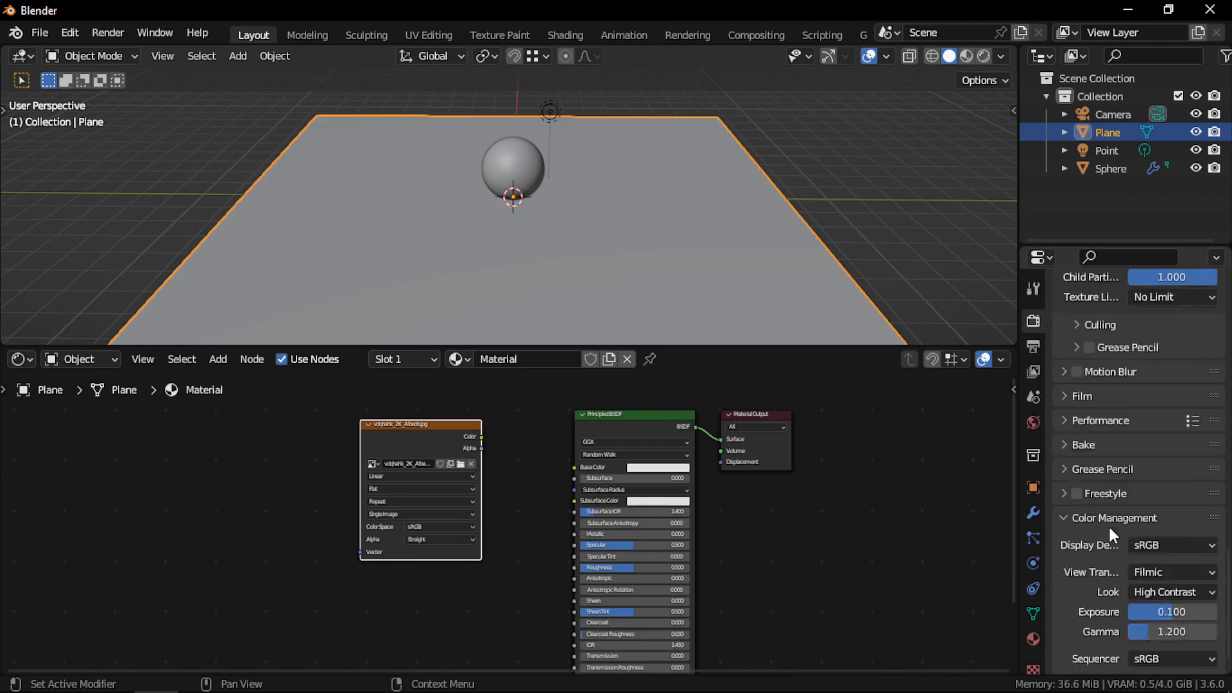
pyautogui.click(1152, 547)
pyautogui.click(1146, 507)
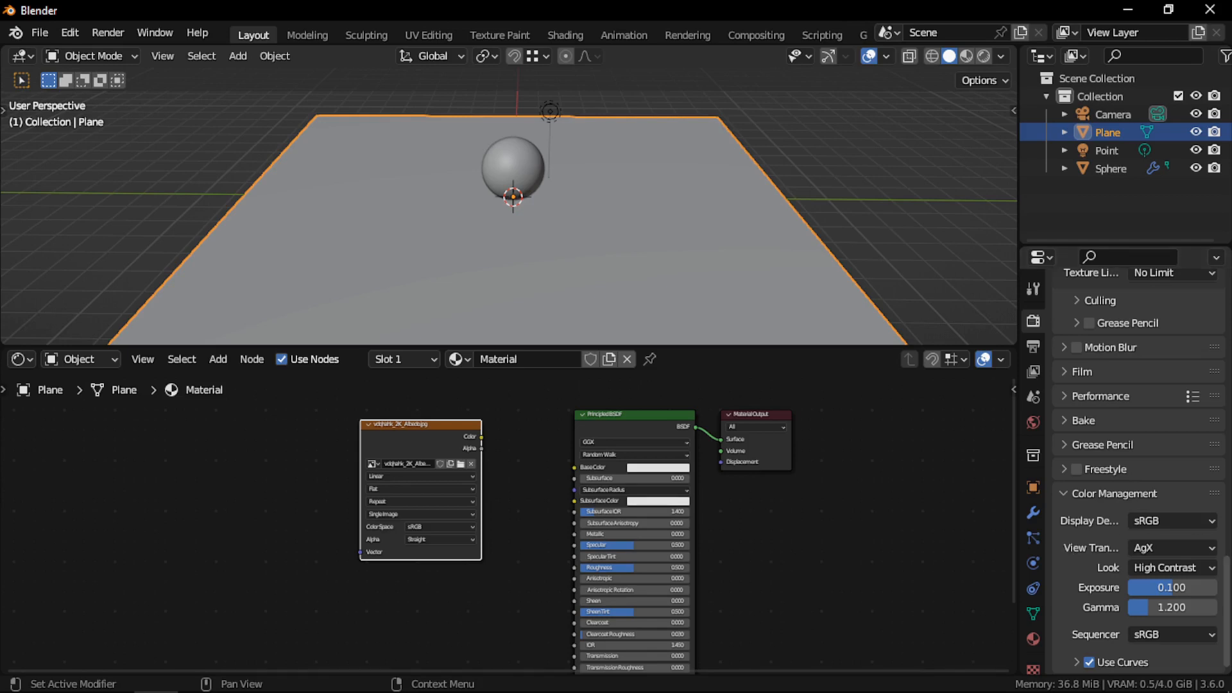
pyautogui.click(1203, 567)
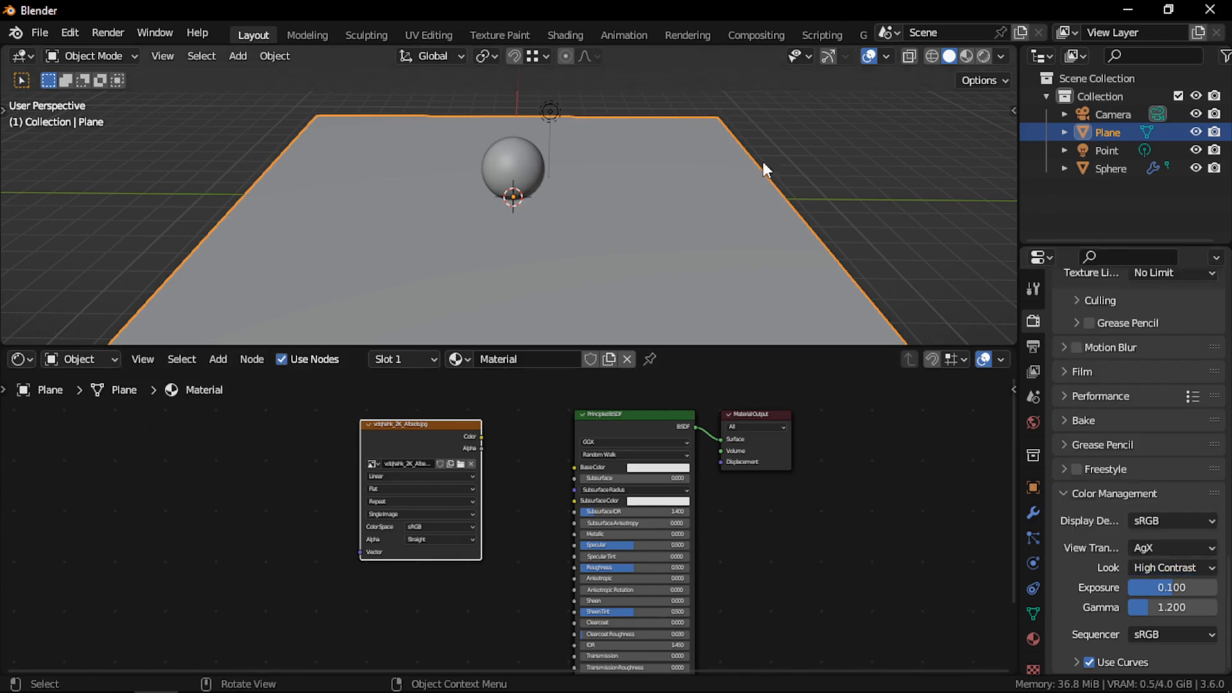
# Set the albedo texture's color space to AgX Base sRGB and connect its color to the Principled BSDF's Base Color.
pyautogui.scroll(1, 723, 271)
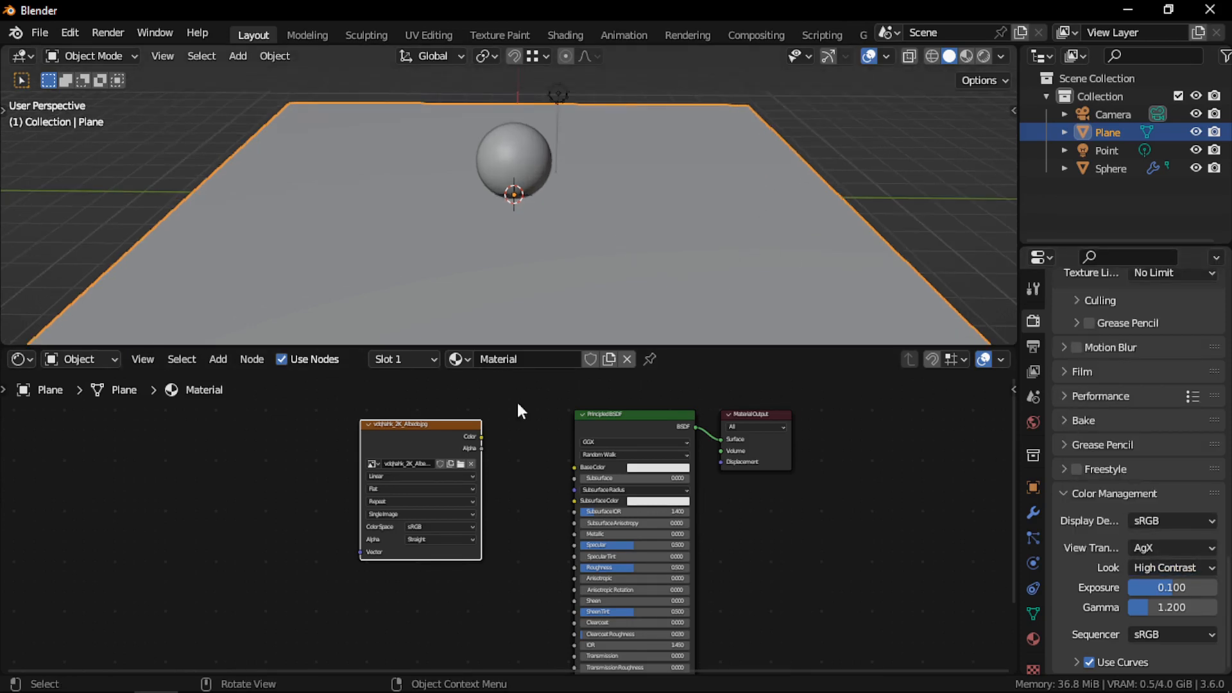
pyautogui.moveTo(382, 432); pyautogui.dragTo(330, 436)
pyautogui.click(368, 532)
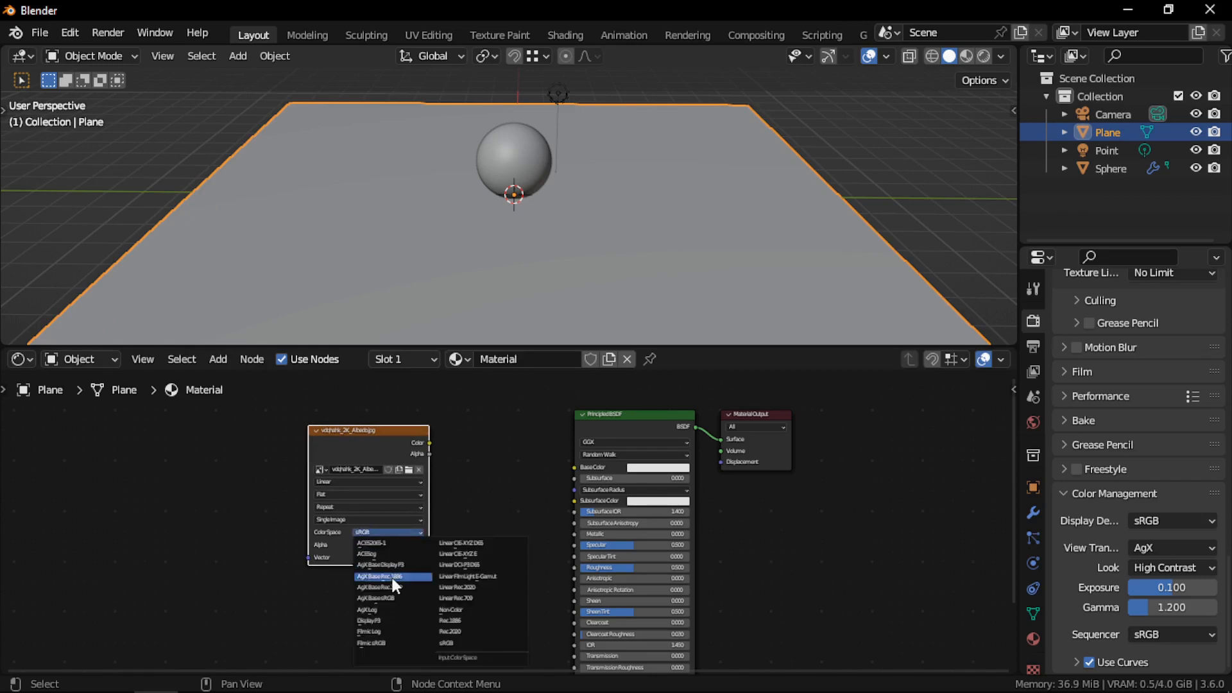
pyautogui.click(396, 596)
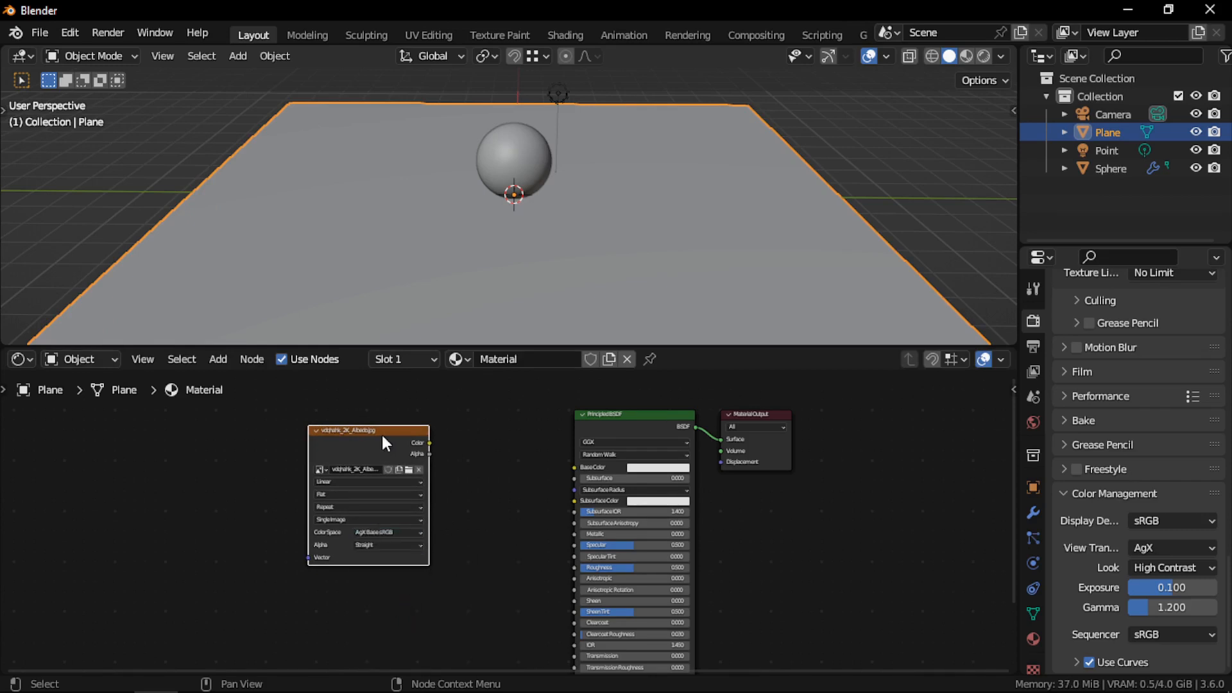
pyautogui.moveTo(360, 431); pyautogui.dragTo(581, 463)
pyautogui.scroll(-2, 661, 266)
pyautogui.scroll(1, 421, 457)
# Switch the viewport to material preview and inspect the asphalt texture on the plane.
pyautogui.moveTo(570, 321)
pyautogui.mouseDown(button='middle')
pyautogui.moveTo(564, 274)
pyautogui.moveTo(611, 298)
pyautogui.moveTo(627, 265)
pyautogui.mouseUp(button='middle')
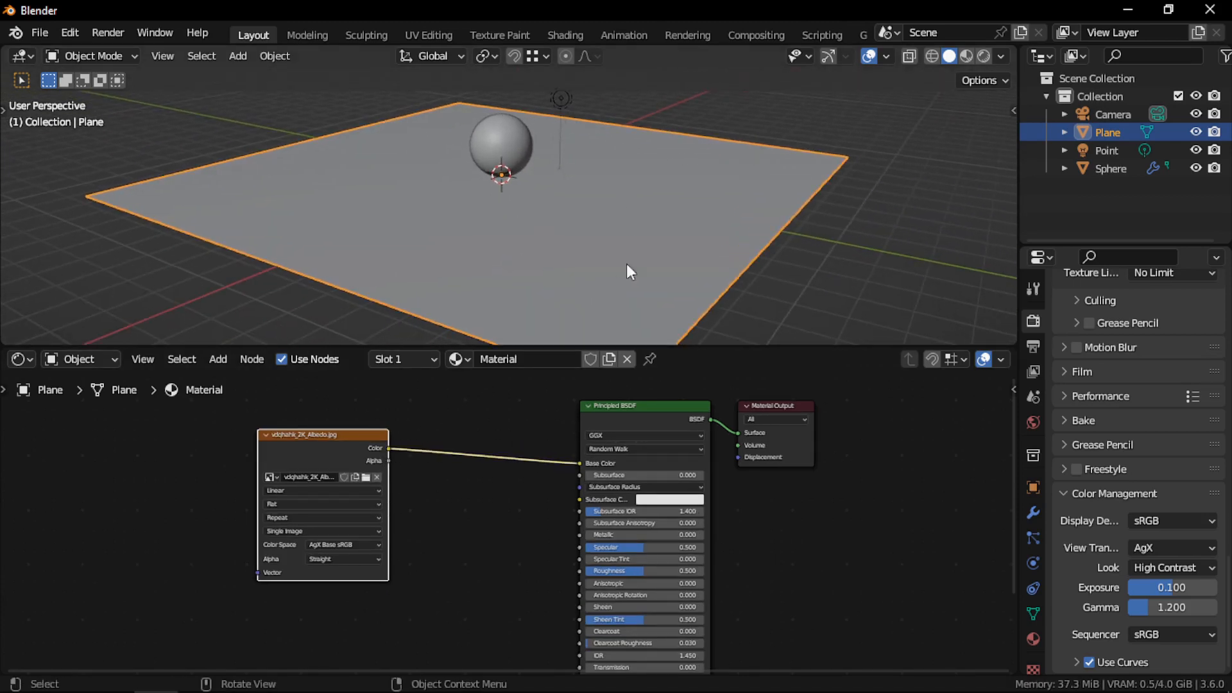
pyautogui.press('z')
pyautogui.click(625, 369)
pyautogui.scroll(5, 602, 249)
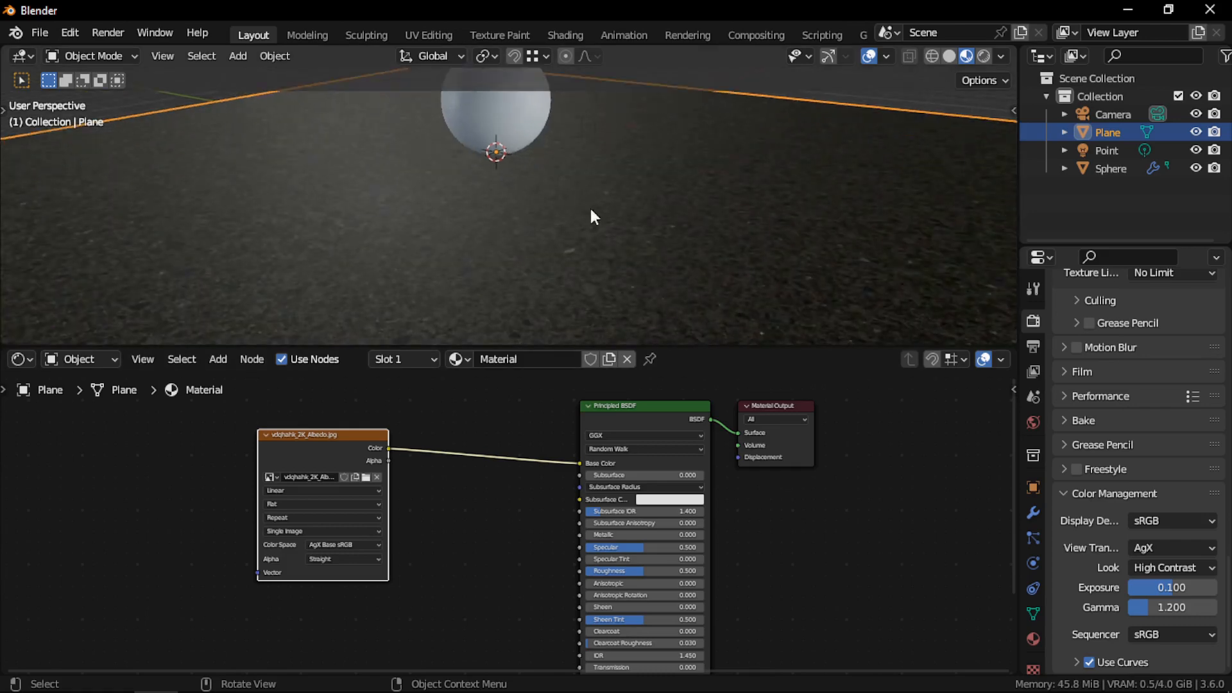
pyautogui.scroll(-4, 617, 231)
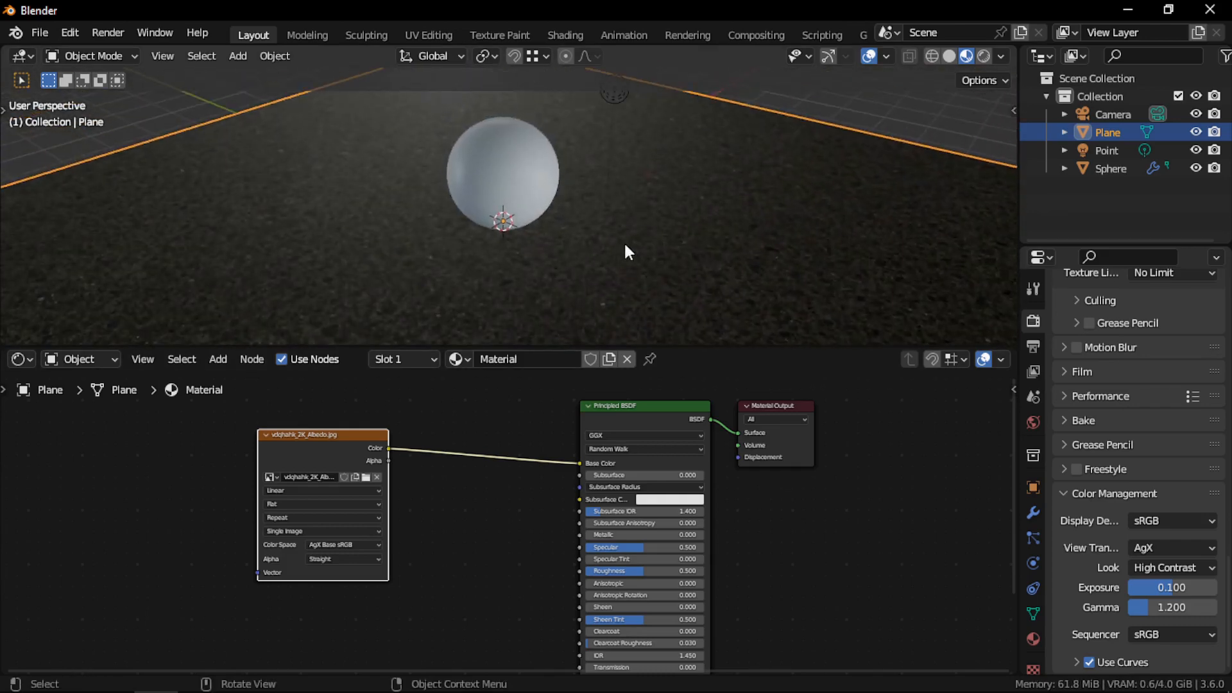
pyautogui.scroll(1, 624, 241)
pyautogui.moveTo(624, 240); pyautogui.dragTo(665, 223, button='middle')
pyautogui.scroll(1, 665, 222)
pyautogui.scroll(-3, 665, 222)
pyautogui.scroll(-4, 452, 513)
# Add Texture Coordinate and Mapping nodes to the albedo texture and space the nodes apart.
pyautogui.moveTo(403, 490); pyautogui.dragTo(504, 448, button='middle')
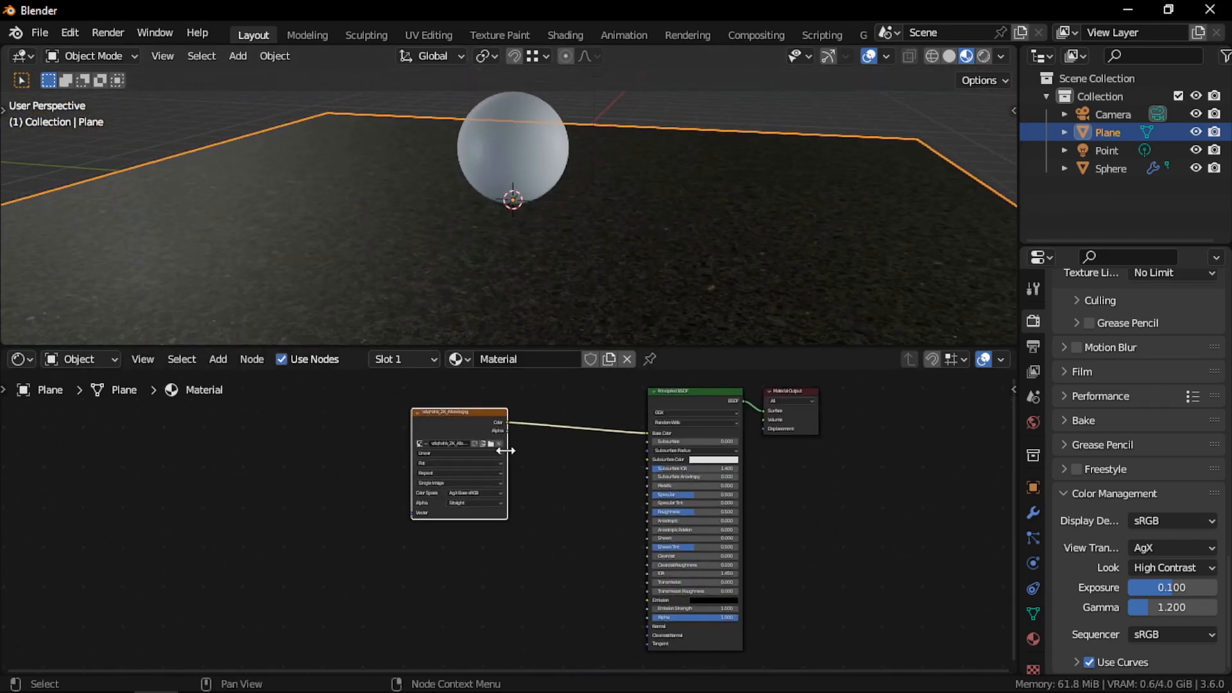
pyautogui.hotkey('ctrl', 't')
pyautogui.moveTo(365, 466); pyautogui.dragTo(501, 452, button='middle')
pyautogui.scroll(1, 501, 452)
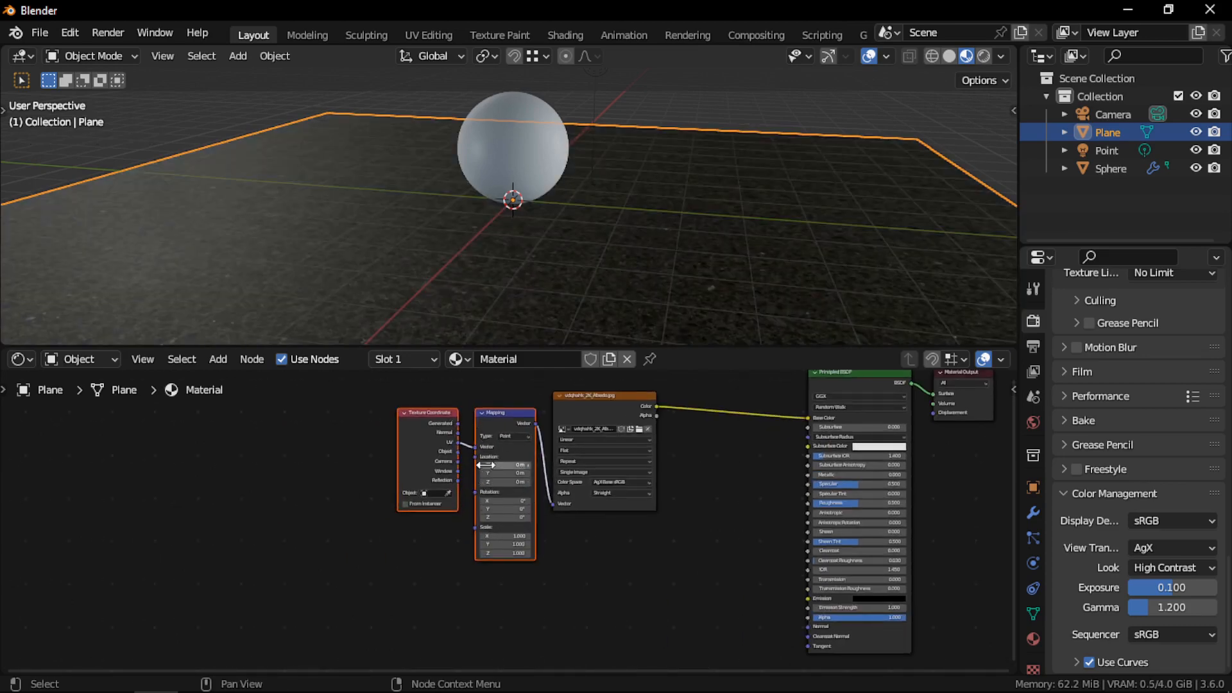
pyautogui.moveTo(504, 457); pyautogui.dragTo(420, 482)
pyautogui.moveTo(582, 401); pyautogui.dragTo(553, 421)
# Add a Value node below the texture coordinates and connect it to the Mapping node's Scale.
pyautogui.hotkey('shift', 'a')
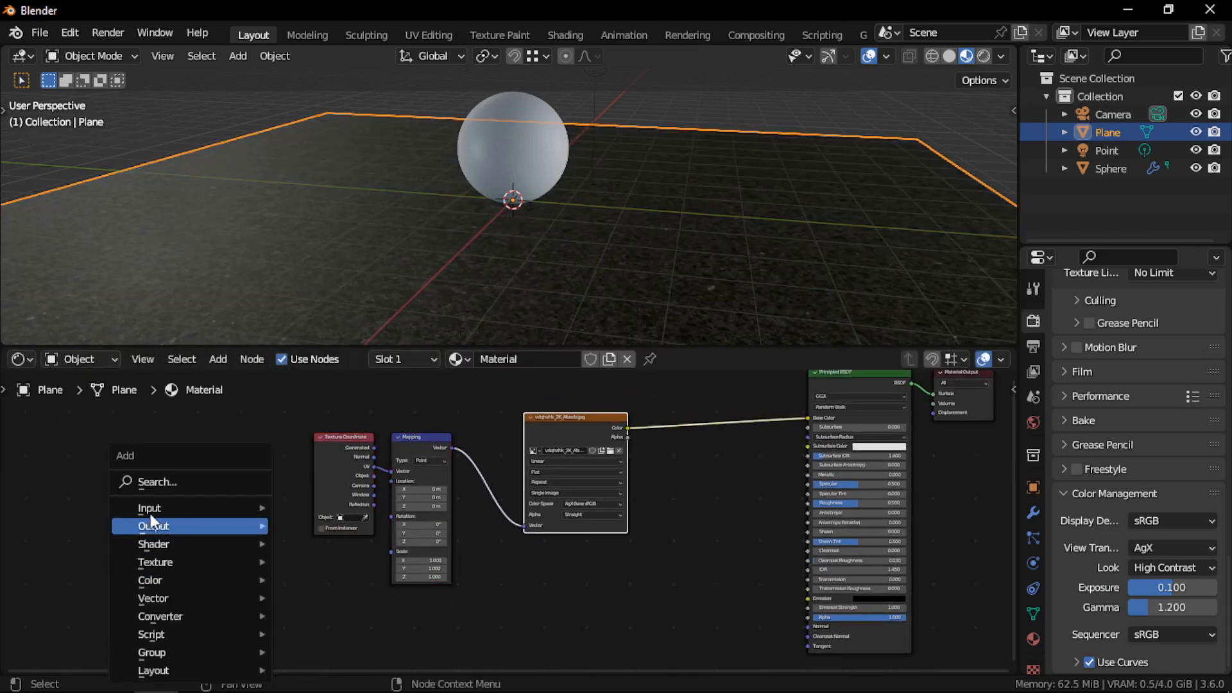
pyautogui.moveTo(150, 514)
pyautogui.click(317, 466)
pyautogui.click(306, 552)
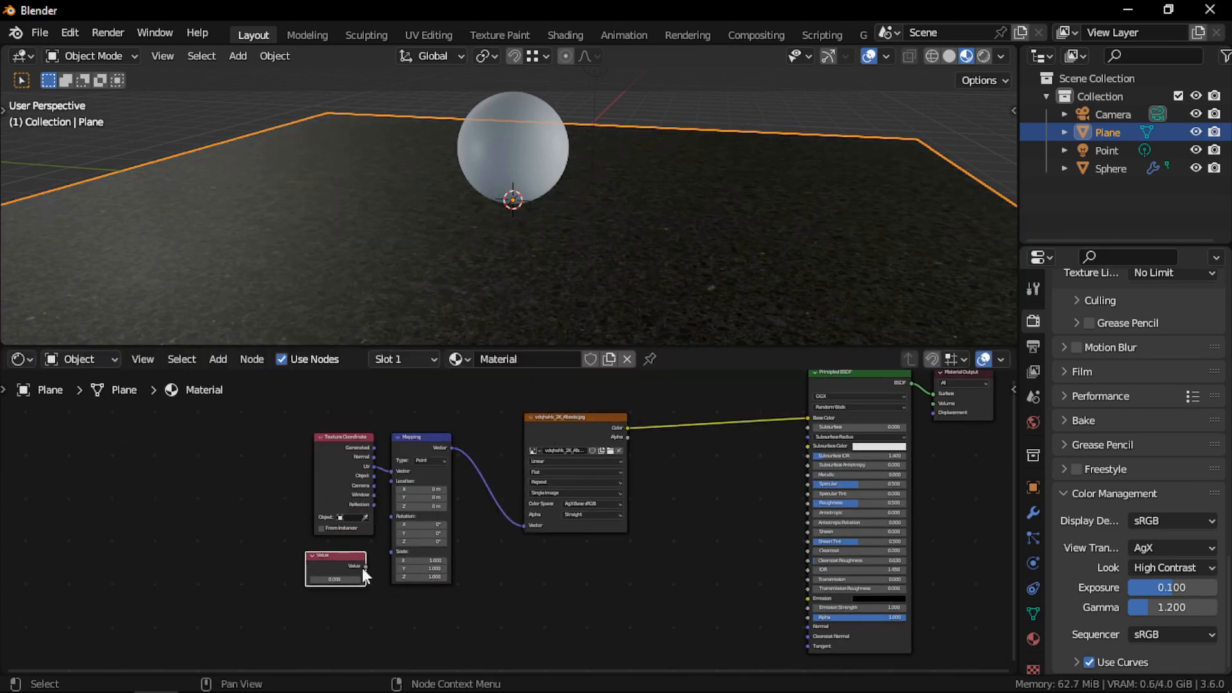
pyautogui.moveTo(365, 566); pyautogui.dragTo(391, 551)
# Set the Value node to 1 and check the texture's scale on the plane.
pyautogui.scroll(5, 484, 283)
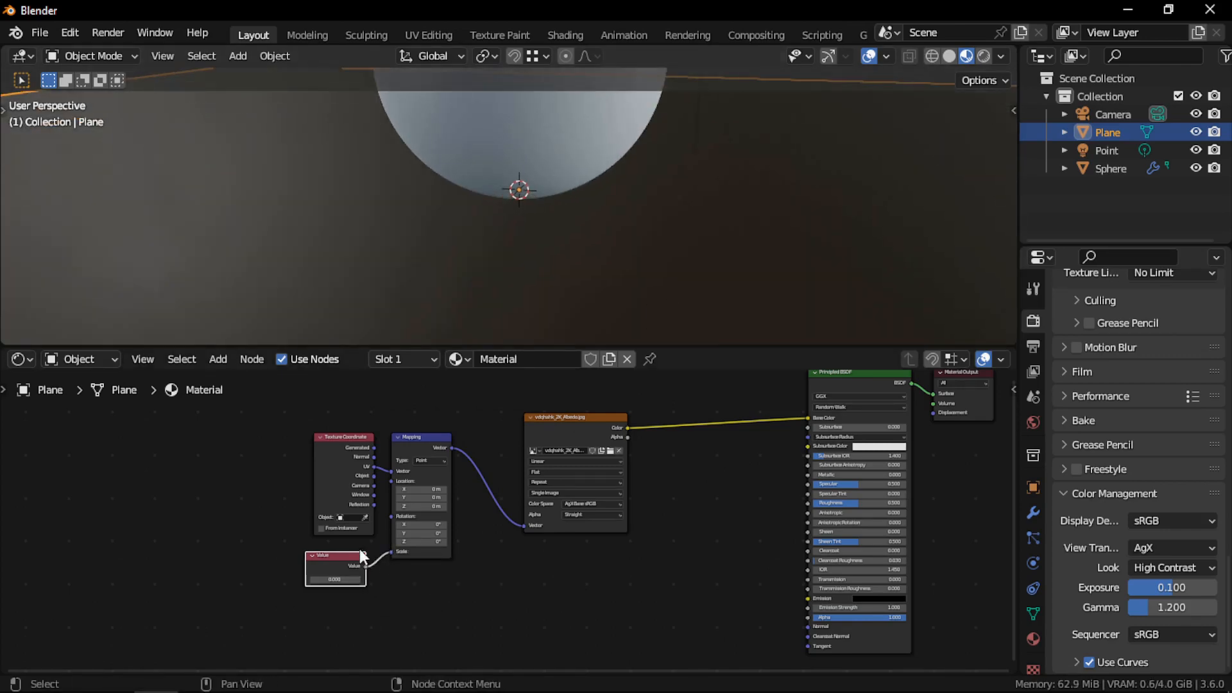
pyautogui.click(352, 578)
pyautogui.write('1')
pyautogui.press('Return')
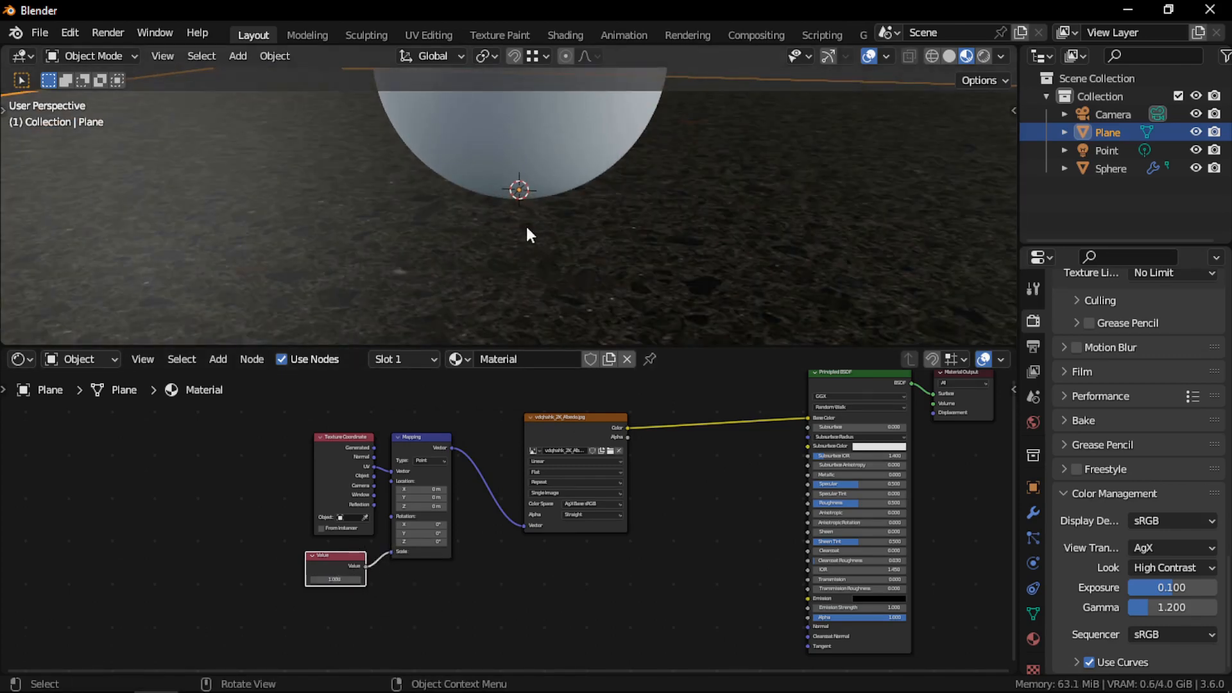
pyautogui.scroll(-5, 642, 270)
pyautogui.scroll(3, 677, 282)
pyautogui.keyDown('shift'); pyautogui.moveTo(677, 287); pyautogui.dragTo(670, 211, button='middle'); pyautogui.keyUp('shift')
pyautogui.scroll(-6, 595, 569)
# Move the albedo texture node upward to make room beneath it in the node tree.
pyautogui.moveTo(609, 561); pyautogui.dragTo(433, 574, button='middle')
pyautogui.scroll(3, 431, 571)
pyautogui.moveTo(393, 484); pyautogui.dragTo(417, 448)
pyautogui.moveTo(419, 449); pyautogui.dragTo(453, 399, button='middle')
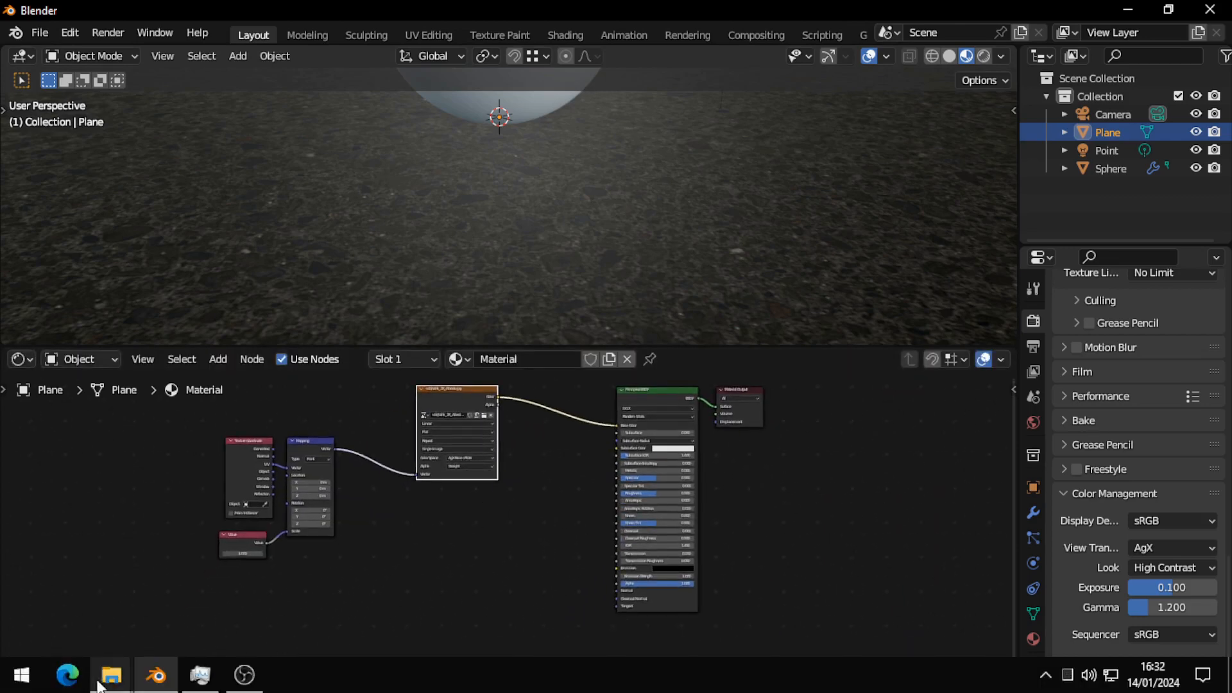
# Add the full-size rgb-compose.jpg from the Desktop as an image texture node below the albedo texture.
pyautogui.click(112, 677)
pyautogui.click(151, 602)
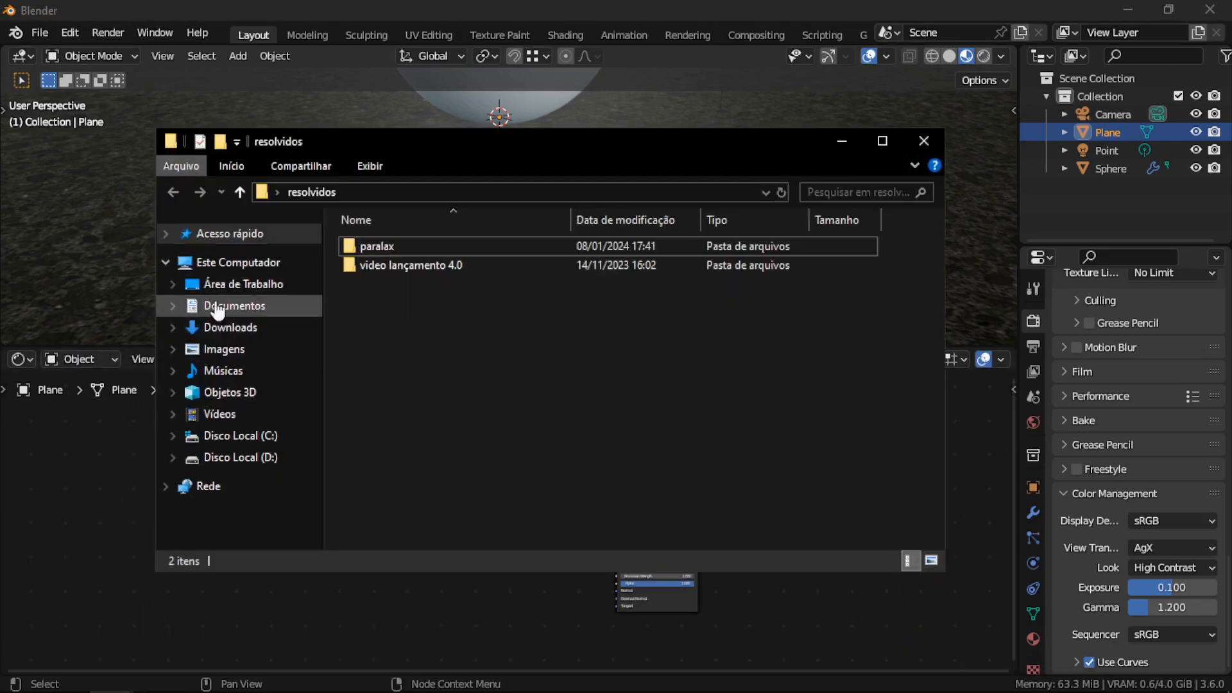
pyautogui.click(242, 287)
pyautogui.click(397, 279)
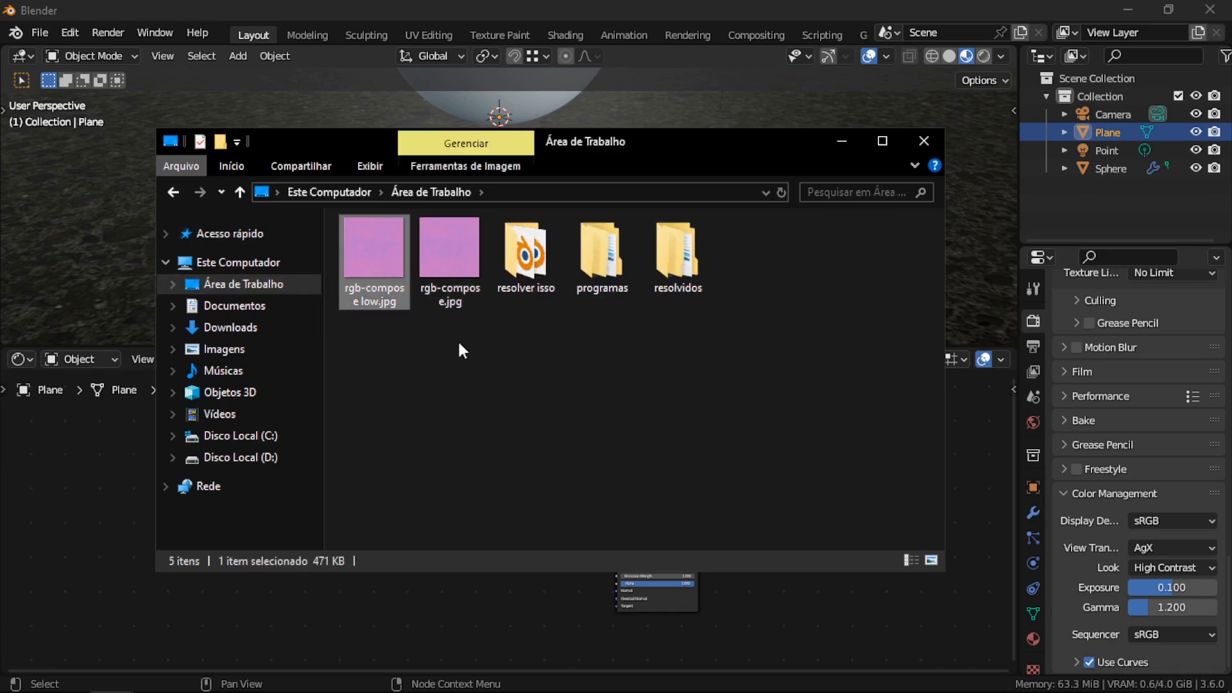
pyautogui.click(457, 301)
pyautogui.moveTo(450, 253); pyautogui.dragTo(411, 603)
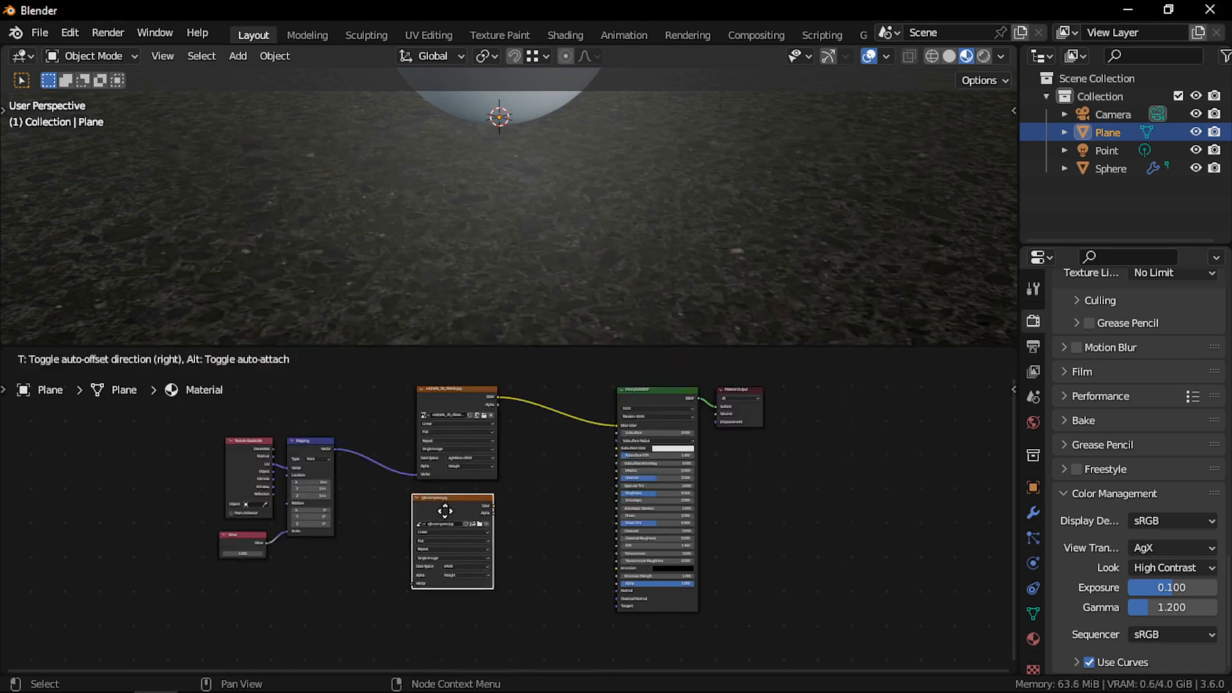
pyautogui.click(449, 501)
# Connect the Mapping node's vector to the rgb-compose texture and set that texture's color space to Non-Color.
pyautogui.scroll(1, 338, 442)
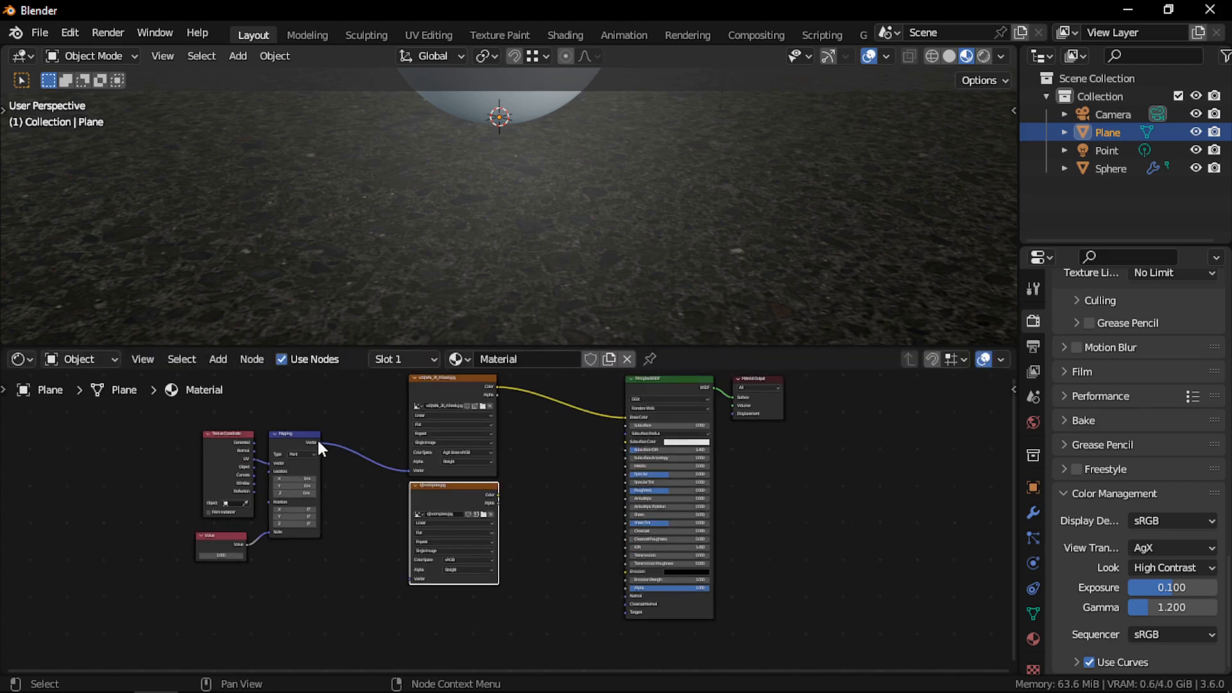
pyautogui.moveTo(318, 441); pyautogui.dragTo(411, 579)
pyautogui.moveTo(581, 481); pyautogui.dragTo(571, 506, button='middle')
pyautogui.scroll(2, 574, 520)
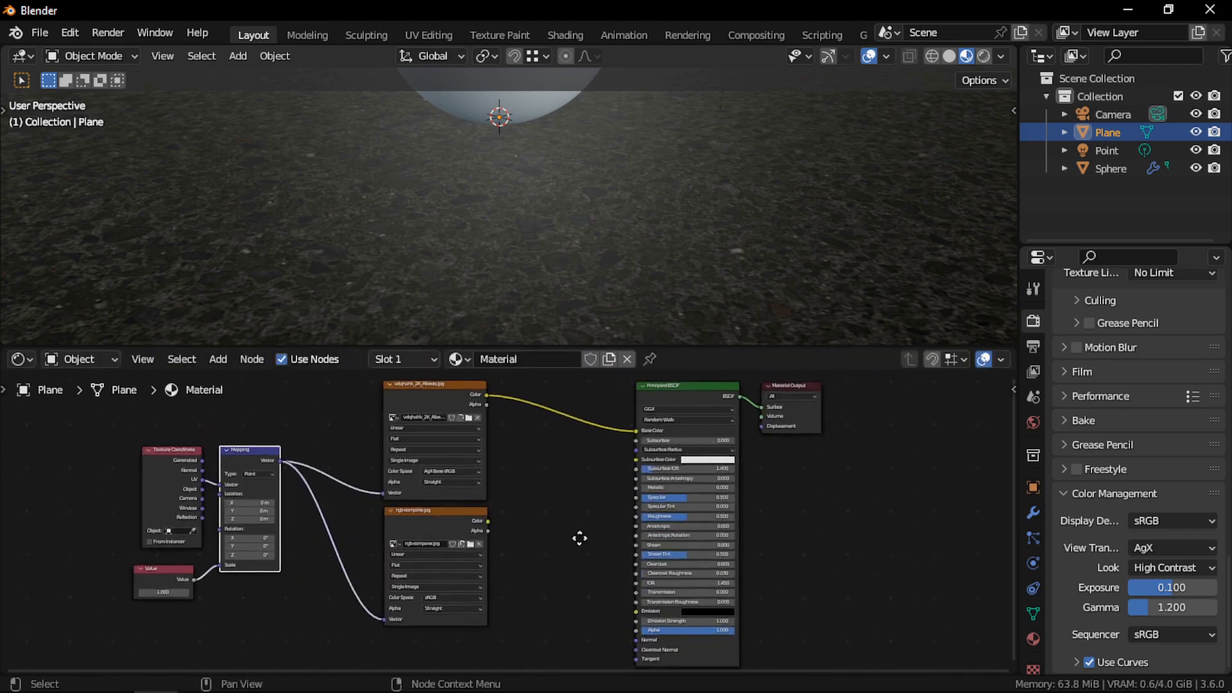
pyautogui.click(484, 594)
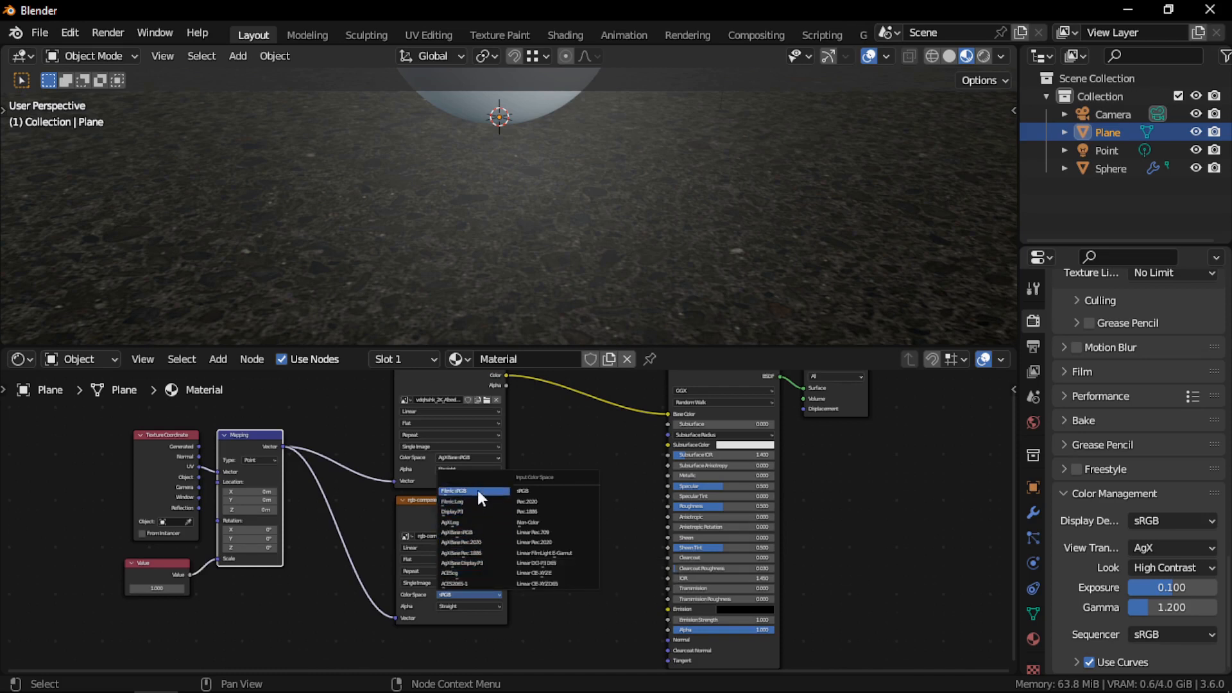
pyautogui.click(527, 521)
pyautogui.scroll(1, 526, 521)
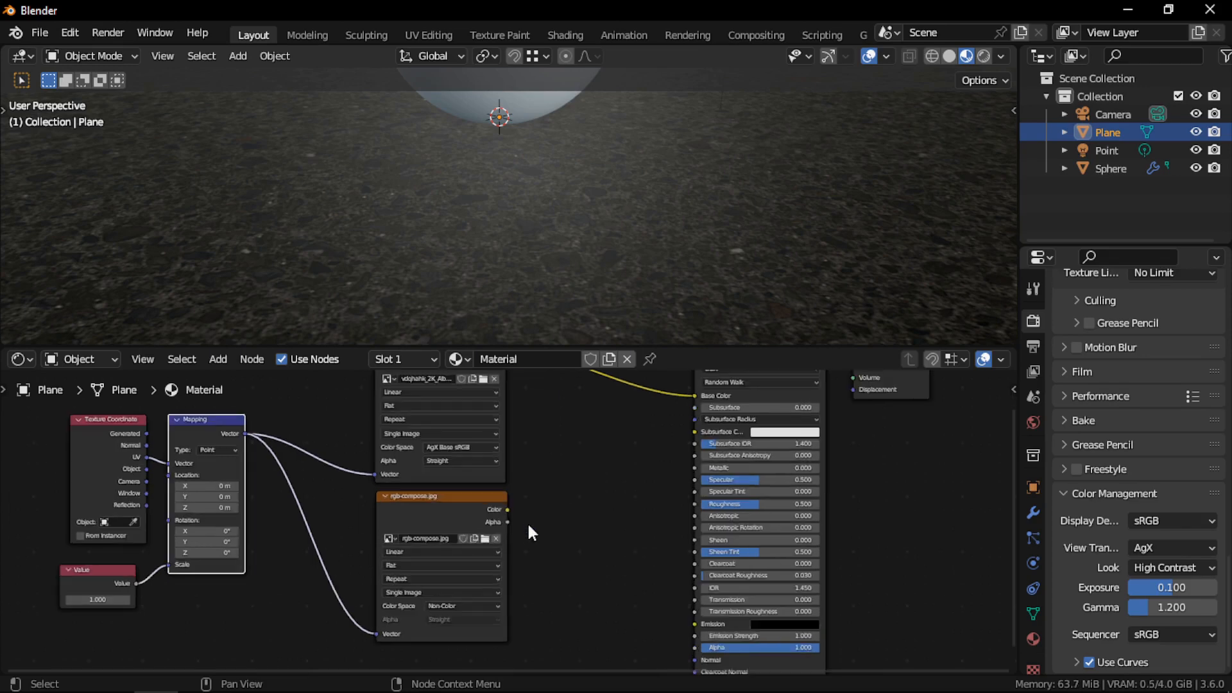
# Preview the rgb-compose texture on the plane by linking its color straight to the material output.
pyautogui.moveTo(491, 498); pyautogui.dragTo(482, 512, button='middle')
pyautogui.moveTo(430, 522); pyautogui.dragTo(413, 526)
pyautogui.keyDown('ctrl'); pyautogui.keyDown('shift'); pyautogui.click(413, 526); pyautogui.keyUp('shift'); pyautogui.keyUp('ctrl')
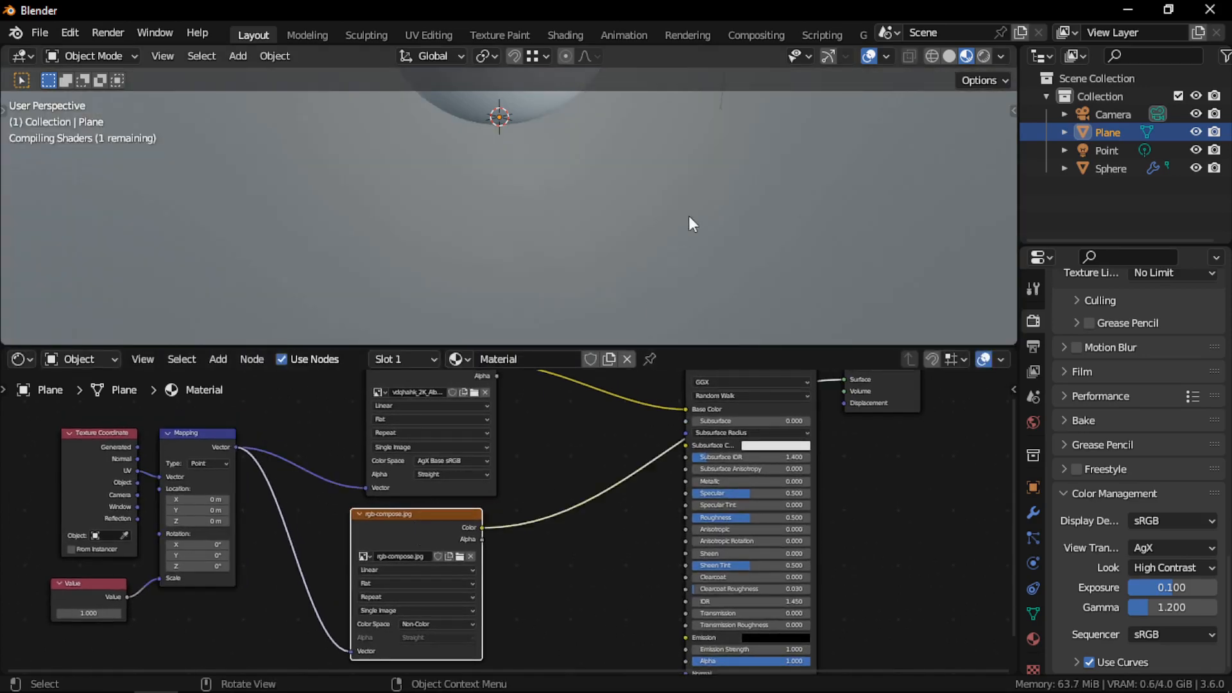
pyautogui.scroll(-3, 661, 241)
pyautogui.scroll(1, 594, 518)
# Add a Separate Color node beside the rgb-compose texture and feed the texture's color through it.
pyautogui.hotkey('shift', 'a')
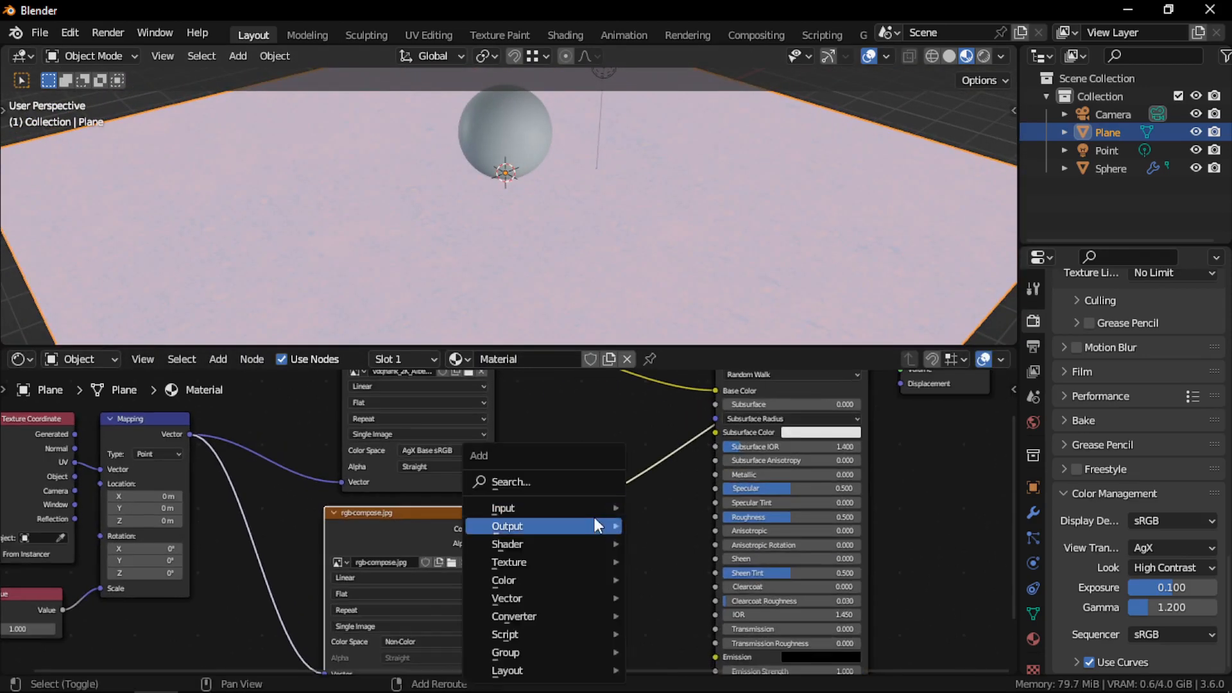
pyautogui.moveTo(544, 615)
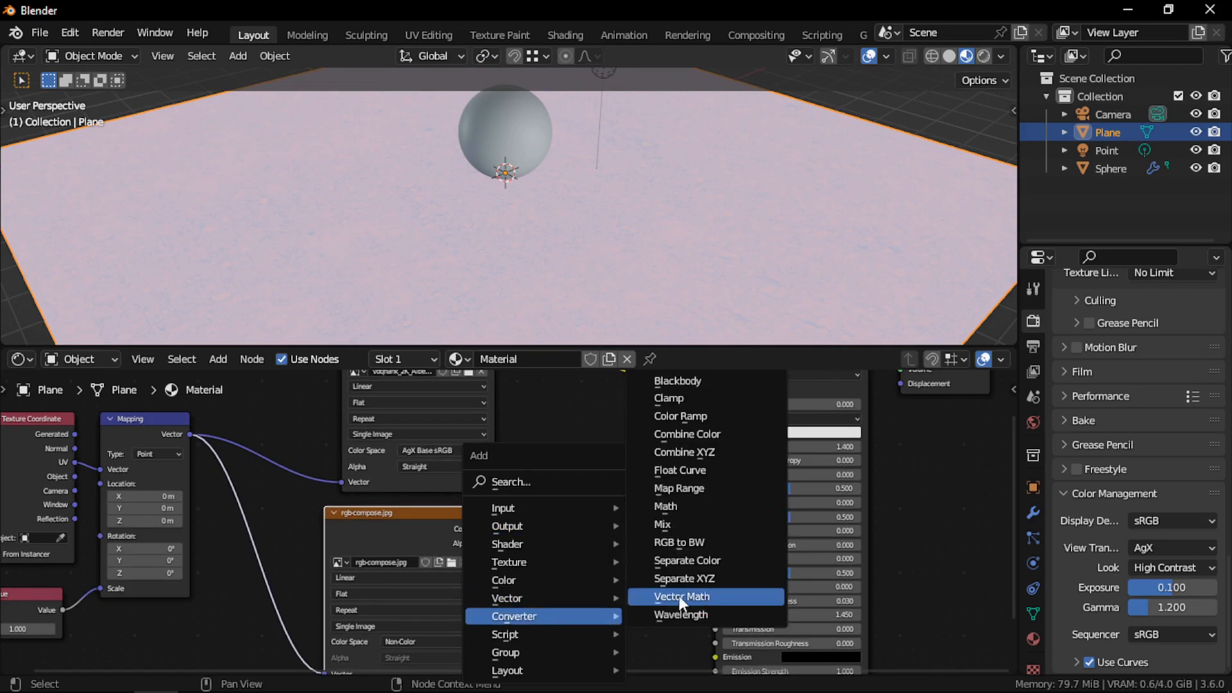
pyautogui.click(732, 561)
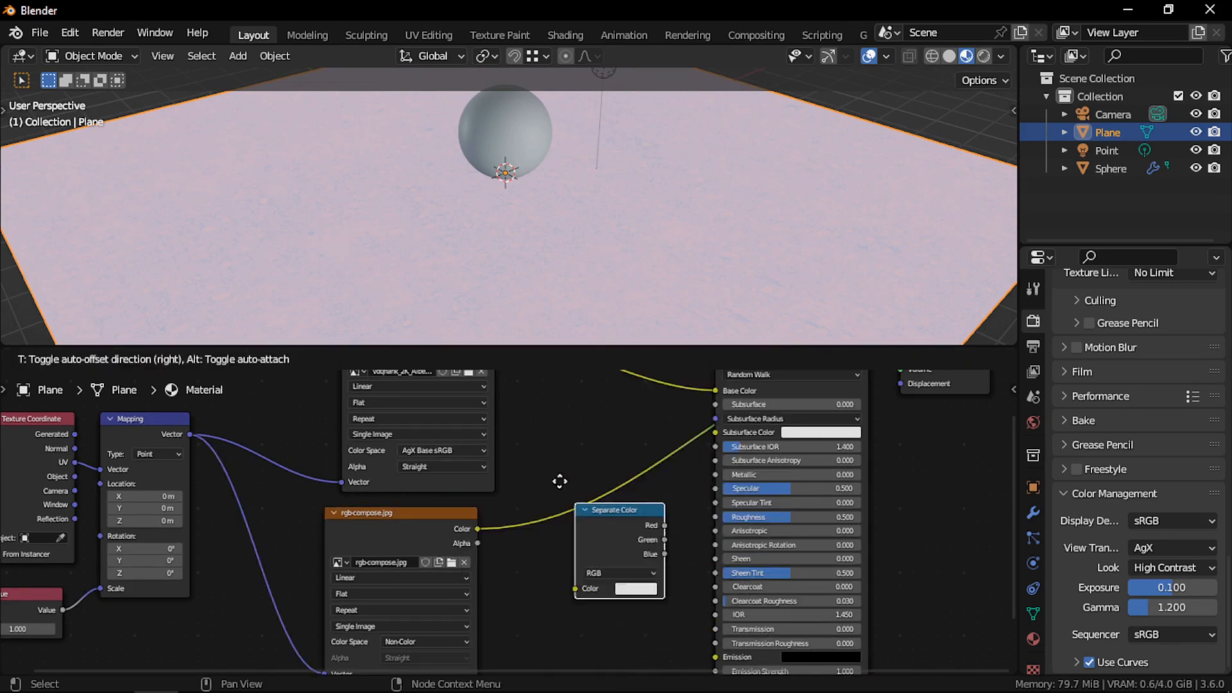
pyautogui.click(522, 477)
pyautogui.moveTo(567, 502); pyautogui.dragTo(544, 499)
# Preview the individual channels of the Separate Color node on the plane.
pyautogui.scroll(2, 575, 263)
pyautogui.moveTo(576, 265); pyautogui.dragTo(641, 269, button='middle')
pyautogui.keyDown('ctrl'); pyautogui.keyDown('shift'); pyautogui.click(552, 505); pyautogui.keyUp('shift'); pyautogui.keyUp('ctrl')
pyautogui.keyDown('ctrl'); pyautogui.keyDown('shift'); pyautogui.click(541, 514); pyautogui.keyUp('shift'); pyautogui.keyUp('ctrl')
pyautogui.scroll(-5, 509, 519)
# Tidy the node layout by lining up the rgb-compose texture below the albedo texture with the Separate Color node beside it.
pyautogui.moveTo(528, 523)
pyautogui.mouseDown()
pyautogui.moveTo(510, 517)
pyautogui.moveTo(521, 524)
pyautogui.mouseUp()
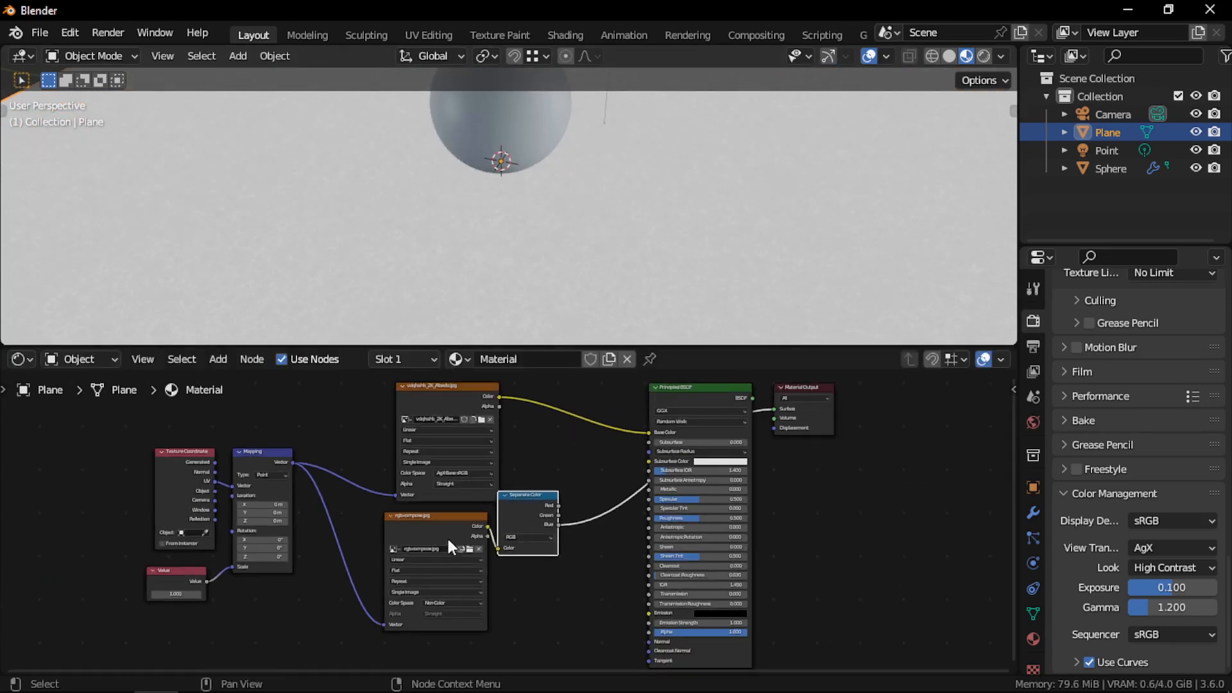
pyautogui.moveTo(449, 546)
pyautogui.mouseDown()
pyautogui.moveTo(443, 525)
pyautogui.moveTo(453, 531)
pyautogui.mouseUp()
pyautogui.moveTo(441, 403)
pyautogui.mouseDown()
pyautogui.moveTo(426, 402)
pyautogui.moveTo(434, 390)
pyautogui.mouseUp()
pyautogui.moveTo(457, 505); pyautogui.dragTo(454, 503)
pyautogui.moveTo(514, 493); pyautogui.dragTo(523, 485)
pyautogui.scroll(-3, 552, 578)
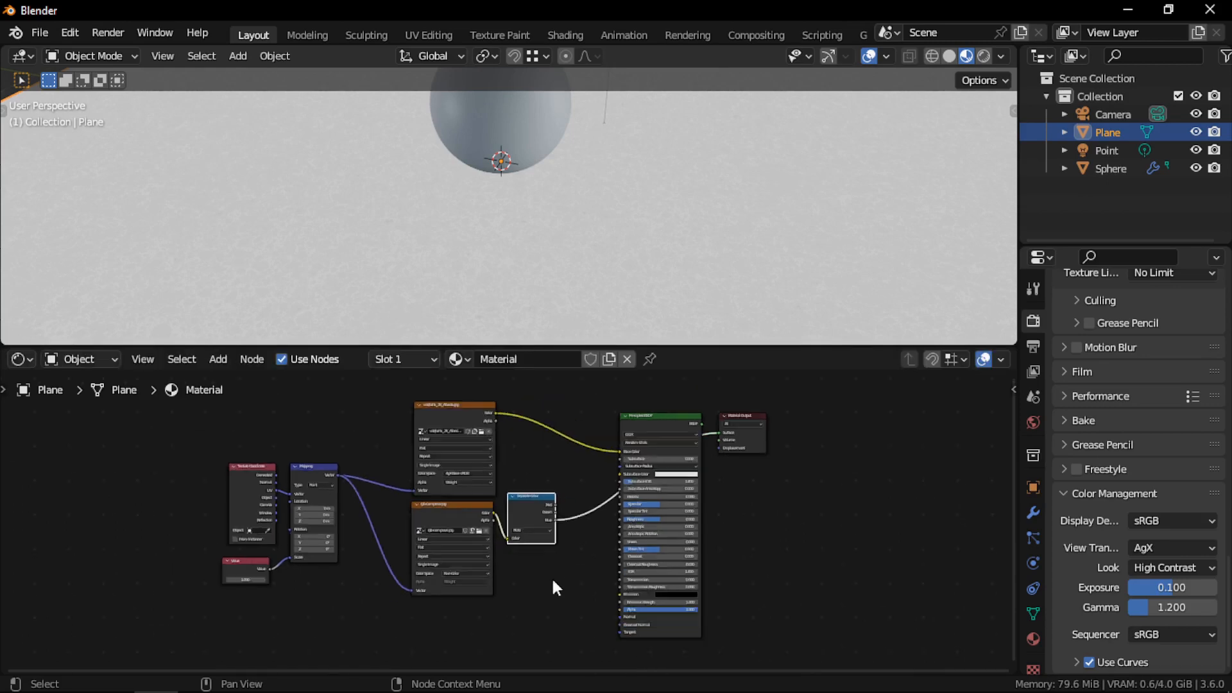
# Insert a Mix Color node set to Multiply between the albedo and Base Color, and connect the Separate Color's Red output to B.
pyautogui.moveTo(553, 579); pyautogui.dragTo(562, 488, button='middle')
pyautogui.scroll(3, 539, 569)
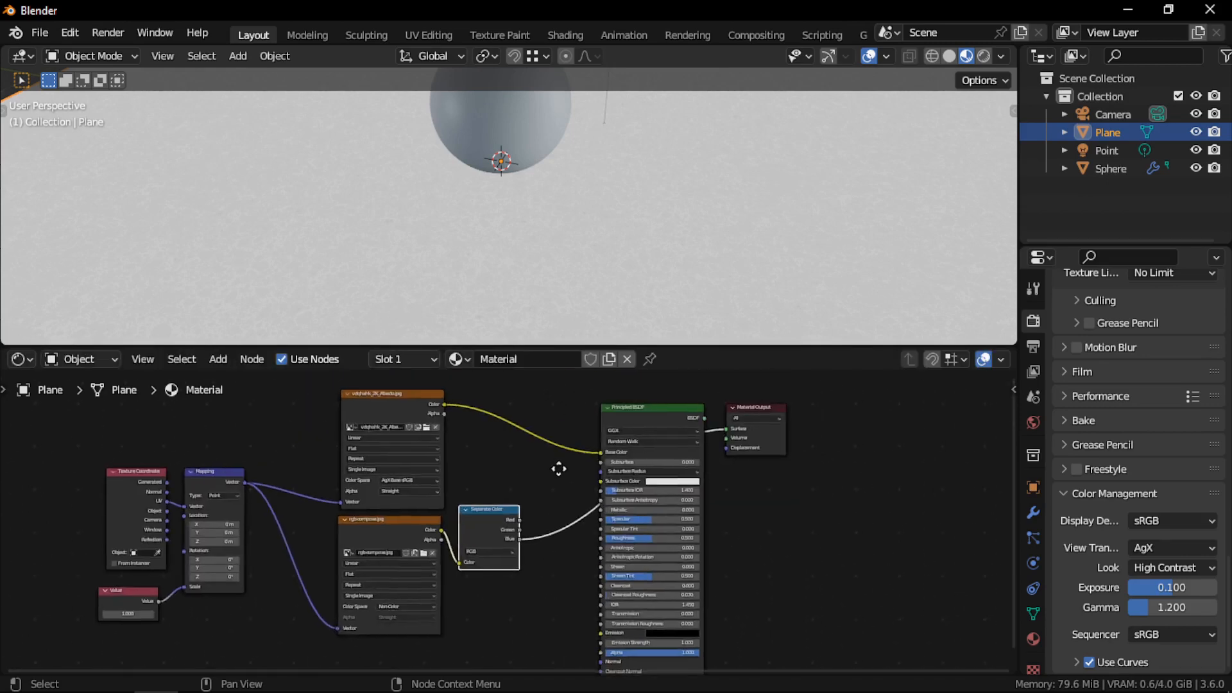
pyautogui.moveTo(449, 426); pyautogui.dragTo(469, 455, button='middle')
pyautogui.hotkey('shift', 'a')
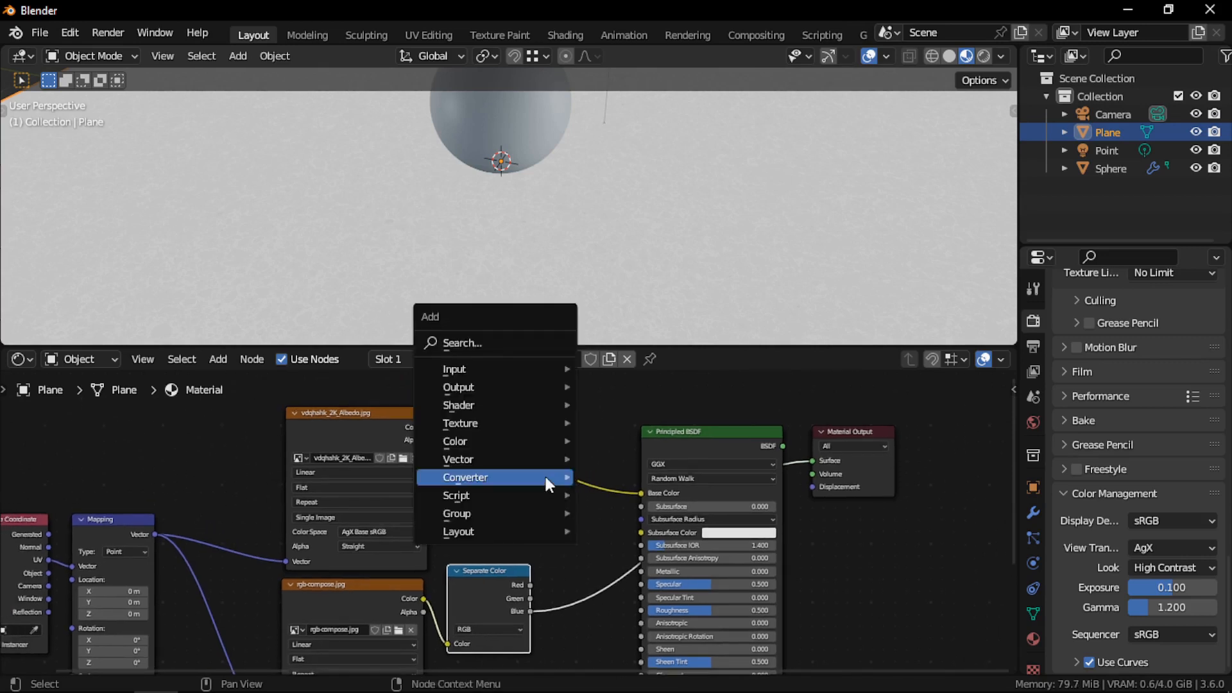
pyautogui.moveTo(483, 441)
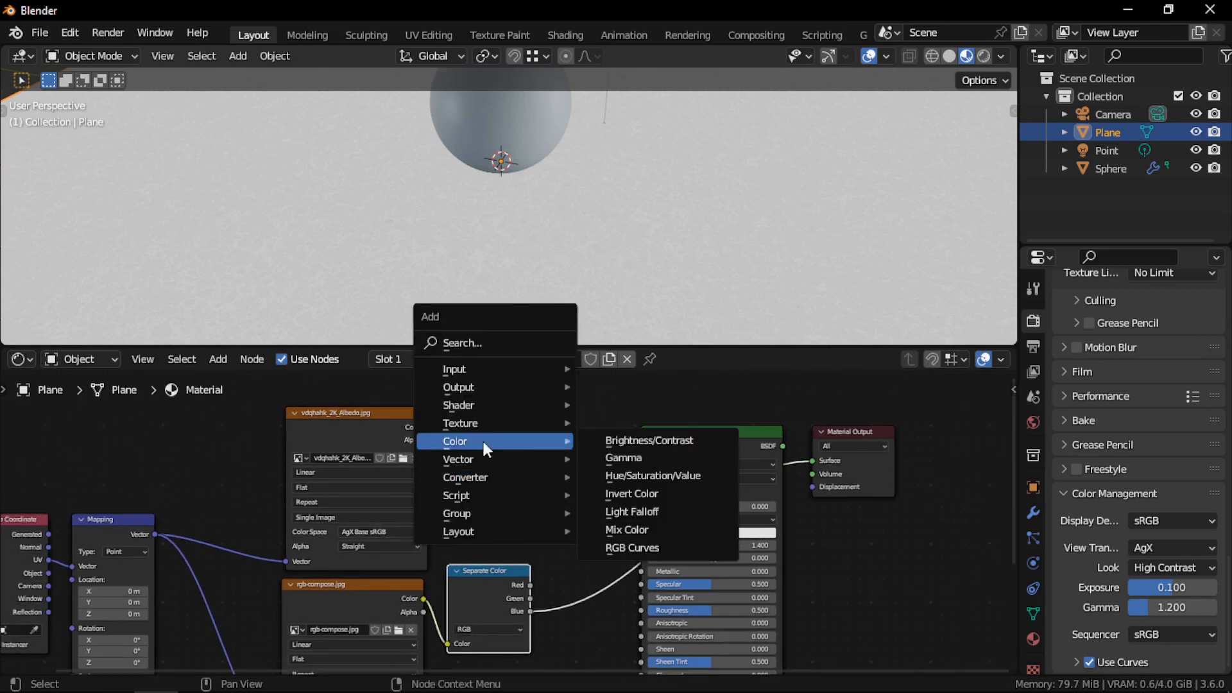
pyautogui.click(657, 527)
pyautogui.click(510, 542)
pyautogui.click(527, 480)
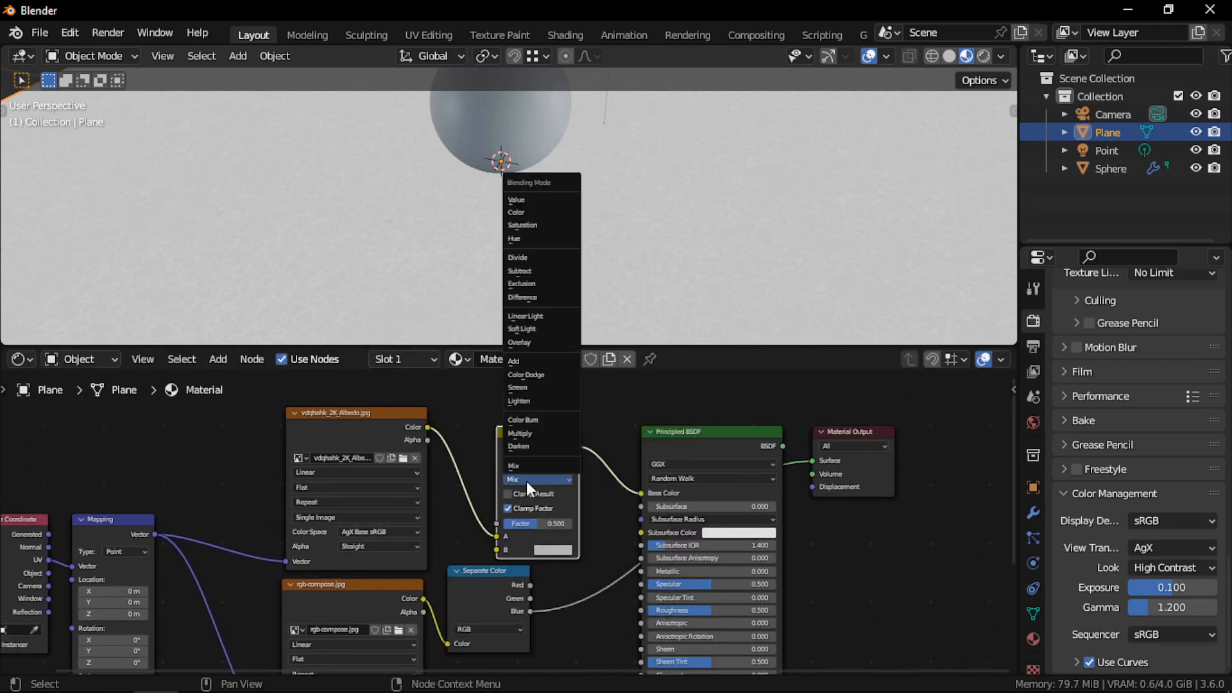
pyautogui.click(526, 433)
pyautogui.moveTo(530, 585); pyautogui.dragTo(509, 545)
# Link the Principled BSDF back to the material output and nudge the Separate Color node slightly downward.
pyautogui.moveTo(564, 582); pyautogui.dragTo(599, 540, button='middle')
pyautogui.keyDown('ctrl'); pyautogui.keyDown('shift'); pyautogui.click(734, 405); pyautogui.keyUp('shift'); pyautogui.keyUp('ctrl')
pyautogui.scroll(-1, 641, 196)
pyautogui.scroll(2, 627, 260)
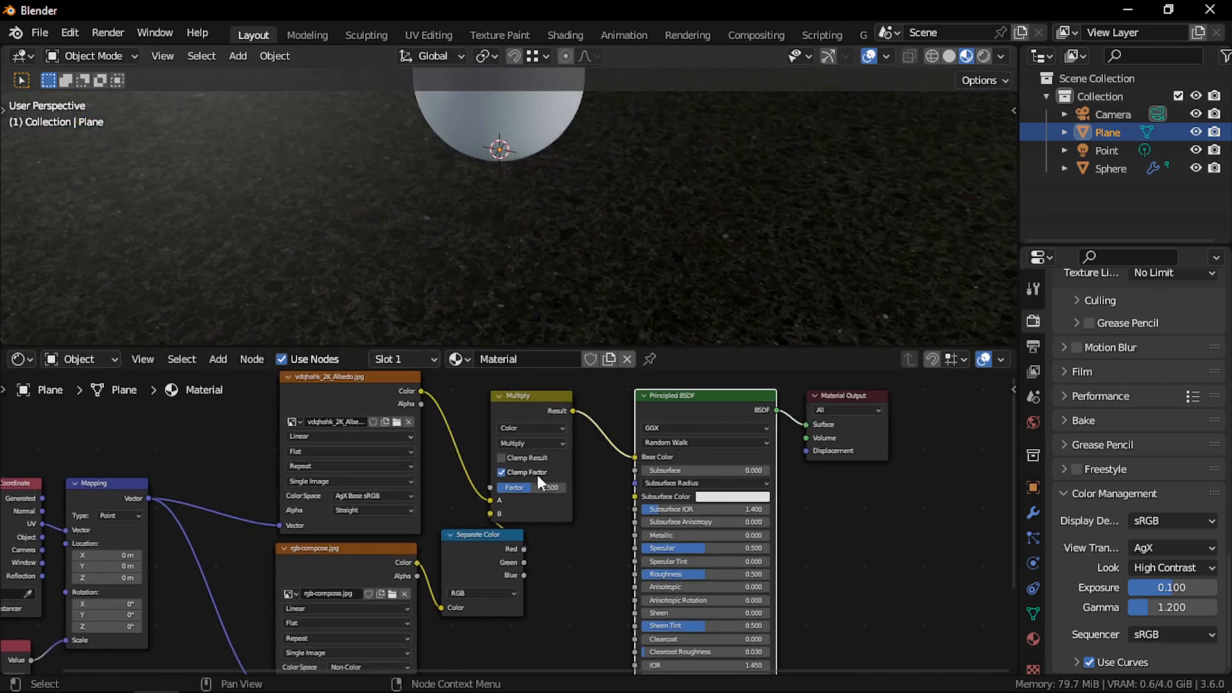
pyautogui.moveTo(539, 487); pyautogui.dragTo(539, 486)
pyautogui.moveTo(541, 548); pyautogui.dragTo(570, 482, button='middle')
pyautogui.moveTo(483, 487); pyautogui.dragTo(480, 498)
# Add a Bump node, connect it to the Principled BSDF's Normal, and feed its Height from the Separate Color's Green output.
pyautogui.moveTo(580, 498); pyautogui.dragTo(569, 432, button='middle')
pyautogui.hotkey('shift', 'a')
pyautogui.moveTo(525, 452)
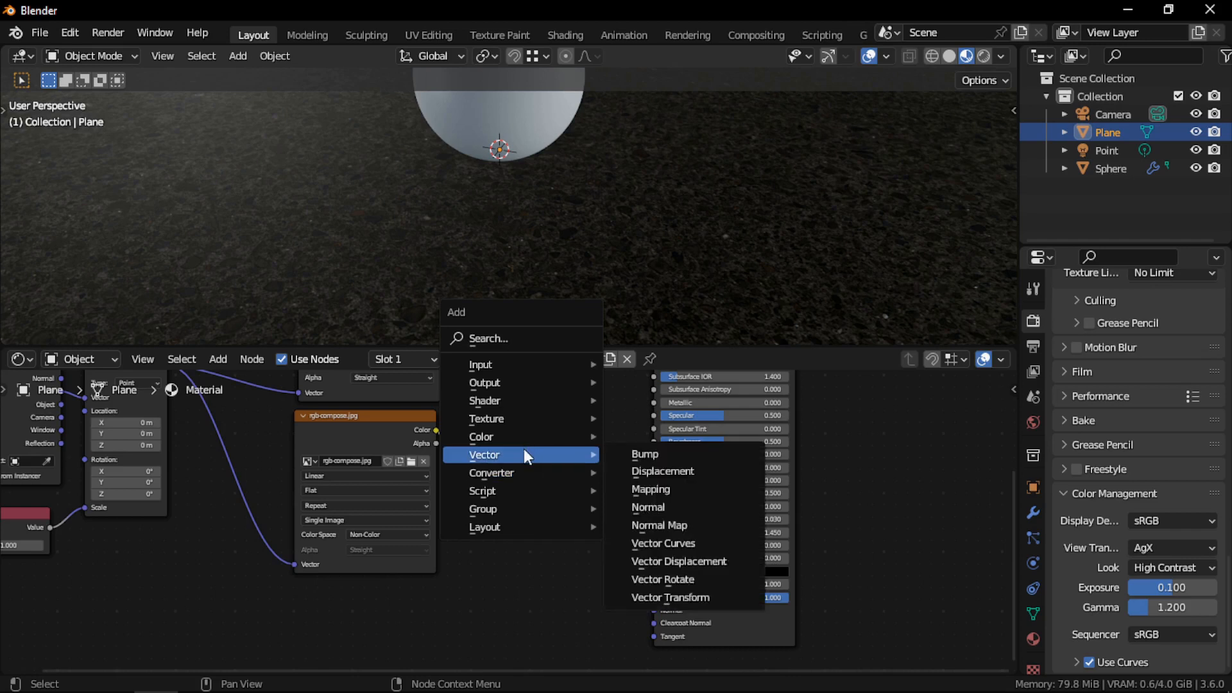
pyautogui.click(645, 454)
pyautogui.click(535, 536)
pyautogui.moveTo(617, 556); pyautogui.dragTo(654, 611)
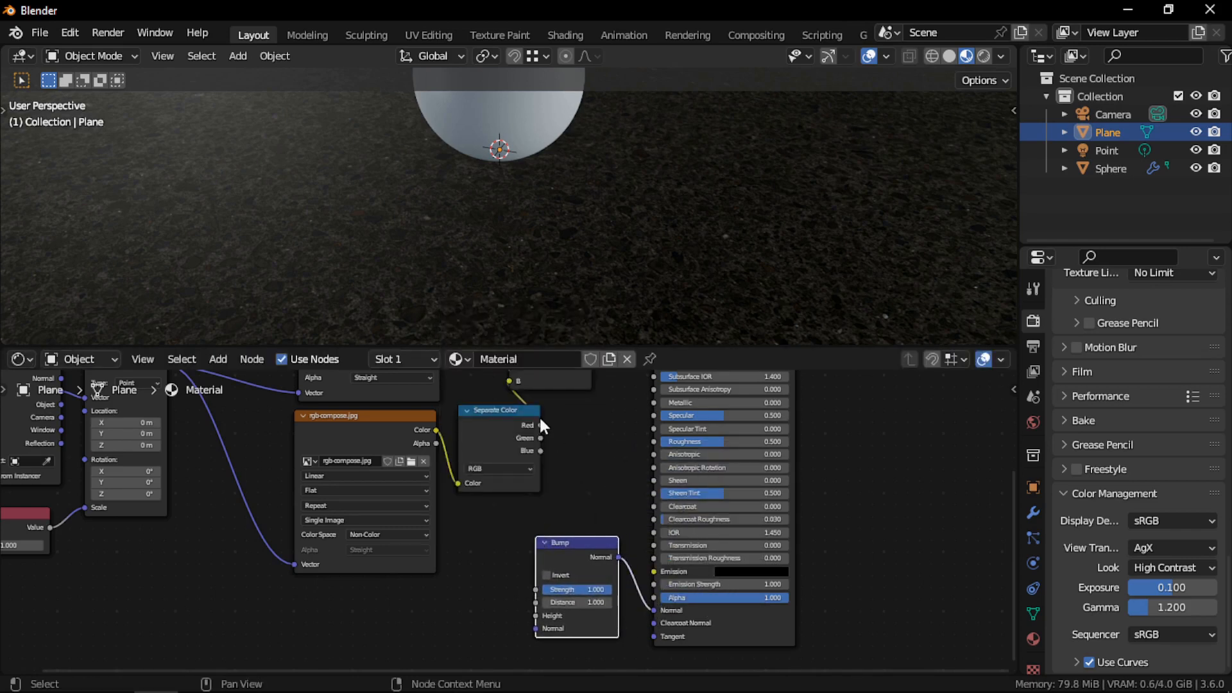
pyautogui.click(538, 426)
pyautogui.moveTo(539, 439); pyautogui.dragTo(539, 615)
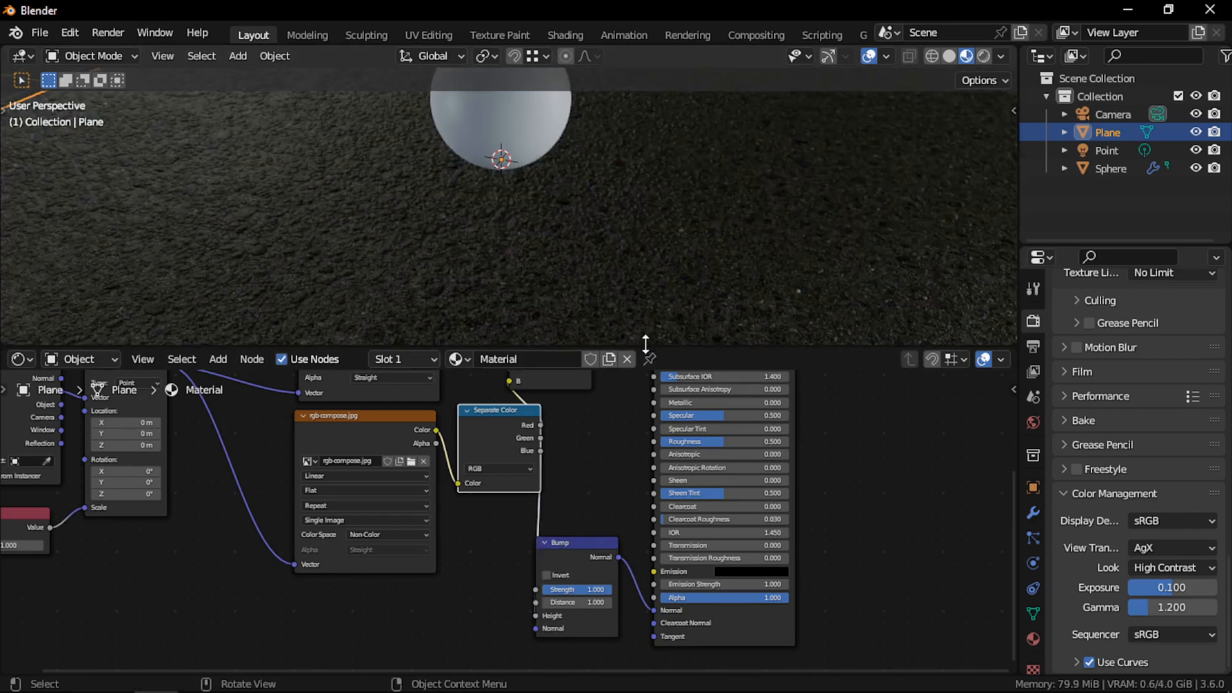
# Set the Bump node's distance to 0.1 and inspect the relief on the plane.
pyautogui.moveTo(642, 329); pyautogui.dragTo(601, 283, button='middle')
pyautogui.scroll(2, 580, 258)
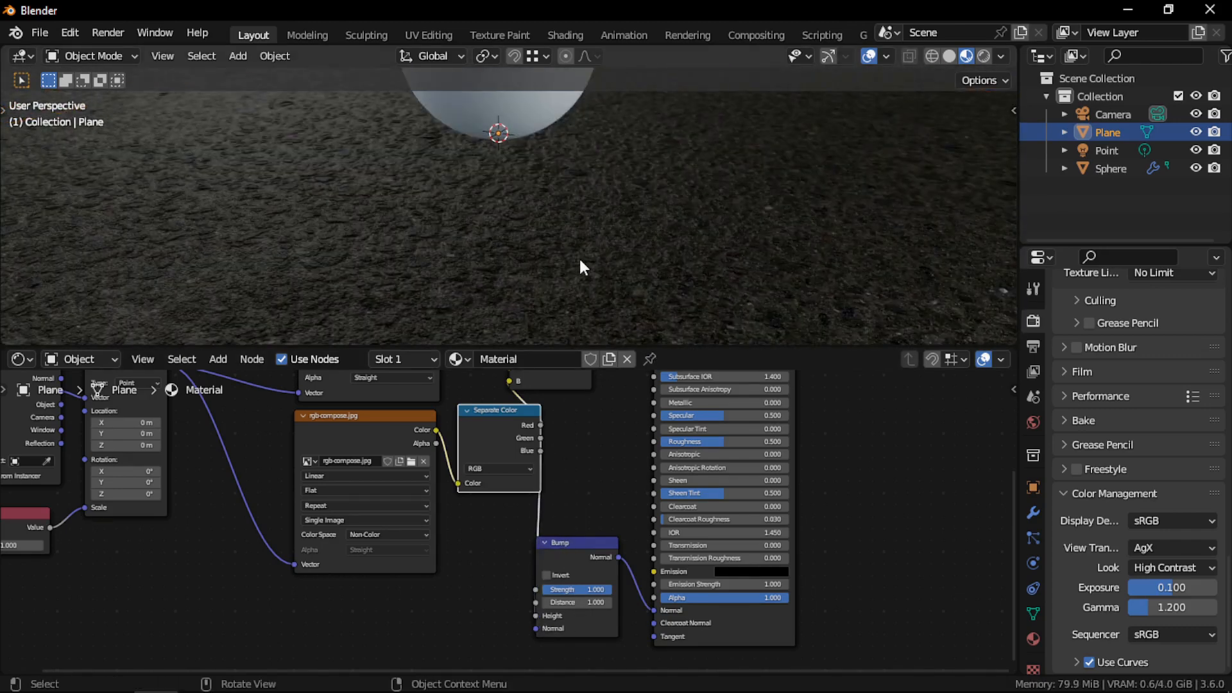
pyautogui.scroll(1, 636, 661)
pyautogui.scroll(3, 652, 553)
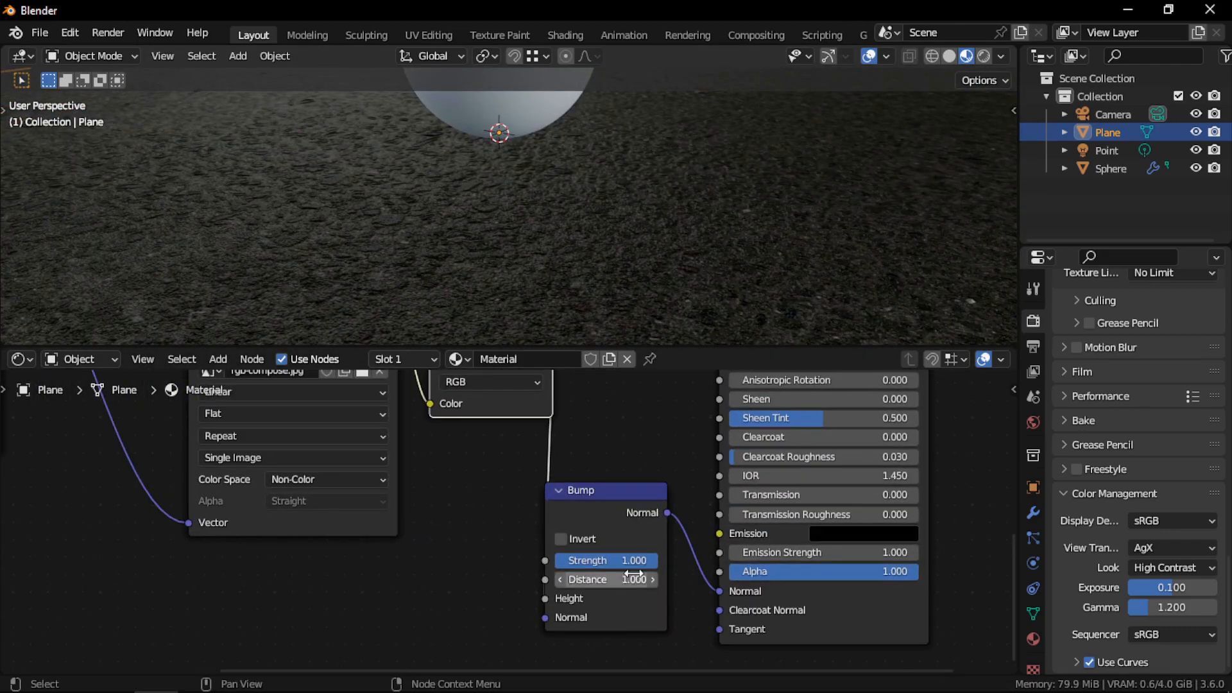
pyautogui.doubleClick(635, 579)
pyautogui.write('0.1')
pyautogui.press('Return')
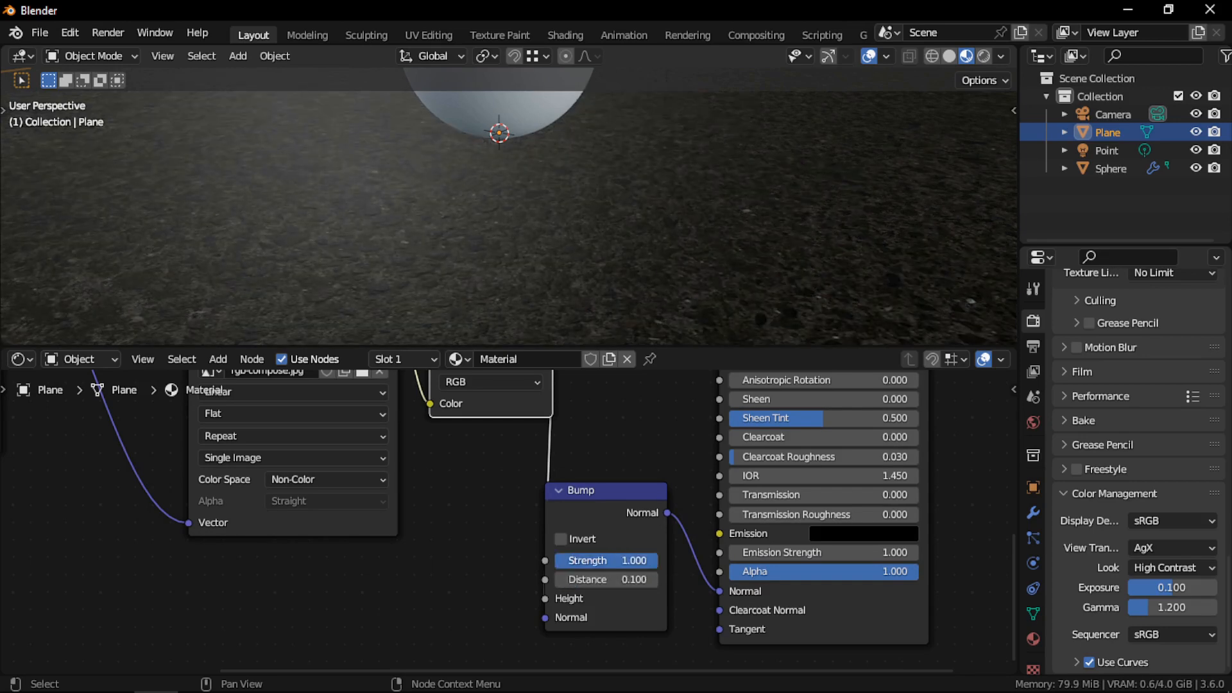
pyautogui.scroll(-4, 646, 262)
pyautogui.scroll(5, 645, 262)
pyautogui.moveTo(642, 264); pyautogui.dragTo(597, 264, button='middle')
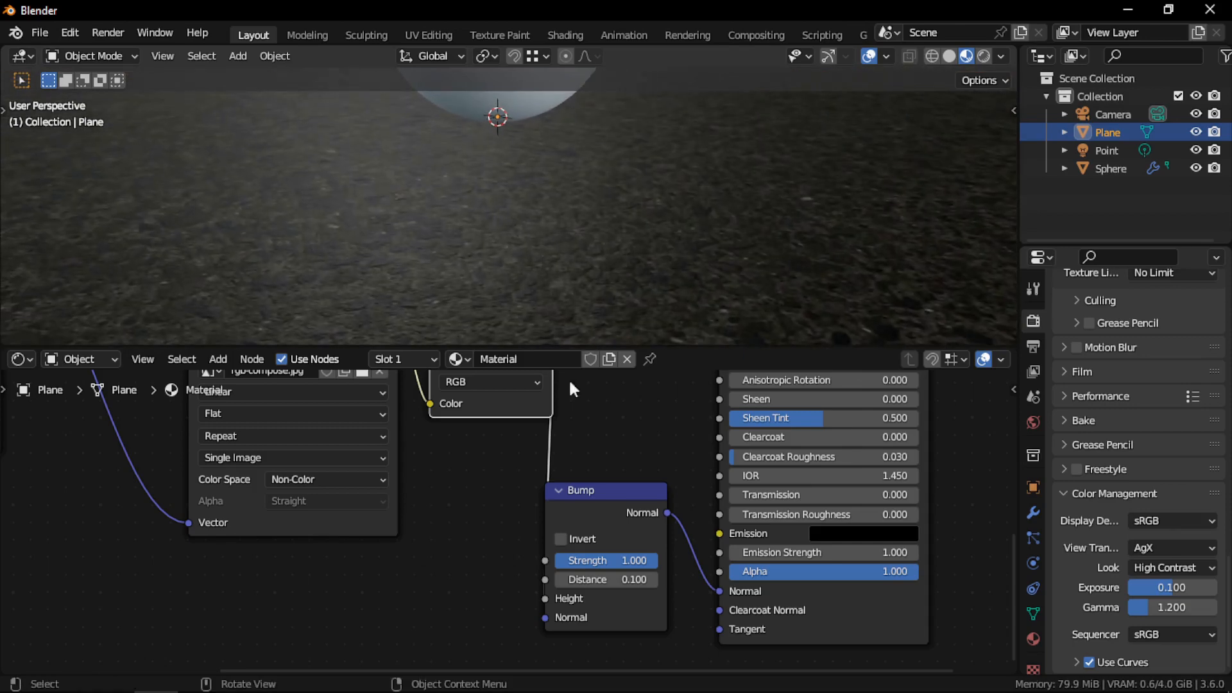
# Connect the Separate Color's Blue output to the Principled BSDF's Roughness.
pyautogui.scroll(-6, 570, 383)
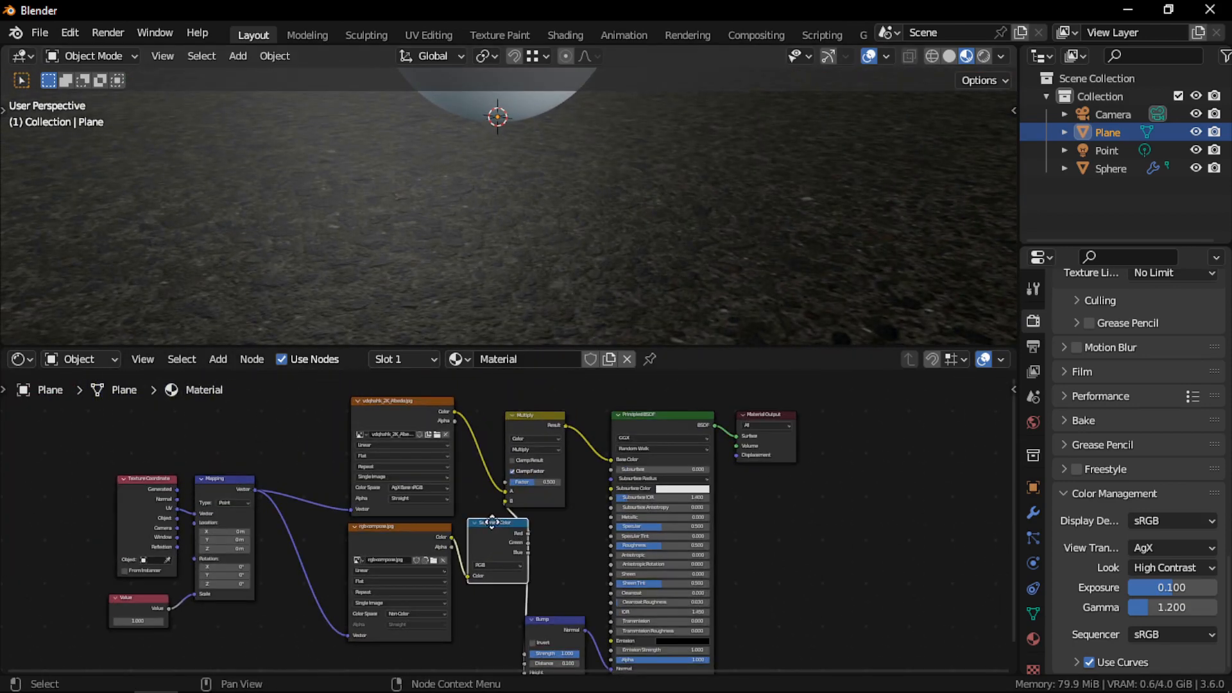
pyautogui.moveTo(493, 522); pyautogui.dragTo(597, 478, button='middle')
pyautogui.scroll(2, 483, 583)
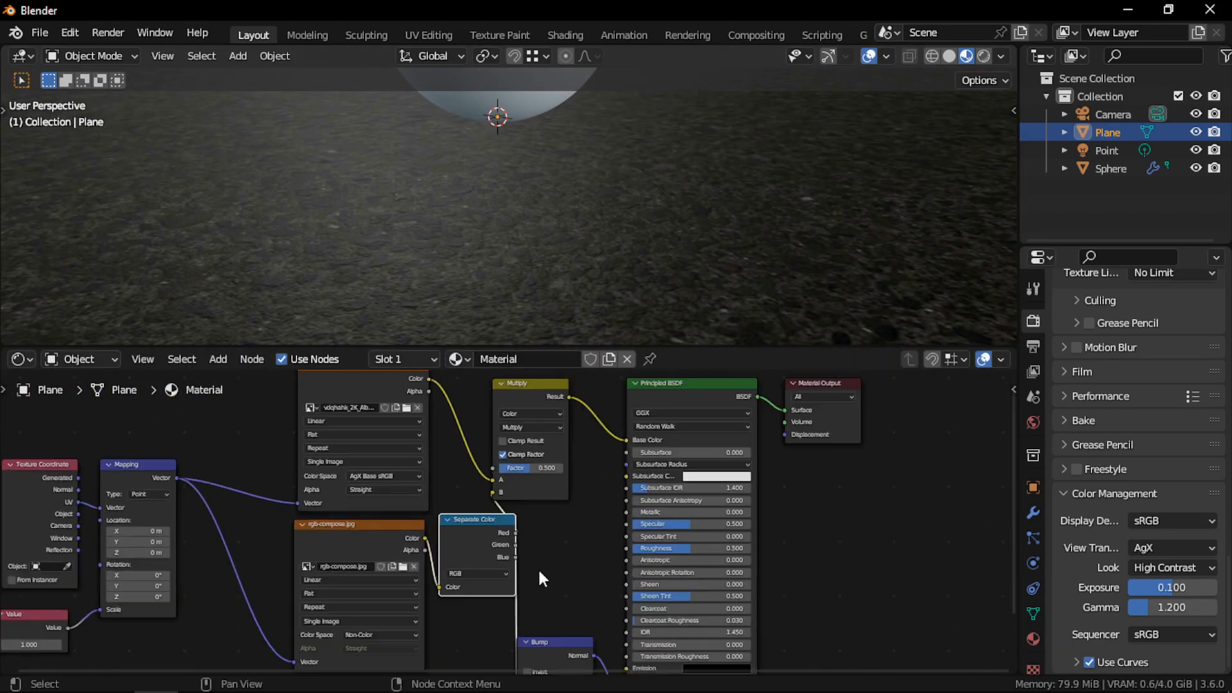
pyautogui.moveTo(517, 563); pyautogui.dragTo(646, 553)
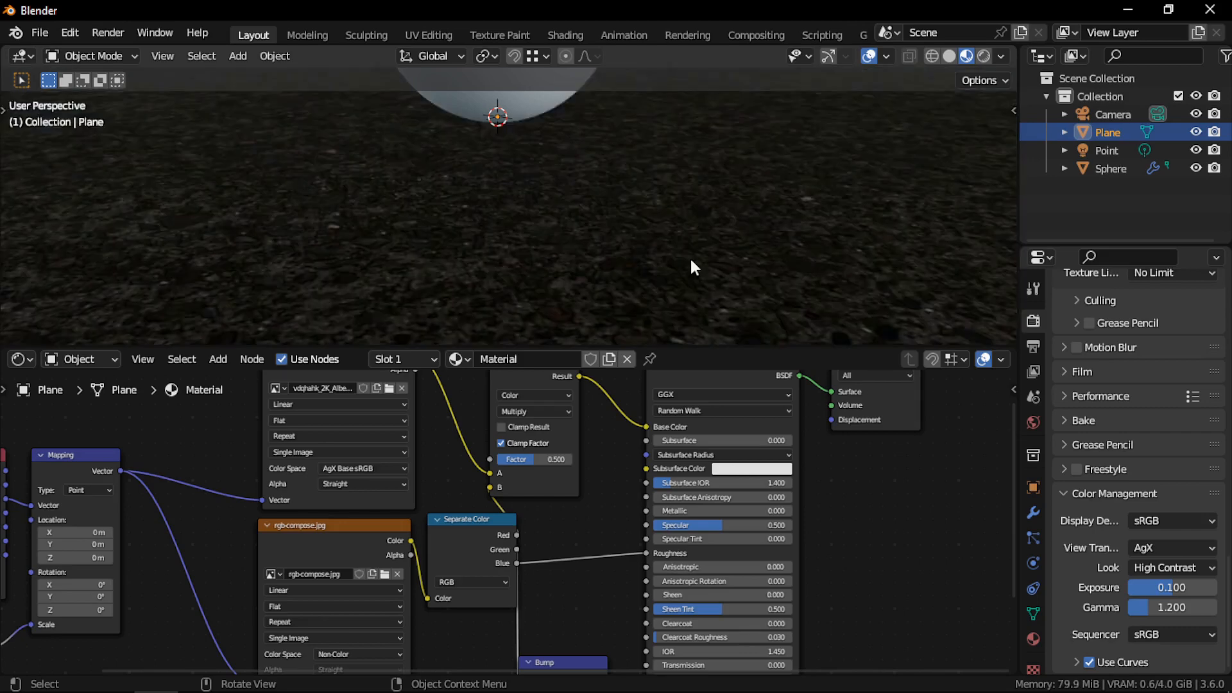
pyautogui.moveTo(691, 257); pyautogui.dragTo(662, 263, button='middle')
# Preview the blue channel on the plane and check the source maps in the Asphalt_Rough texture folder.
pyautogui.scroll(-4, 542, 557)
pyautogui.moveTo(582, 501); pyautogui.dragTo(513, 488, button='middle')
pyautogui.scroll(4, 512, 489)
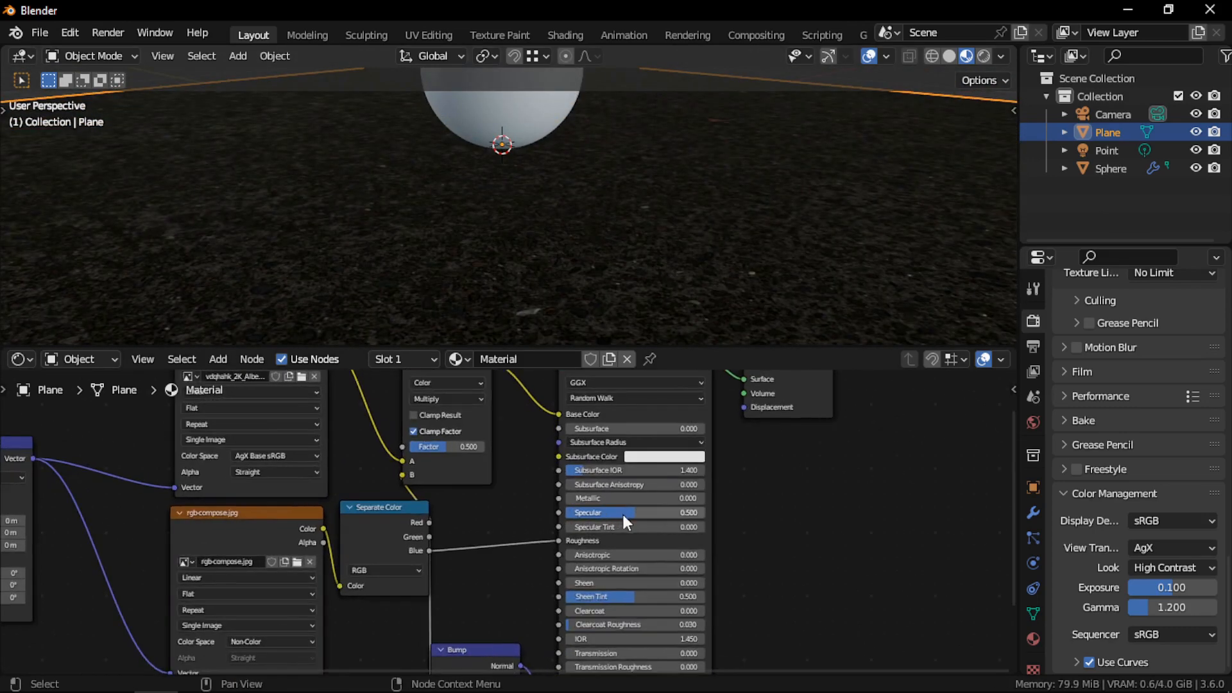
pyautogui.scroll(-1, 417, 575)
pyautogui.keyDown('ctrl'); pyautogui.keyDown('shift'); pyautogui.click(420, 545); pyautogui.keyUp('shift'); pyautogui.keyUp('ctrl')
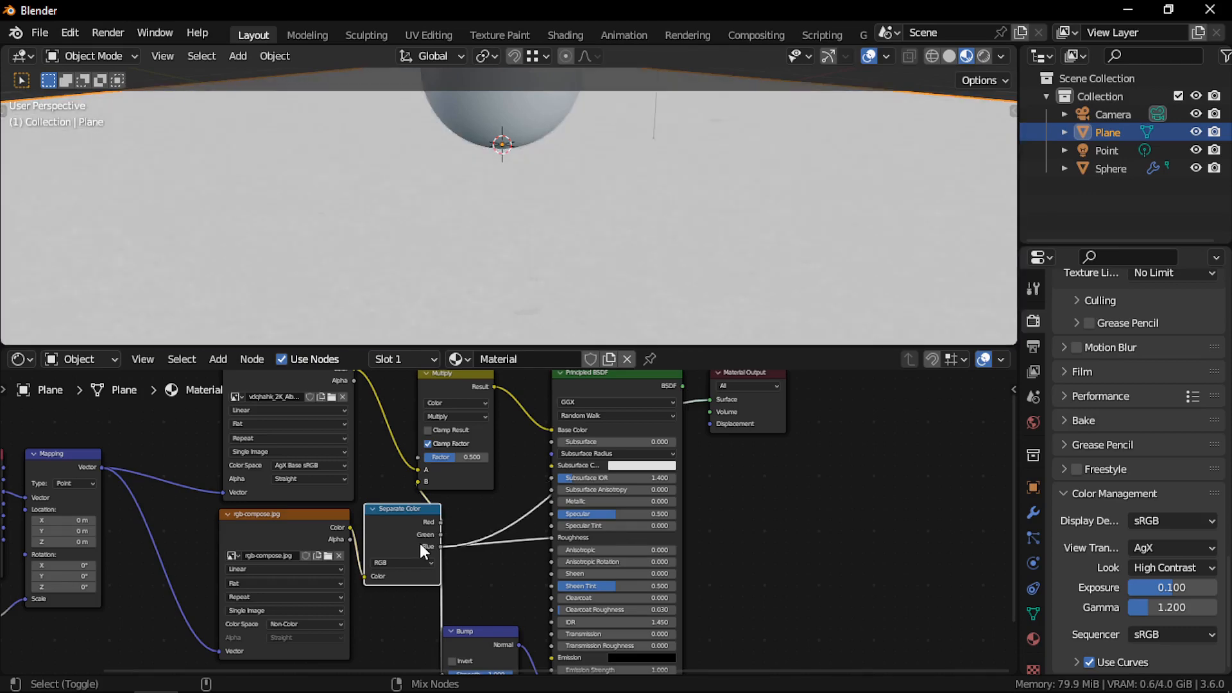
pyautogui.moveTo(128, 661)
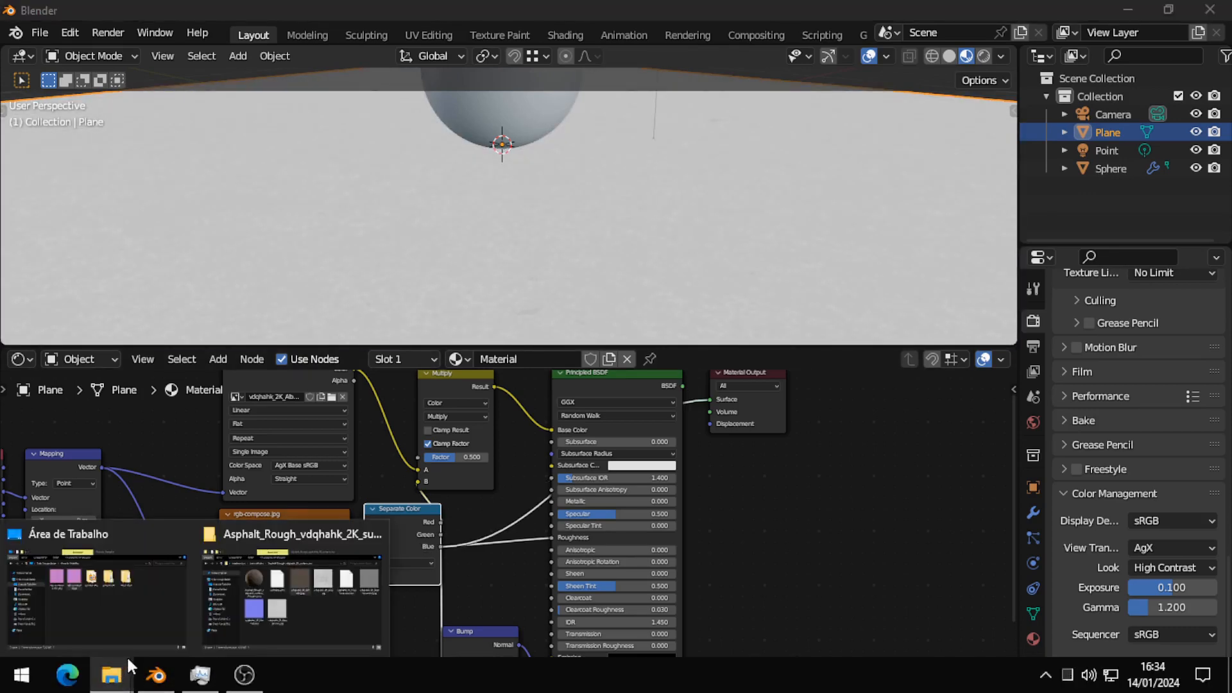
pyautogui.click(284, 586)
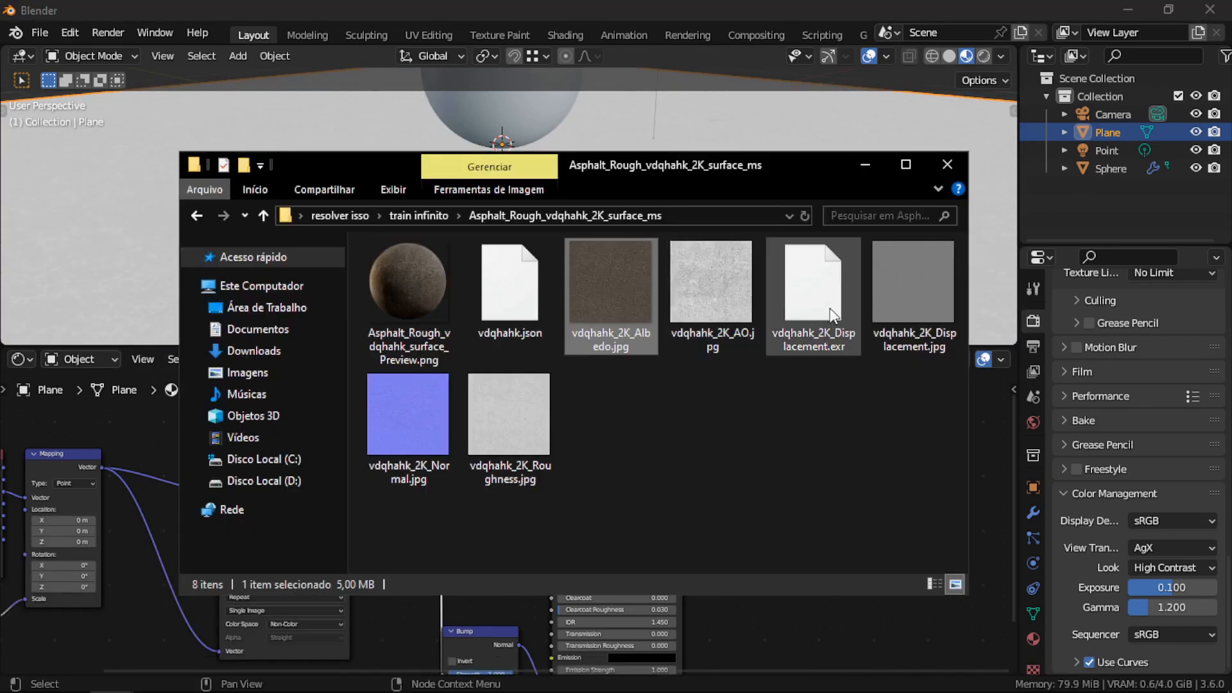
pyautogui.click(865, 168)
# Insert a Color Ramp node between the Separate Color's Blue output and the Principled BSDF's Roughness.
pyautogui.scroll(3, 481, 498)
pyautogui.moveTo(486, 486); pyautogui.dragTo(525, 490, button='middle')
pyautogui.scroll(-2, 526, 491)
pyautogui.scroll(2, 551, 502)
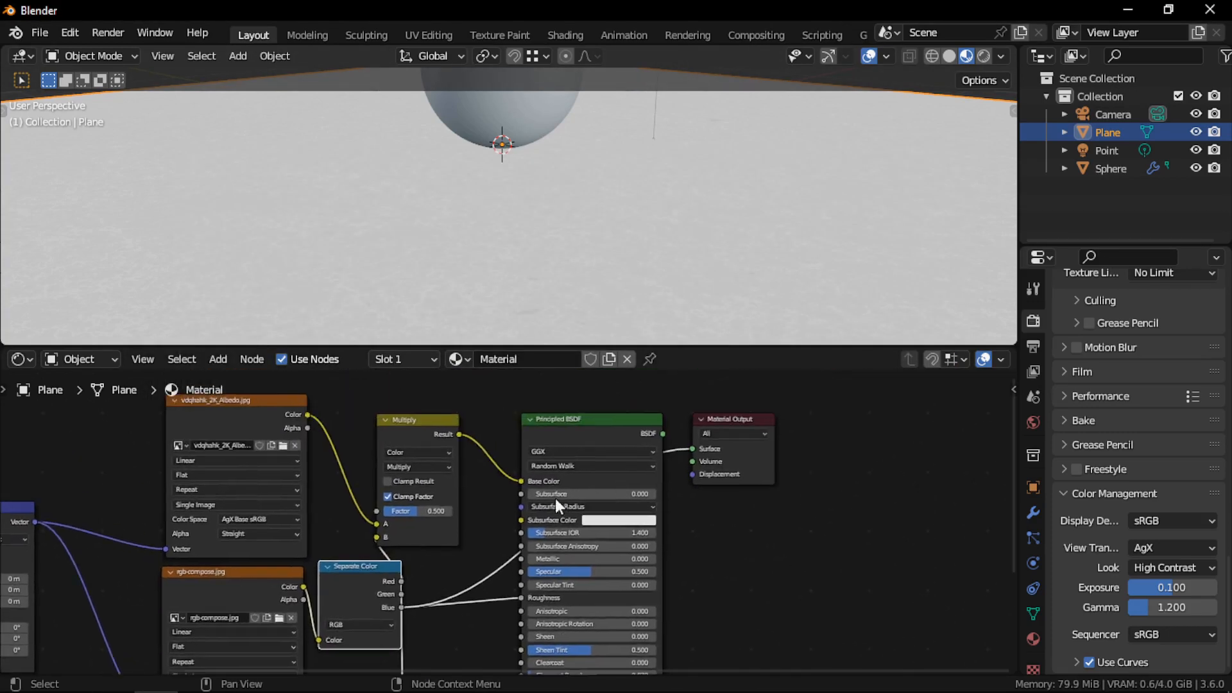
pyautogui.hotkey('shift', 'a')
pyautogui.moveTo(475, 522)
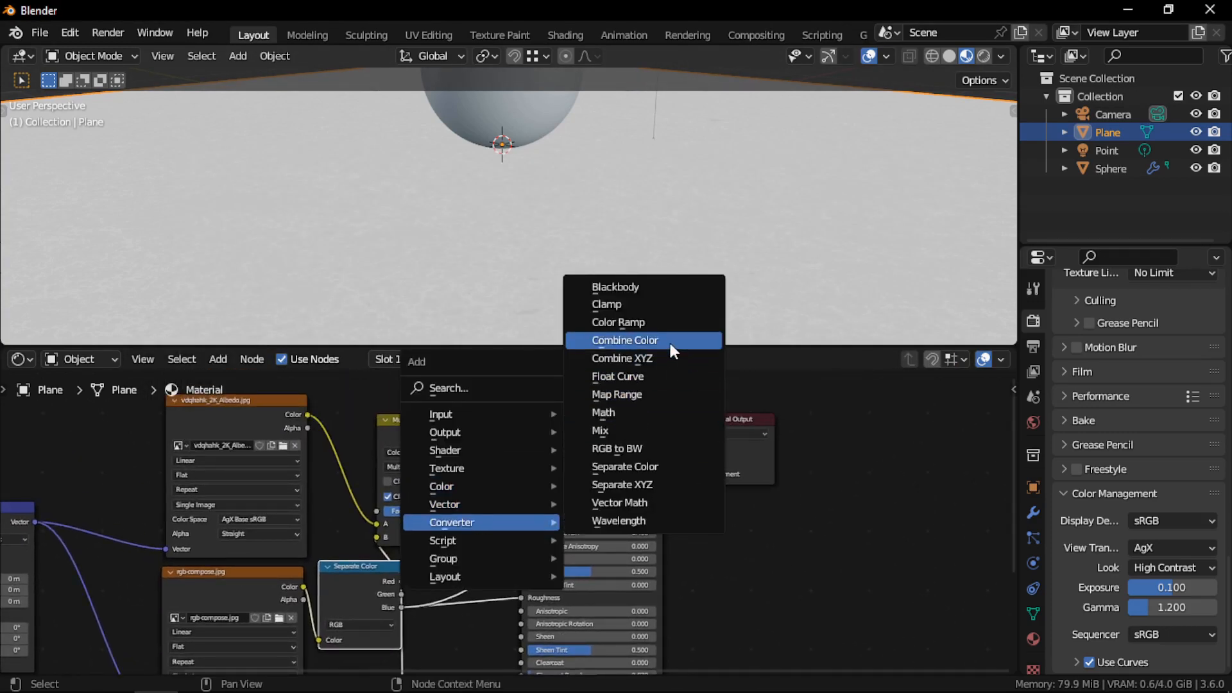
pyautogui.click(642, 324)
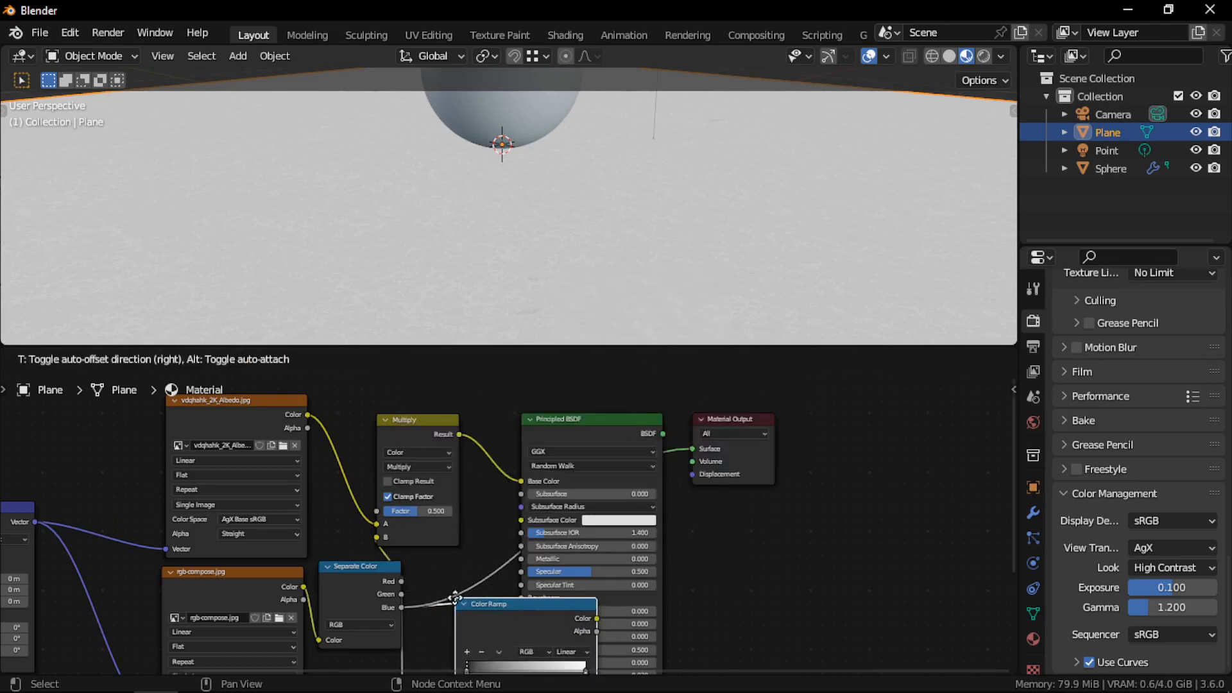
pyautogui.click(457, 597)
# Space out the Color Ramp, Principled BSDF and Material Output nodes, and link the Principled BSDF back to the material output.
pyautogui.moveTo(556, 613); pyautogui.dragTo(547, 564)
pyautogui.moveTo(821, 472); pyautogui.dragTo(626, 461, button='middle')
pyautogui.moveTo(492, 424); pyautogui.dragTo(441, 471)
pyautogui.moveTo(546, 411); pyautogui.dragTo(868, 399)
pyautogui.moveTo(494, 480); pyautogui.dragTo(555, 424)
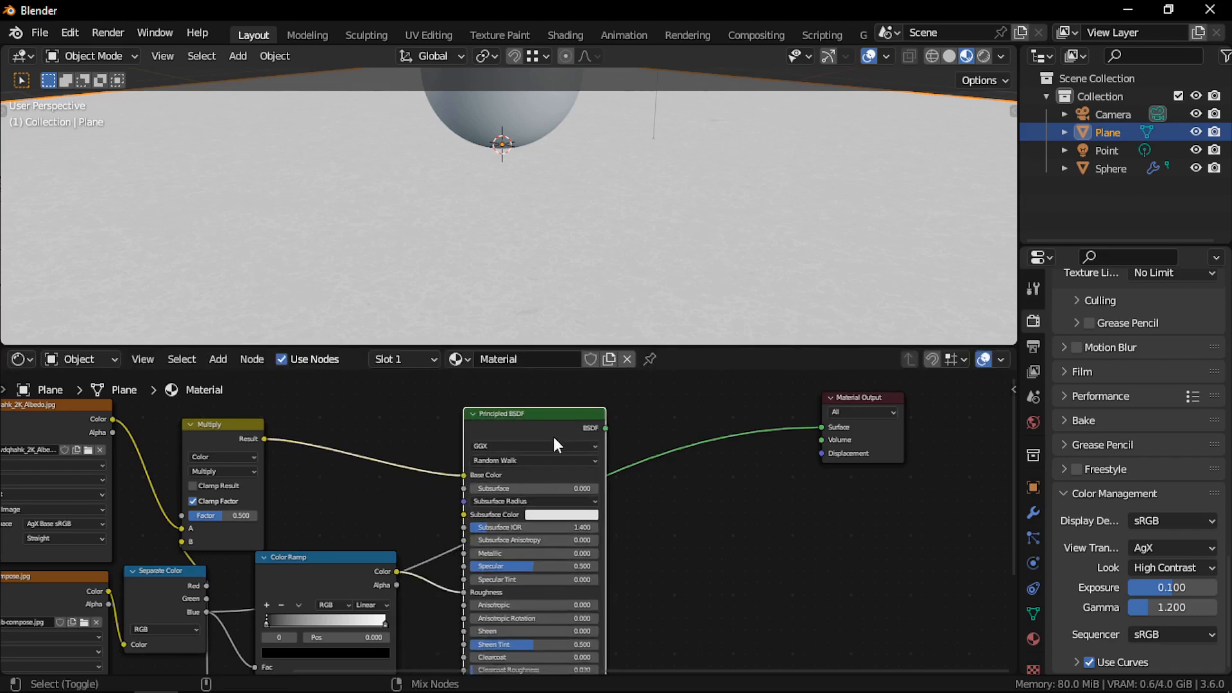
pyautogui.keyDown('ctrl'); pyautogui.keyDown('shift'); pyautogui.click(554, 436); pyautogui.keyUp('shift'); pyautogui.keyUp('ctrl')
# Move the Color Ramp's black stop to position 0.359 to lower the plane's roughness.
pyautogui.moveTo(555, 438); pyautogui.dragTo(787, 380, button='middle')
pyautogui.scroll(2, 569, 589)
pyautogui.moveTo(491, 546); pyautogui.dragTo(544, 545)
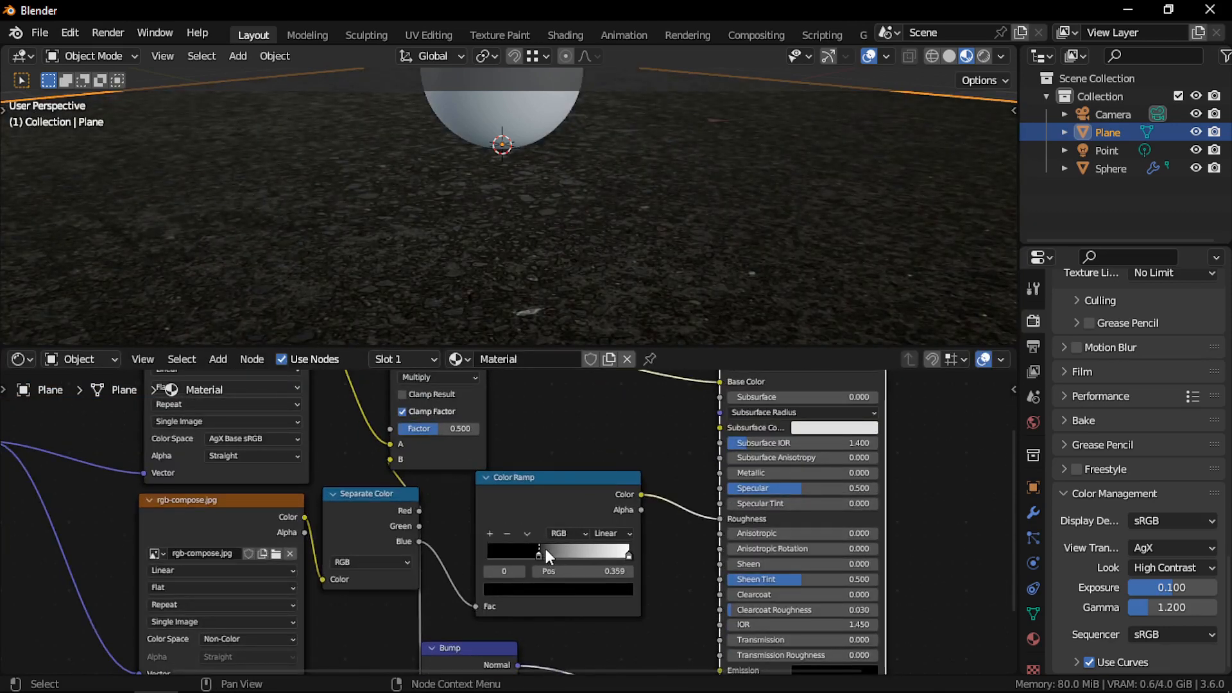
pyautogui.moveTo(683, 242); pyautogui.dragTo(649, 273, button='middle')
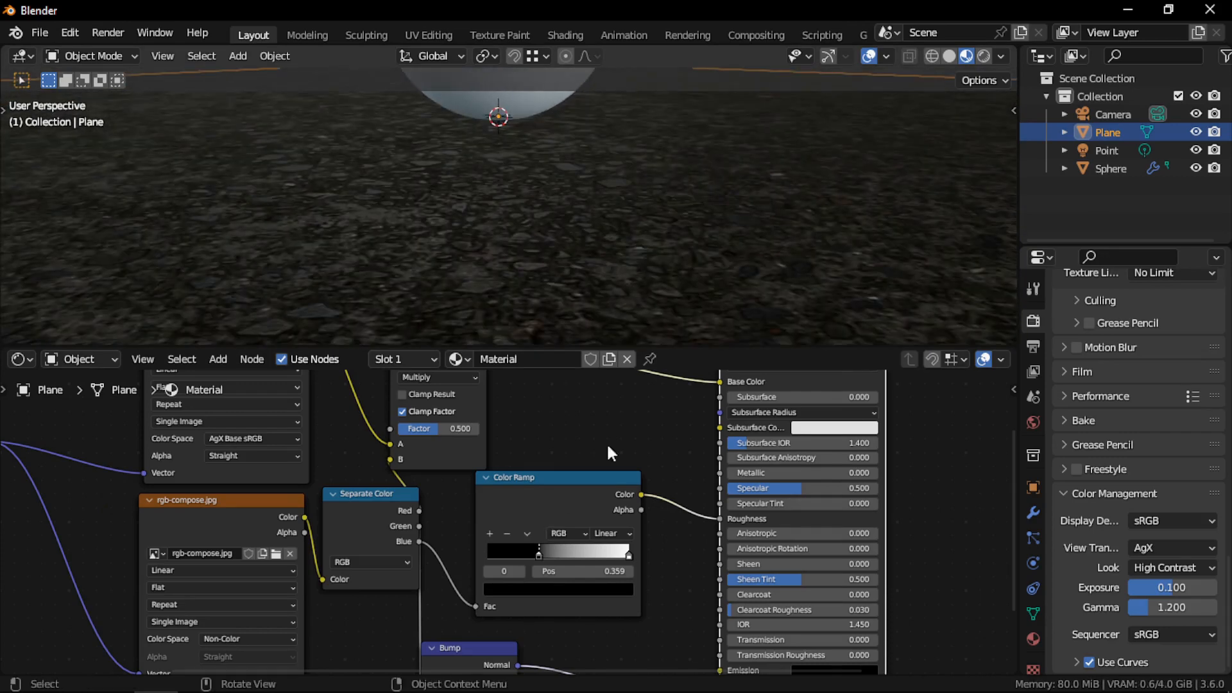
# Darken the Color Ramp's white stop to a light grey with a value of 0.683.
pyautogui.click(629, 553)
pyautogui.click(607, 591)
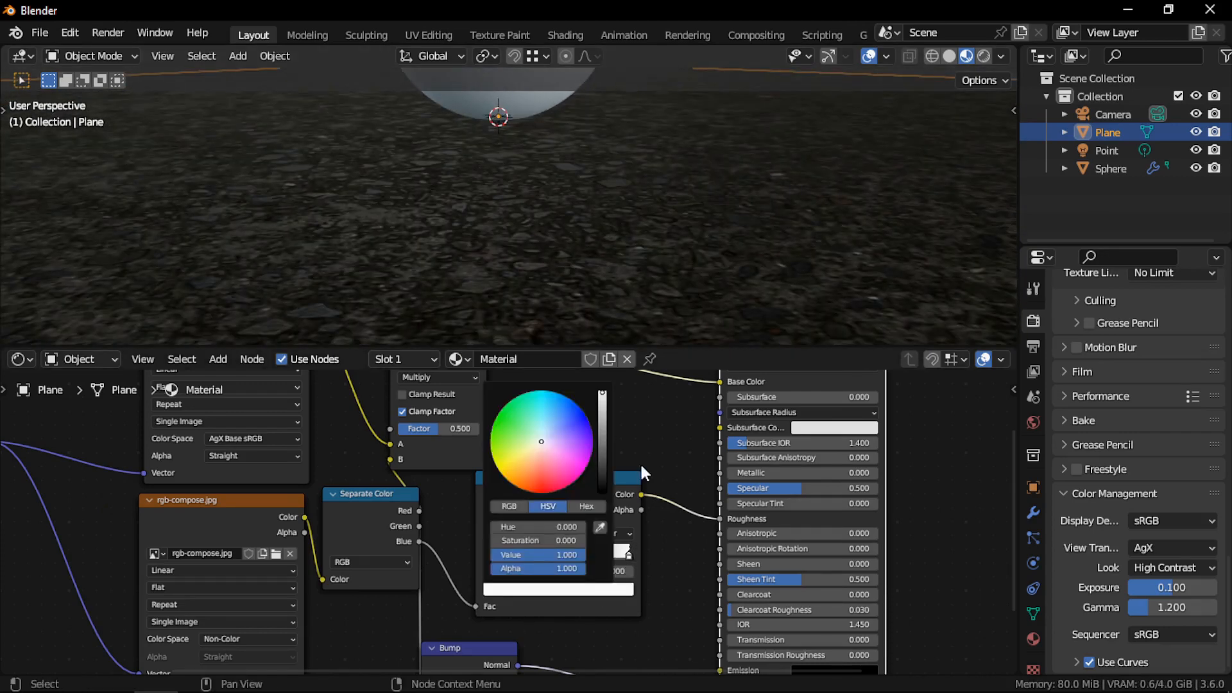
pyautogui.click(602, 414)
pyautogui.moveTo(602, 415); pyautogui.dragTo(602, 408)
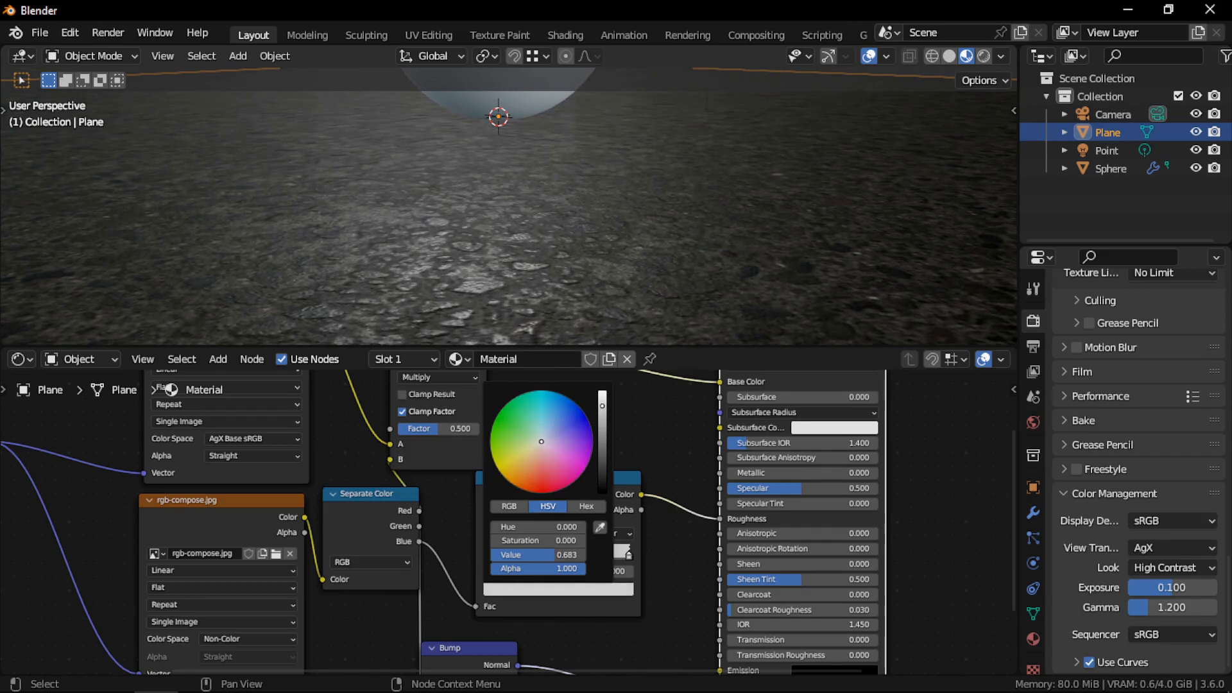
pyautogui.moveTo(603, 206); pyautogui.dragTo(593, 258, button='middle')
# Reposition the rgb-compose texture and Separate Color nodes closer together in the node tree.
pyautogui.scroll(-5, 500, 537)
pyautogui.moveTo(447, 536); pyautogui.dragTo(498, 503, button='middle')
pyautogui.scroll(3, 474, 501)
pyautogui.moveTo(471, 482); pyautogui.dragTo(485, 486)
pyautogui.moveTo(343, 495)
pyautogui.mouseDown()
pyautogui.moveTo(344, 509)
pyautogui.moveTo(345, 489)
pyautogui.mouseUp()
pyautogui.rightClick(345, 489)
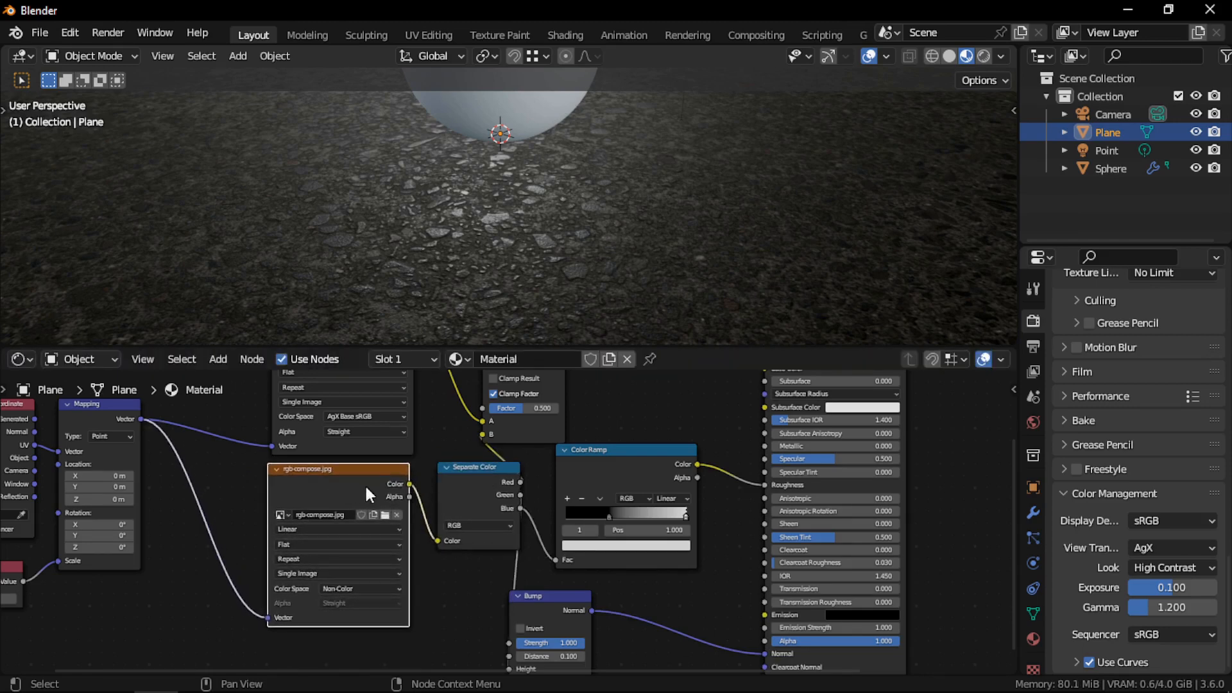
pyautogui.moveTo(457, 493); pyautogui.dragTo(443, 492)
pyautogui.moveTo(357, 489)
pyautogui.mouseDown()
pyautogui.moveTo(387, 511)
pyautogui.moveTo(352, 489)
pyautogui.moveTo(369, 485)
pyautogui.mouseUp()
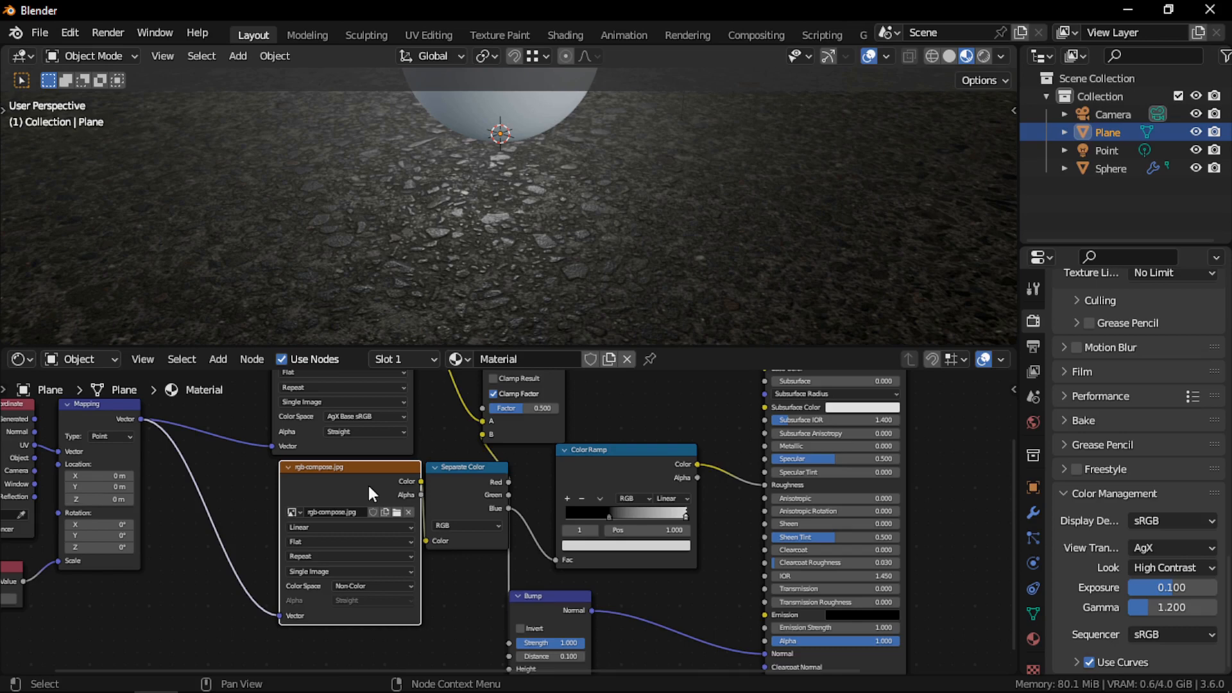
pyautogui.moveTo(337, 503); pyautogui.dragTo(337, 504)
pyautogui.moveTo(365, 480); pyautogui.dragTo(440, 542, button='middle')
pyautogui.moveTo(418, 533); pyautogui.dragTo(403, 538)
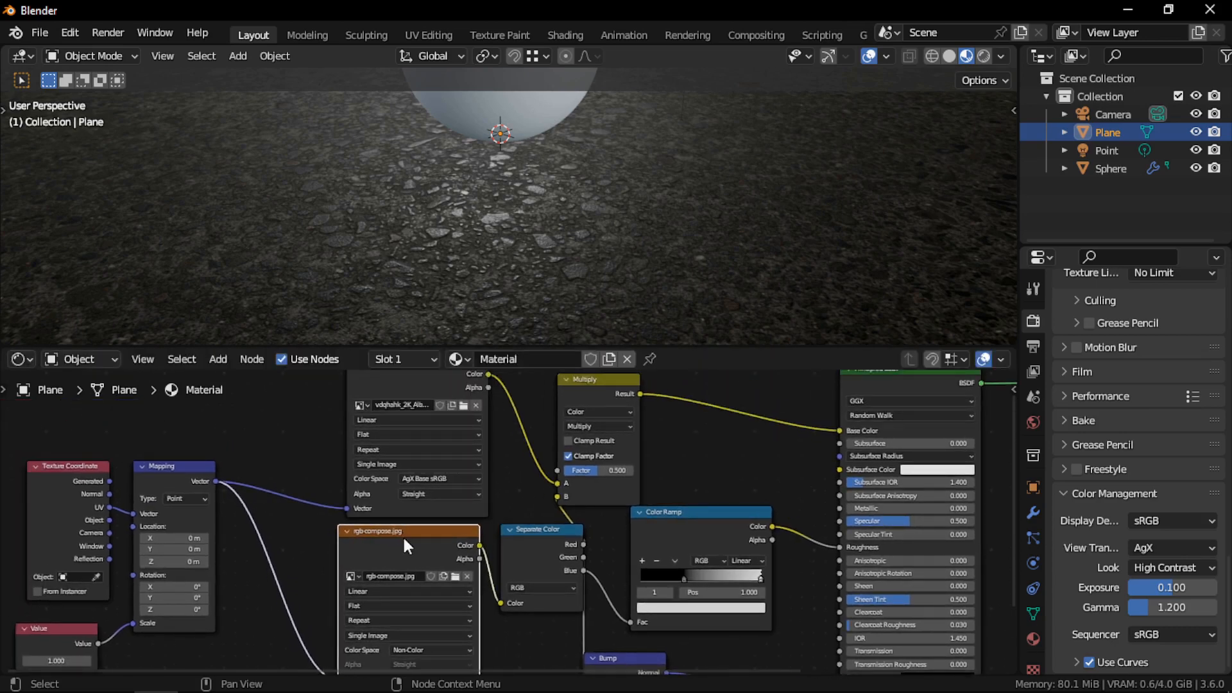
# Review the albedo, rgb-compose, Multiply, Color Ramp and Principled BSDF nodes across the plane's material node tree.
pyautogui.moveTo(405, 538); pyautogui.dragTo(419, 574, button='middle')
pyautogui.moveTo(427, 416); pyautogui.dragTo(427, 417)
pyautogui.moveTo(427, 410); pyautogui.dragTo(418, 405, button='middle')
pyautogui.moveTo(399, 394); pyautogui.dragTo(398, 394)
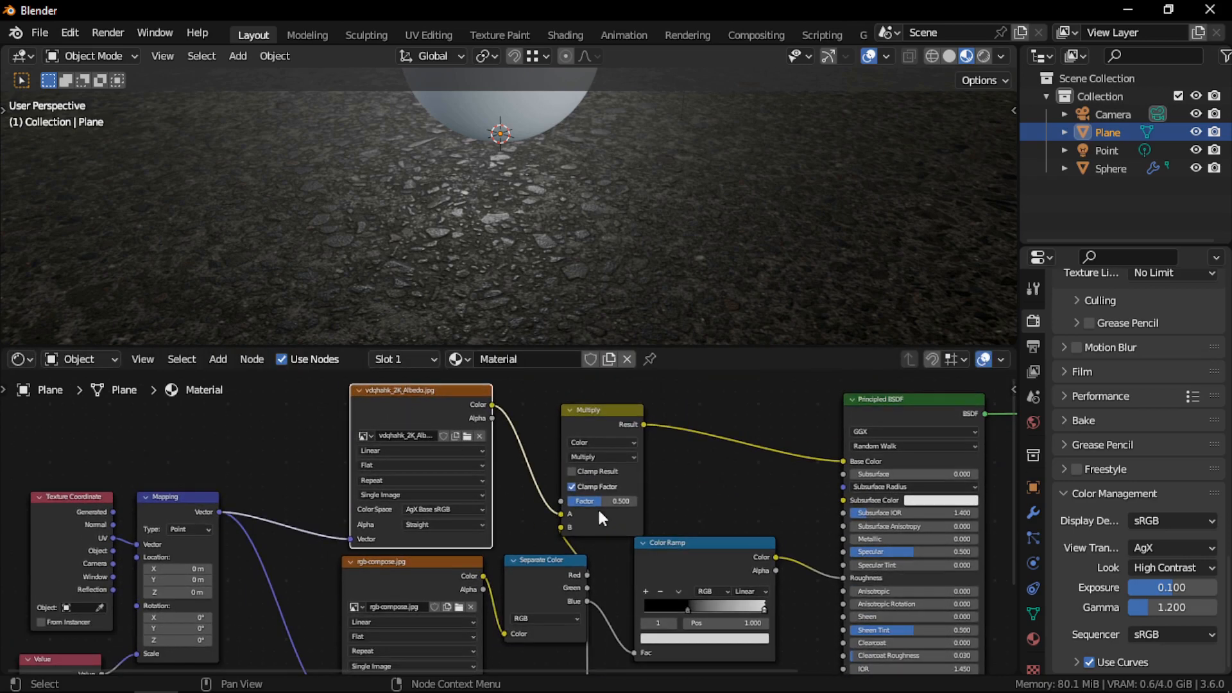
pyautogui.moveTo(719, 564); pyautogui.dragTo(705, 517, button='middle')
pyautogui.moveTo(705, 517)
pyautogui.mouseDown()
pyautogui.moveTo(694, 511)
pyautogui.moveTo(704, 517)
pyautogui.mouseUp()
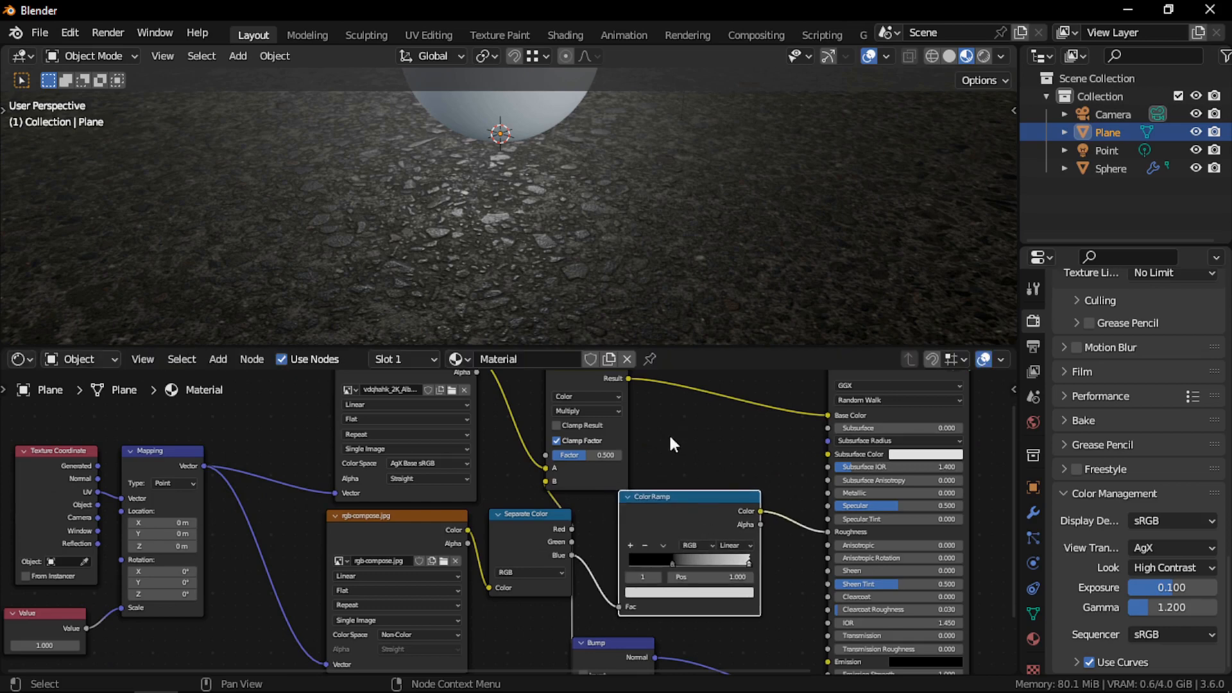
pyautogui.moveTo(661, 436); pyautogui.dragTo(707, 517, button='middle')
pyautogui.moveTo(476, 431); pyautogui.dragTo(471, 432)
pyautogui.moveTo(632, 495); pyautogui.dragTo(607, 443, button='middle')
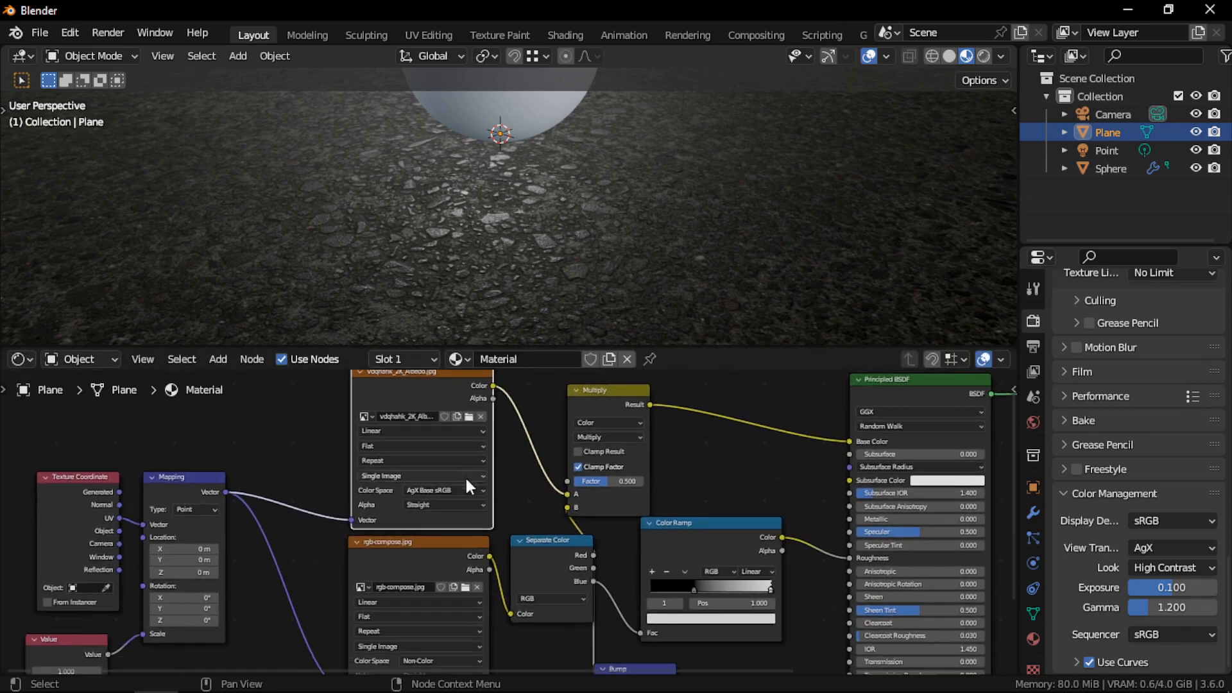
pyautogui.moveTo(520, 543); pyautogui.dragTo(499, 530, button='middle')
pyautogui.scroll(-1, 500, 530)
pyautogui.moveTo(797, 406); pyautogui.dragTo(780, 399)
pyautogui.scroll(-1, 553, 514)
pyautogui.moveTo(406, 434); pyautogui.dragTo(403, 431)
pyautogui.scroll(-2, 580, 482)
pyautogui.moveTo(584, 510); pyautogui.dragTo(571, 544, button='middle')
pyautogui.scroll(3, 571, 544)
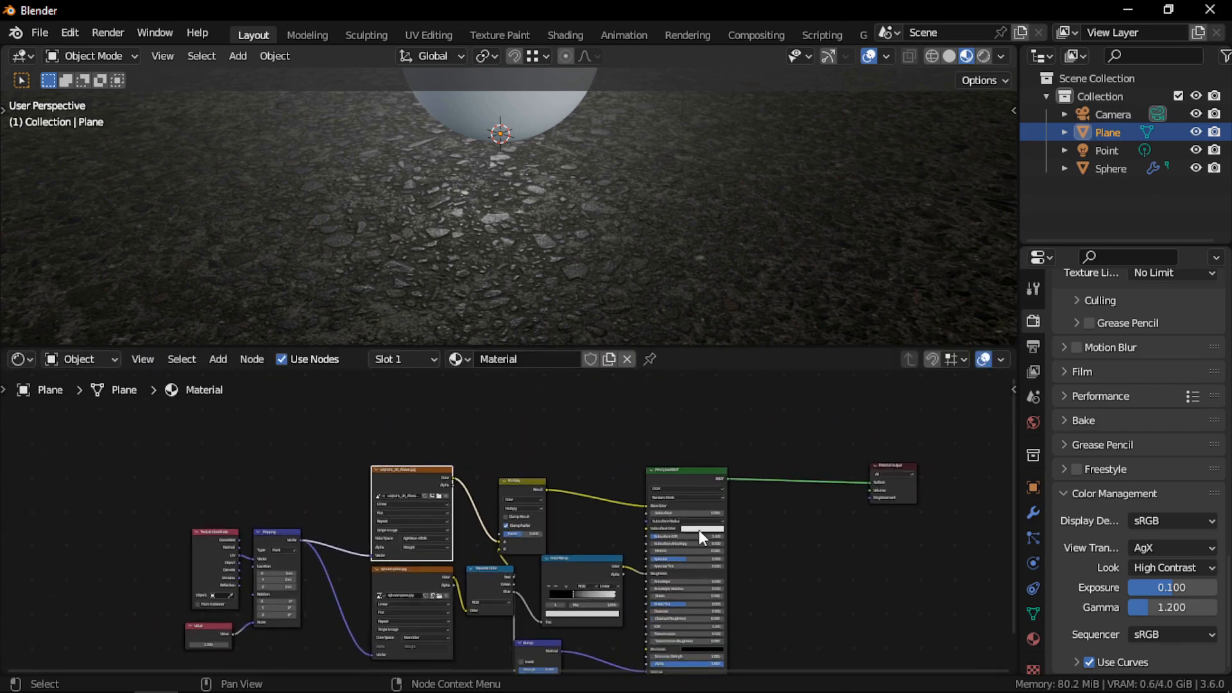
pyautogui.moveTo(553, 501); pyautogui.dragTo(599, 550, button='middle')
pyautogui.scroll(-2, 603, 530)
pyautogui.scroll(1, 604, 525)
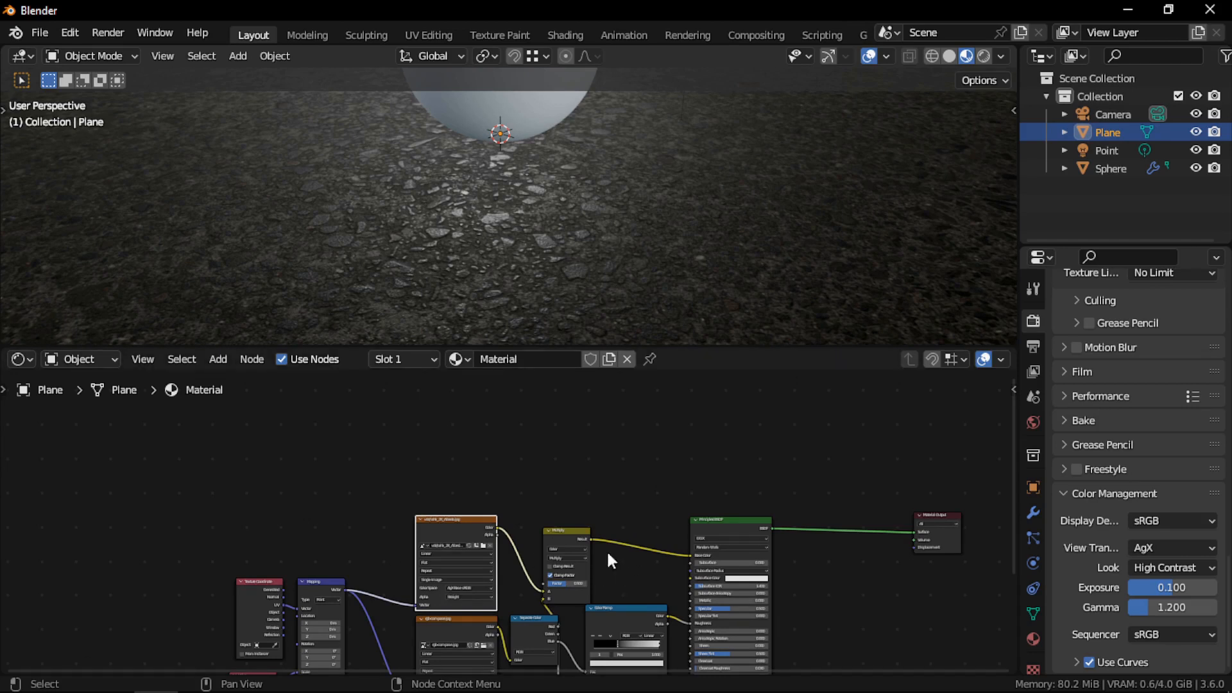
# Open vdqhahk_2K_Albedo.jpg from the asphalt surface folder in GIMP, converting it to the built-in sRGB profile.
pyautogui.moveTo(118, 681)
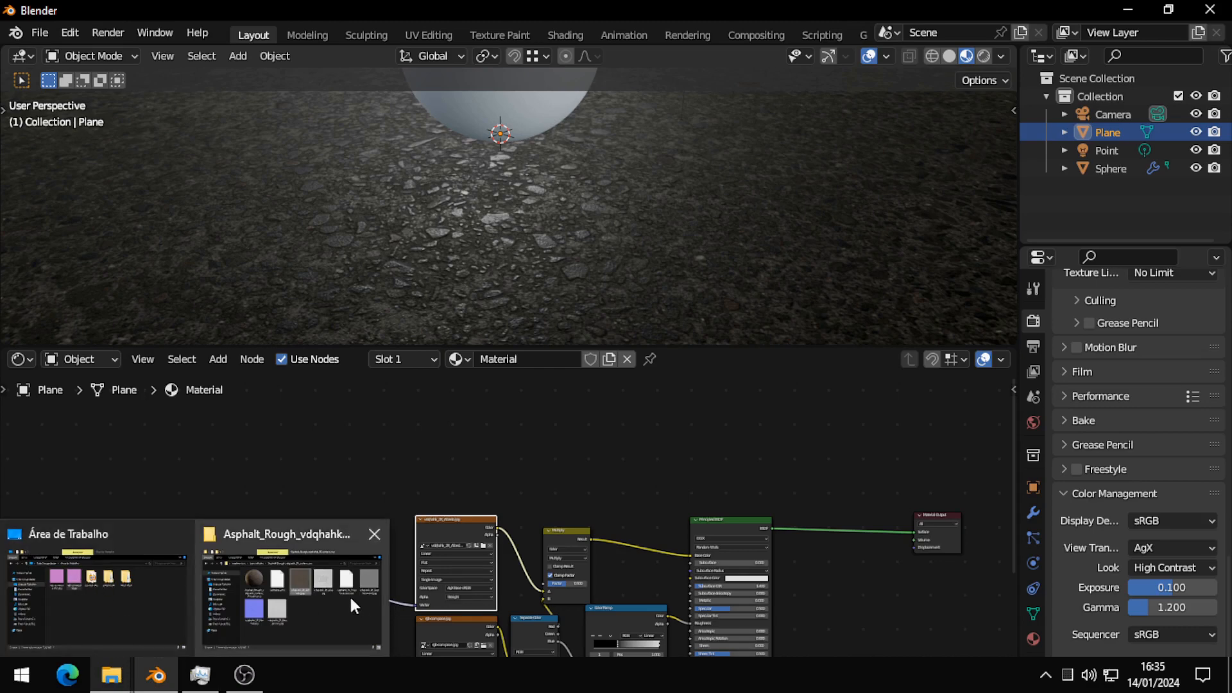
pyautogui.click(325, 603)
pyautogui.rightClick(614, 279)
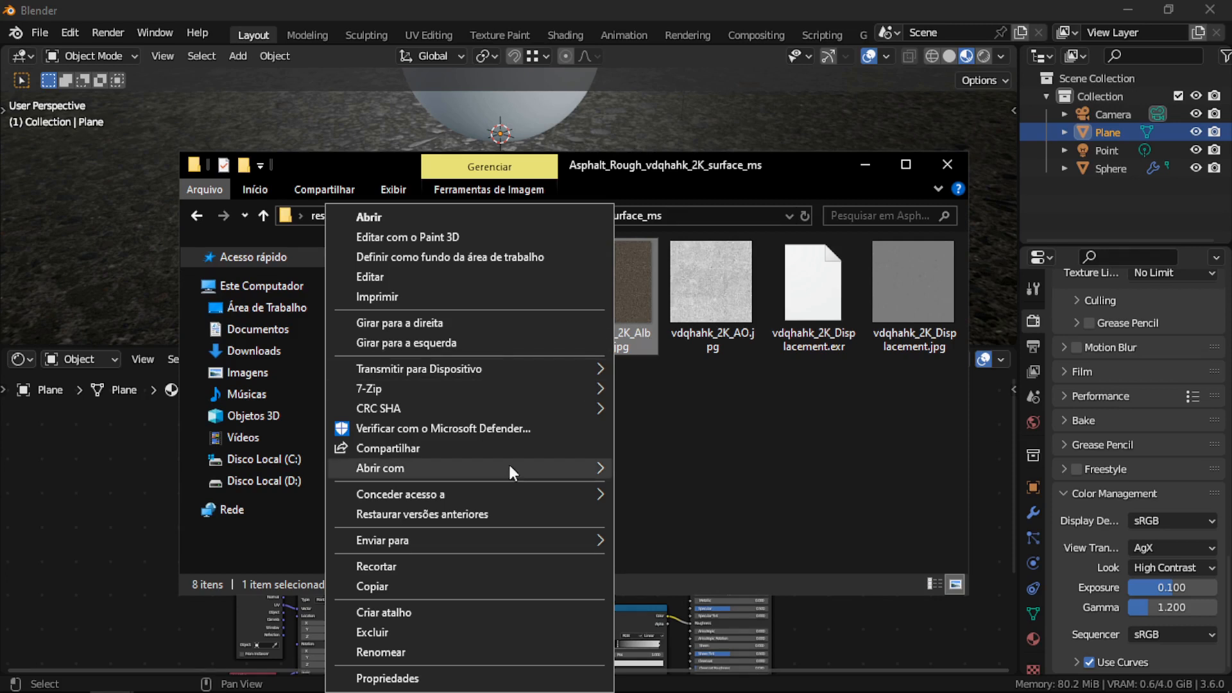
pyautogui.moveTo(508, 465)
pyautogui.click(673, 508)
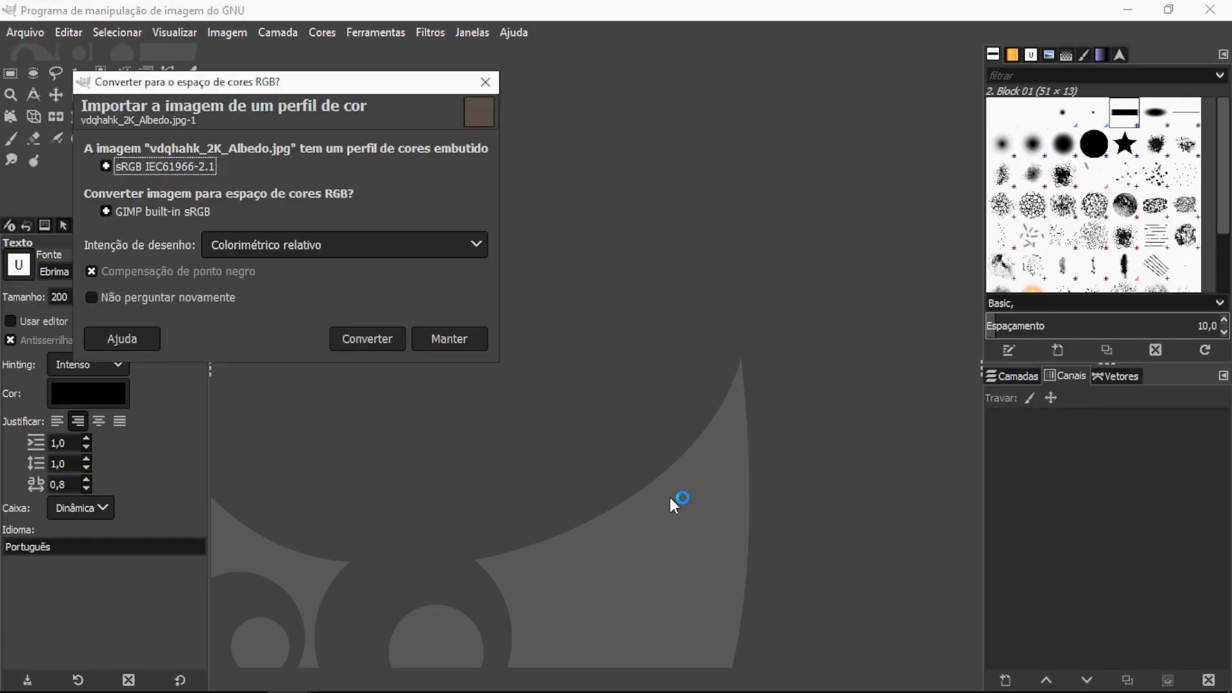
pyautogui.click(369, 338)
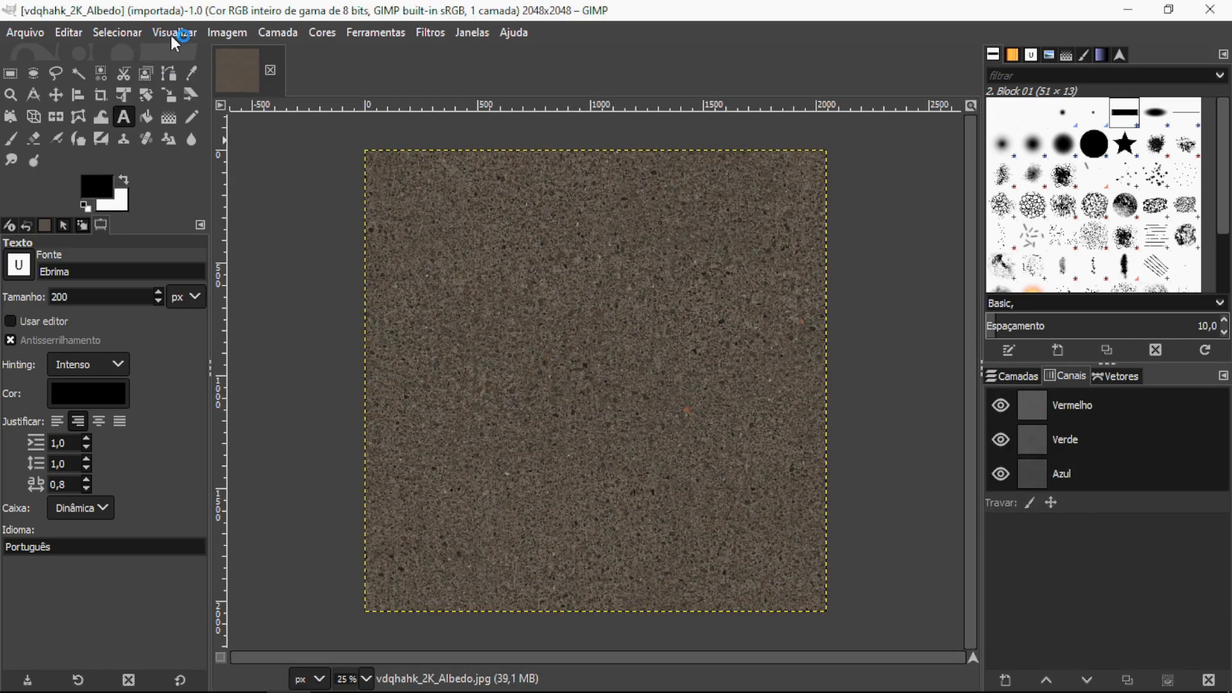
# Scale the albedo image down to 512 x 512 pixels with cubic interpolation.
pyautogui.click(233, 30)
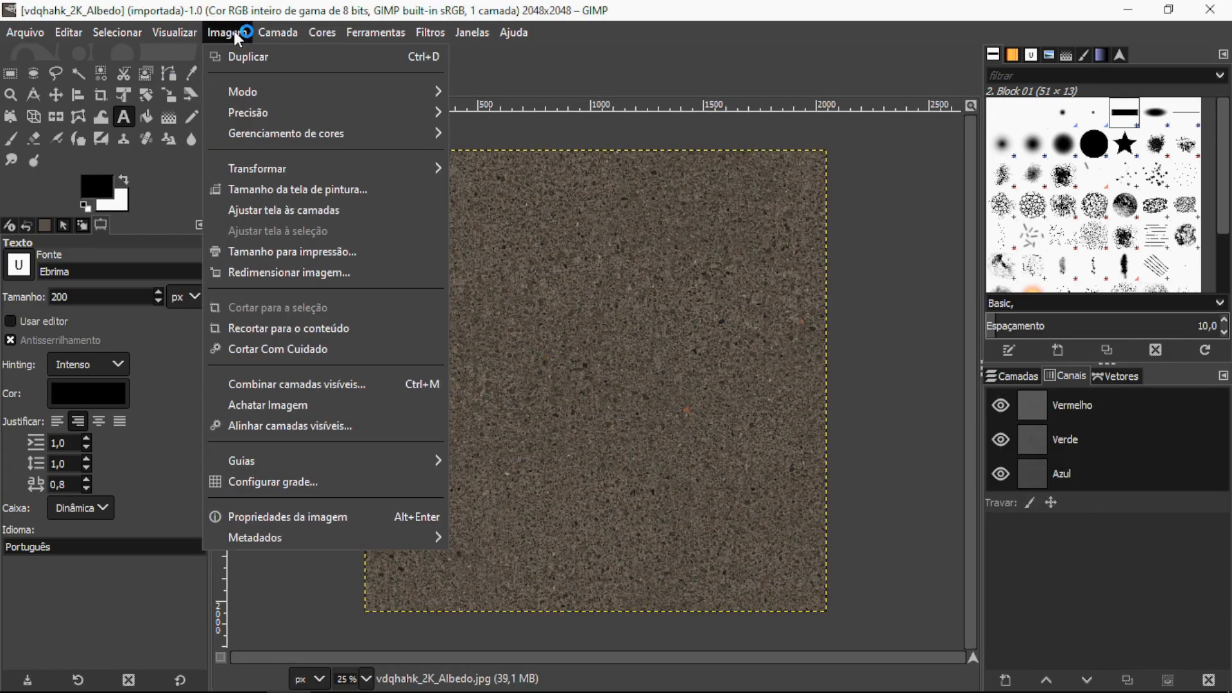
pyautogui.click(267, 274)
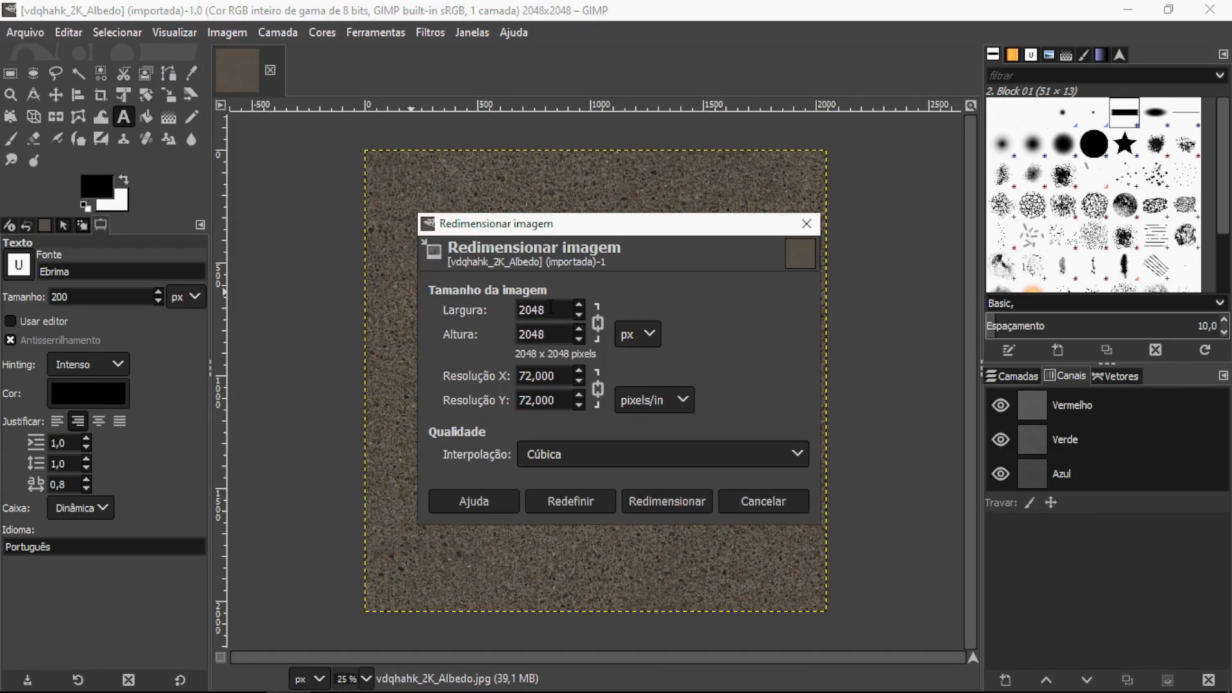
pyautogui.write('/4')
pyautogui.press('Return')
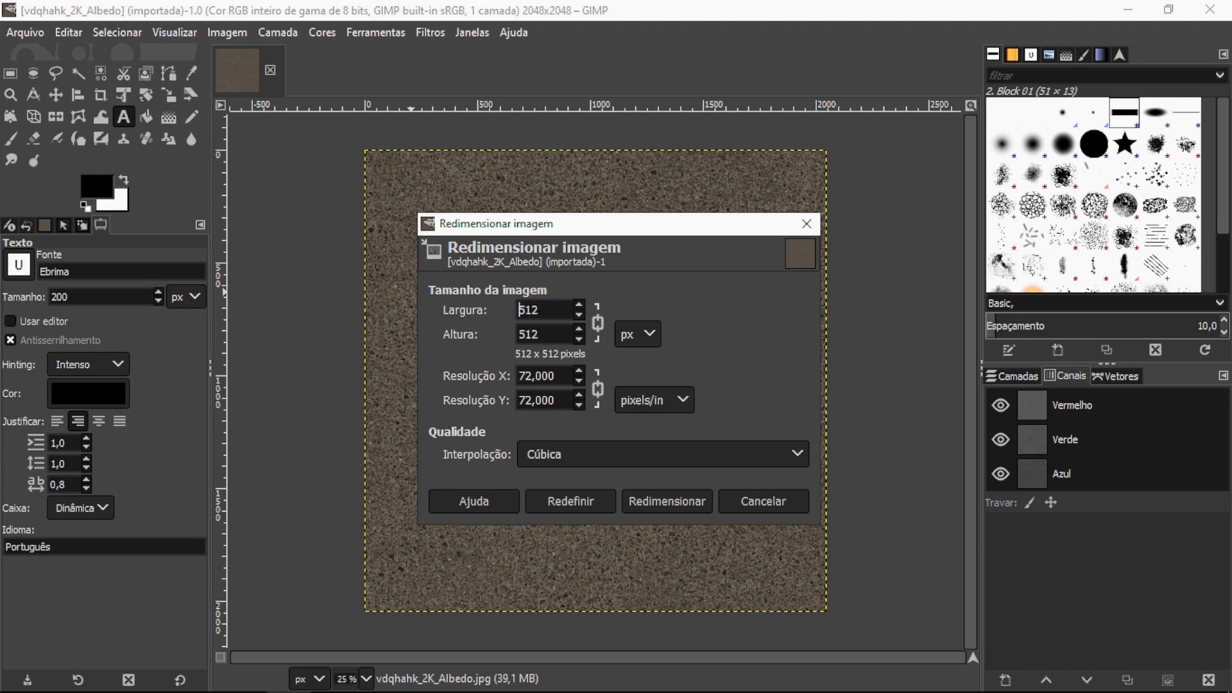
pyautogui.click(700, 502)
# Export the scaled albedo to the Desktop as vdqhahk_low_Albedo.jpg with a JPEG quality of 98.
pyautogui.click(40, 39)
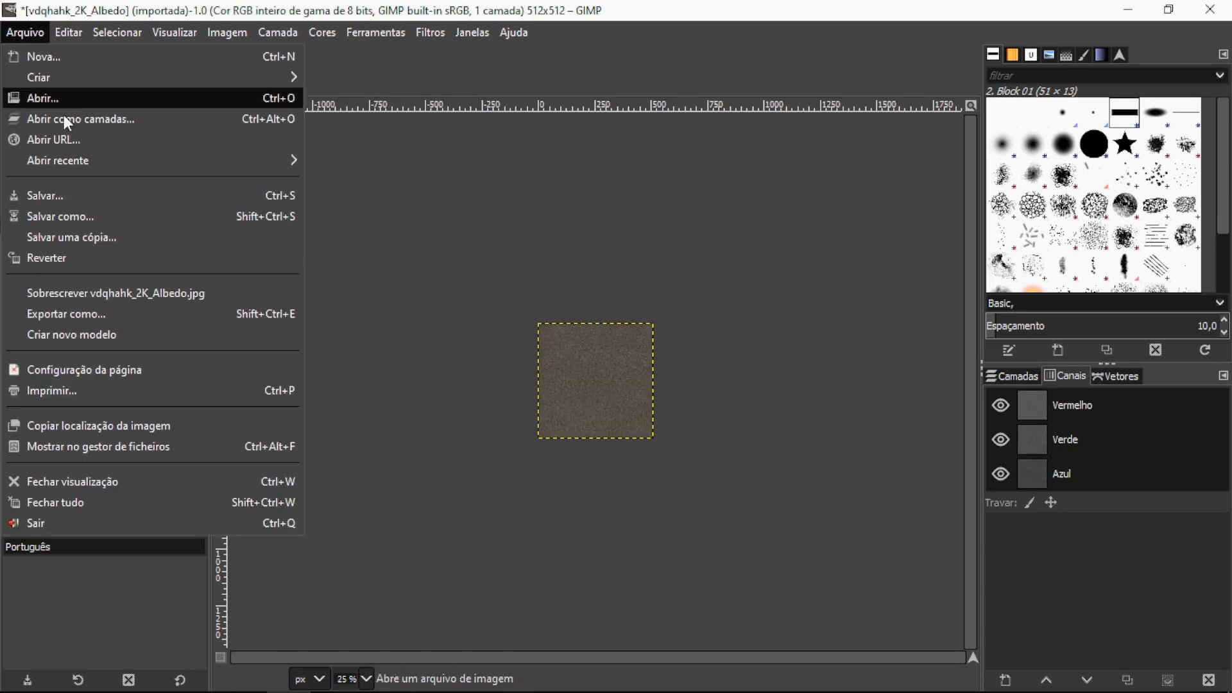
pyautogui.click(102, 311)
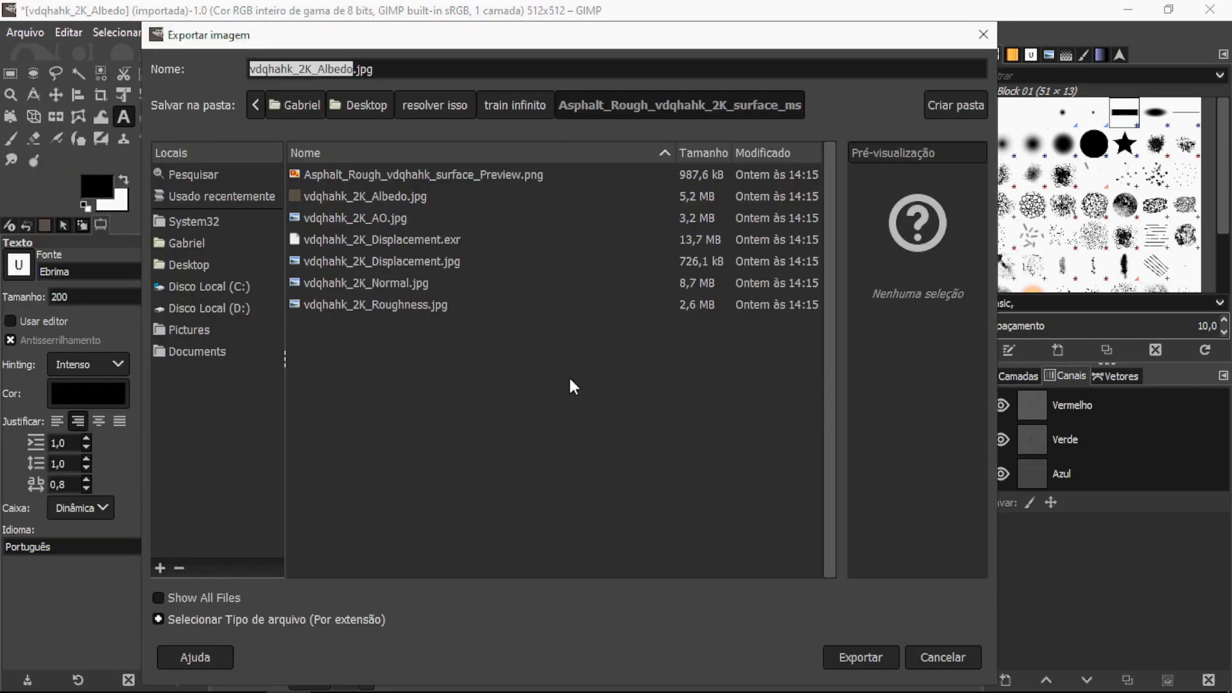
pyautogui.click(210, 265)
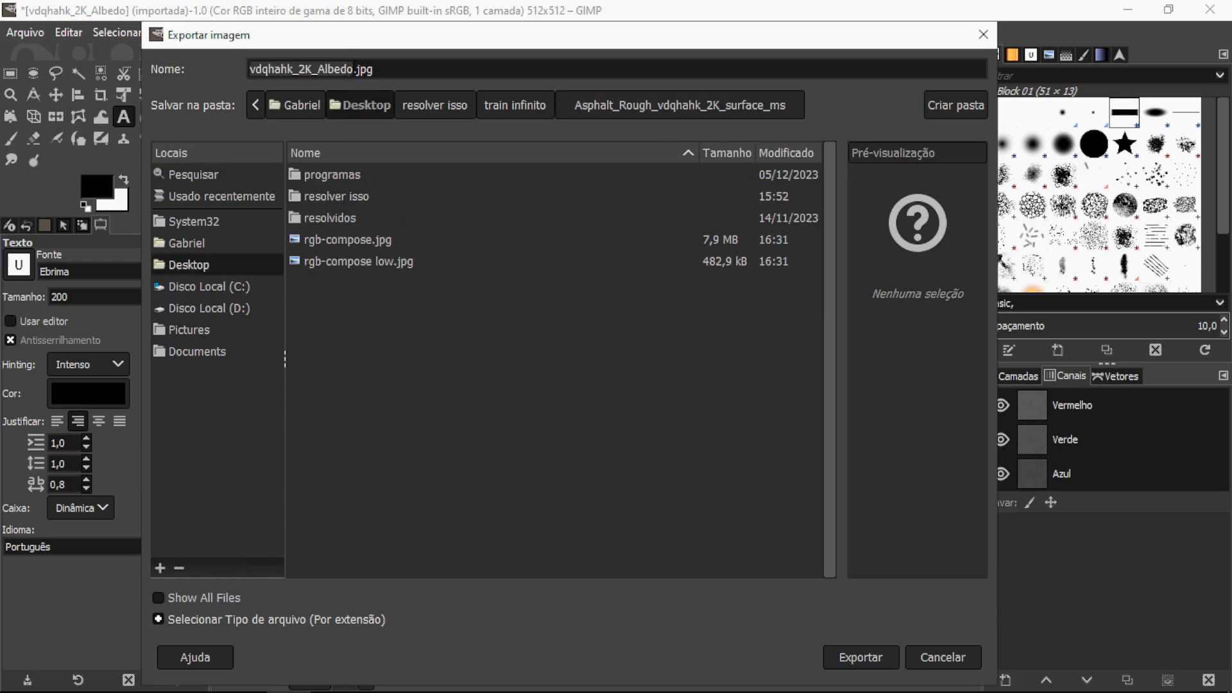
pyautogui.press('Right')
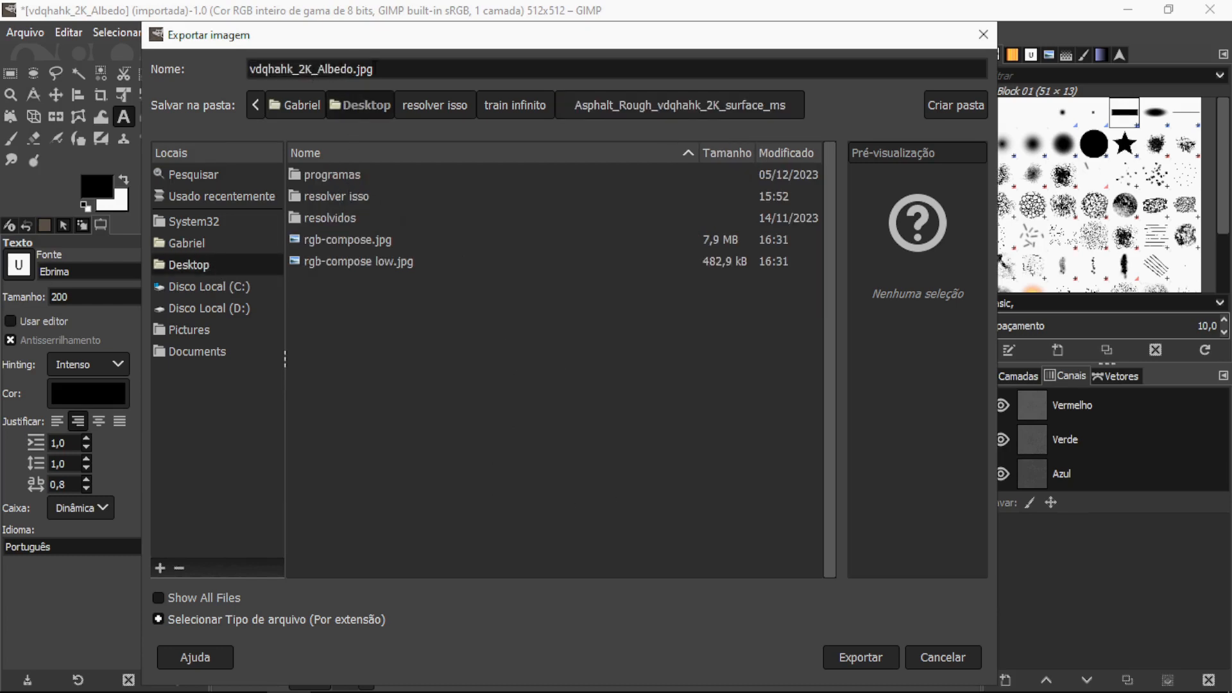
pyautogui.press('Left')
pyautogui.press('Left')
pyautogui.press('Left')
pyautogui.press('Left')
pyautogui.press('Left')
pyautogui.press('Left')
pyautogui.press('Left')
pyautogui.press('BackSpace')
pyautogui.press('BackSpace')
pyautogui.write('5')
pyautogui.write('low')
pyautogui.click(845, 657)
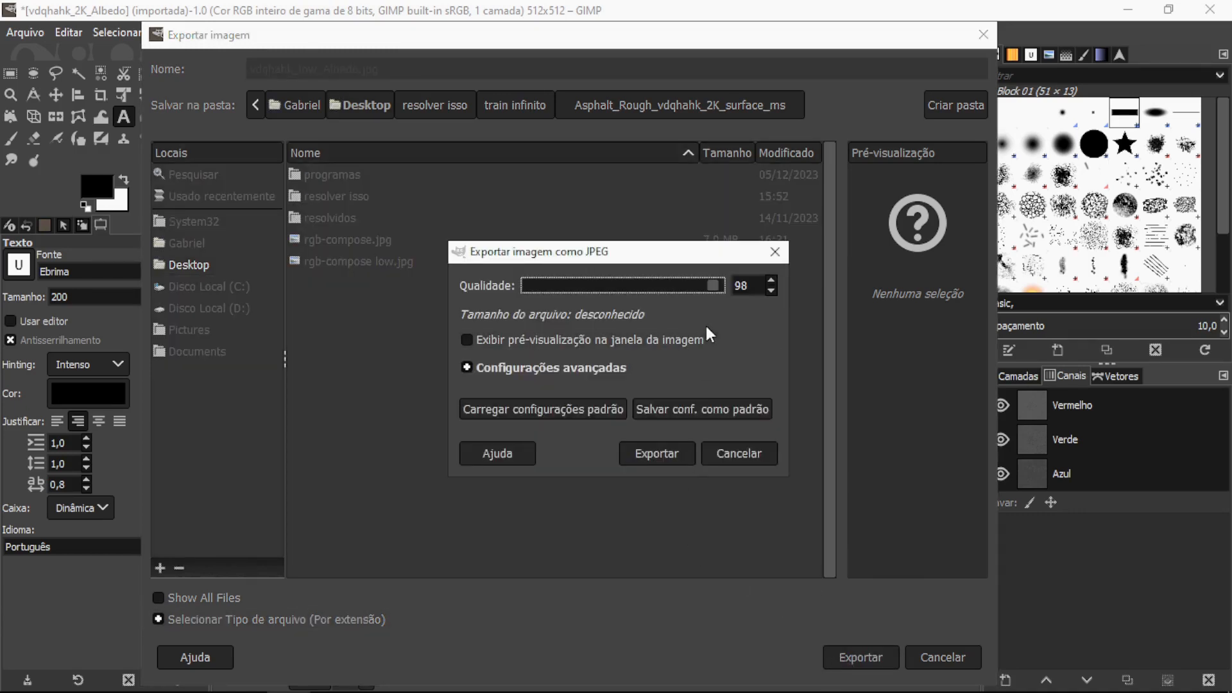
pyautogui.click(668, 448)
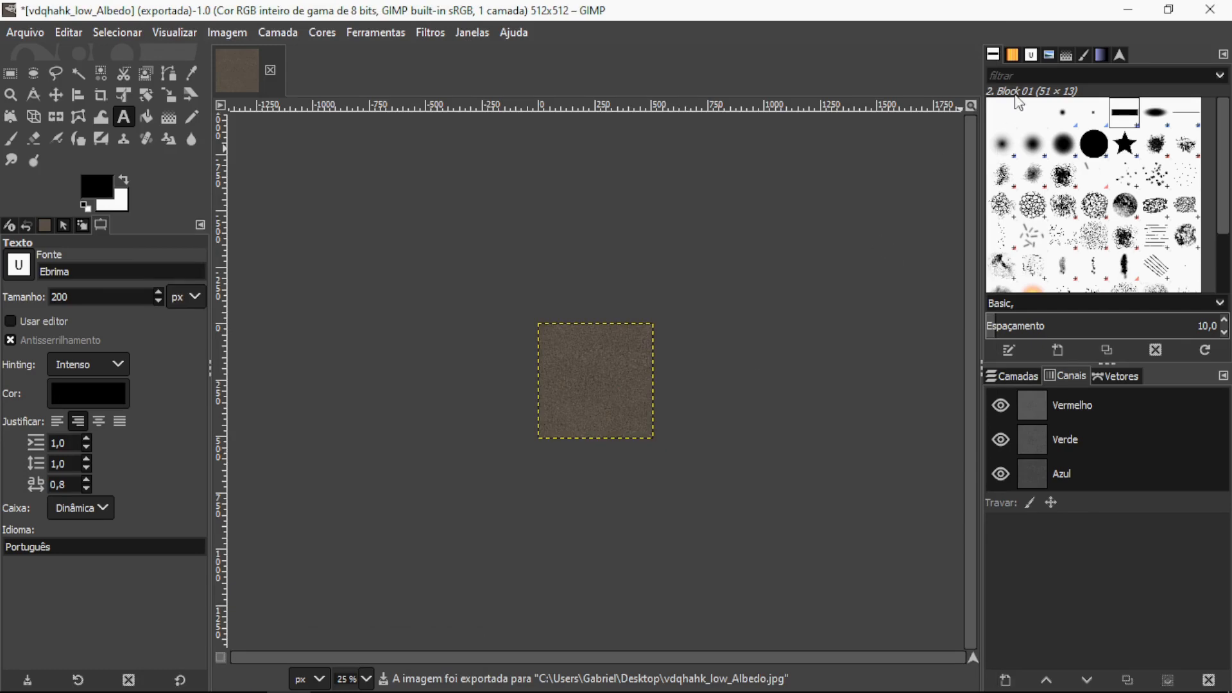
# Quit GIMP without saving the changes and dismiss the texture folder window to return to Blender.
pyautogui.click(1211, 10)
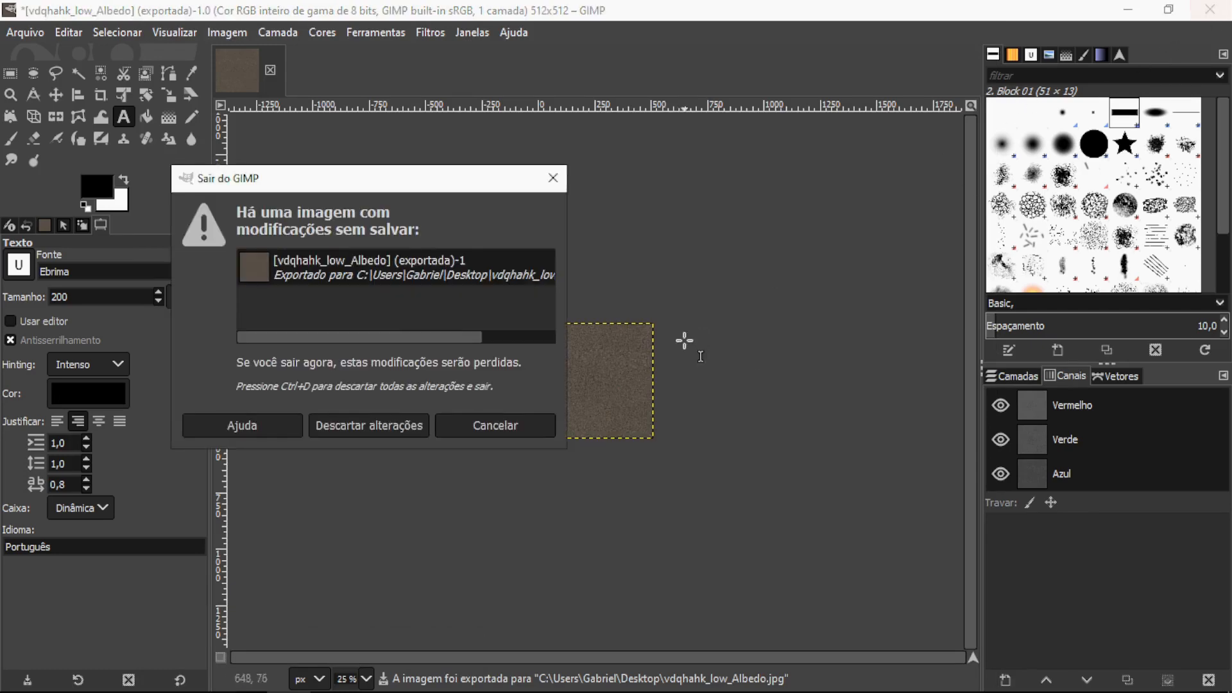
pyautogui.click(414, 425)
pyautogui.click(859, 164)
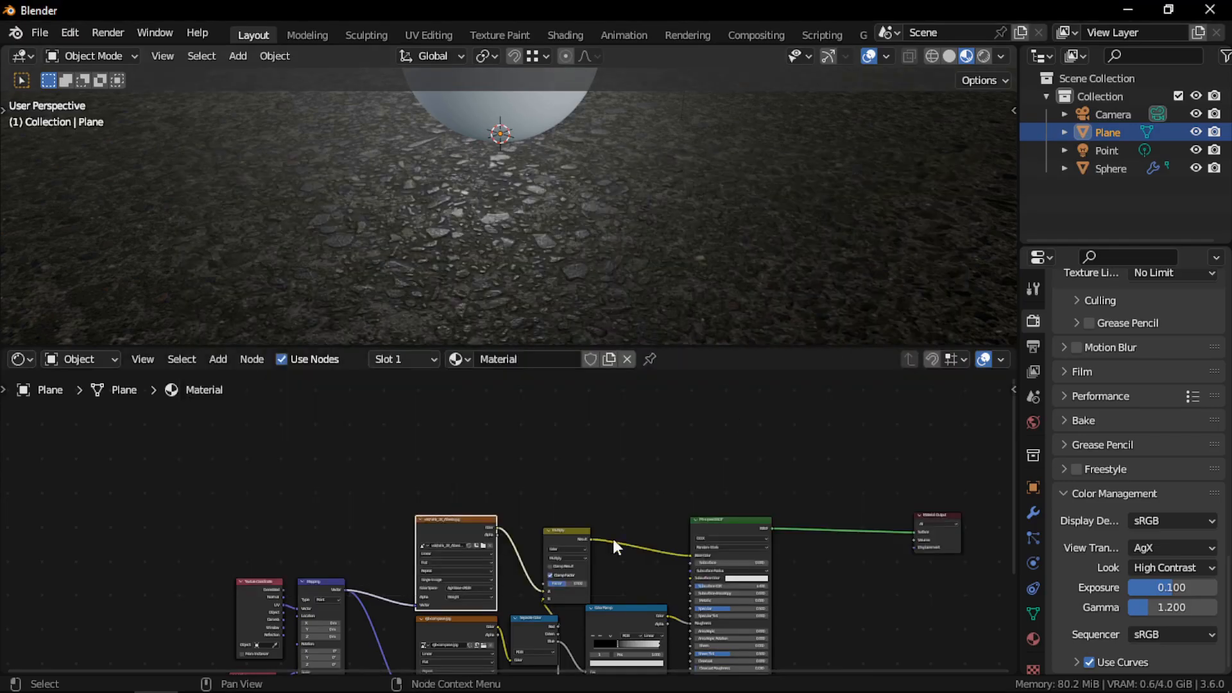
# Add vdqhahk_low_Albedo.jpg from the desktop folder to the plane's node tree and place it above the 2K albedo texture.
pyautogui.moveTo(612, 537)
pyautogui.mouseDown(button='middle')
pyautogui.moveTo(633, 488)
pyautogui.moveTo(625, 556)
pyautogui.mouseUp(button='middle')
pyautogui.scroll(1, 616, 542)
pyautogui.moveTo(358, 584); pyautogui.dragTo(377, 545, button='middle')
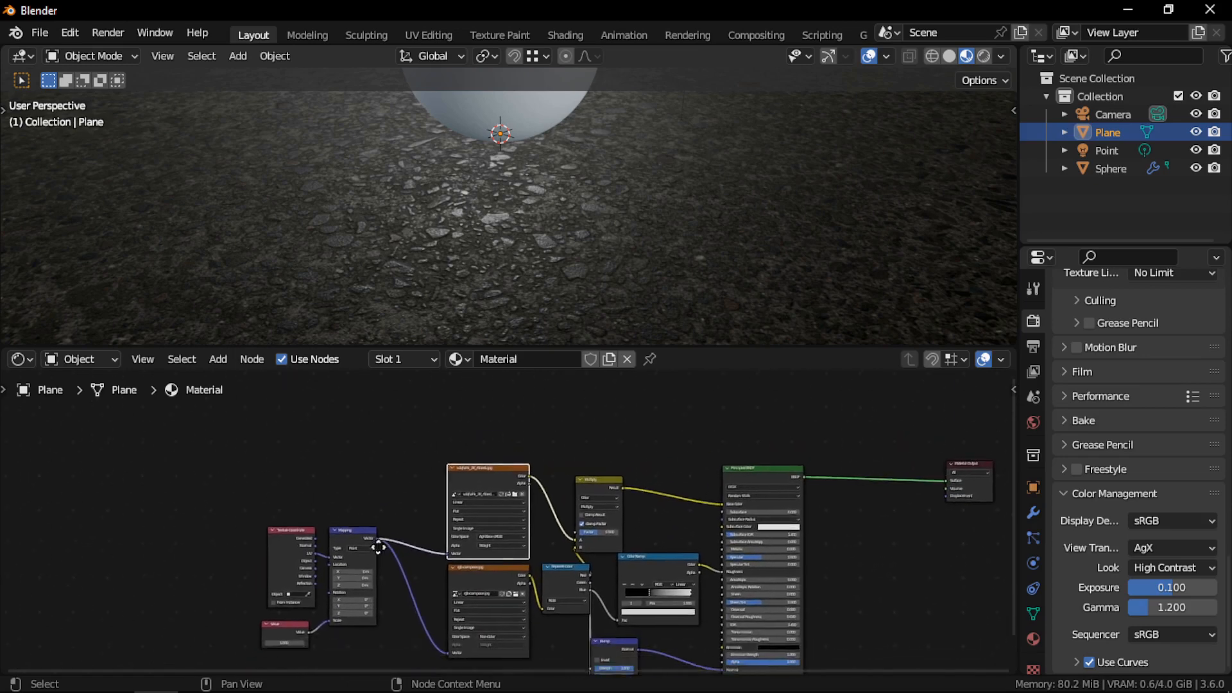
pyautogui.moveTo(299, 545)
pyautogui.mouseDown()
pyautogui.moveTo(284, 545)
pyautogui.moveTo(302, 546)
pyautogui.mouseUp()
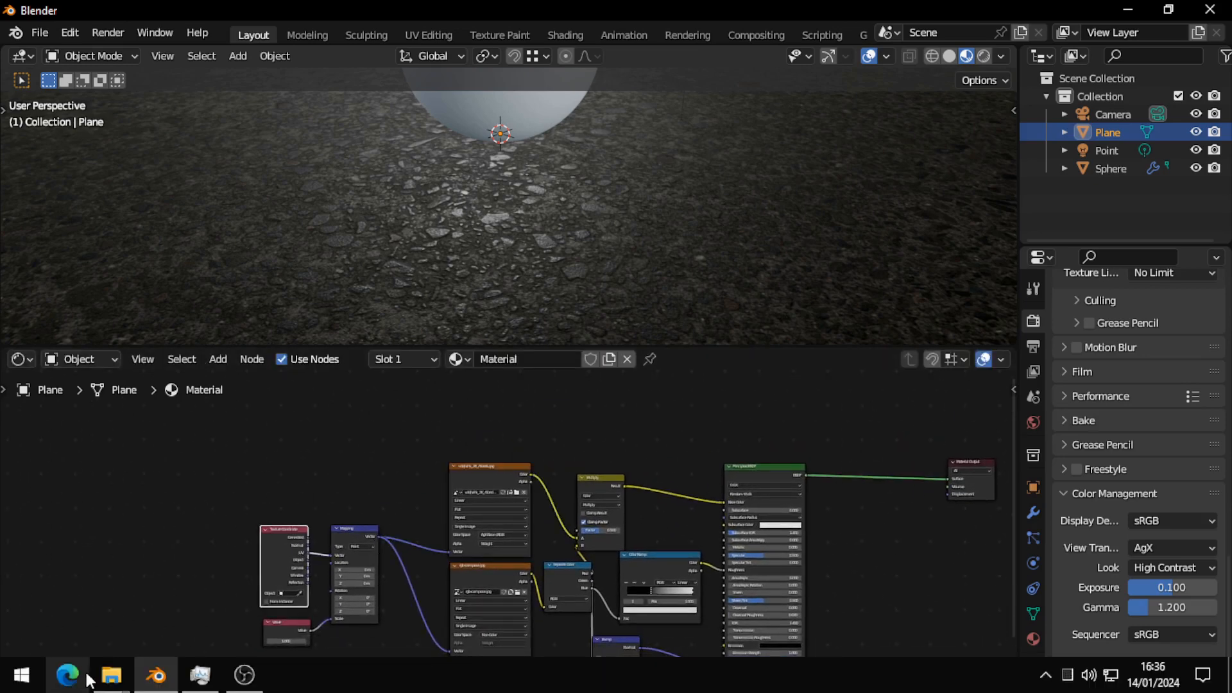
pyautogui.moveTo(112, 679)
pyautogui.click(133, 628)
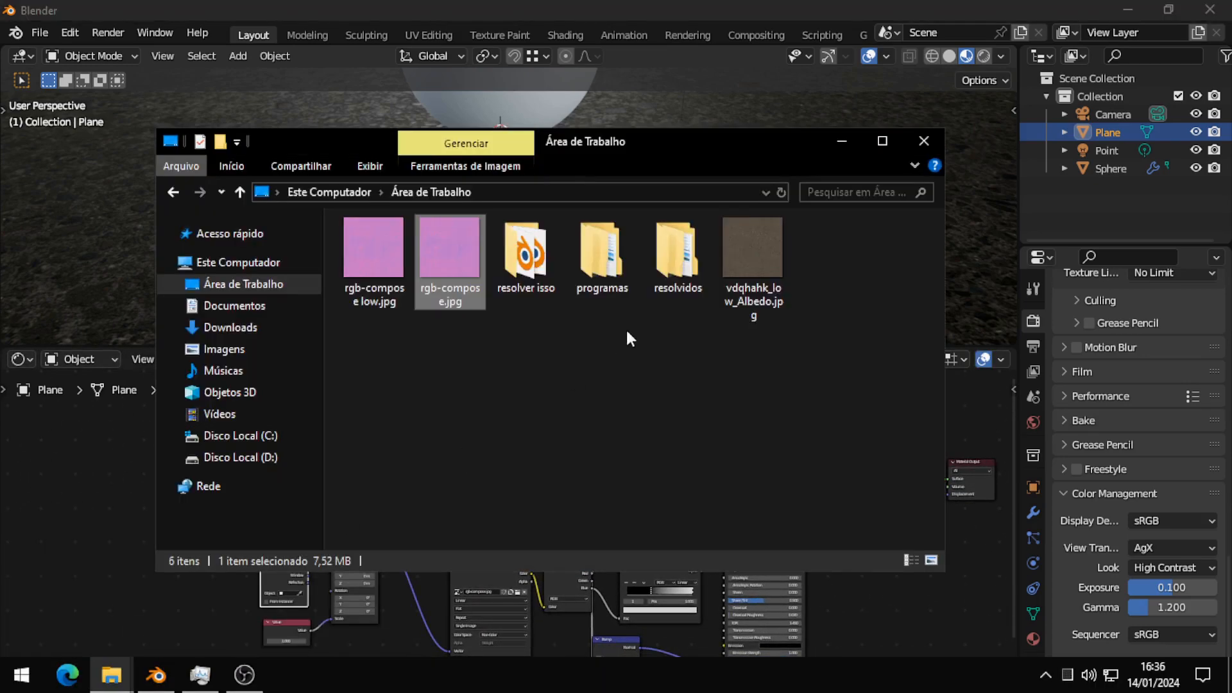
pyautogui.click(744, 272)
pyautogui.moveTo(751, 252); pyautogui.dragTo(136, 484)
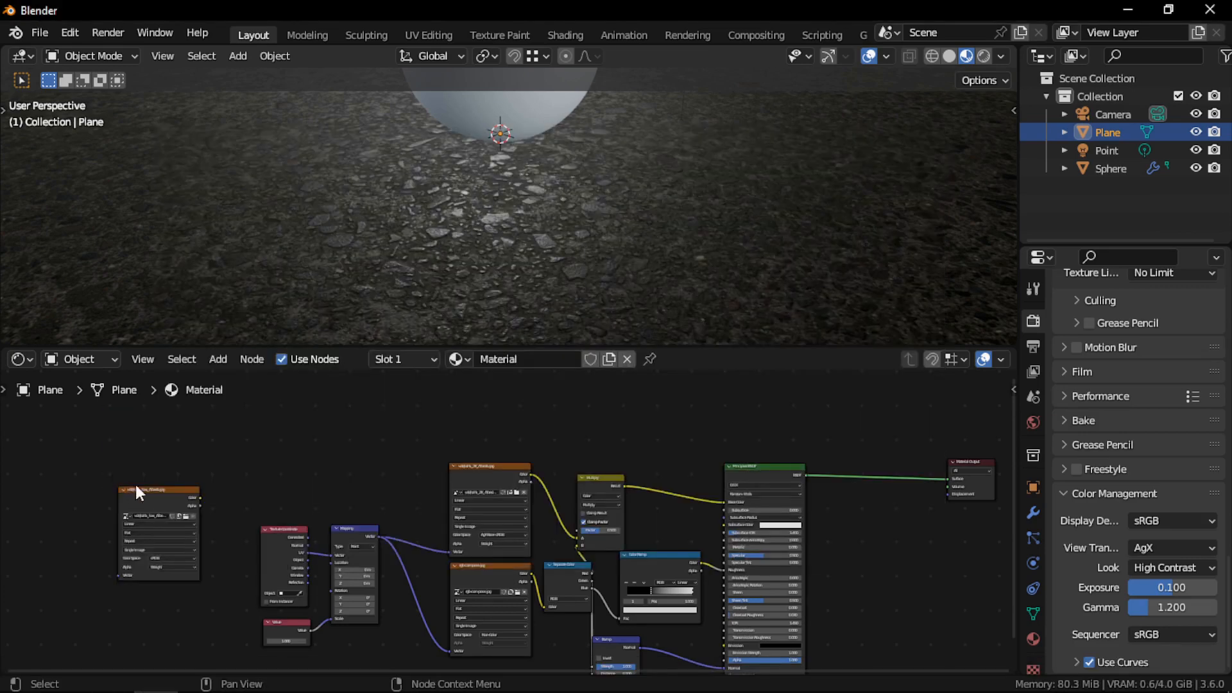
pyautogui.click(490, 440)
# Set the low albedo texture's color space to AgX Base sRGB and link the Mapping node's vector output to it.
pyautogui.scroll(4, 506, 536)
pyautogui.click(495, 522)
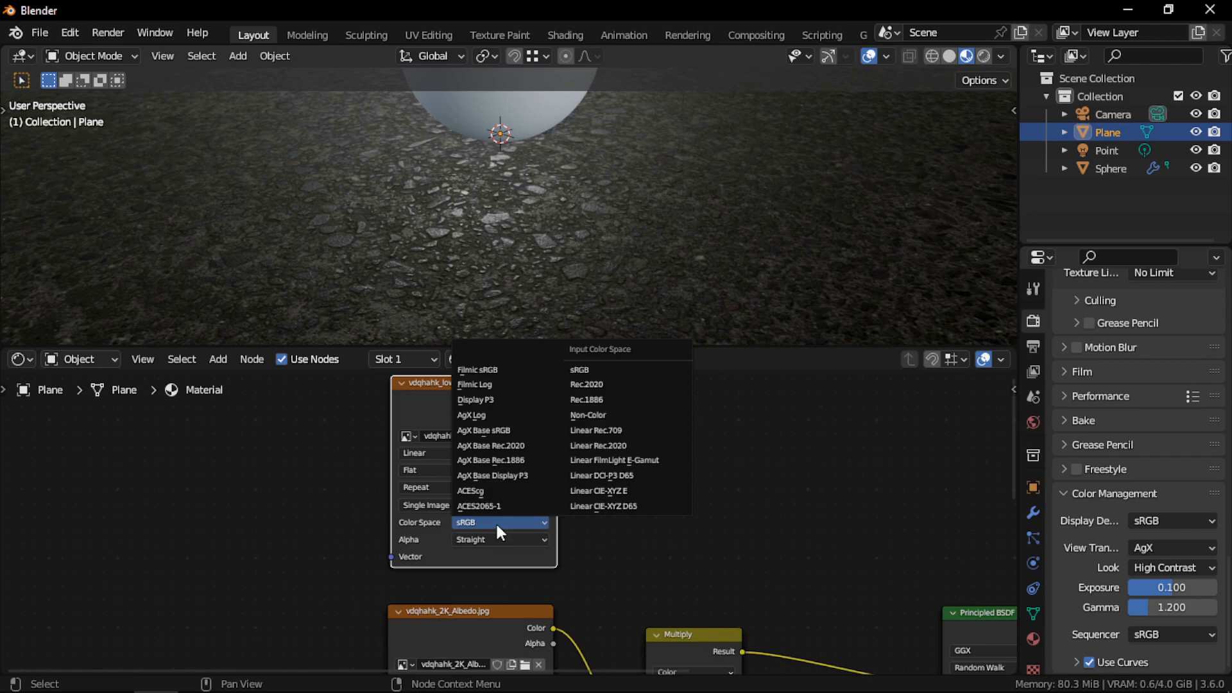
pyautogui.click(517, 433)
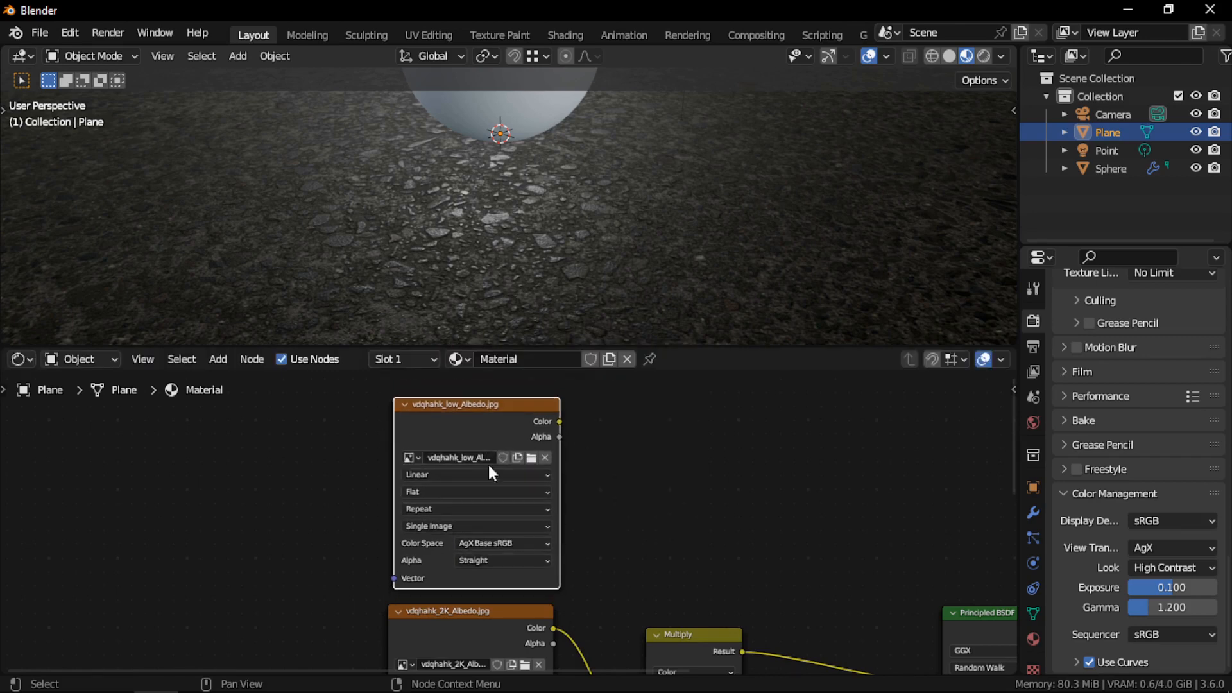
pyautogui.scroll(-2, 367, 565)
pyautogui.moveTo(381, 575); pyautogui.dragTo(483, 457)
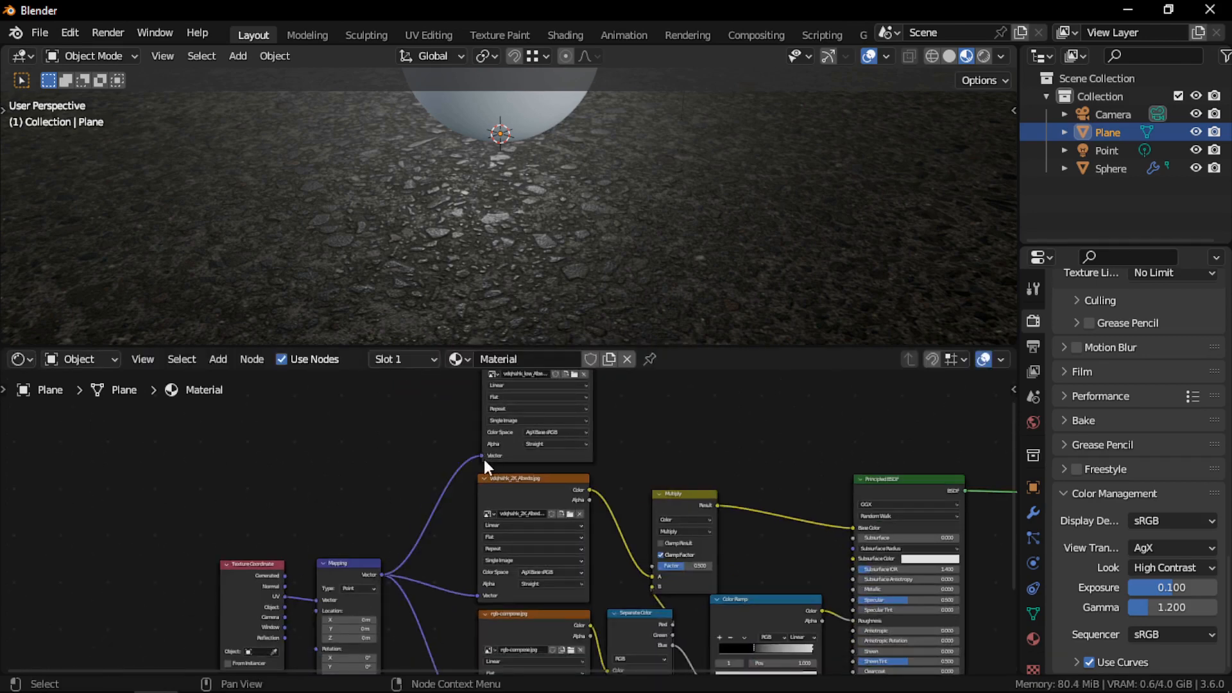
# Preview the low albedo texture directly on the plane and inspect its detail close up near the sphere.
pyautogui.moveTo(484, 457); pyautogui.dragTo(452, 522, button='middle')
pyautogui.keyDown('ctrl'); pyautogui.keyDown('shift'); pyautogui.click(526, 419); pyautogui.keyUp('shift'); pyautogui.keyUp('ctrl')
pyautogui.scroll(-3, 567, 245)
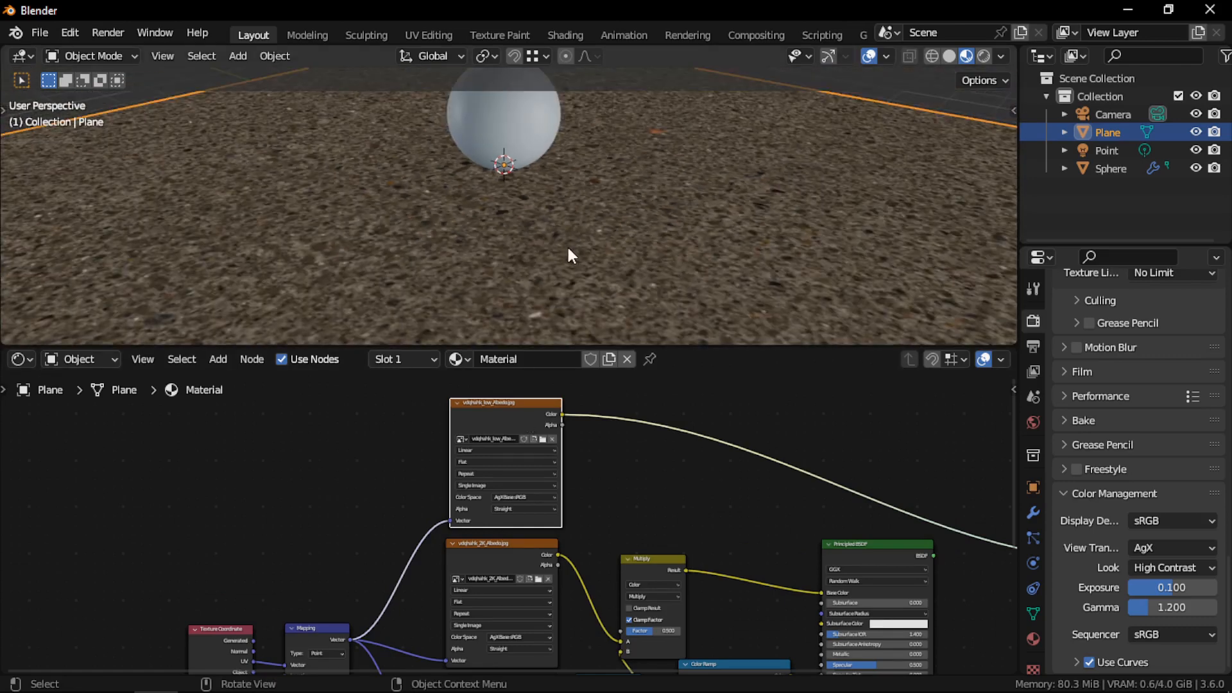
pyautogui.scroll(6, 568, 248)
pyautogui.moveTo(568, 248); pyautogui.dragTo(588, 289, button='middle')
pyautogui.scroll(-3, 588, 289)
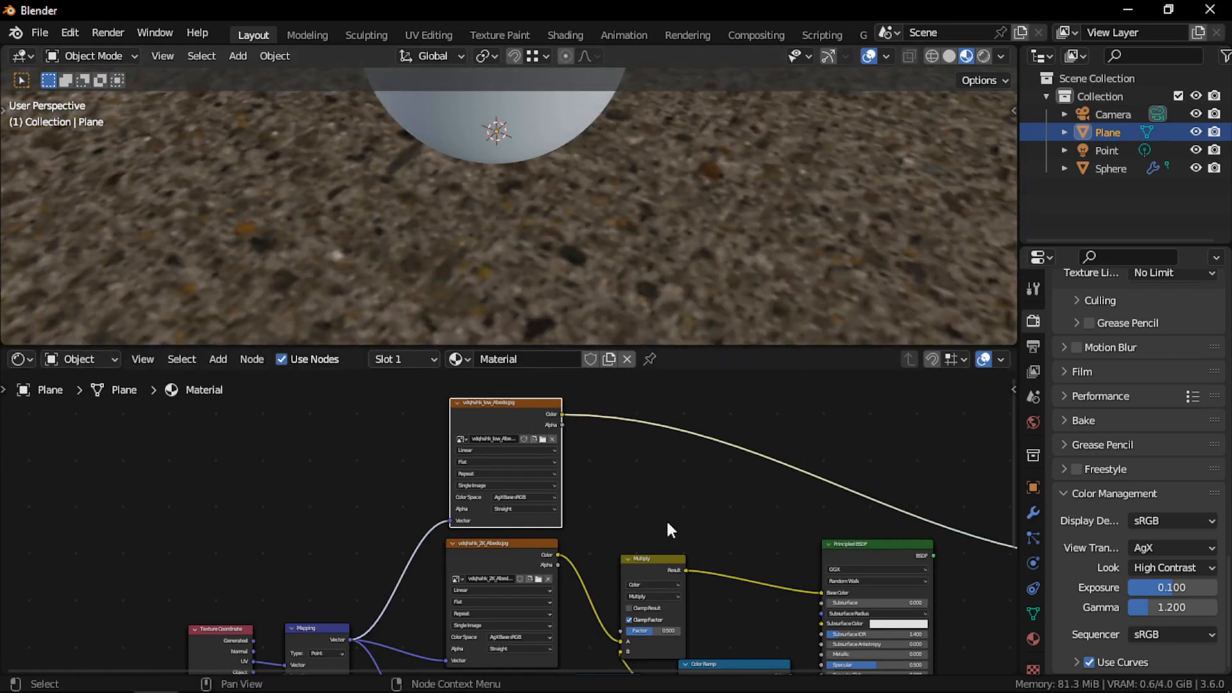
# Compare the 2K and low albedo textures by previewing them alternately on the plane, close up and from farther away, ending on the 2K version.
pyautogui.moveTo(666, 519); pyautogui.dragTo(662, 470, button='middle')
pyautogui.keyDown('ctrl'); pyautogui.keyDown('shift'); pyautogui.click(520, 513); pyautogui.keyUp('shift'); pyautogui.keyUp('ctrl')
pyautogui.moveTo(571, 451); pyautogui.dragTo(568, 500, button='middle')
pyautogui.keyDown('ctrl'); pyautogui.keyDown('shift'); pyautogui.click(515, 434); pyautogui.keyUp('shift'); pyautogui.keyUp('ctrl')
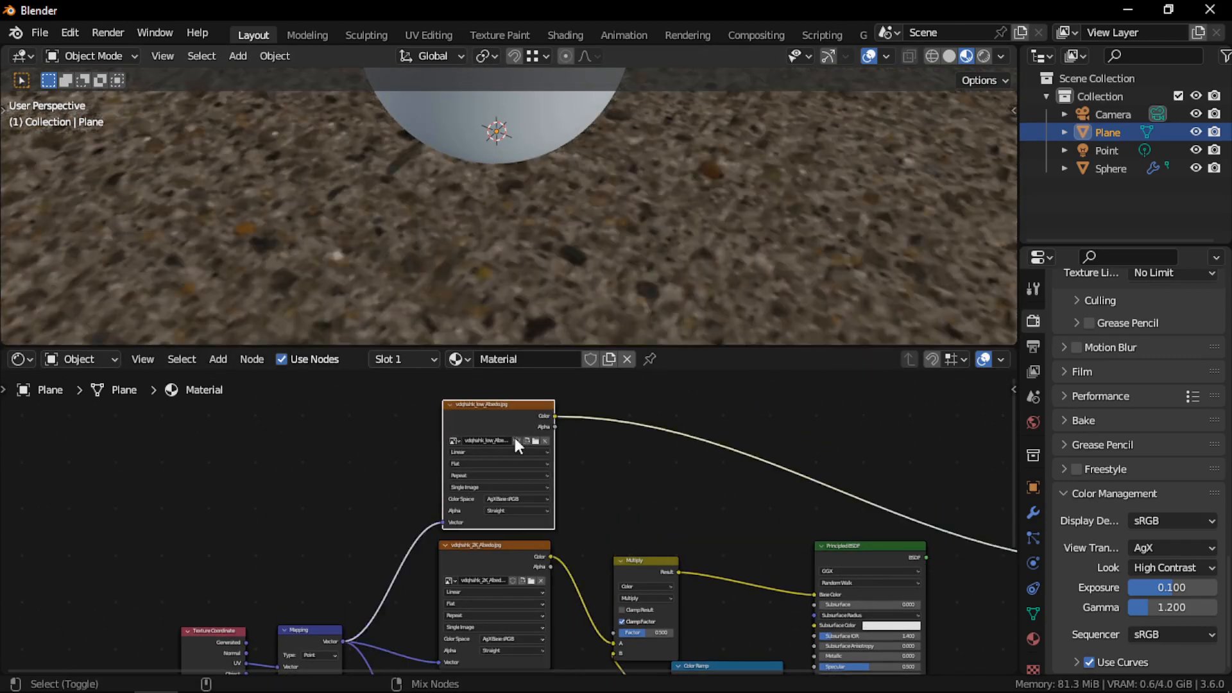
pyautogui.keyDown('ctrl'); pyautogui.keyDown('shift'); pyautogui.click(507, 558); pyautogui.keyUp('shift'); pyautogui.keyUp('ctrl')
pyautogui.keyDown('ctrl'); pyautogui.keyDown('shift'); pyautogui.click(493, 411); pyautogui.keyUp('shift'); pyautogui.keyUp('ctrl')
pyautogui.scroll(-1, 471, 477)
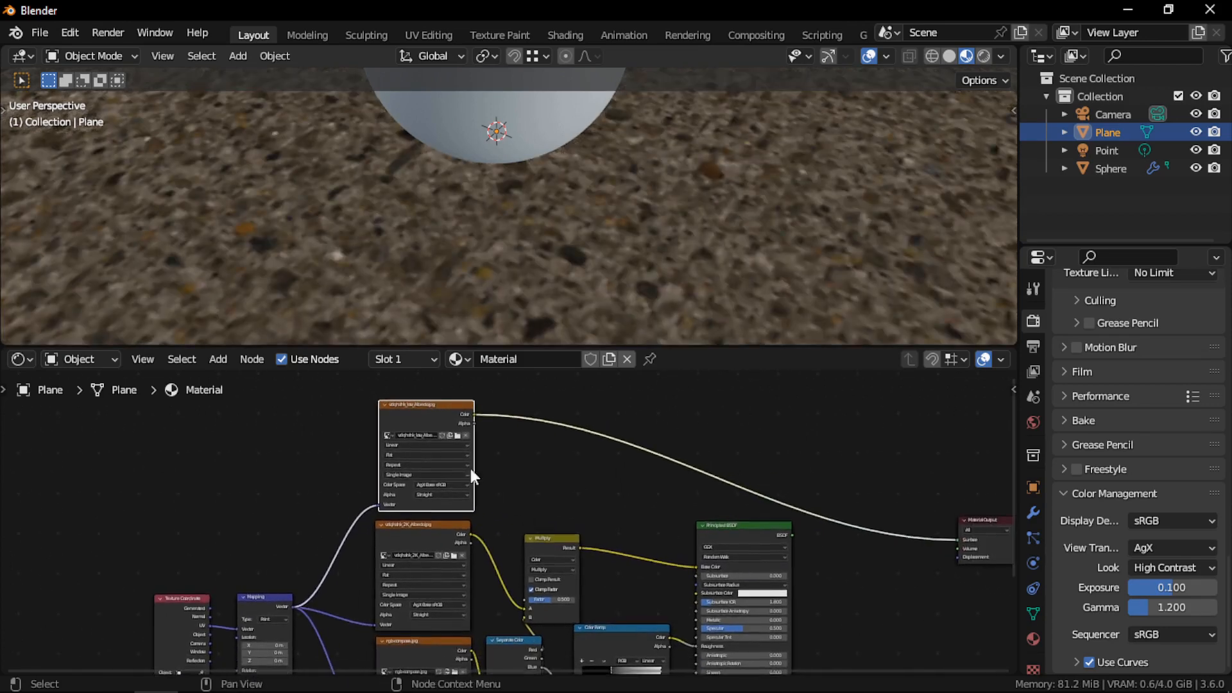
pyautogui.moveTo(441, 417); pyautogui.dragTo(443, 416)
pyautogui.scroll(-6, 624, 210)
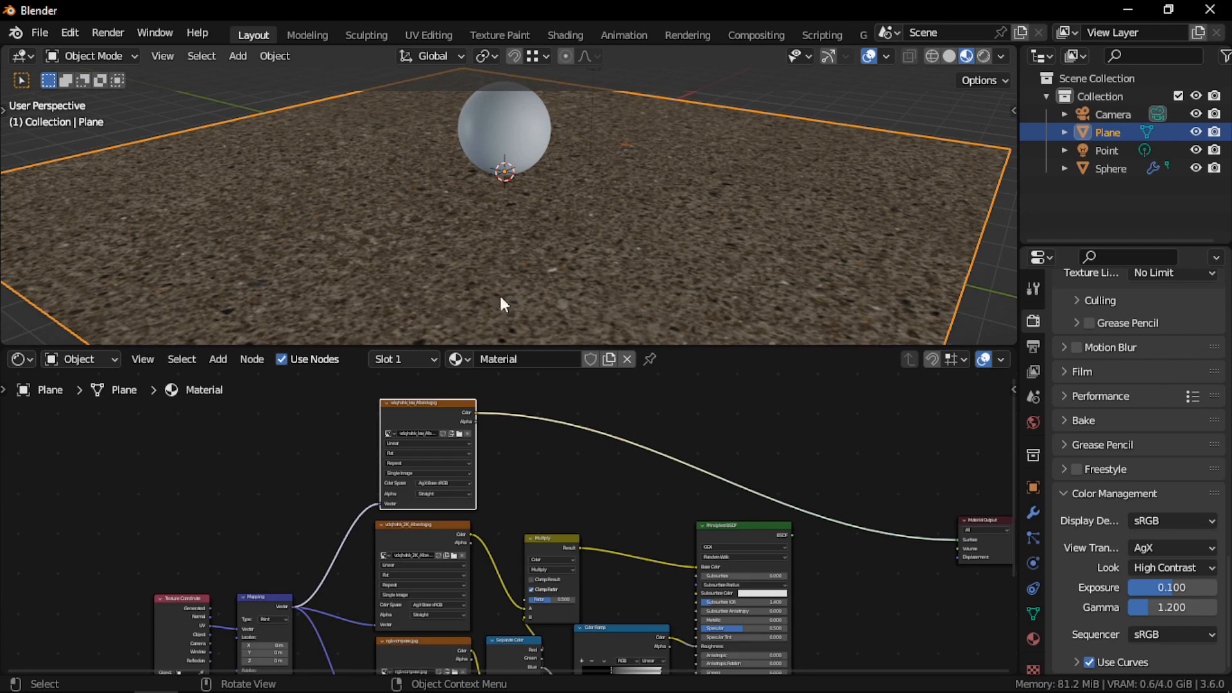
pyautogui.keyDown('ctrl'); pyautogui.keyDown('shift'); pyautogui.click(451, 526); pyautogui.keyUp('shift'); pyautogui.keyUp('ctrl')
# Move the Principled BSDF node slightly upward in the node tree.
pyautogui.moveTo(622, 471); pyautogui.dragTo(557, 485, button='middle')
pyautogui.click(469, 469)
pyautogui.moveTo(469, 470); pyautogui.dragTo(503, 496, button='middle')
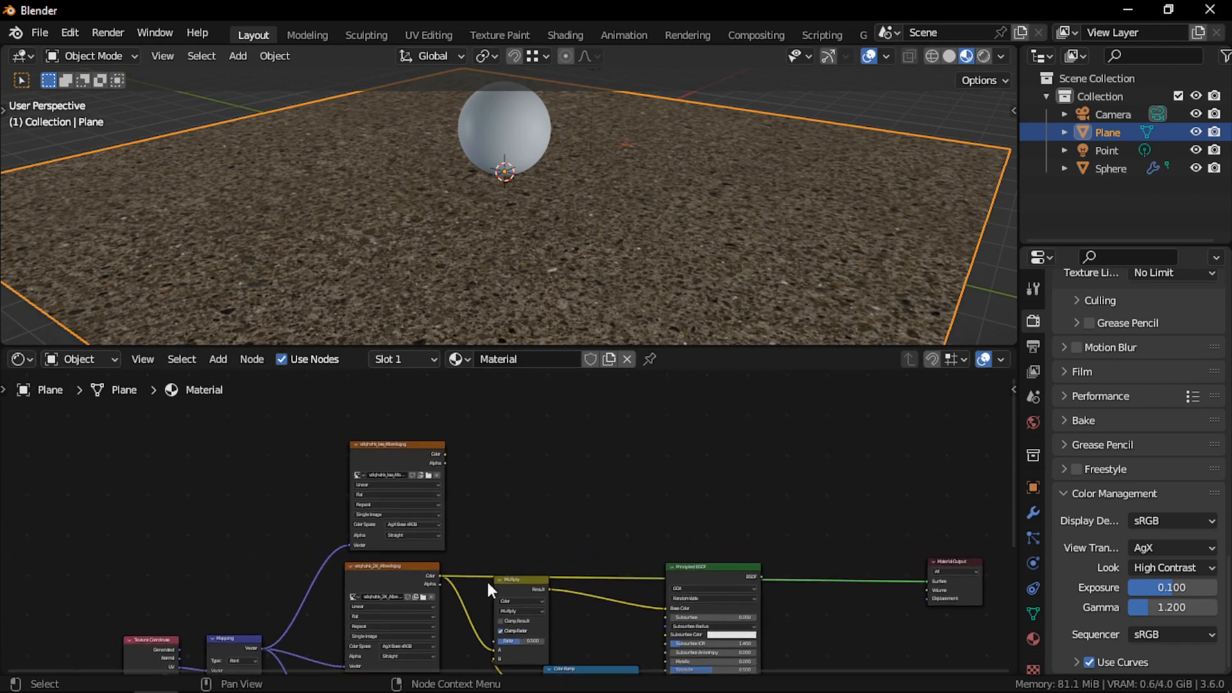
pyautogui.click(518, 597)
pyautogui.moveTo(750, 549); pyautogui.dragTo(595, 542, button='middle')
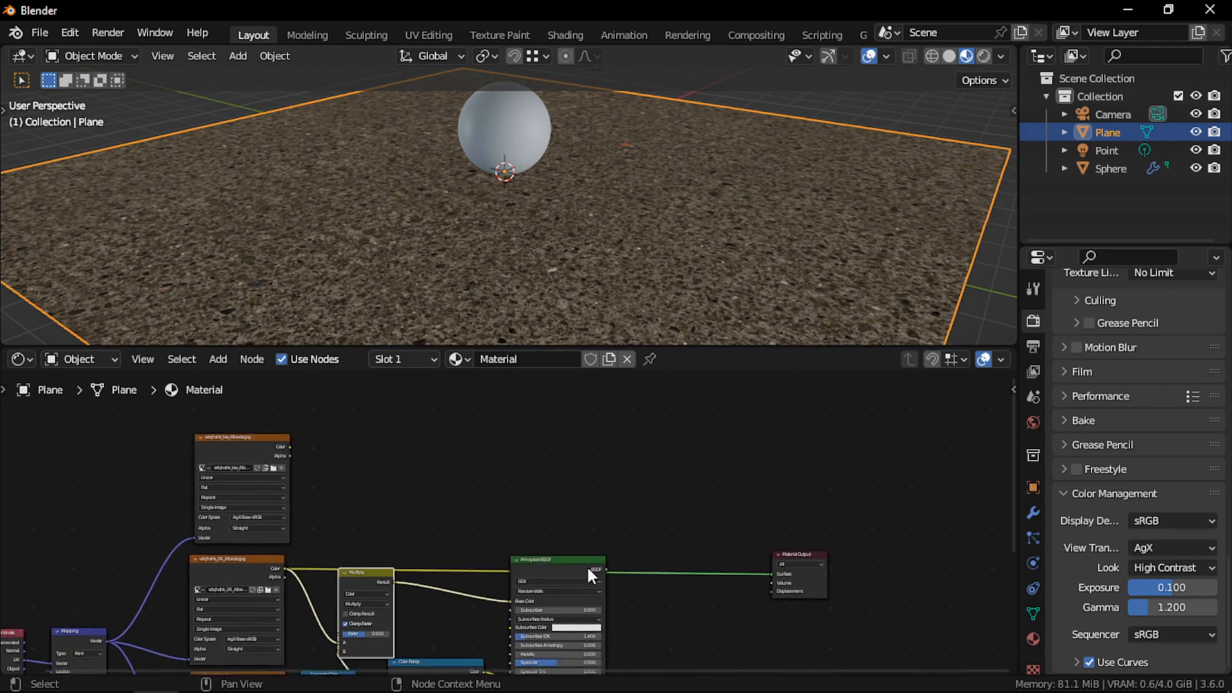
pyautogui.moveTo(586, 564); pyautogui.dragTo(572, 556)
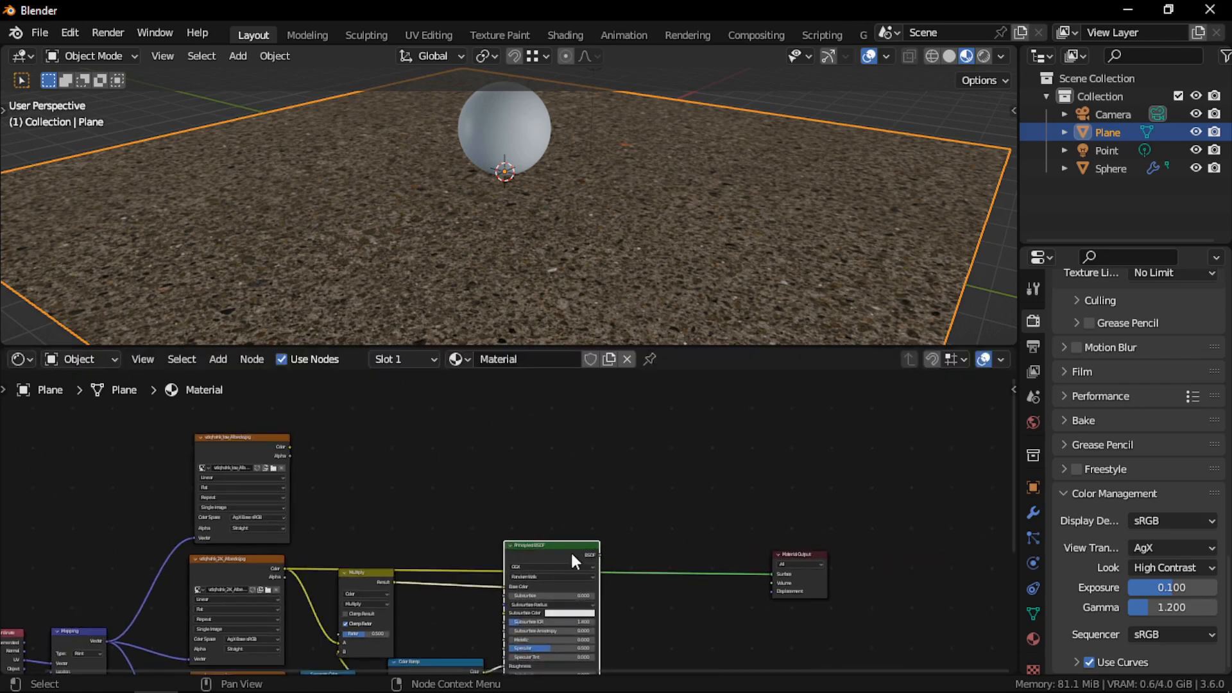
# Add a Diffuse BSDF node above the Principled BSDF node.
pyautogui.click(572, 490)
pyautogui.scroll(2, 583, 482)
pyautogui.hotkey('shift', 'a')
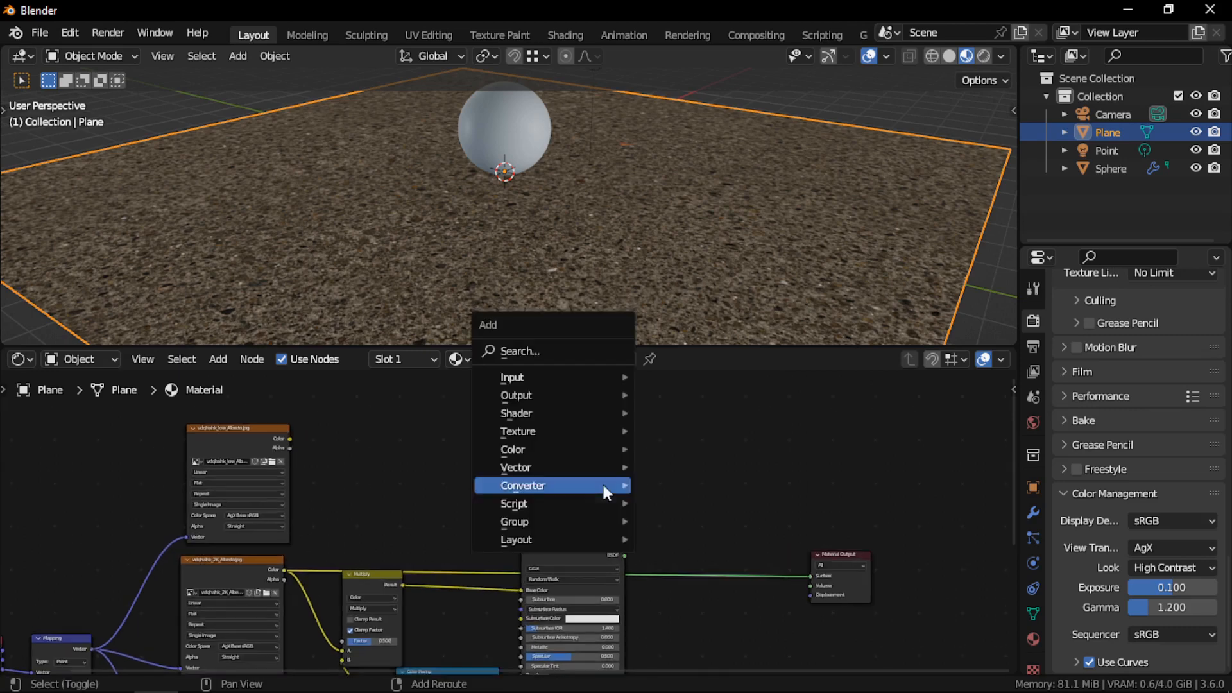
pyautogui.moveTo(572, 413)
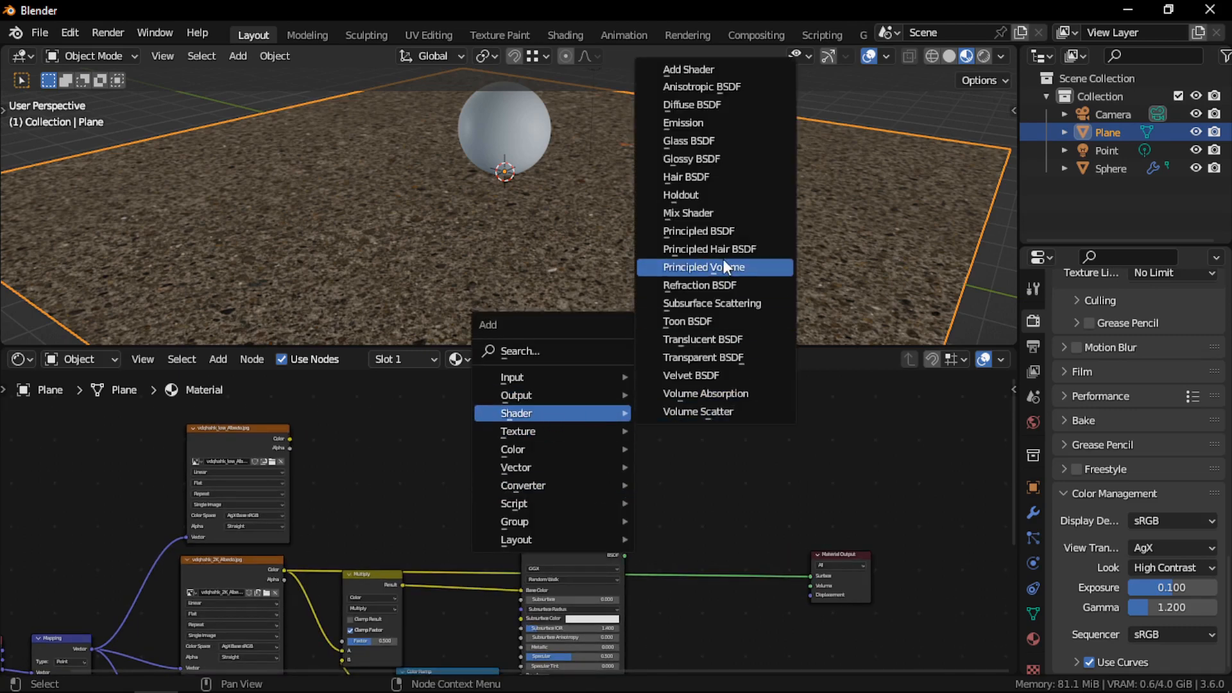
pyautogui.click(731, 105)
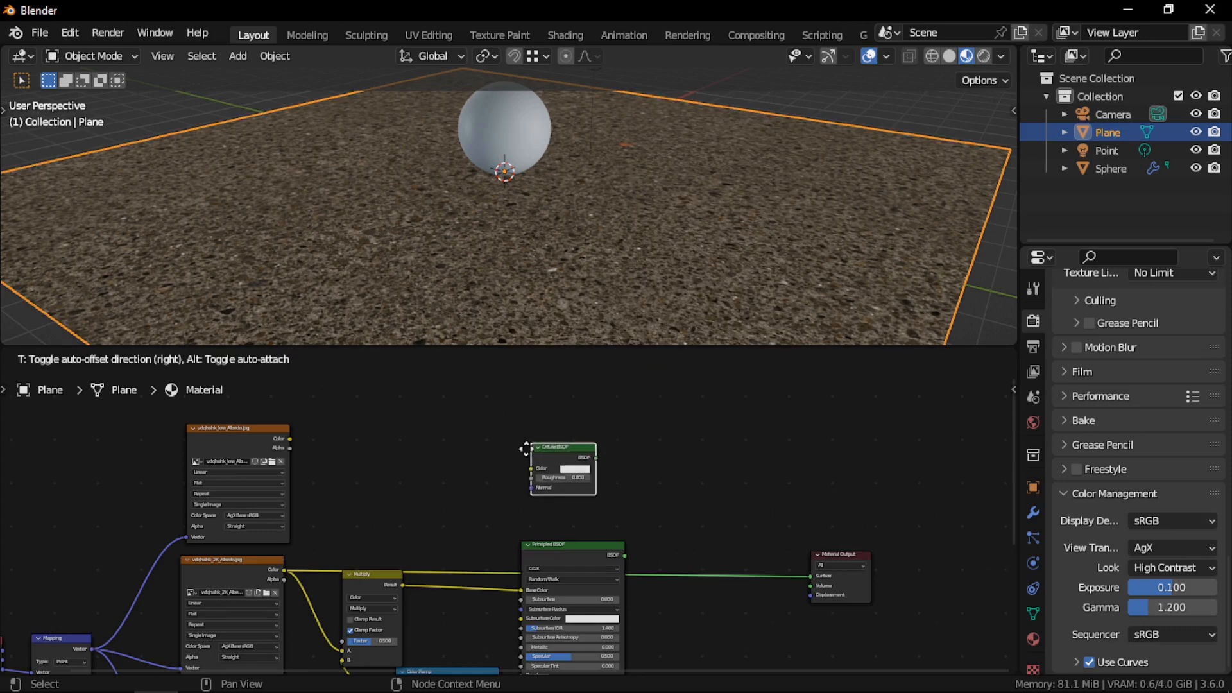
pyautogui.click(524, 456)
# Preview the Diffuse BSDF on the plane, link the low albedo texture's color to its Color input, and reposition the node.
pyautogui.keyDown('ctrl'); pyautogui.keyDown('shift'); pyautogui.click(558, 459); pyautogui.keyUp('shift'); pyautogui.keyUp('ctrl')
pyautogui.moveTo(291, 438); pyautogui.dragTo(529, 475)
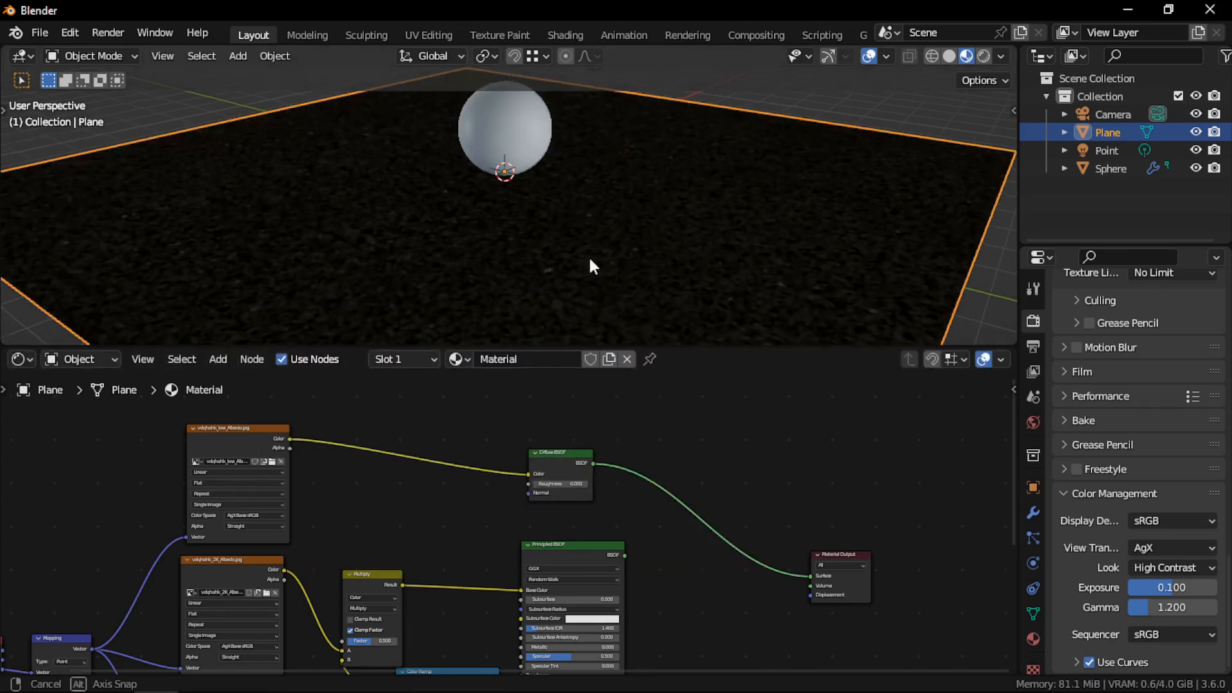
pyautogui.scroll(3, 587, 256)
pyautogui.moveTo(575, 466); pyautogui.dragTo(591, 480)
pyautogui.scroll(-3, 591, 258)
pyautogui.scroll(3, 383, 495)
pyautogui.moveTo(385, 501); pyautogui.dragTo(405, 508, button='middle')
pyautogui.hotkey('shift', 'a')
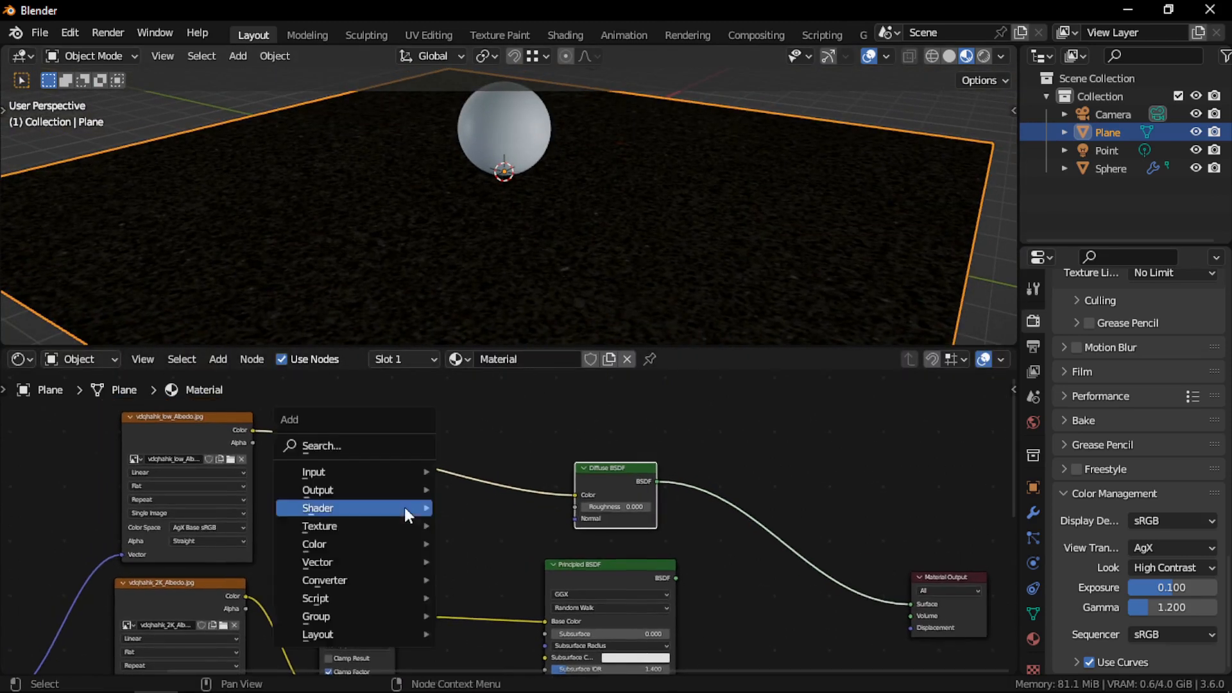
pyautogui.moveTo(401, 532)
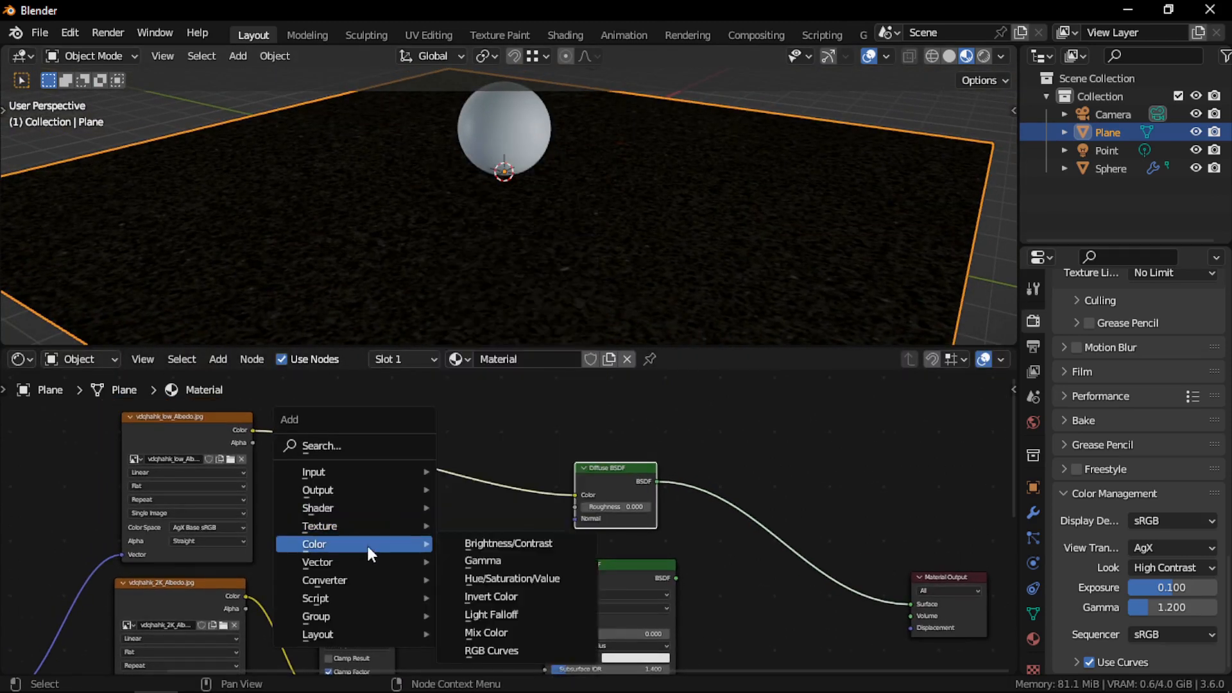
pyautogui.press('Escape')
pyautogui.hotkey('shift', 'a')
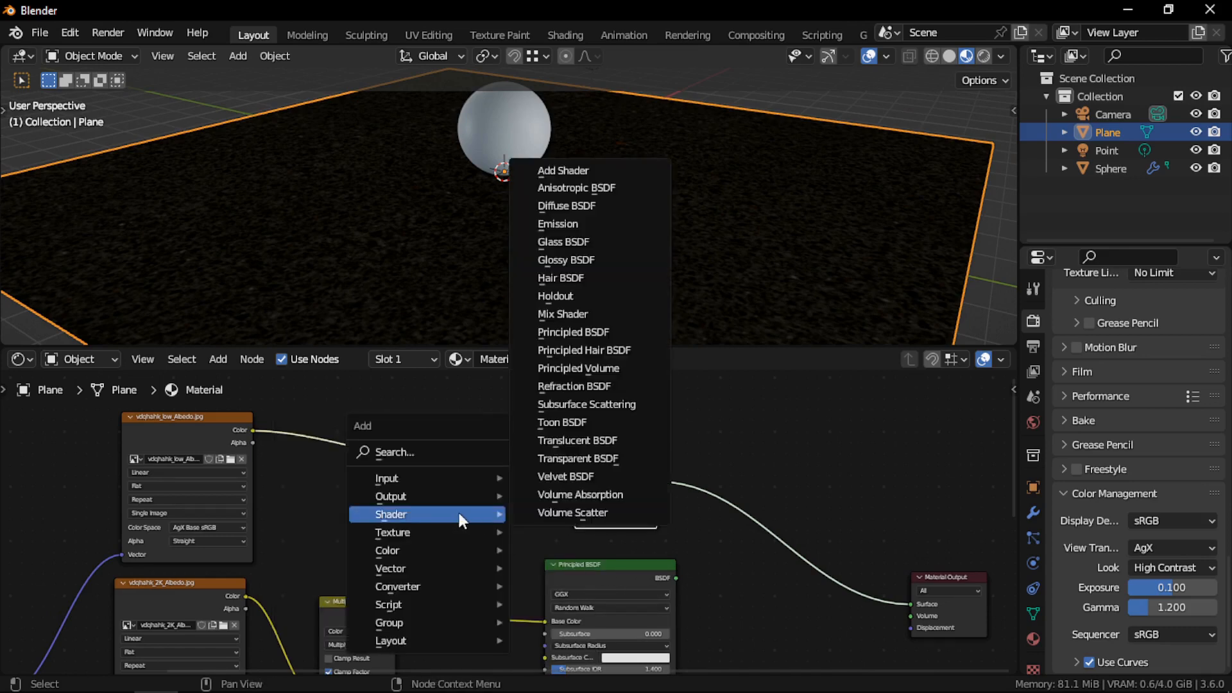
pyautogui.moveTo(442, 546)
pyautogui.press('Escape')
# Combine the Diffuse and Principled BSDFs with a Mix Shader feeding the material's surface, and arrange the Mix Shader and Material Output nodes.
pyautogui.keyDown('ctrl'); pyautogui.keyDown('shift'); pyautogui.moveTo(637, 573); pyautogui.dragTo(629, 513, button='right'); pyautogui.keyUp('shift'); pyautogui.keyUp('ctrl')
pyautogui.moveTo(764, 529); pyautogui.dragTo(682, 540, button='middle')
pyautogui.moveTo(682, 540); pyautogui.dragTo(717, 518)
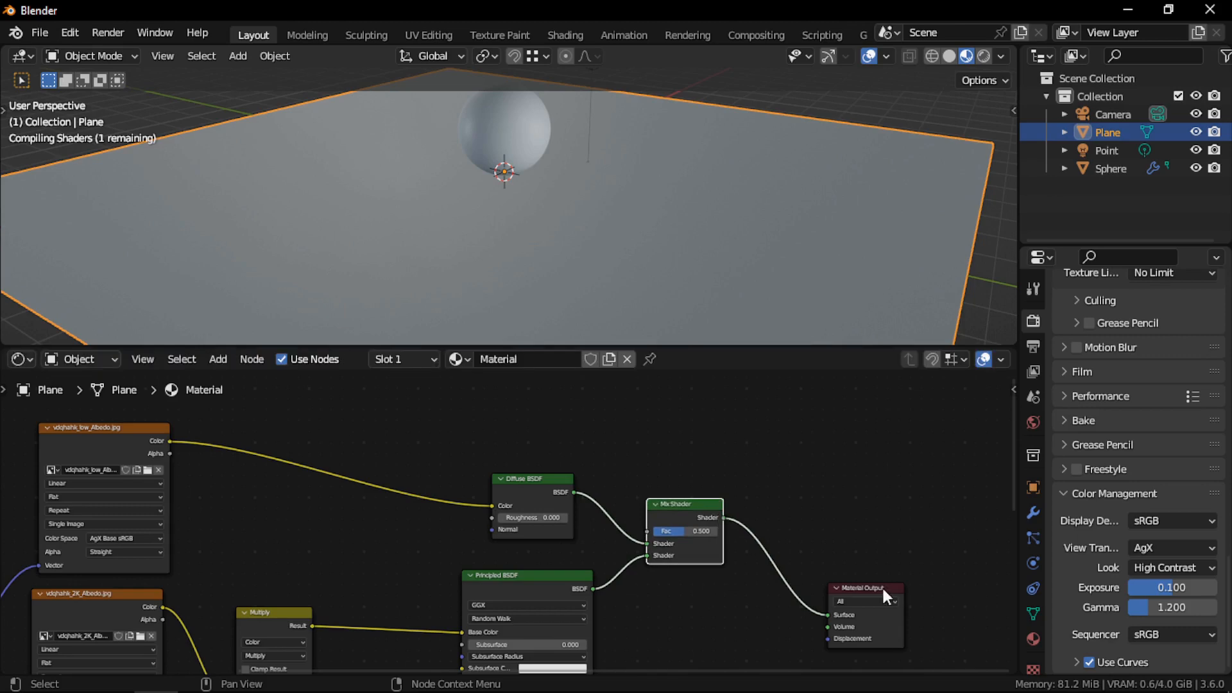
pyautogui.moveTo(881, 588); pyautogui.dragTo(866, 501)
pyautogui.moveTo(733, 450); pyautogui.dragTo(763, 502, button='middle')
pyautogui.scroll(1, 757, 502)
pyautogui.moveTo(509, 459); pyautogui.dragTo(602, 494, button='middle')
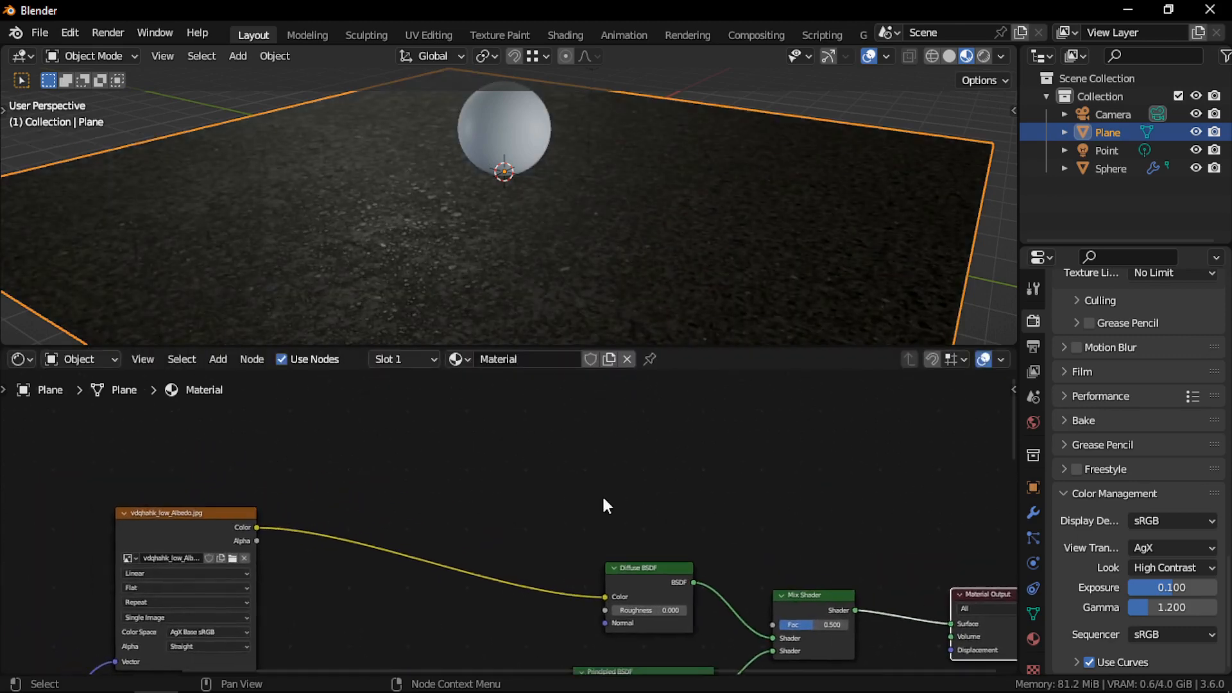
# Swap the Mix Shader's inputs so the Principled BSDF comes first and the Diffuse BSDF second.
pyautogui.scroll(-3, 738, 577)
pyautogui.moveTo(738, 578)
pyautogui.mouseDown(button='middle')
pyautogui.moveTo(697, 554)
pyautogui.moveTo(744, 600)
pyautogui.mouseUp(button='middle')
pyautogui.scroll(2, 706, 577)
pyautogui.moveTo(746, 614)
pyautogui.mouseDown()
pyautogui.moveTo(693, 645)
pyautogui.moveTo(748, 602)
pyautogui.mouseUp()
pyautogui.scroll(5, 664, 243)
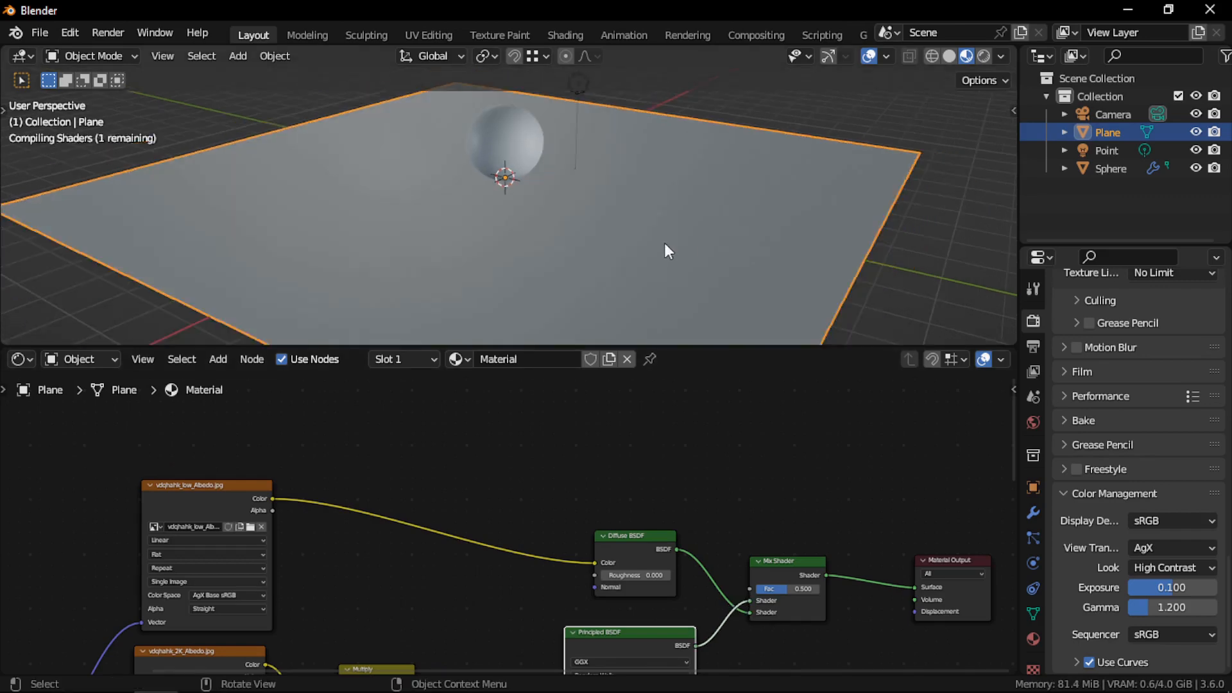
pyautogui.scroll(-3, 557, 542)
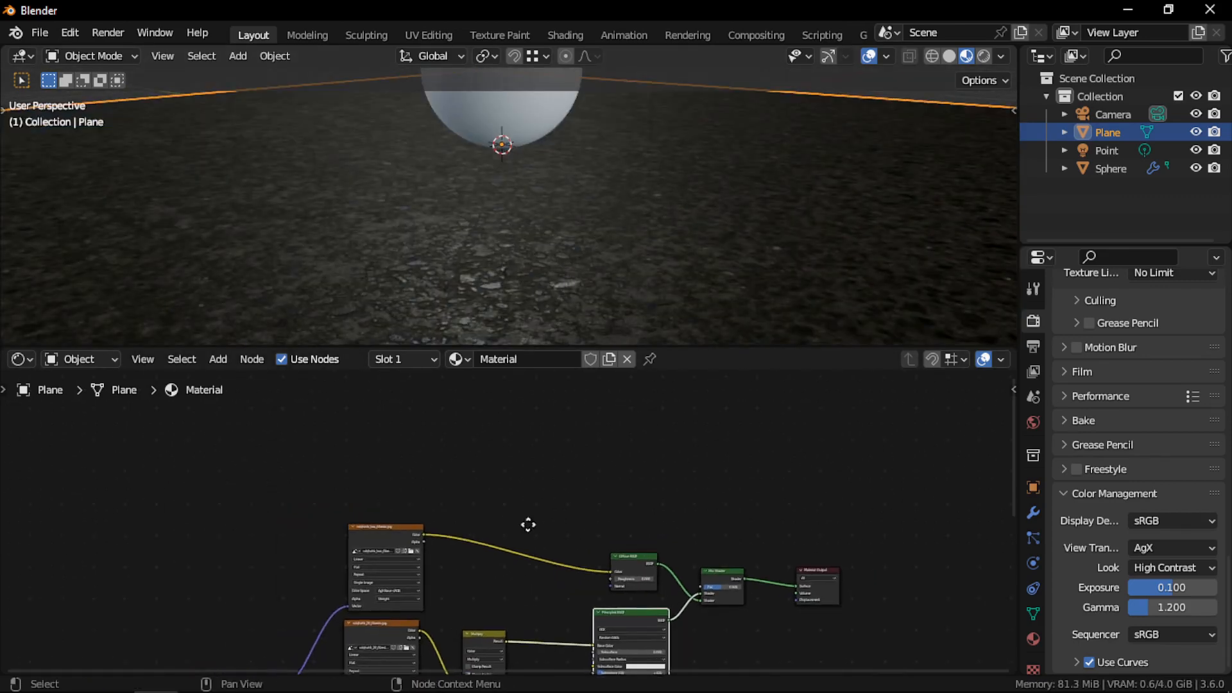
# Add a second Texture Coordinate node above the low albedo texture.
pyautogui.hotkey('shift', 'a')
pyautogui.moveTo(462, 453)
pyautogui.click(602, 379)
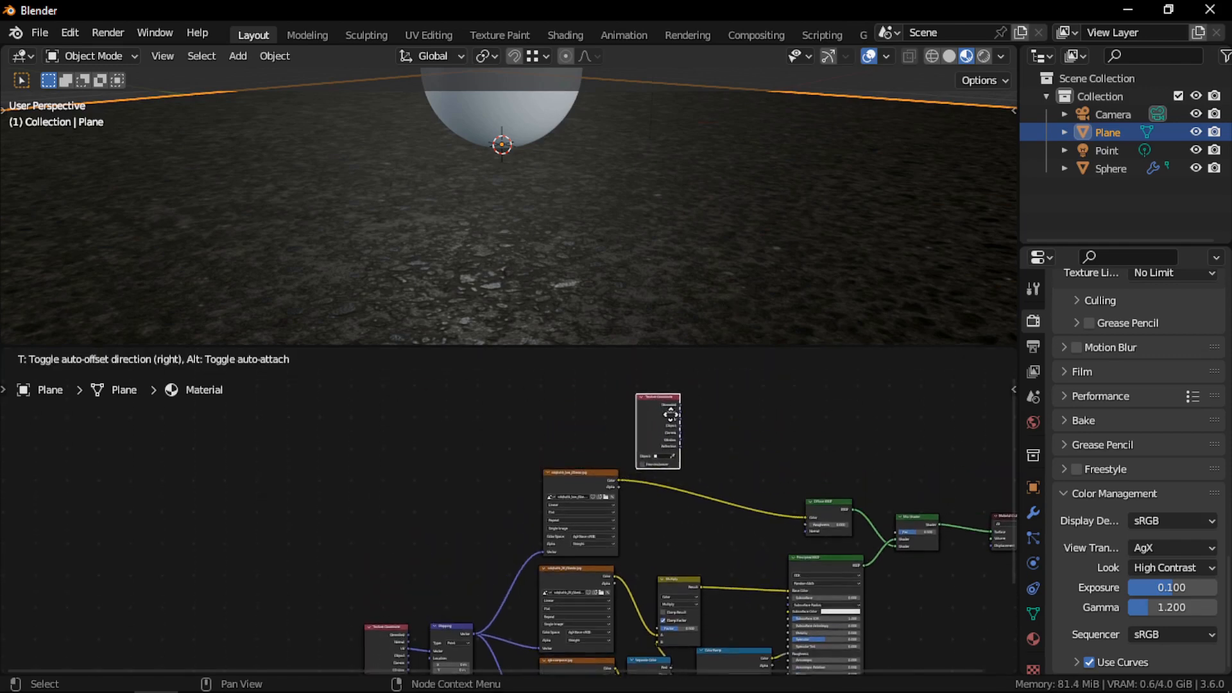
pyautogui.click(703, 407)
pyautogui.moveTo(819, 486); pyautogui.dragTo(570, 612, button='middle')
pyautogui.scroll(4, 513, 608)
pyautogui.scroll(2, 488, 565)
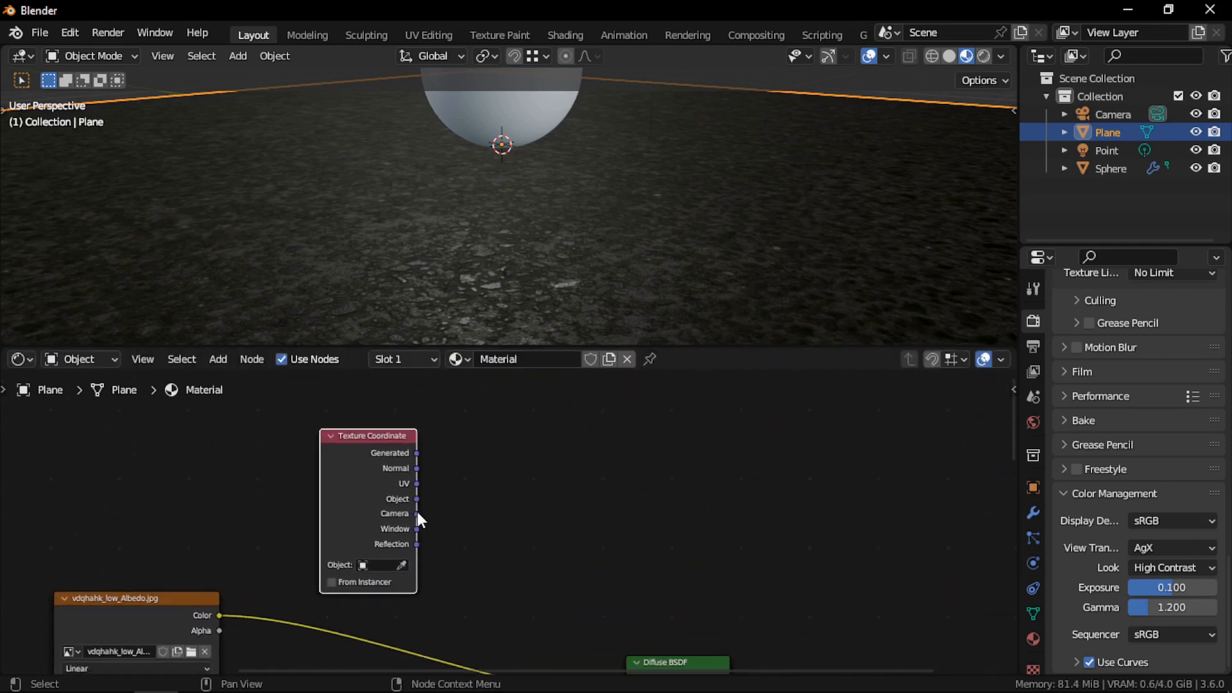
# Add a Separate XYZ node and link the new Texture Coordinate node's Camera output to its Vector input.
pyautogui.moveTo(417, 514); pyautogui.dragTo(519, 480)
pyautogui.moveTo(562, 286); pyautogui.dragTo(580, 268, button='middle')
pyautogui.scroll(-3, 591, 488)
pyautogui.moveTo(591, 489); pyautogui.dragTo(565, 500, button='middle')
pyautogui.scroll(2, 564, 500)
pyautogui.hotkey('shift', 'a')
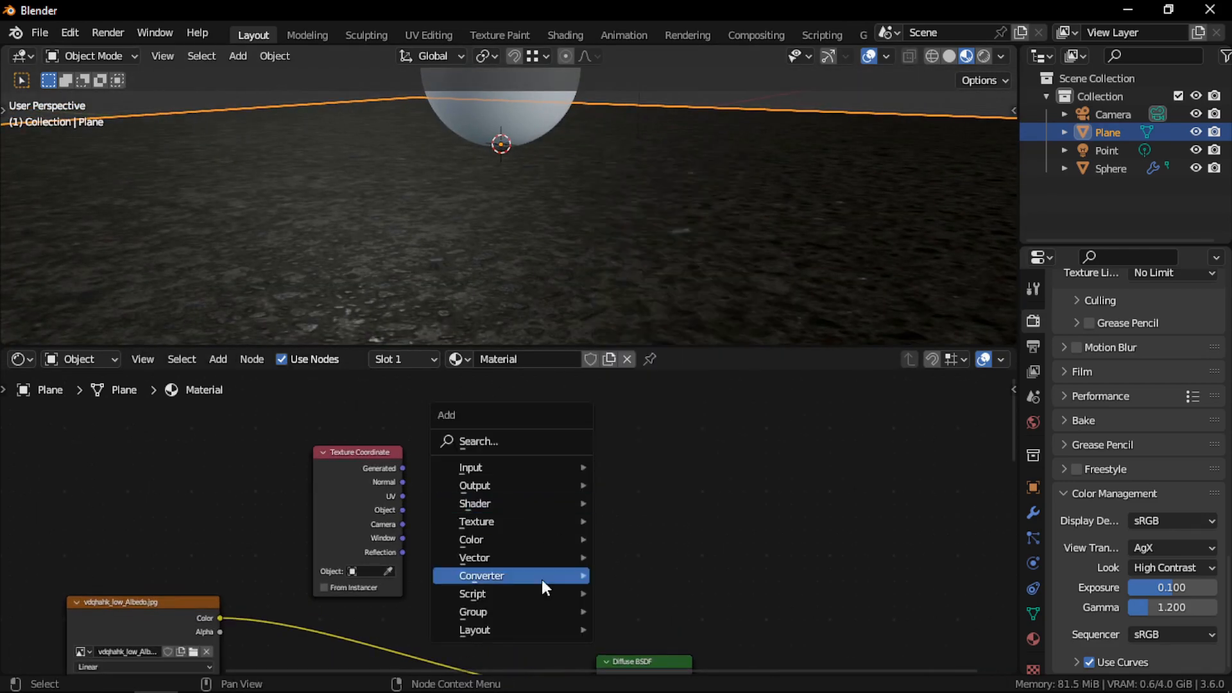
pyautogui.moveTo(540, 585)
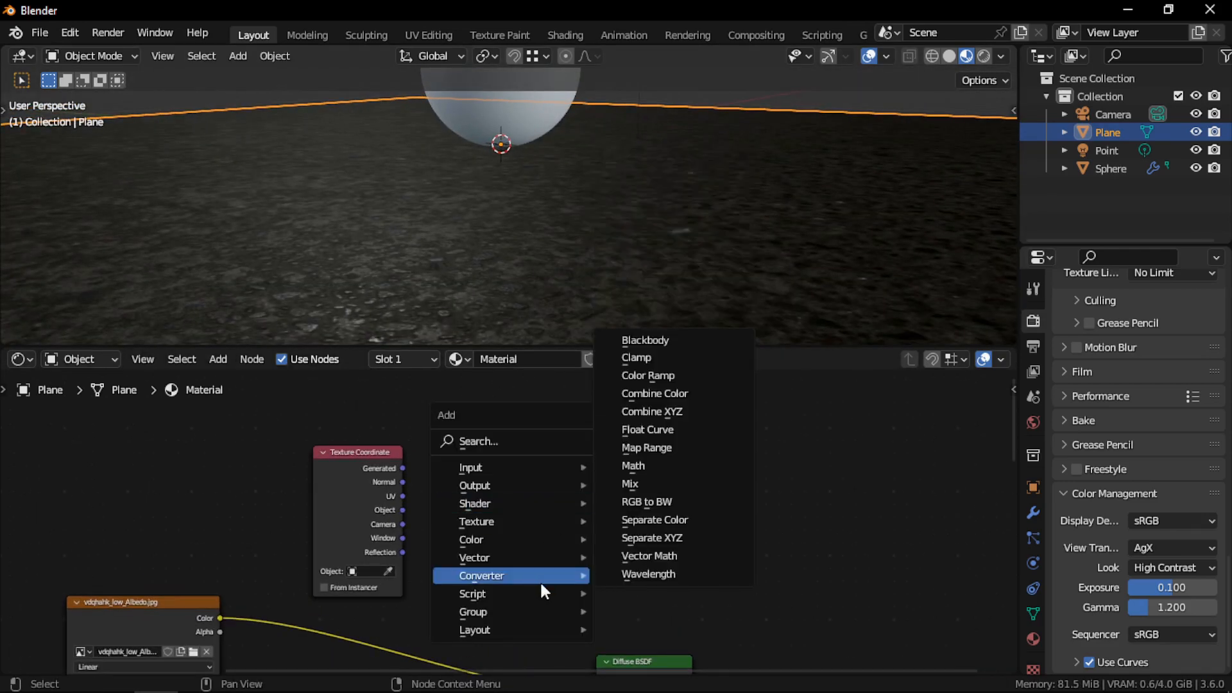
pyautogui.click(664, 540)
pyautogui.click(475, 453)
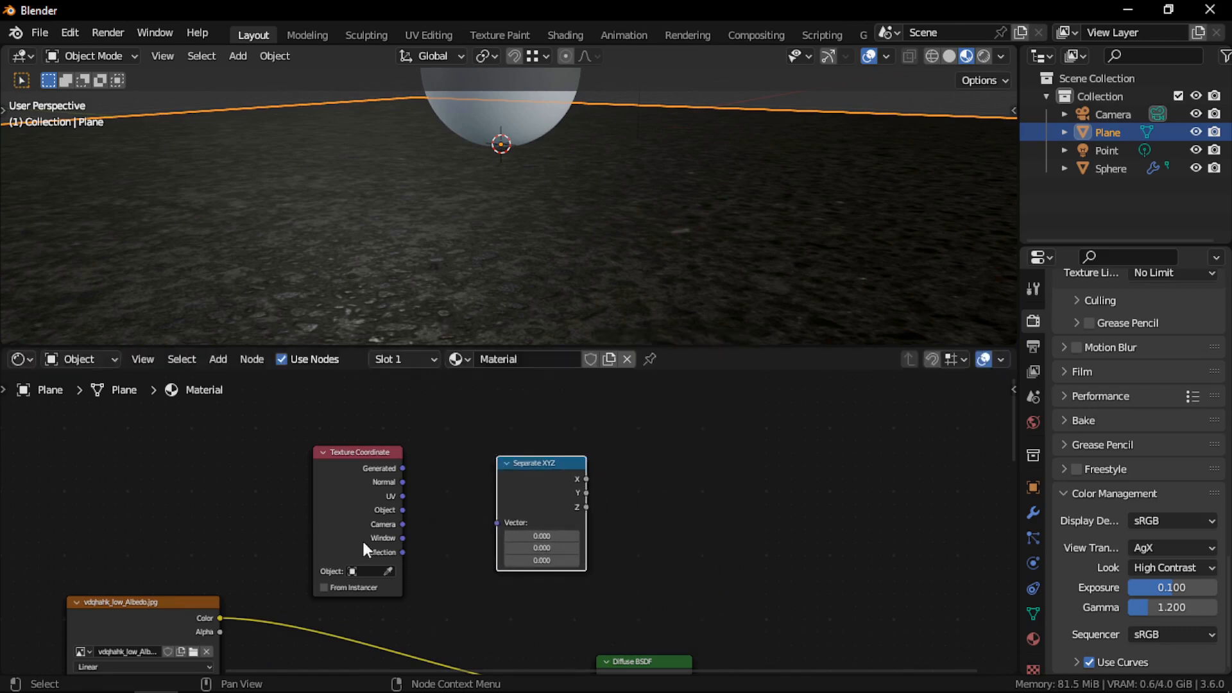
pyautogui.moveTo(403, 524); pyautogui.dragTo(468, 501)
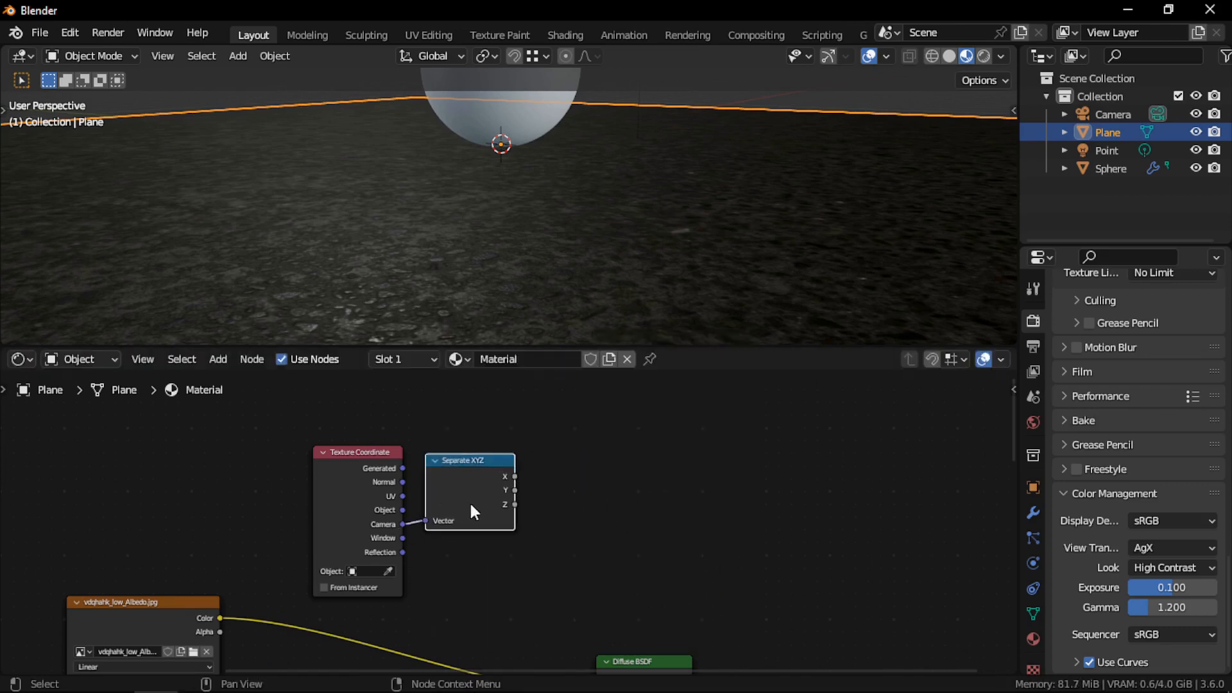
# Preview the Separate XYZ node's Z output on the plane.
pyautogui.keyDown('ctrl'); pyautogui.keyDown('shift'); pyautogui.click(469, 501); pyautogui.keyUp('shift'); pyautogui.keyUp('ctrl')
pyautogui.keyDown('ctrl'); pyautogui.keyDown('shift'); pyautogui.click(468, 501); pyautogui.keyUp('shift'); pyautogui.keyUp('ctrl')
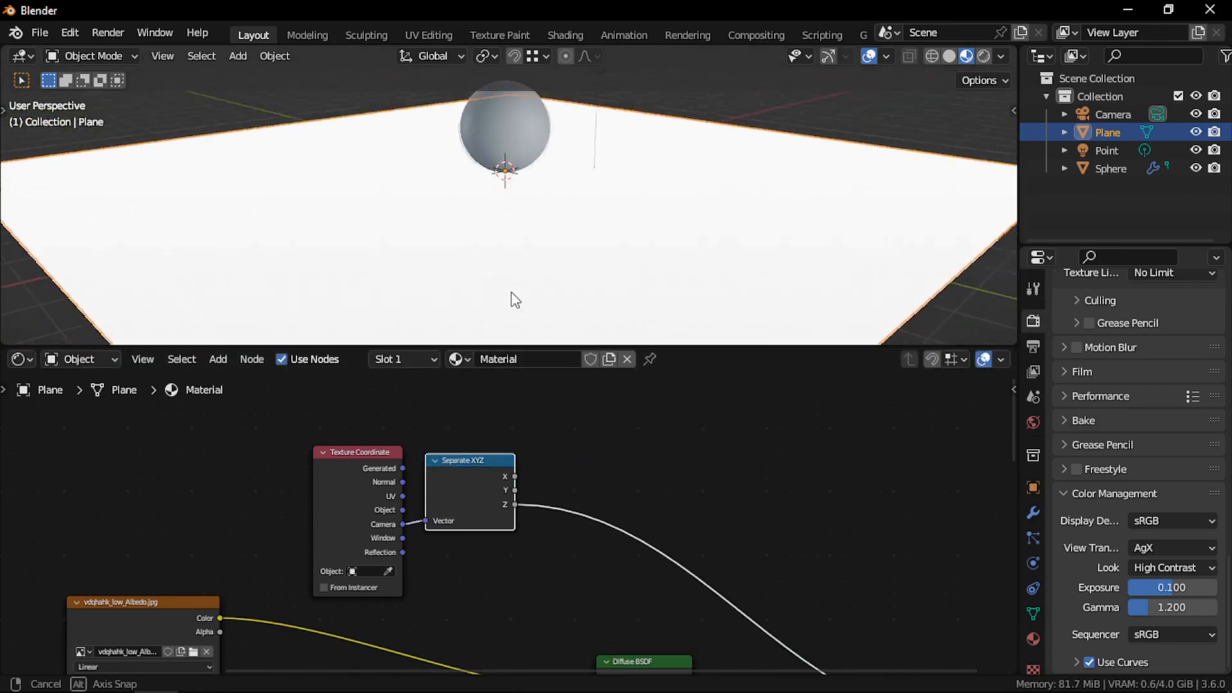
pyautogui.scroll(1, 636, 503)
pyautogui.hotkey('shift', 'a')
pyautogui.press('Escape')
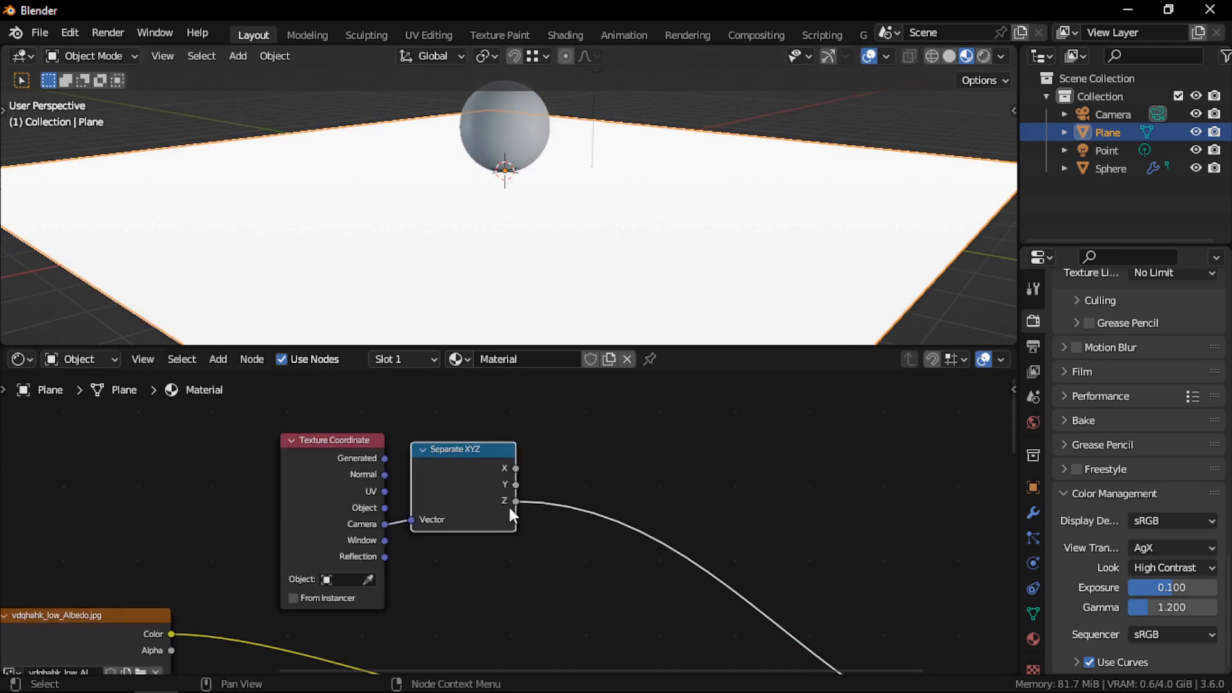
# Add a Subtract math node fed by the Separate XYZ node's Z output and preview its result on the plane.
pyautogui.moveTo(517, 503); pyautogui.dragTo(538, 536)
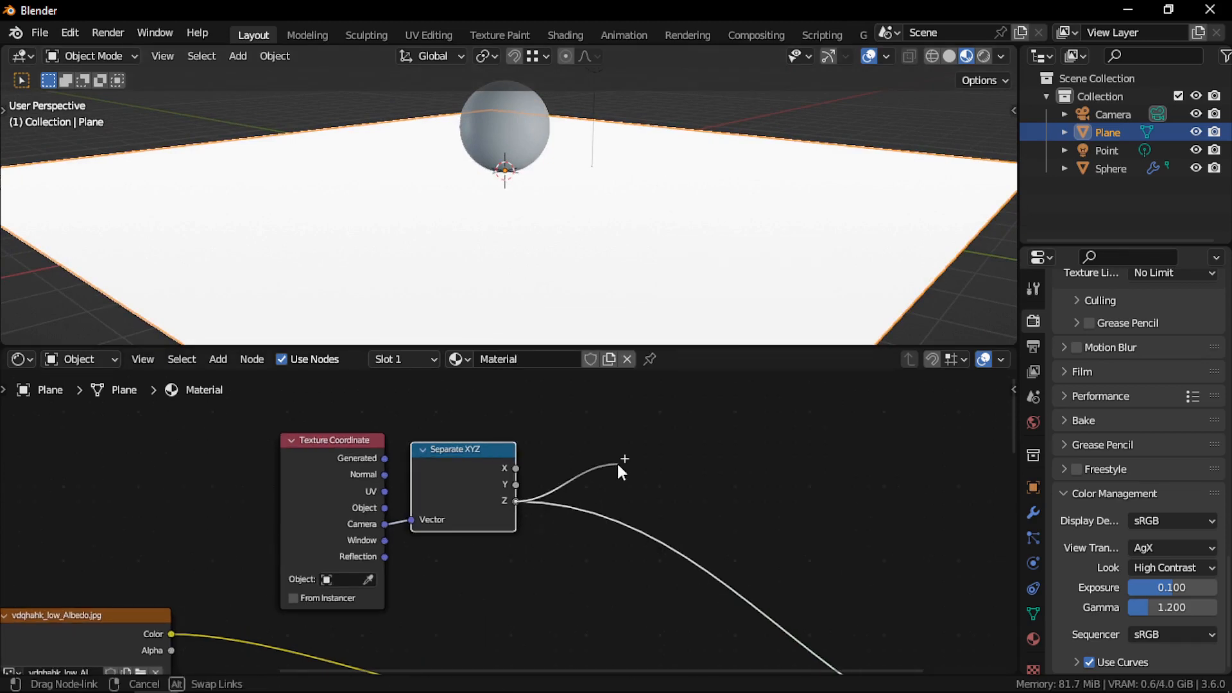
pyautogui.moveTo(617, 460); pyautogui.dragTo(626, 464)
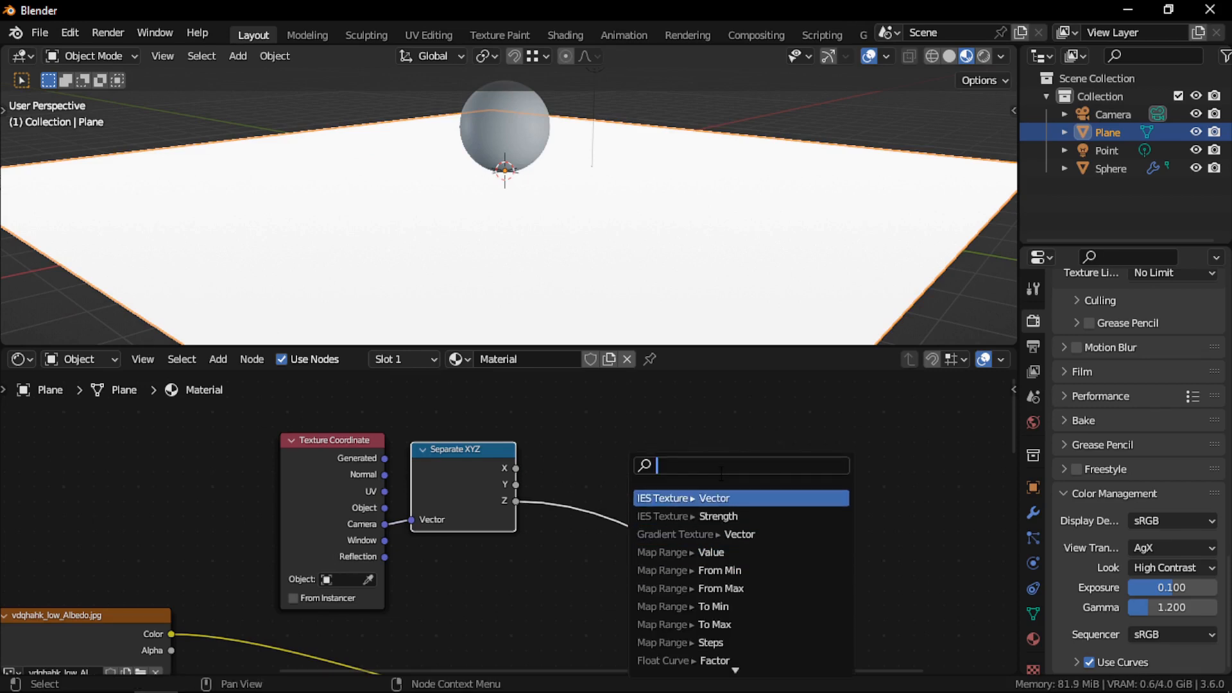
pyautogui.write('sub')
pyautogui.press('Return')
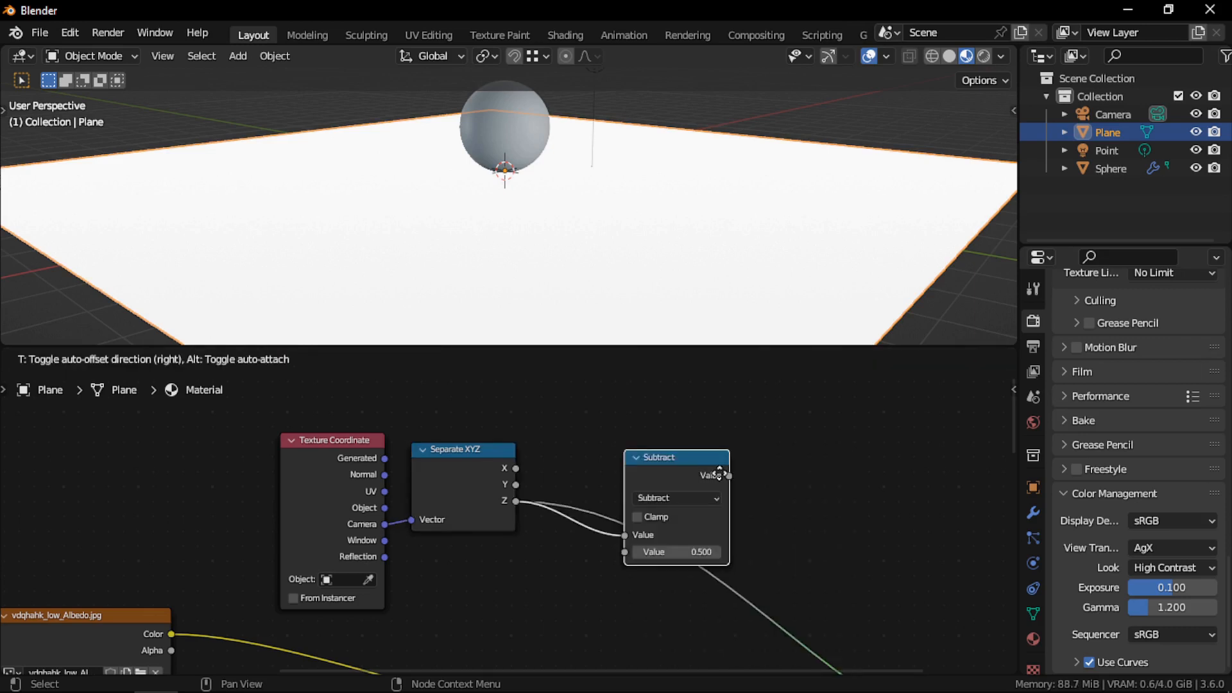
pyautogui.click(640, 461)
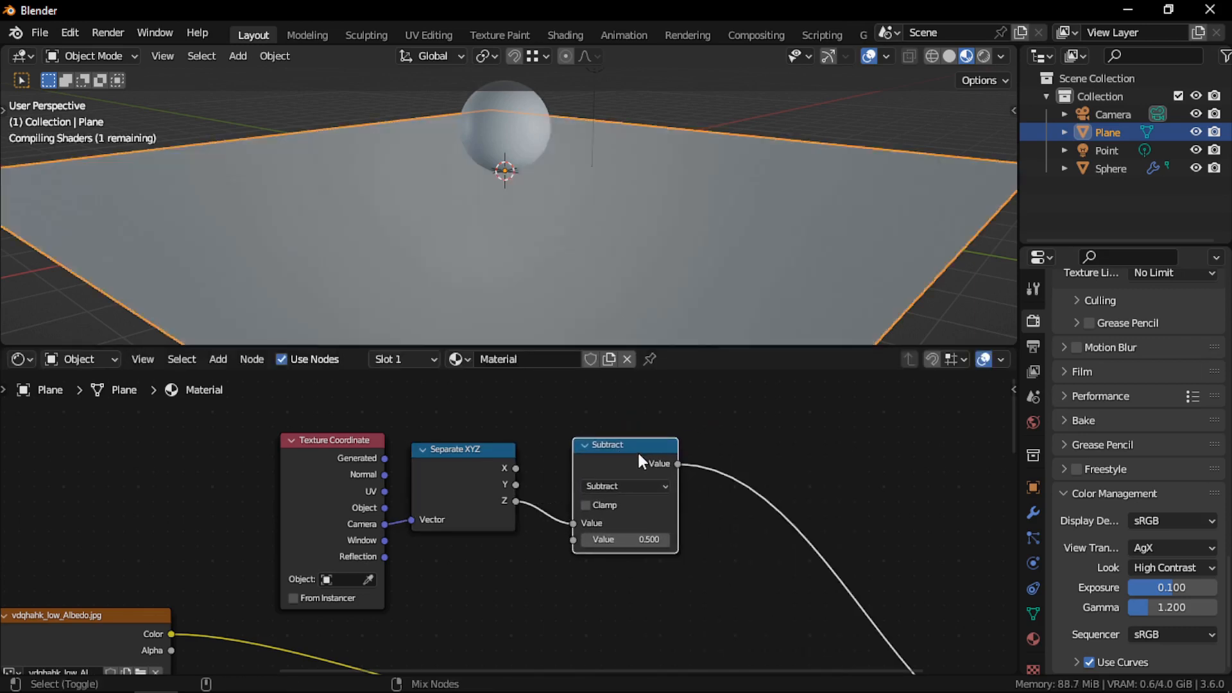
# Set the Subtract node's value to 3.
pyautogui.moveTo(644, 541)
pyautogui.mouseDown()
pyautogui.moveTo(629, 541)
pyautogui.moveTo(657, 541)
pyautogui.moveTo(626, 543)
pyautogui.mouseUp()
pyautogui.click(634, 544)
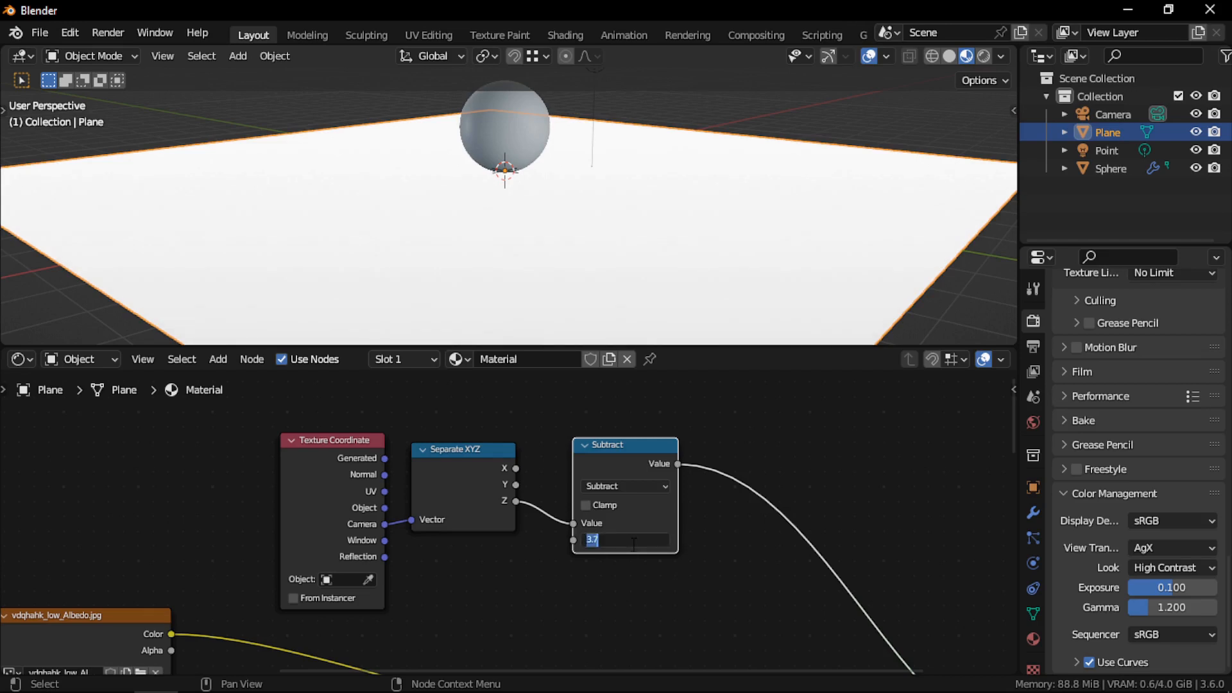
pyautogui.write('3')
pyautogui.press('Return')
# Examine how the camera-distance mask falls across the plane close to the sphere.
pyautogui.scroll(-2, 728, 491)
pyautogui.scroll(5, 667, 247)
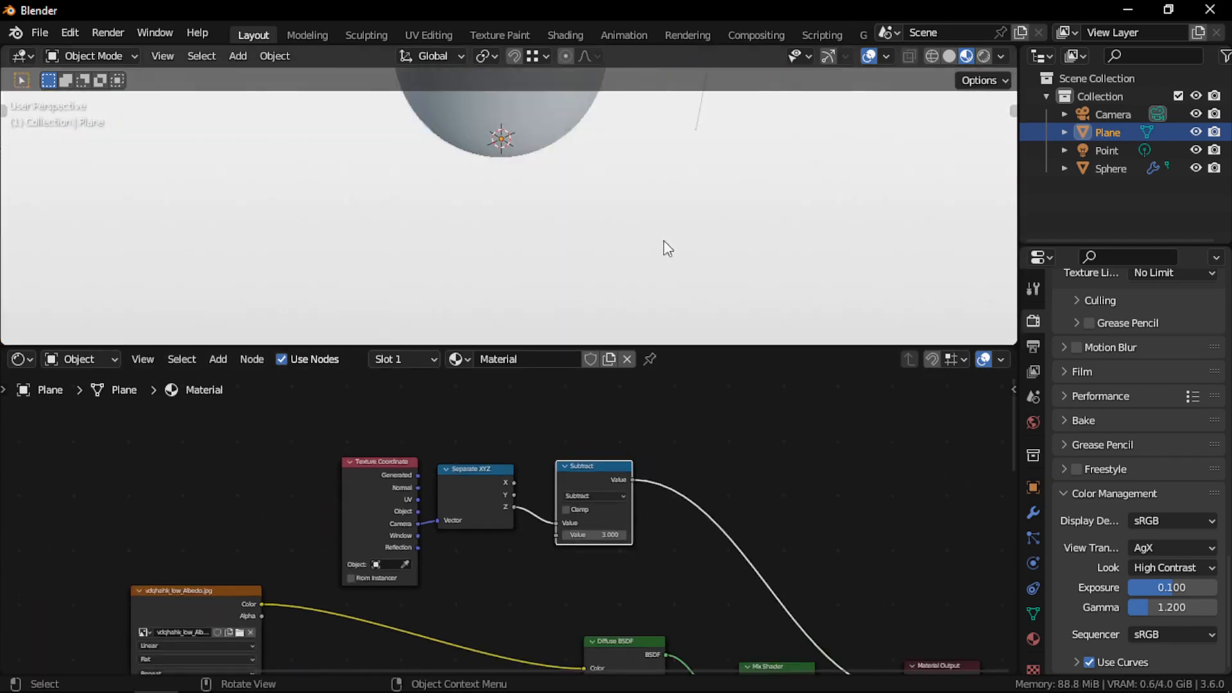
pyautogui.scroll(5, 663, 240)
pyautogui.keyDown('shift'); pyautogui.moveTo(628, 163); pyautogui.dragTo(655, 313, button='middle'); pyautogui.keyUp('shift')
pyautogui.scroll(2, 657, 284)
pyautogui.scroll(-4, 657, 283)
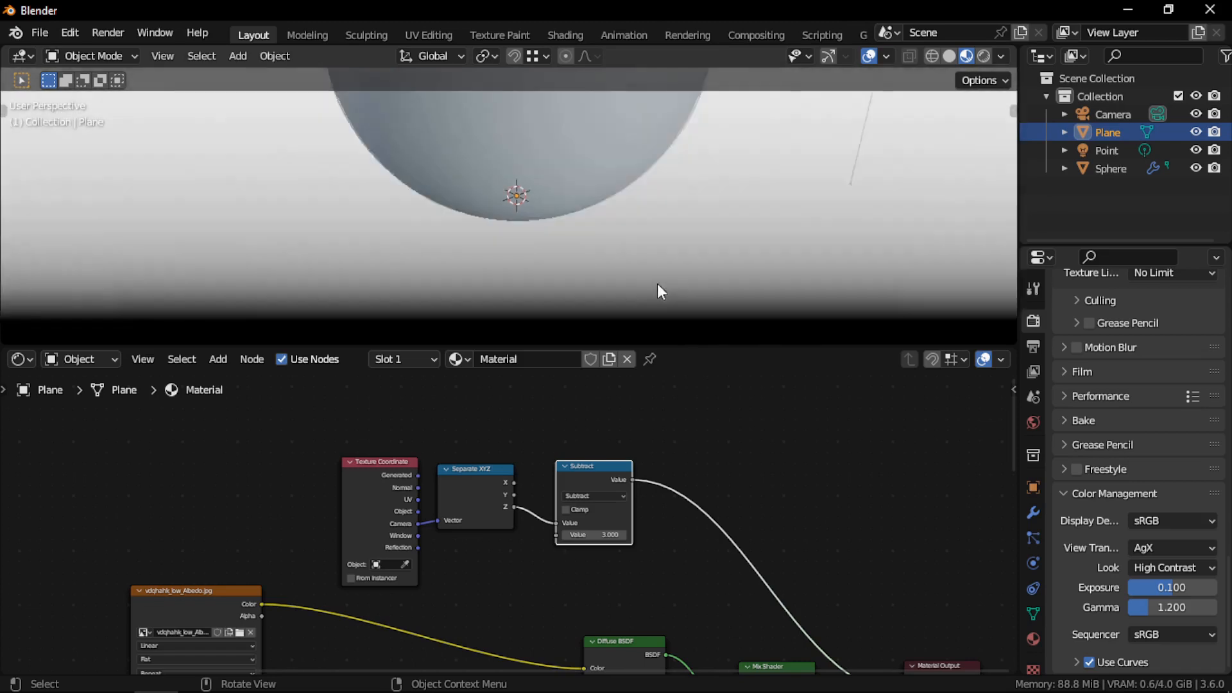
pyautogui.scroll(-1, 657, 283)
pyautogui.scroll(2, 657, 284)
# Set the Subtract node's value to 6.
pyautogui.click(613, 535)
pyautogui.write('5')
pyautogui.press('Return')
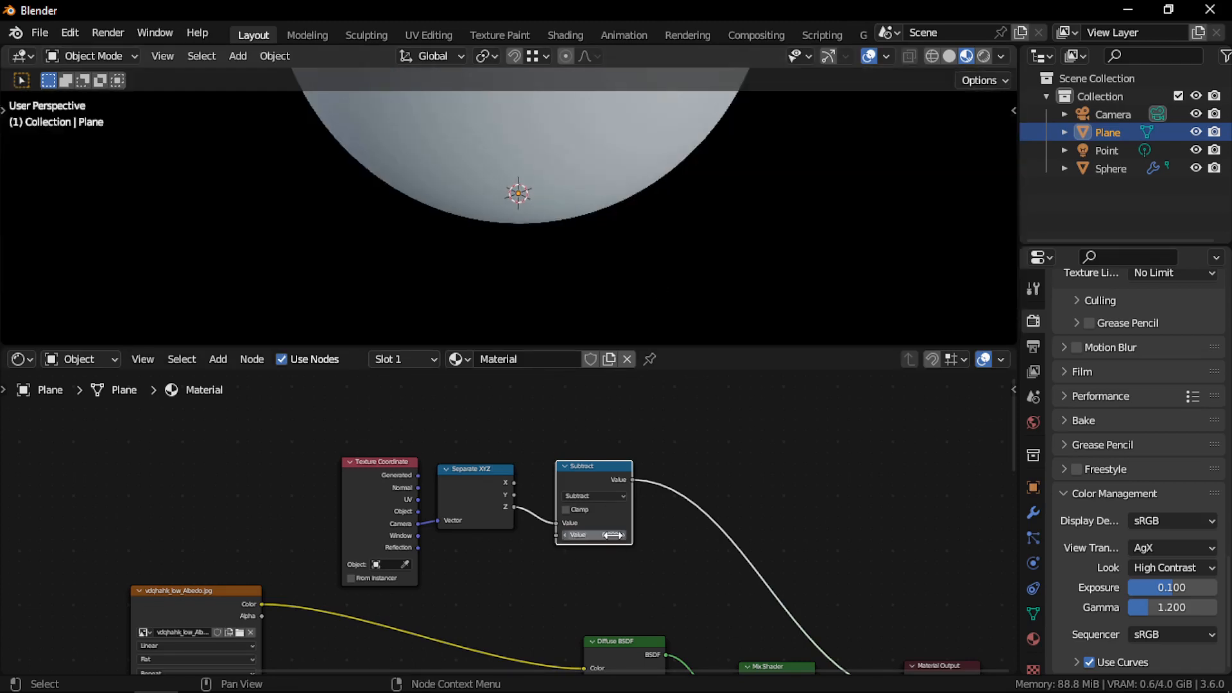
# Examine the updated distance mask on the plane from low and raised angles at several distances.
pyautogui.scroll(-6, 608, 288)
pyautogui.moveTo(607, 288)
pyautogui.mouseDown(button='middle')
pyautogui.moveTo(604, 213)
pyautogui.moveTo(606, 264)
pyautogui.mouseUp(button='middle')
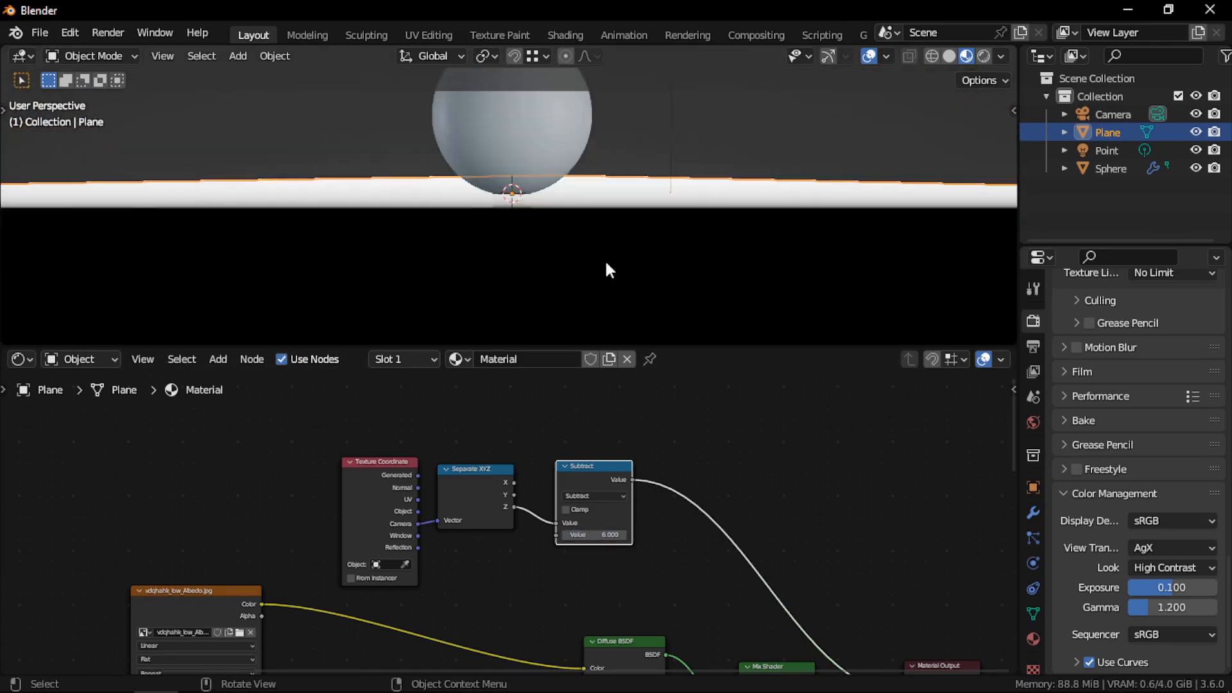
pyautogui.scroll(-2, 605, 259)
pyautogui.moveTo(607, 194); pyautogui.dragTo(621, 252, button='middle')
pyautogui.scroll(2, 626, 225)
pyautogui.scroll(2, 622, 252)
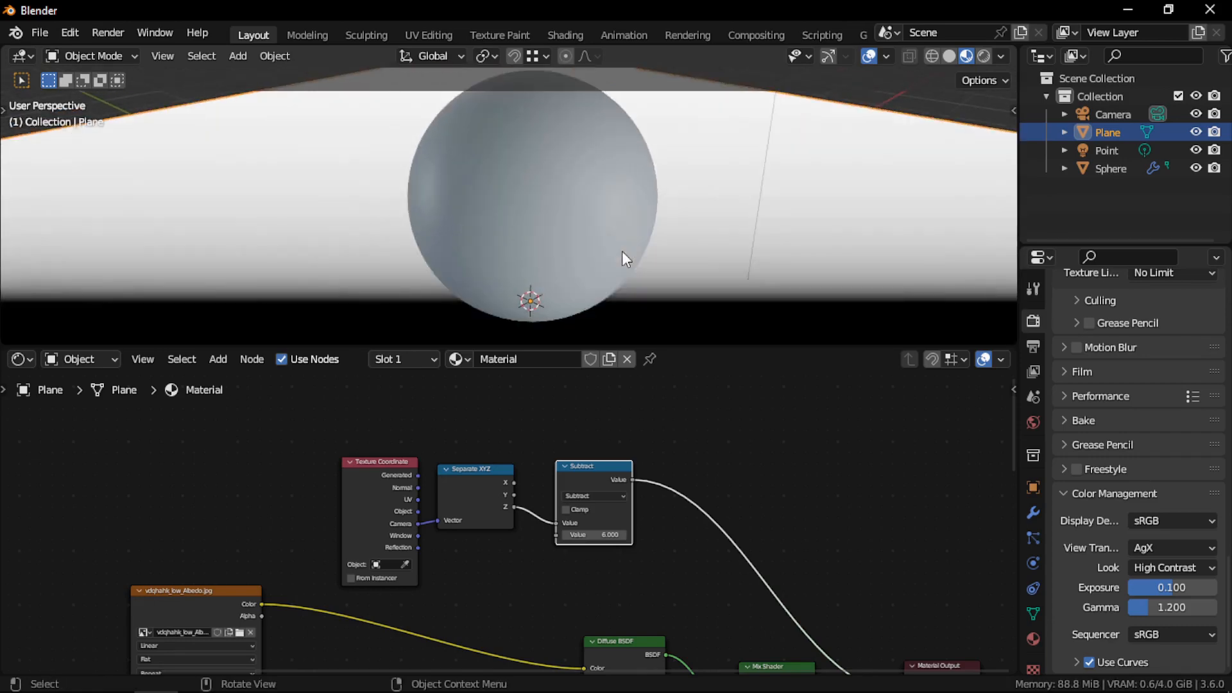
pyautogui.scroll(-2, 622, 251)
pyautogui.scroll(2, 622, 252)
# Assign the plane's existing material to the sphere and check the distance mask on it from near and far.
pyautogui.click(547, 223)
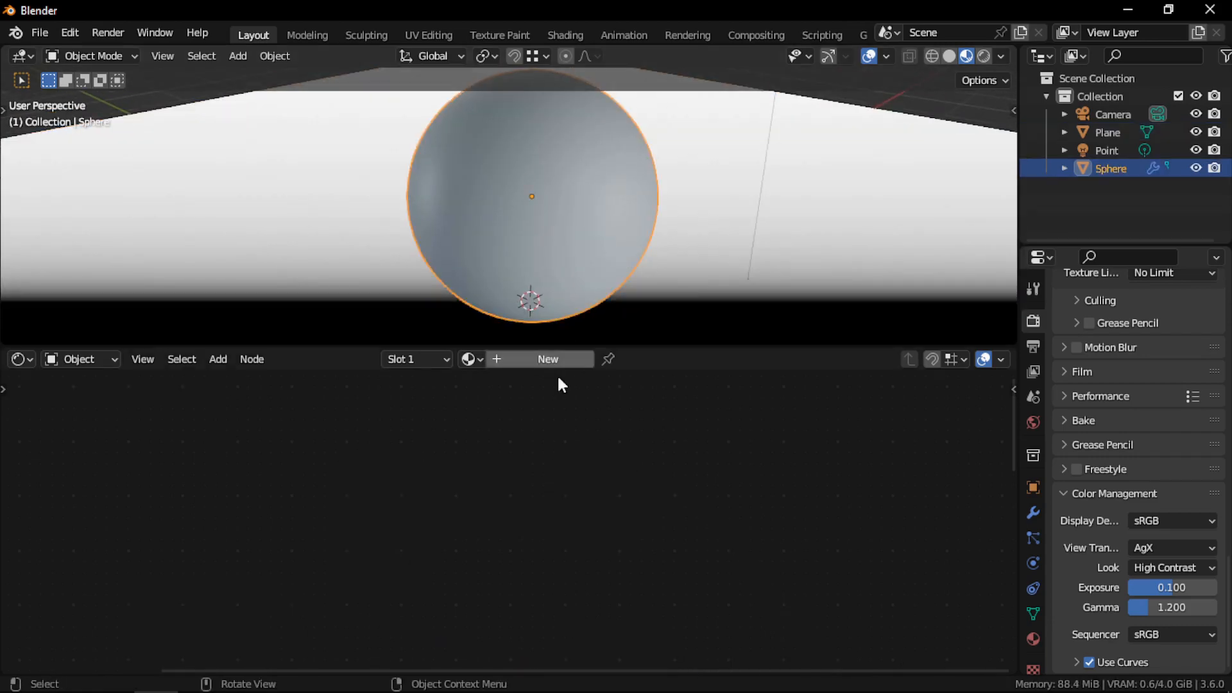
pyautogui.click(471, 364)
pyautogui.click(510, 385)
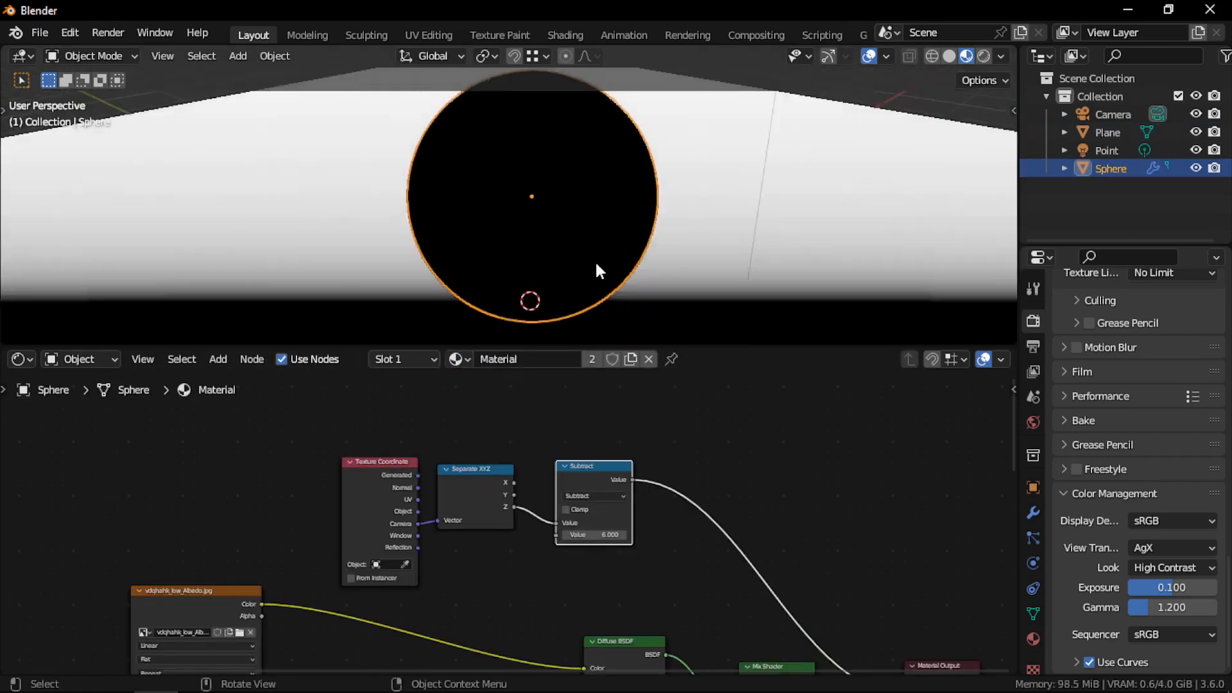
pyautogui.scroll(-1, 595, 260)
pyautogui.scroll(3, 595, 260)
pyautogui.scroll(-5, 595, 260)
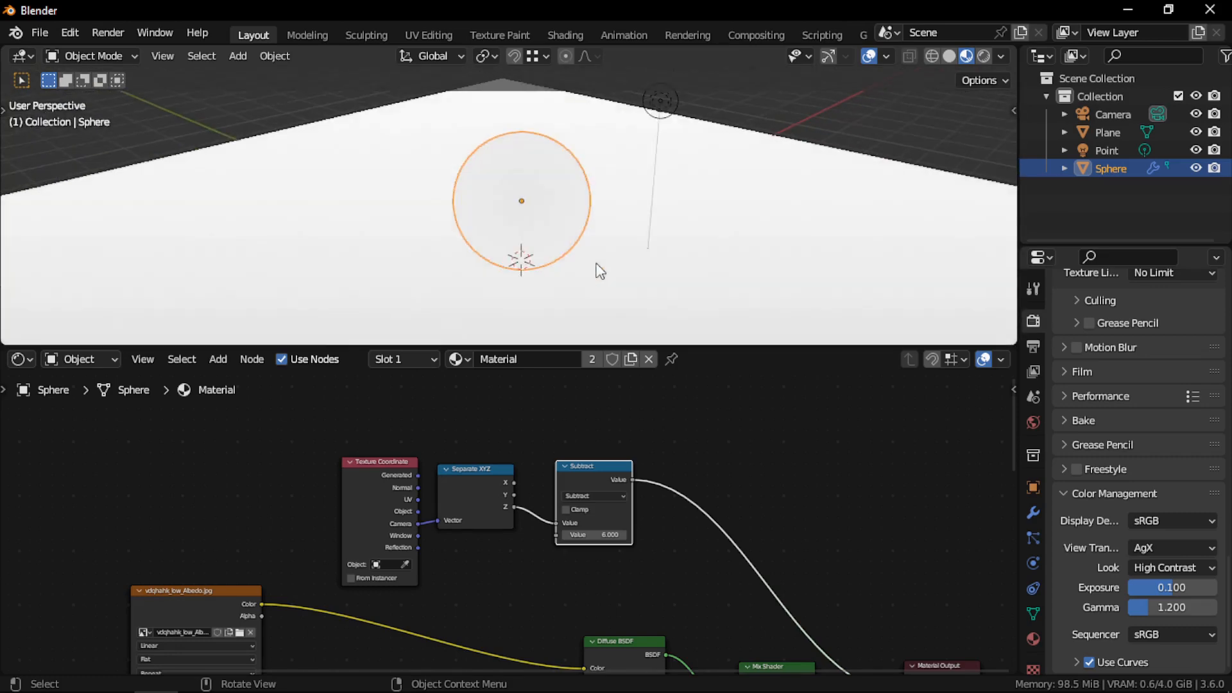
pyautogui.scroll(4, 596, 264)
pyautogui.scroll(-1, 596, 263)
# Duplicate the Subtract node, insert the copy after the original, and change its operation to Multiply.
pyautogui.hotkey('shift', 'd')
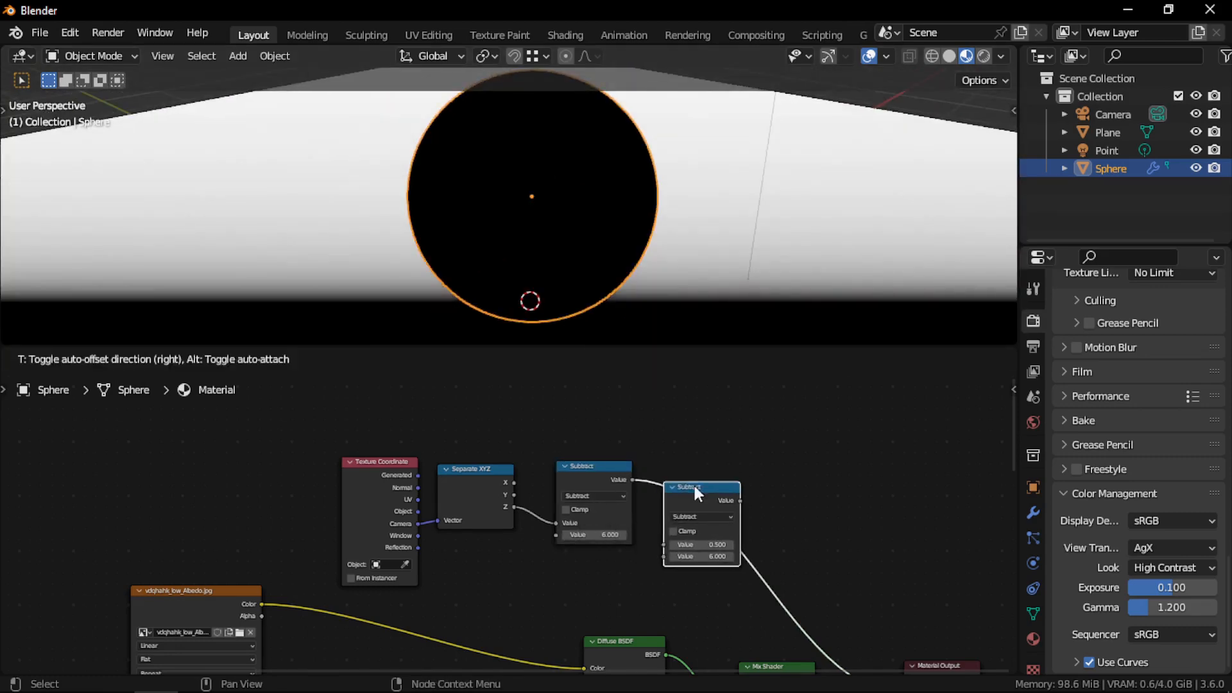
pyautogui.click(694, 486)
pyautogui.scroll(2, 663, 475)
pyautogui.click(676, 490)
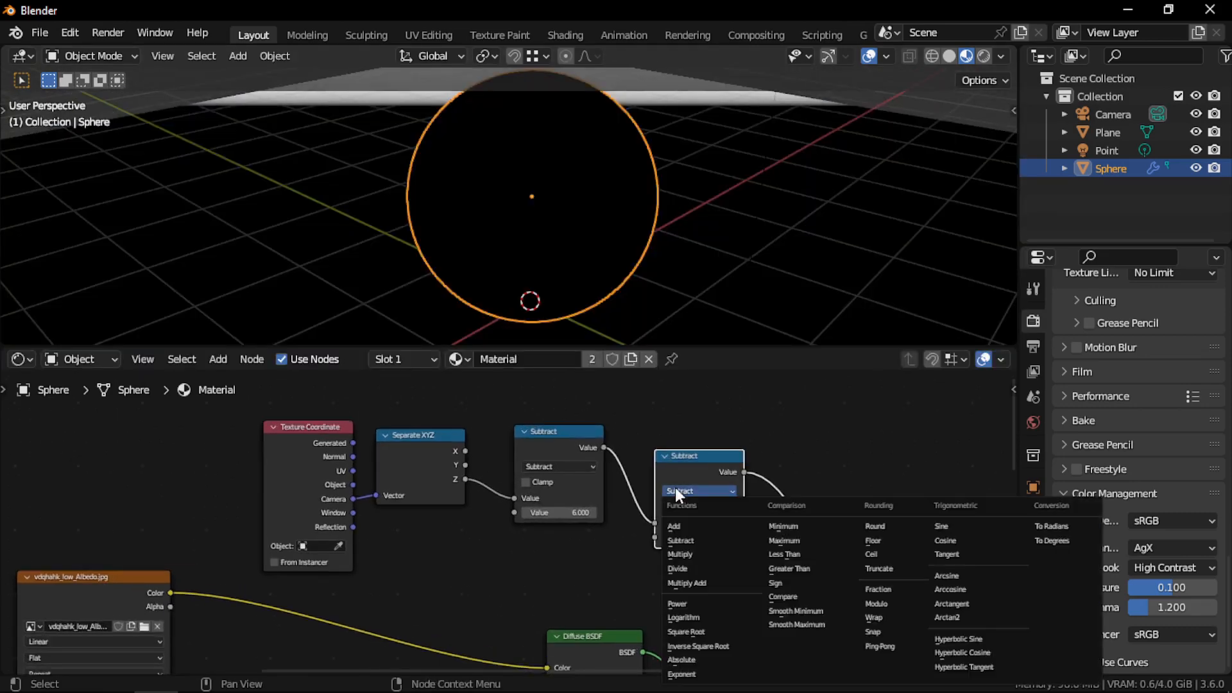
pyautogui.click(698, 554)
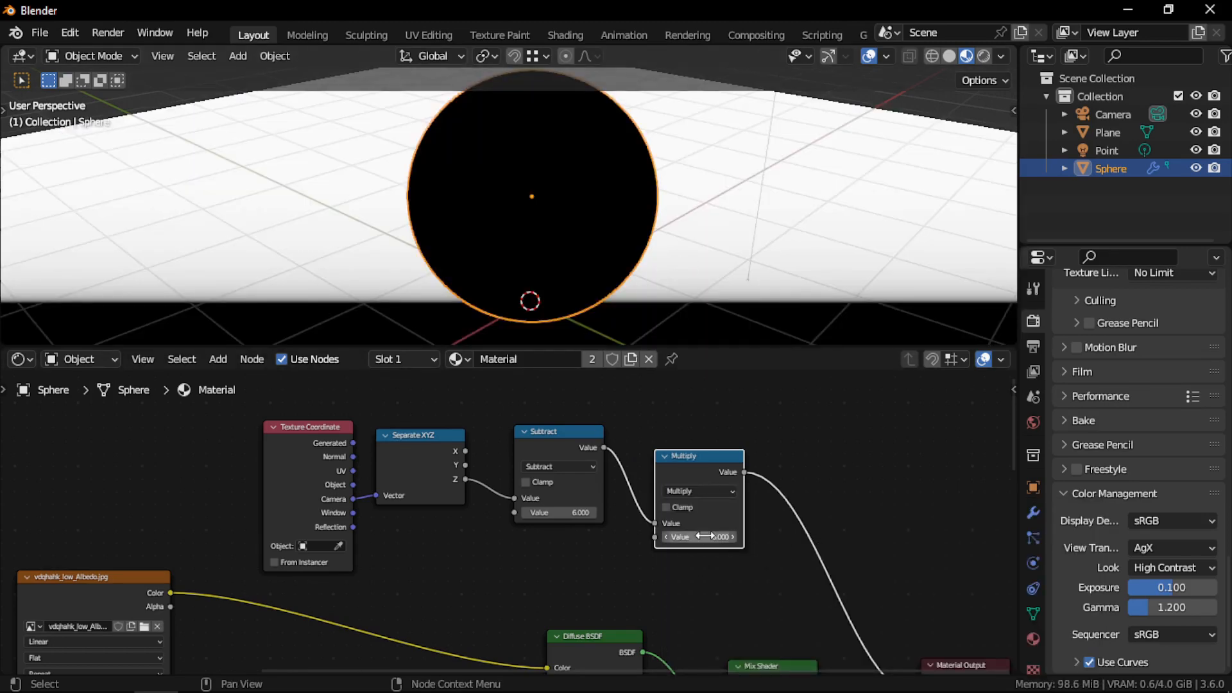
# Set the Multiply node's value to 0.3 and check the mask's falloff on the sphere and plane from near and far.
pyautogui.moveTo(709, 538)
pyautogui.mouseDown()
pyautogui.moveTo(686, 537)
pyautogui.moveTo(700, 538)
pyautogui.mouseUp()
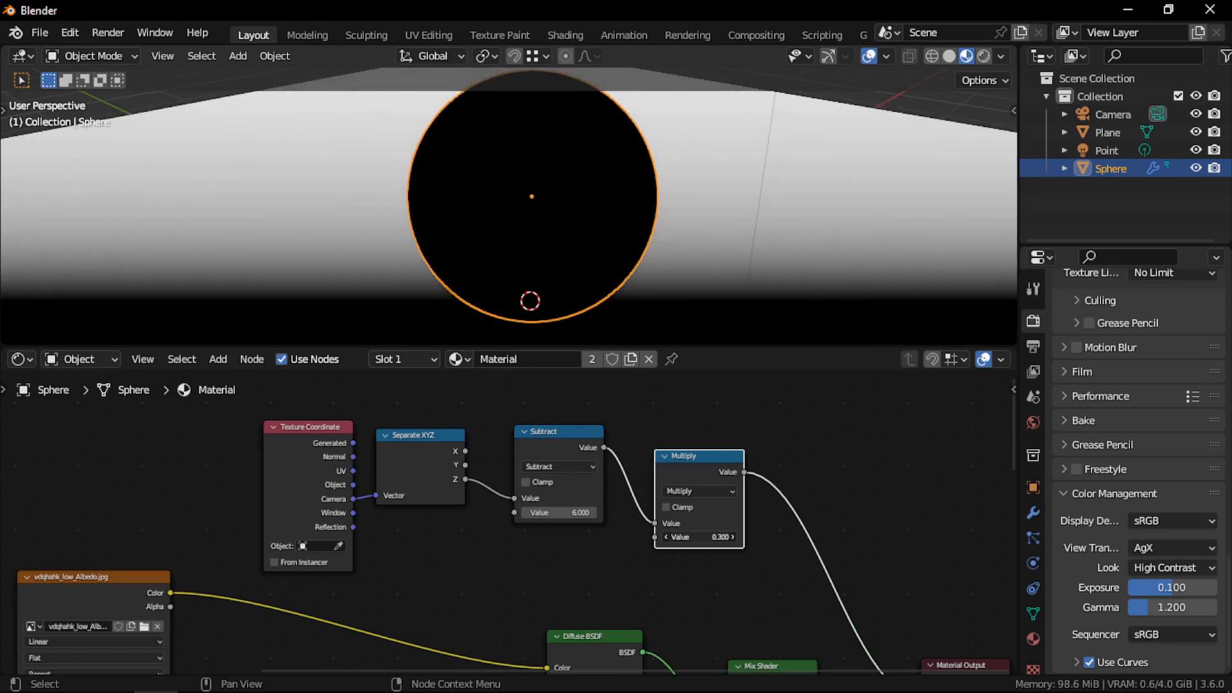
pyautogui.scroll(-4, 684, 257)
pyautogui.scroll(6, 684, 251)
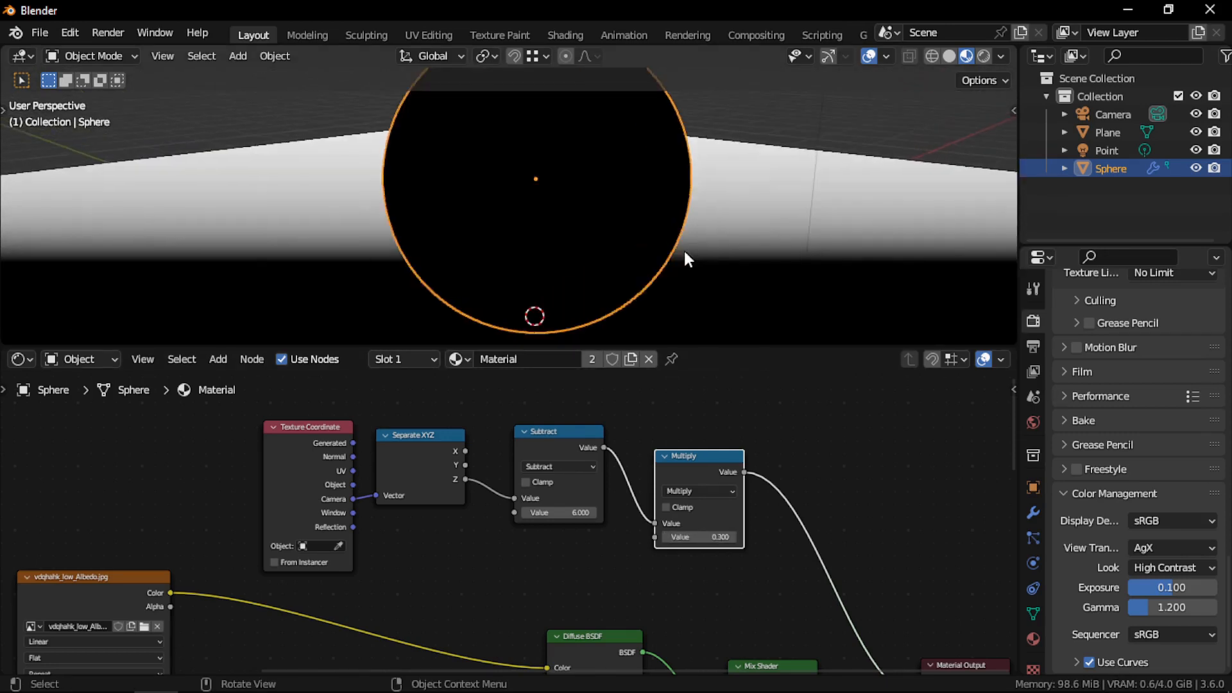
pyautogui.scroll(-4, 684, 257)
pyautogui.scroll(1, 684, 261)
pyautogui.scroll(-2, 668, 512)
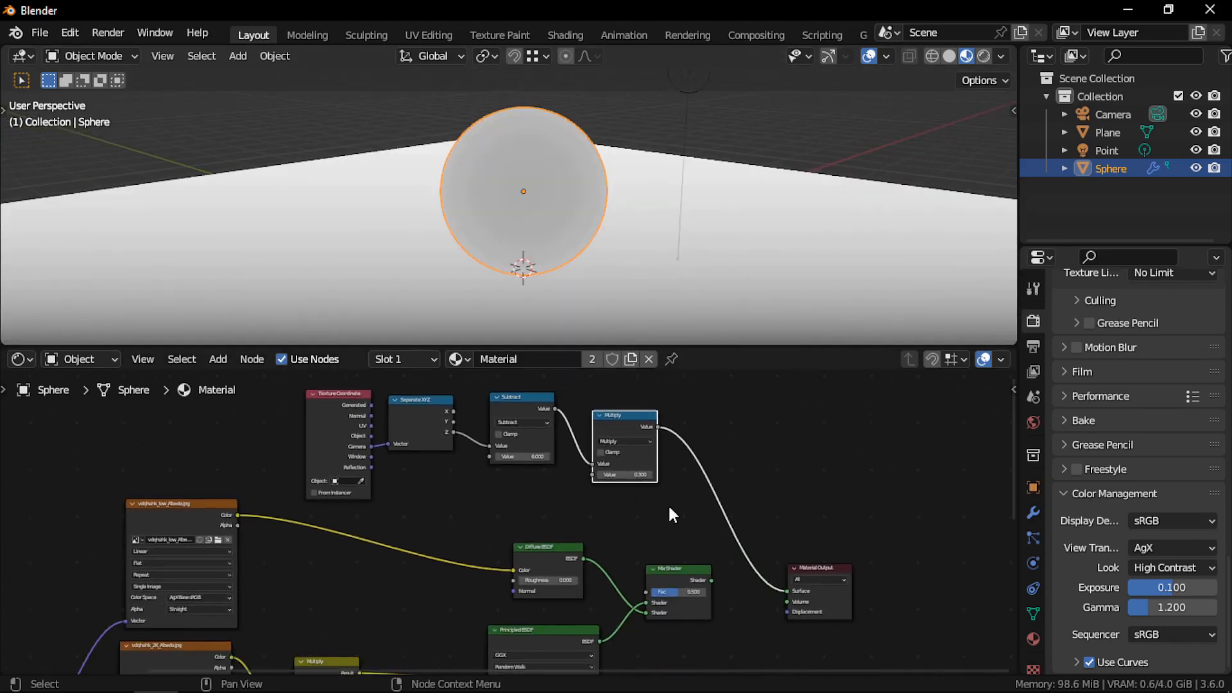
# Connect the Mix Shader to the material output and feed the Multiply node's value into the Mix Shader's factor.
pyautogui.keyDown('ctrl'); pyautogui.keyDown('shift'); pyautogui.click(687, 578); pyautogui.keyUp('shift'); pyautogui.keyUp('ctrl')
pyautogui.moveTo(658, 426); pyautogui.dragTo(647, 591)
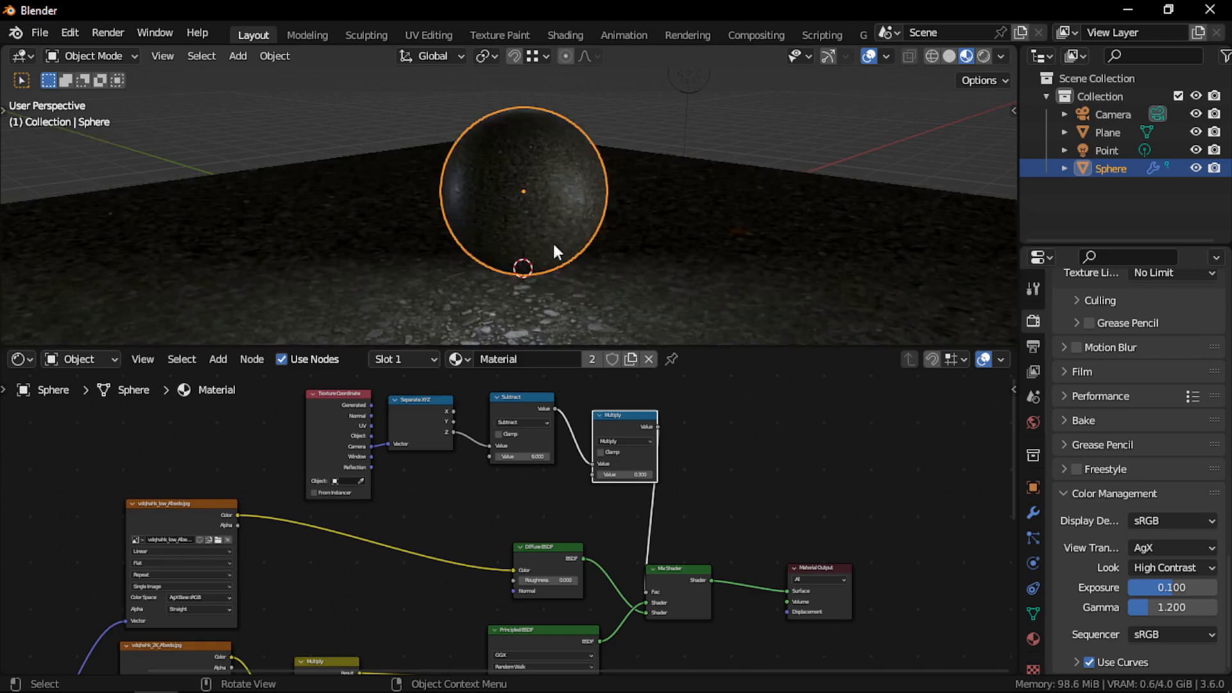
pyautogui.moveTo(554, 245); pyautogui.dragTo(586, 195, button='middle')
pyautogui.scroll(3, 577, 247)
pyautogui.scroll(-3, 584, 209)
pyautogui.scroll(-4, 515, 507)
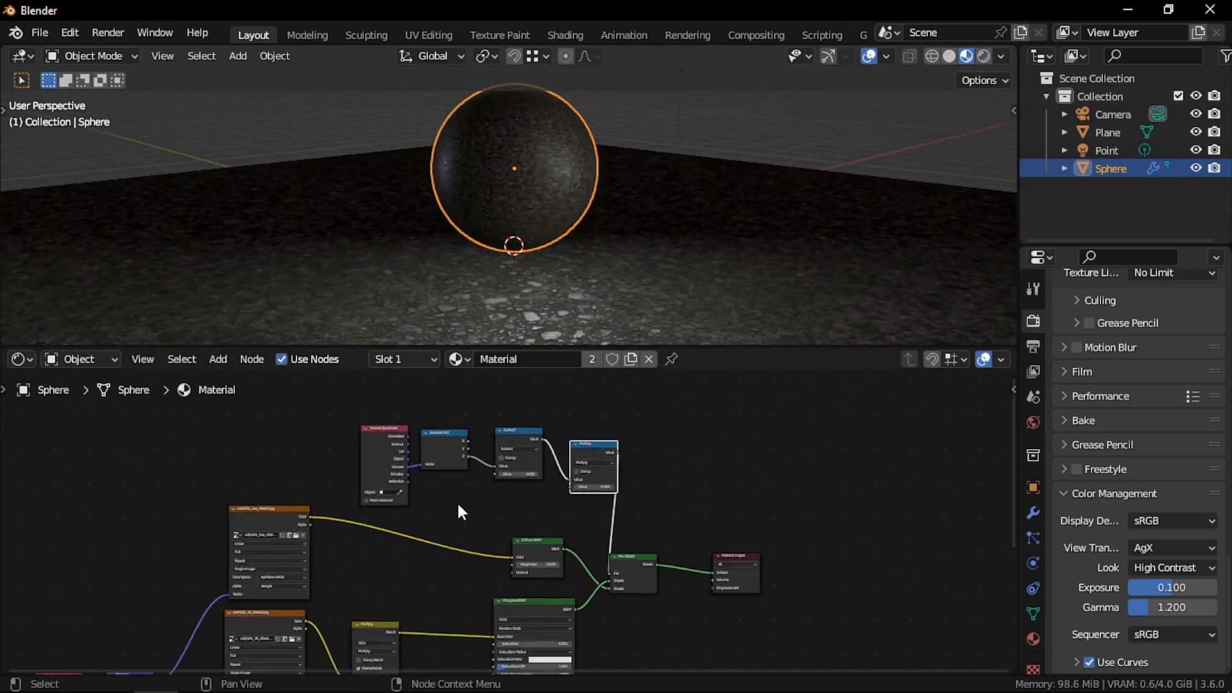
# Insert a Hue/Saturation/Value node between the low-resolution albedo texture and the Diffuse BSDF.
pyautogui.moveTo(427, 574); pyautogui.dragTo(510, 502, button='middle')
pyautogui.scroll(3, 511, 502)
pyautogui.hotkey('shift', 'a')
pyautogui.moveTo(557, 475)
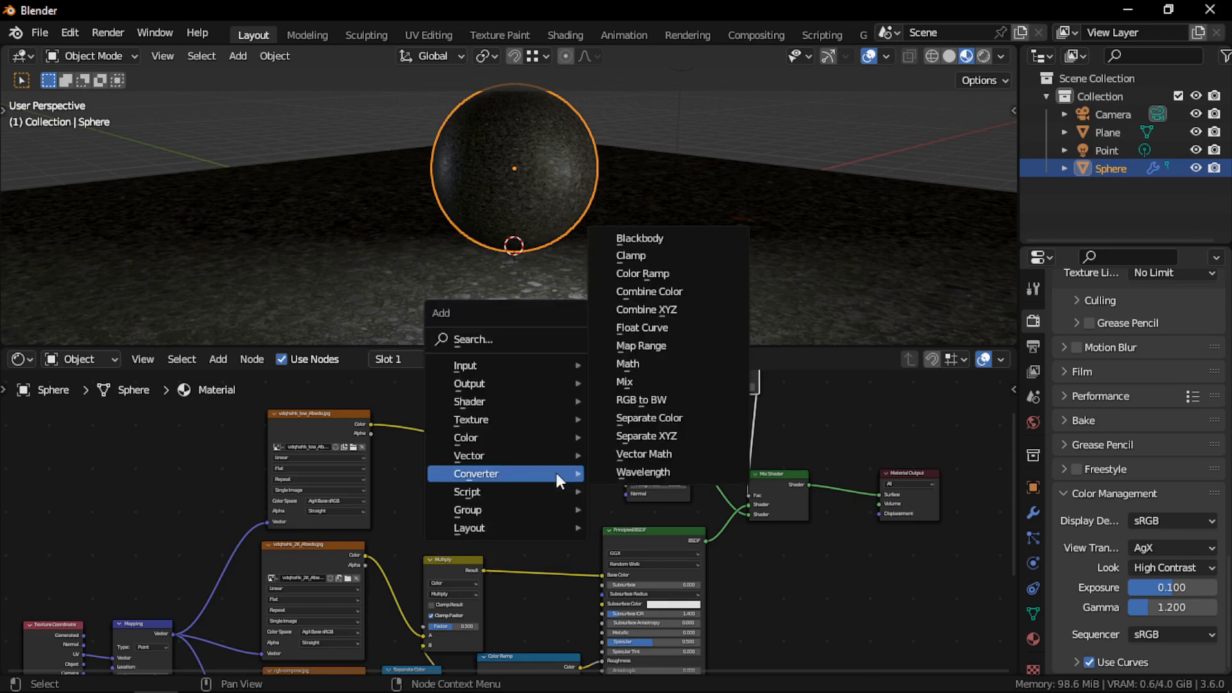
pyautogui.moveTo(545, 436)
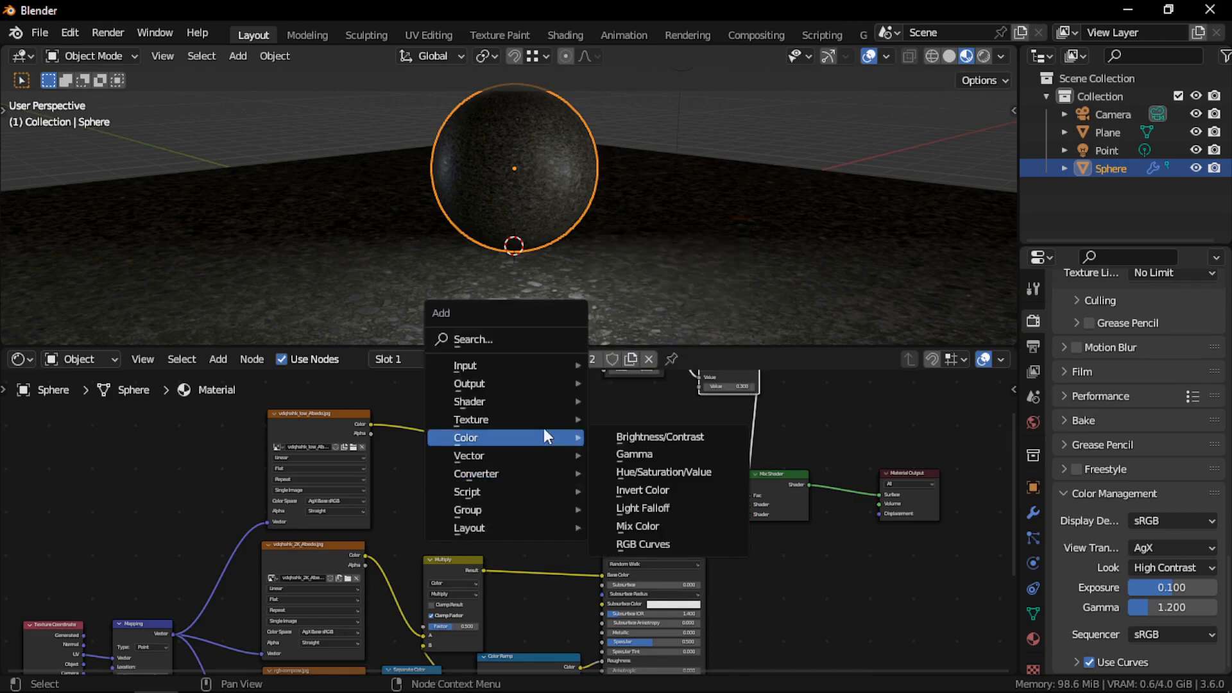
pyautogui.click(651, 468)
pyautogui.click(484, 437)
pyautogui.scroll(1, 511, 531)
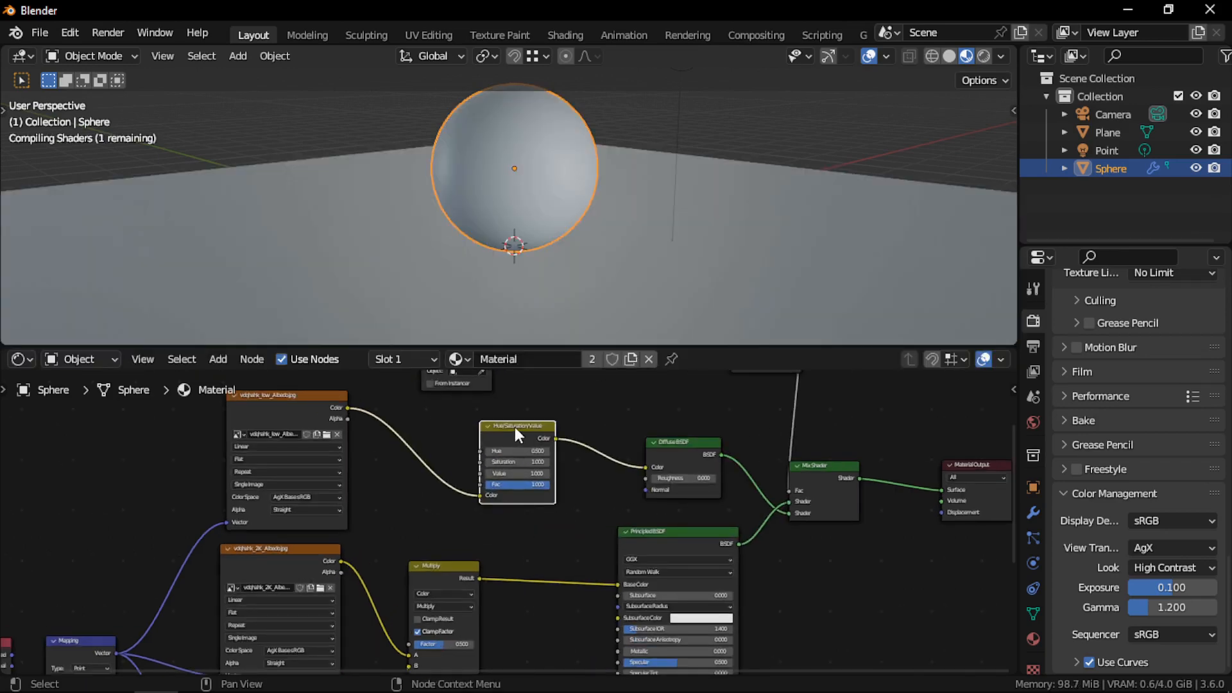
pyautogui.moveTo(515, 429); pyautogui.dragTo(496, 440)
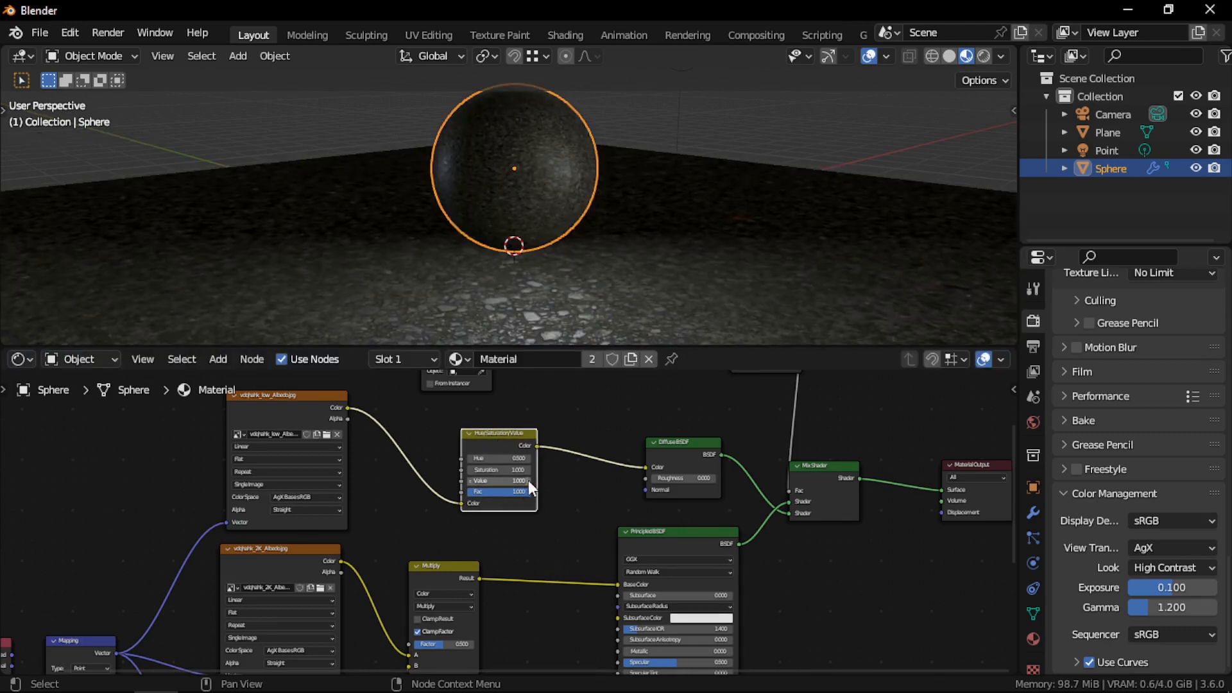
# Set the Hue/Saturation/Value node's Value to 2 to brighten the simplified shader's colour.
pyautogui.moveTo(529, 480); pyautogui.dragTo(542, 480)
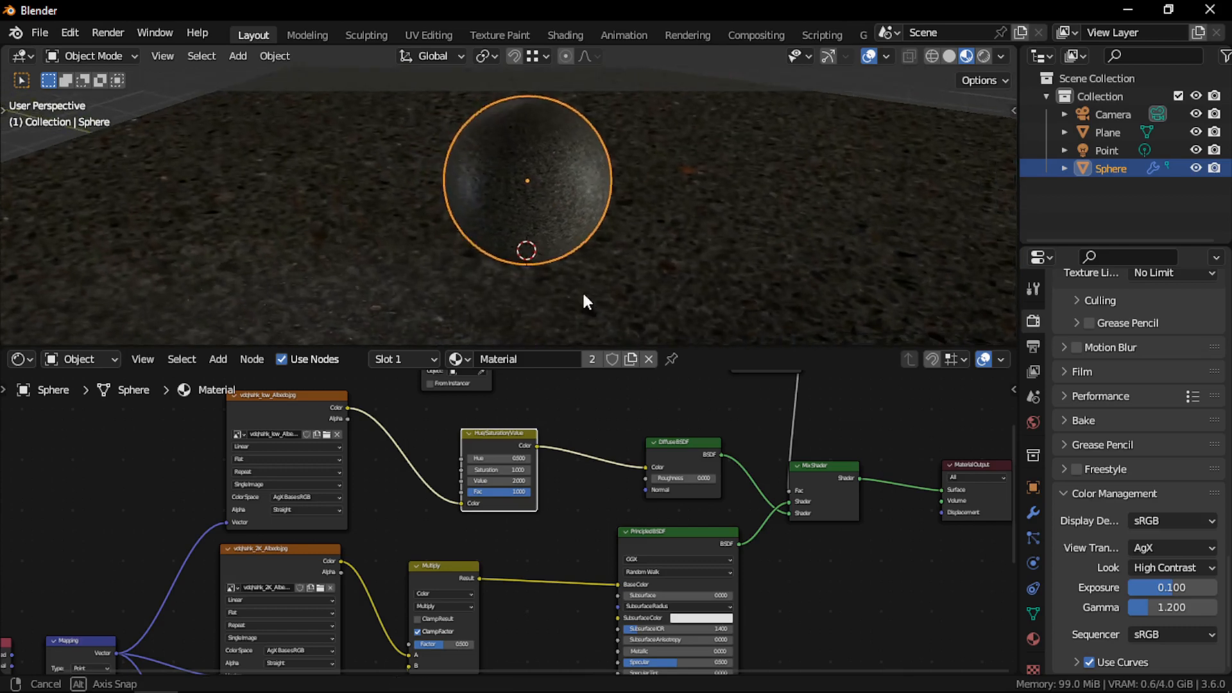
pyautogui.scroll(3, 578, 270)
pyautogui.scroll(-1, 603, 272)
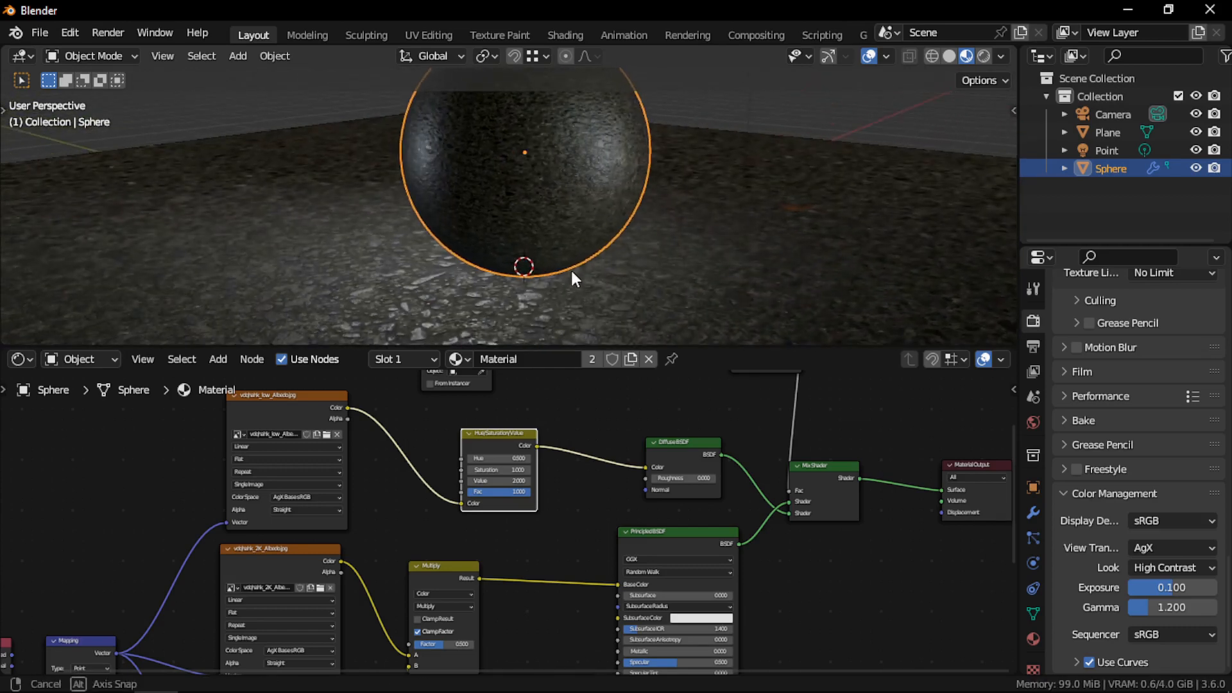
pyautogui.click(510, 478)
pyautogui.write('2')
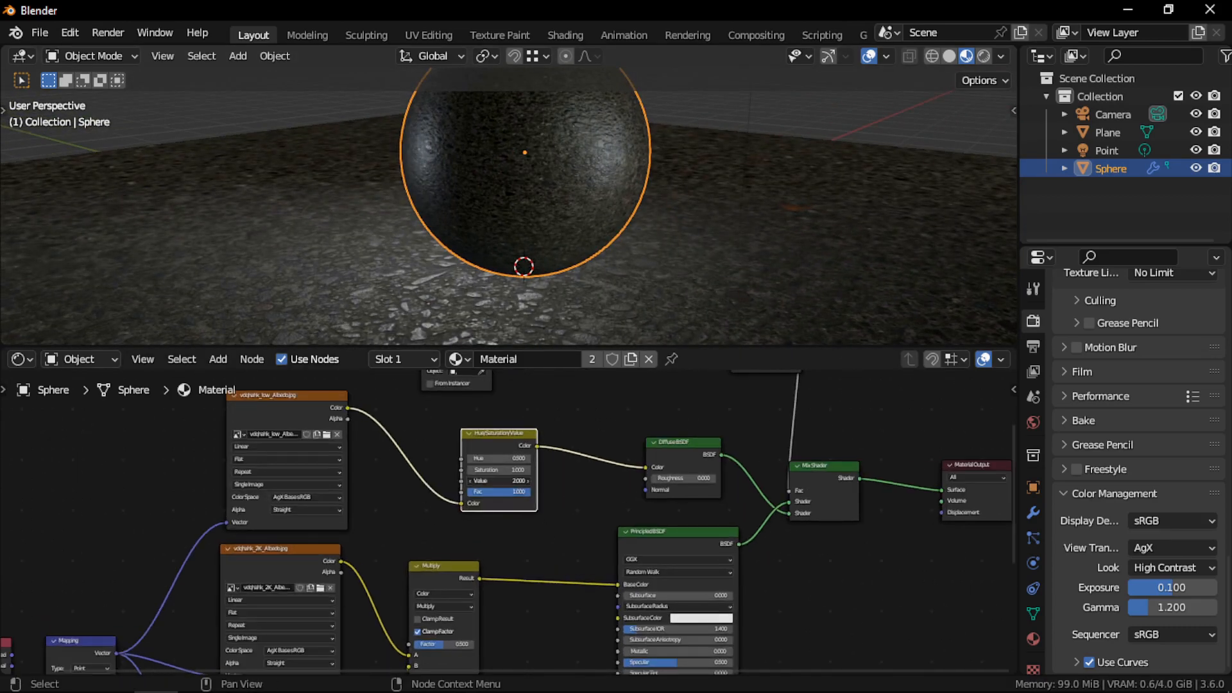
pyautogui.press('Return')
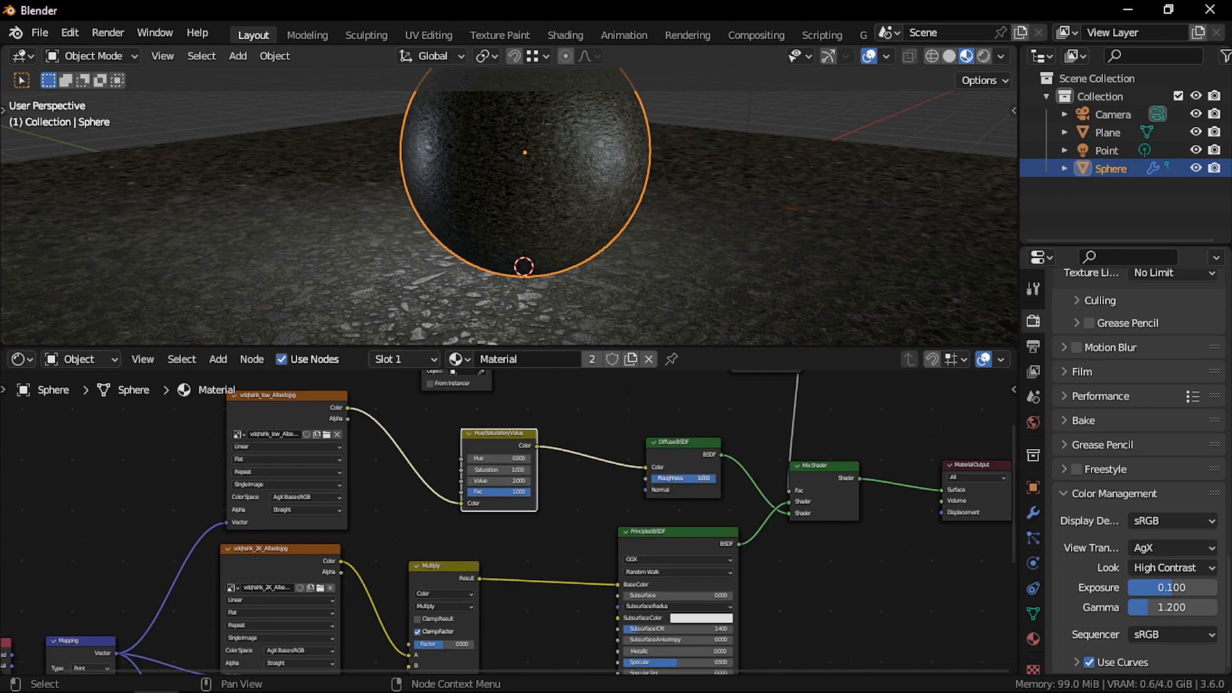
# Move the Diffuse BSDF and Hue/Saturation/Value nodes closer to the low-resolution albedo texture.
pyautogui.moveTo(666, 446); pyautogui.dragTo(633, 456)
pyautogui.moveTo(493, 442); pyautogui.dragTo(464, 448)
pyautogui.moveTo(642, 462); pyautogui.dragTo(623, 461)
pyautogui.scroll(2, 482, 502)
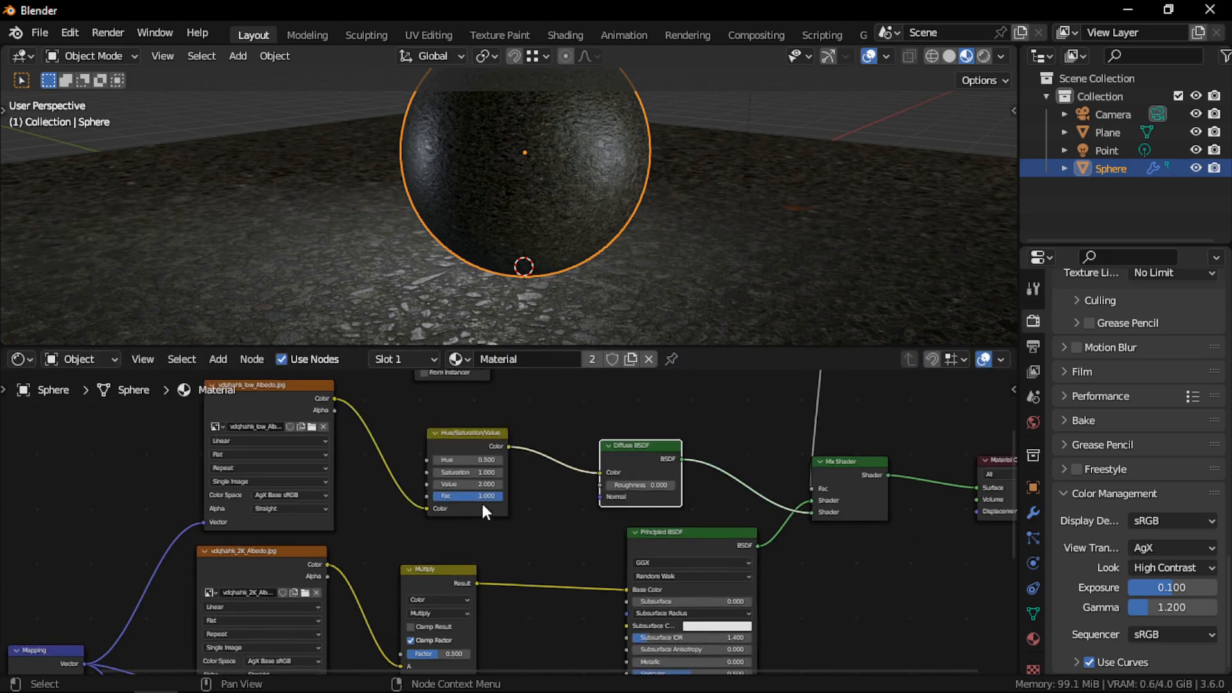
# Raise the Subtract node's value to 10.9 to push the shader transition farther from the camera.
pyautogui.scroll(-4, 641, 580)
pyautogui.moveTo(766, 392); pyautogui.dragTo(646, 511, button='middle')
pyautogui.scroll(-3, 655, 261)
pyautogui.moveTo(654, 261); pyautogui.dragTo(655, 261, button='middle')
pyautogui.scroll(2, 655, 260)
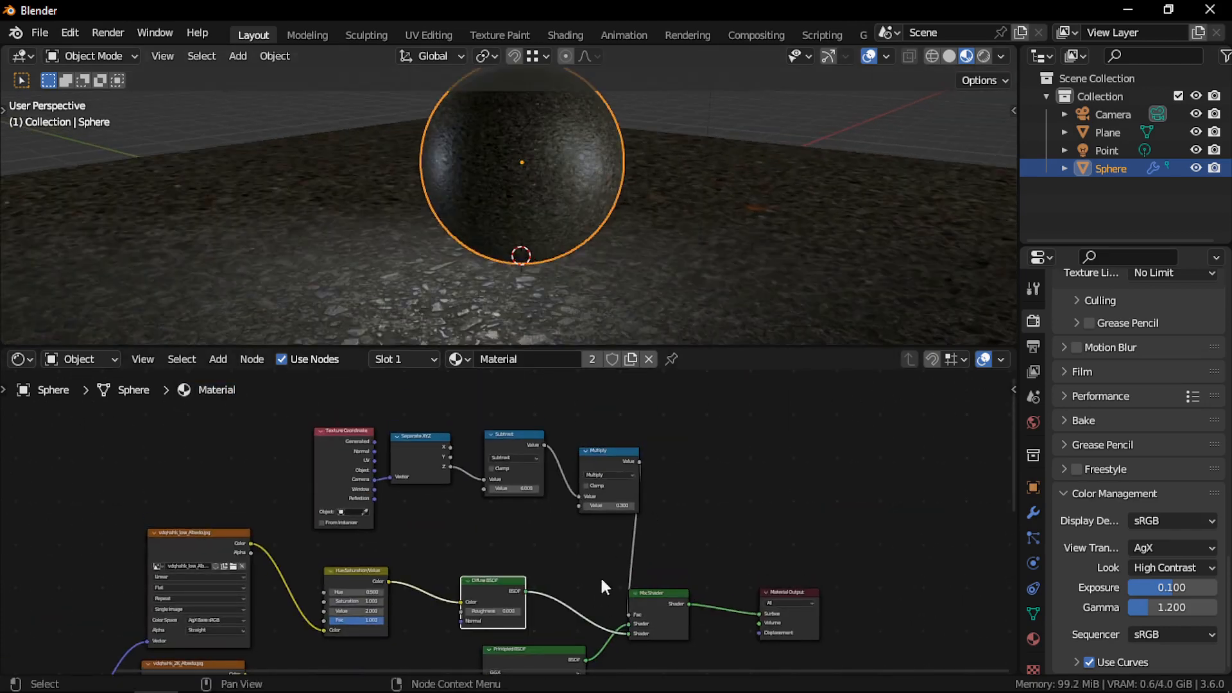
pyautogui.moveTo(600, 576); pyautogui.dragTo(604, 609, button='middle')
pyautogui.scroll(3, 602, 557)
pyautogui.scroll(3, 504, 521)
pyautogui.moveTo(504, 528); pyautogui.dragTo(572, 529)
# Examine the blend between the detailed and simplified shaders on the sphere and plane at several distances and angles.
pyautogui.scroll(-2, 645, 291)
pyautogui.moveTo(644, 290); pyautogui.dragTo(634, 209, button='middle')
pyautogui.scroll(-3, 632, 244)
pyautogui.scroll(-4, 640, 256)
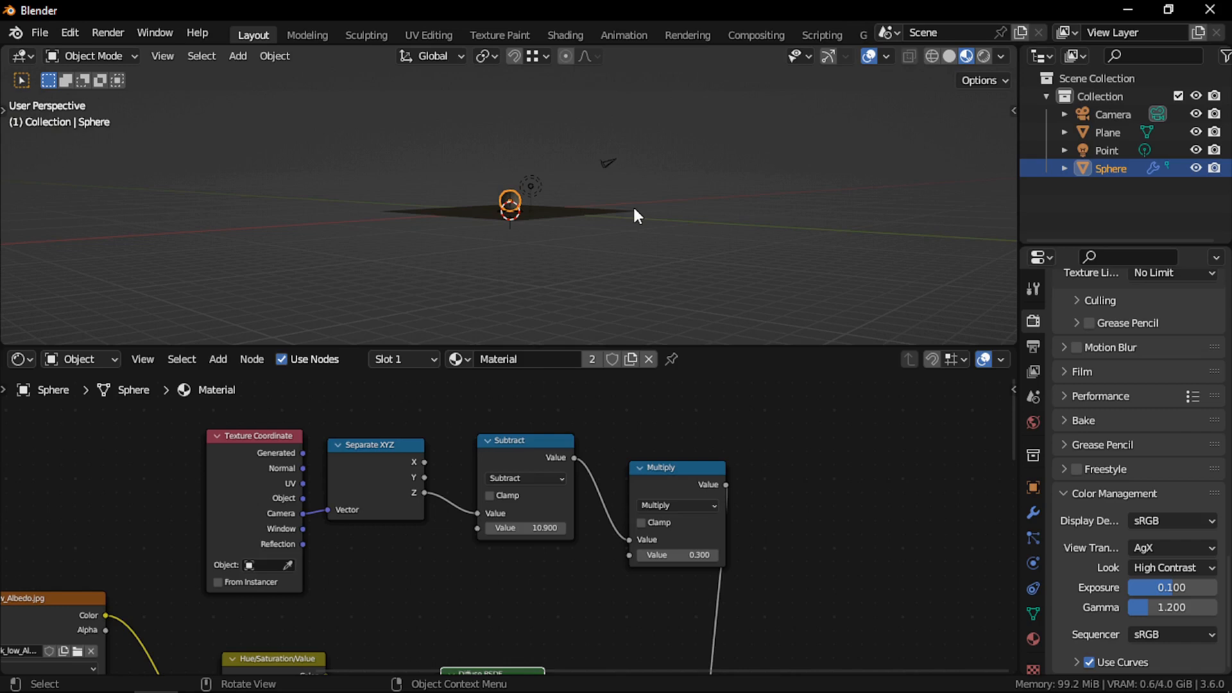
pyautogui.scroll(8, 550, 214)
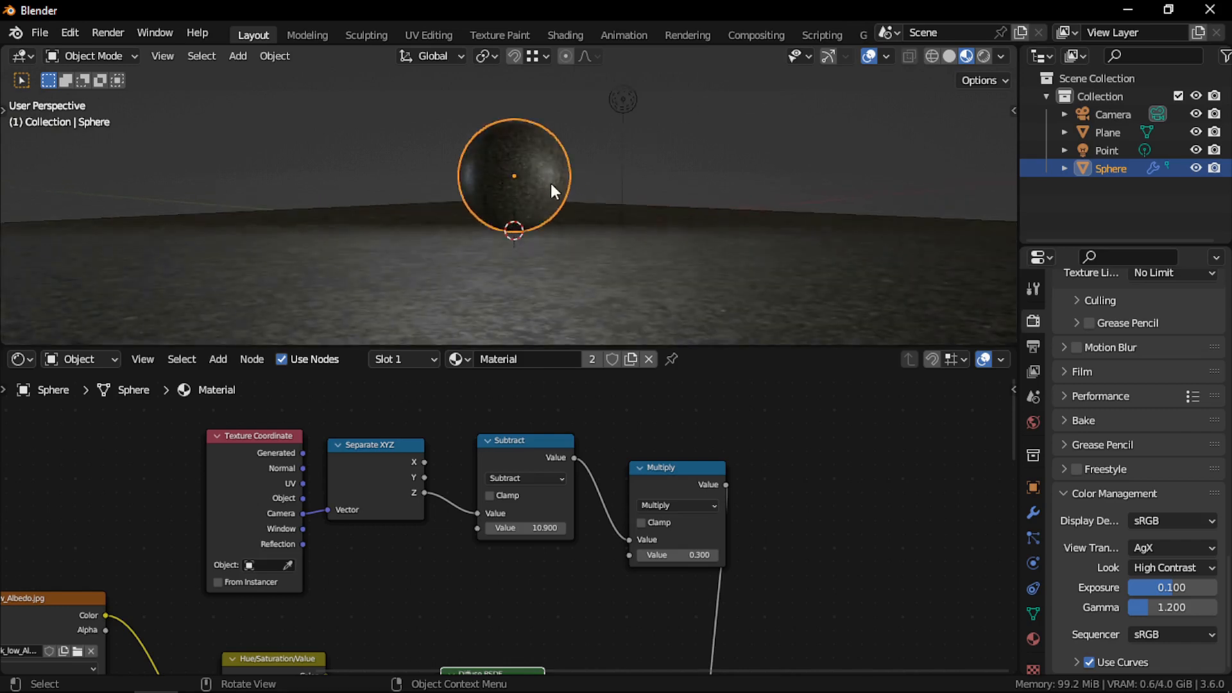
pyautogui.moveTo(551, 183); pyautogui.dragTo(553, 187, button='middle')
pyautogui.scroll(-2, 589, 205)
pyautogui.scroll(5, 591, 213)
pyautogui.scroll(-1, 597, 217)
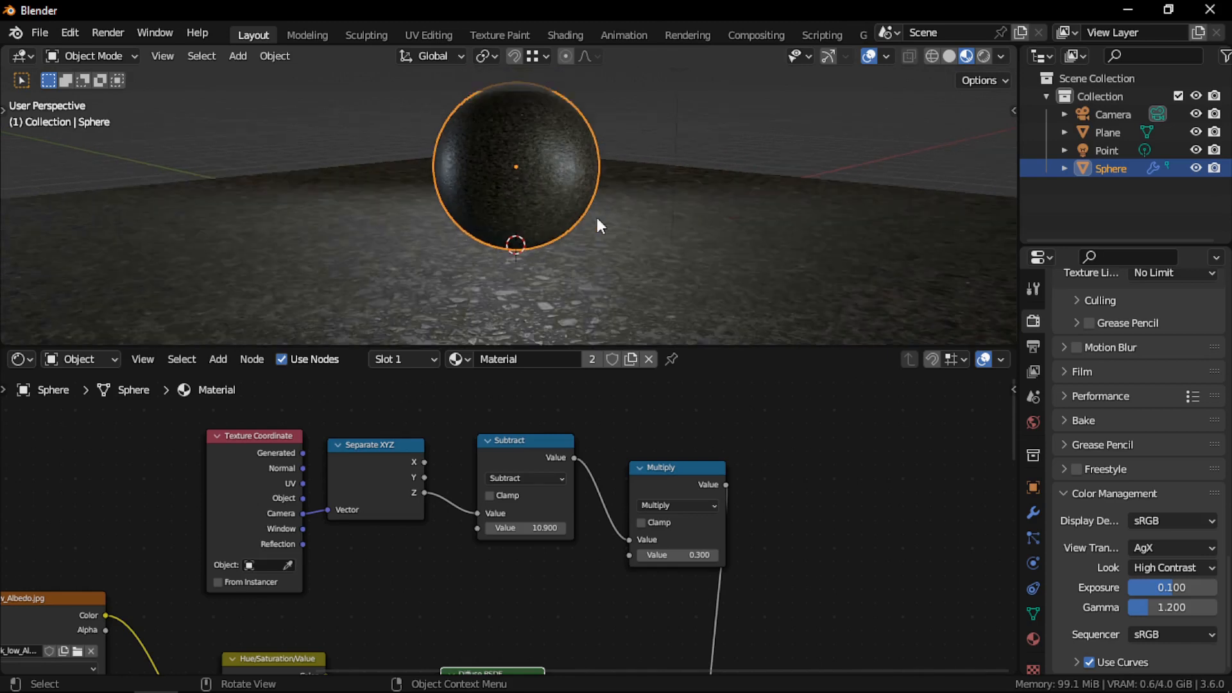
pyautogui.scroll(1, 552, 536)
pyautogui.moveTo(561, 533)
pyautogui.mouseDown()
pyautogui.moveTo(597, 532)
pyautogui.moveTo(542, 527)
pyautogui.mouseUp()
pyautogui.scroll(4, 576, 272)
pyautogui.moveTo(624, 282); pyautogui.dragTo(622, 243, button='middle')
pyautogui.scroll(-7, 806, 211)
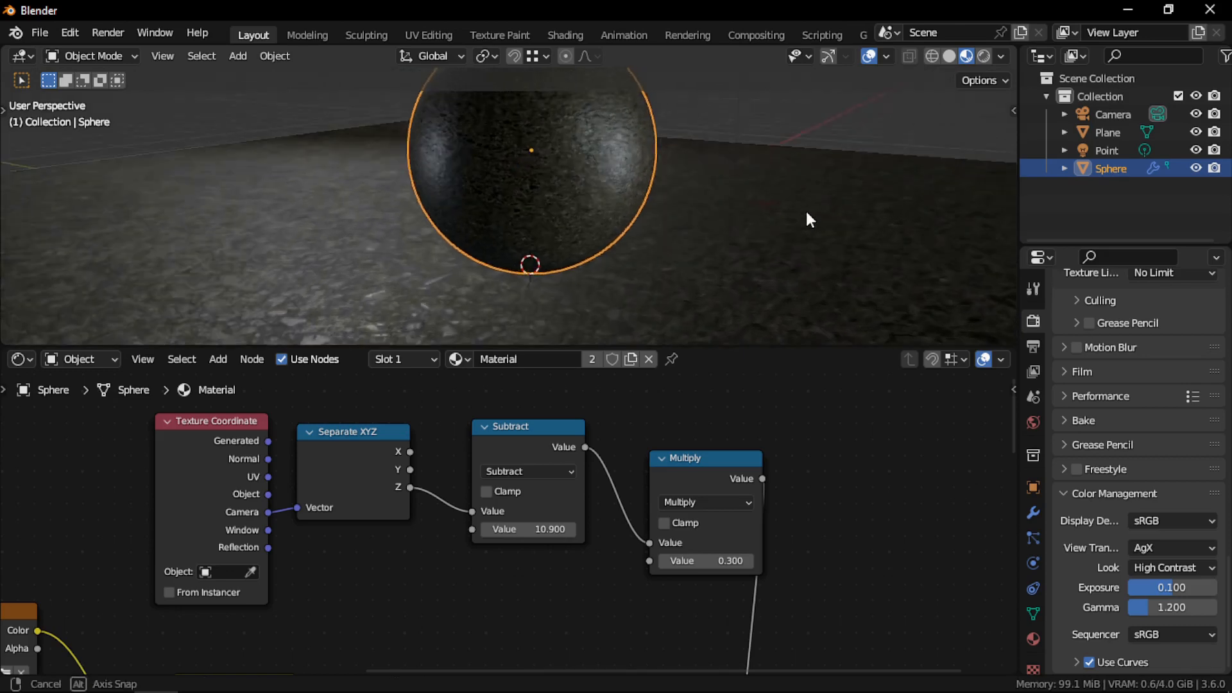
pyautogui.moveTo(804, 212); pyautogui.dragTo(765, 230, button='middle')
pyautogui.scroll(3, 765, 230)
# Switch the viewport to Rendered shading and inspect the asphalt on the sphere and plane from near and far.
pyautogui.press('z')
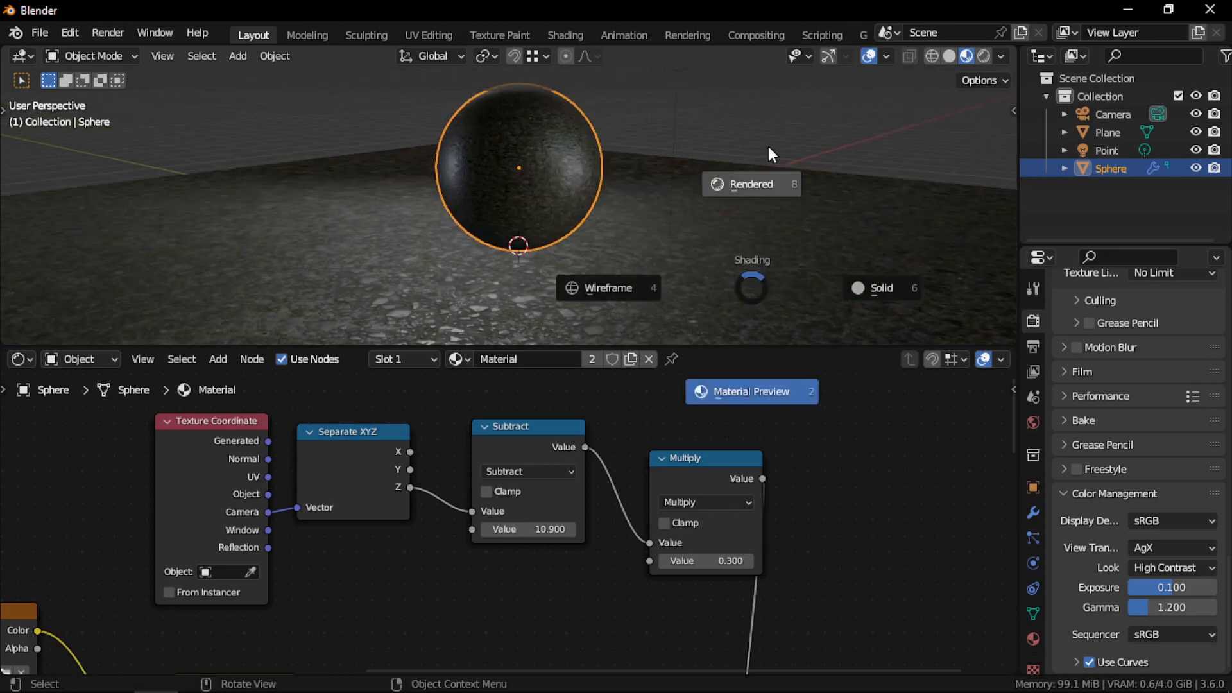
pyautogui.click(768, 146)
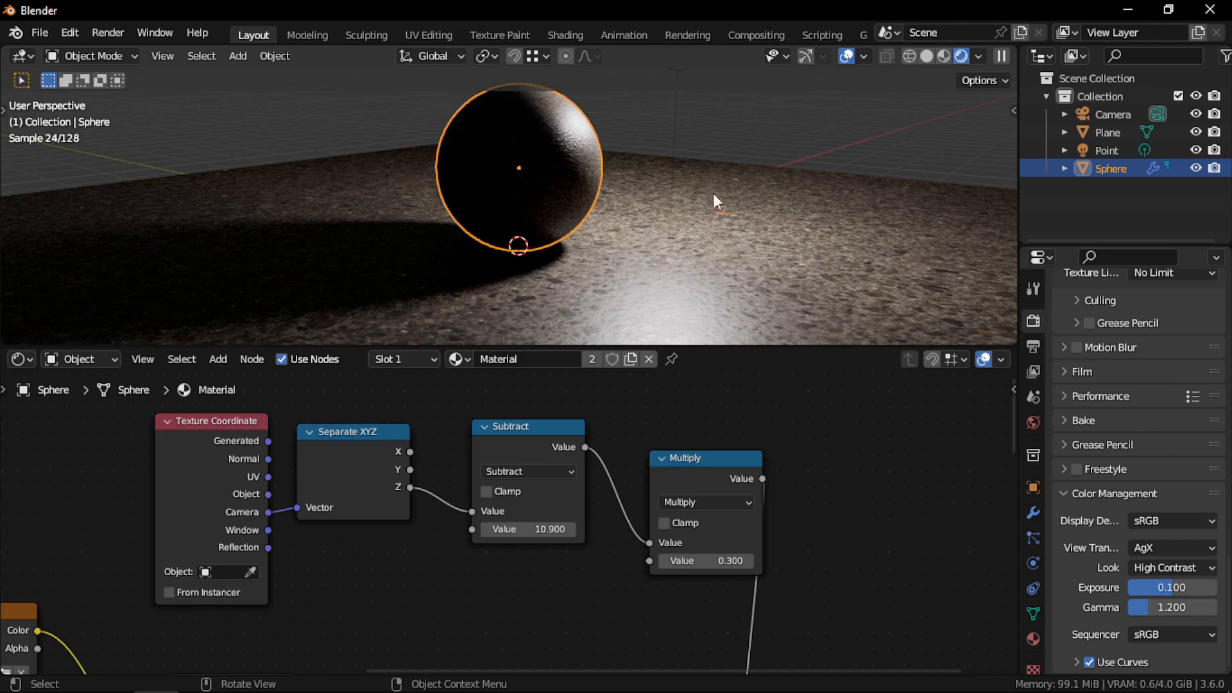
pyautogui.scroll(-4, 642, 213)
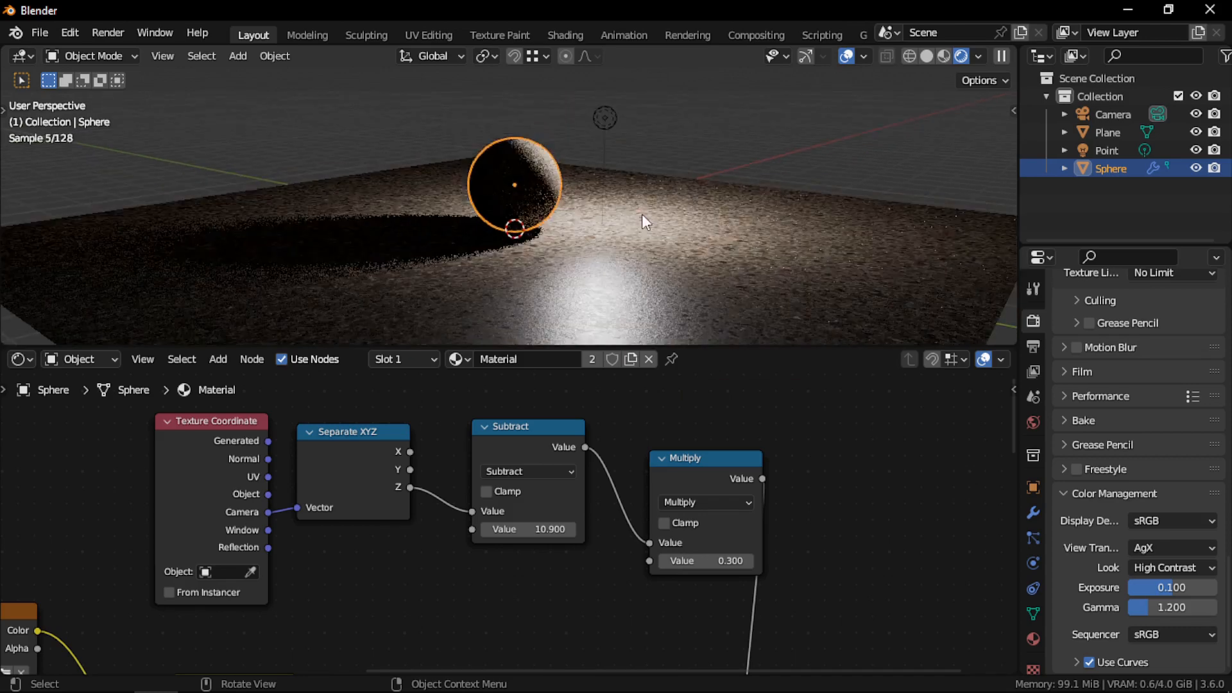
pyautogui.scroll(-4, 645, 253)
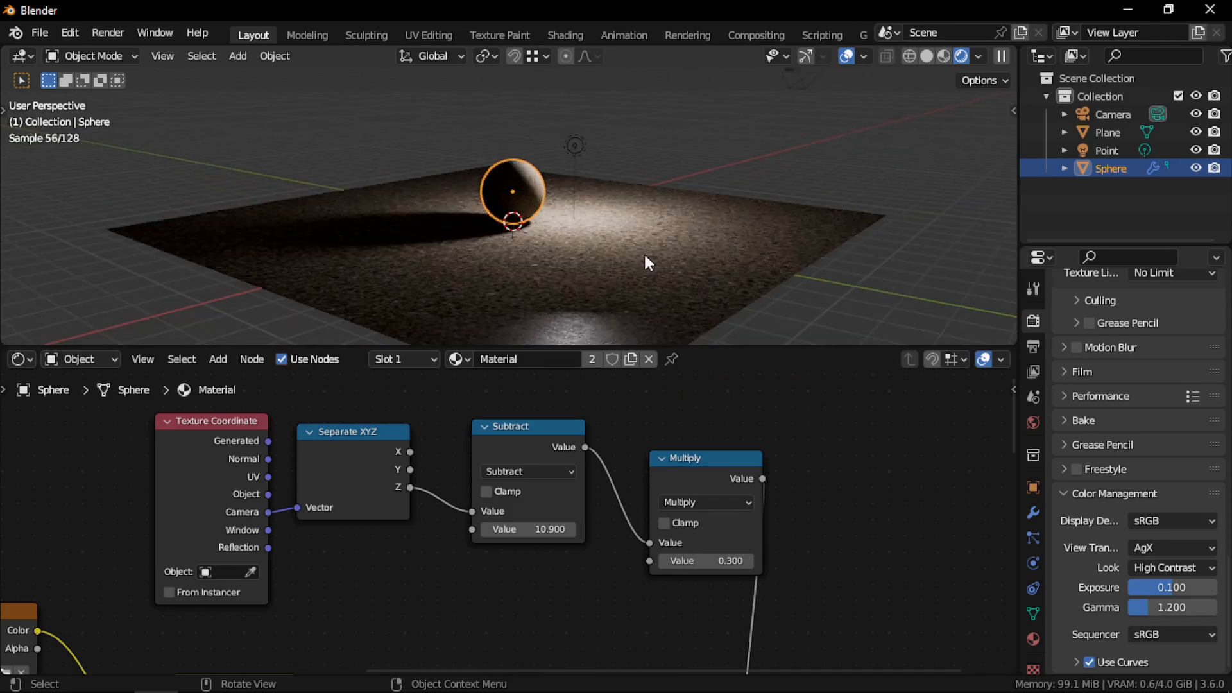
pyautogui.scroll(4, 645, 253)
pyautogui.moveTo(644, 254)
pyautogui.mouseDown(button='middle')
pyautogui.moveTo(643, 221)
pyautogui.moveTo(646, 245)
pyautogui.mouseUp(button='middle')
pyautogui.scroll(2, 646, 245)
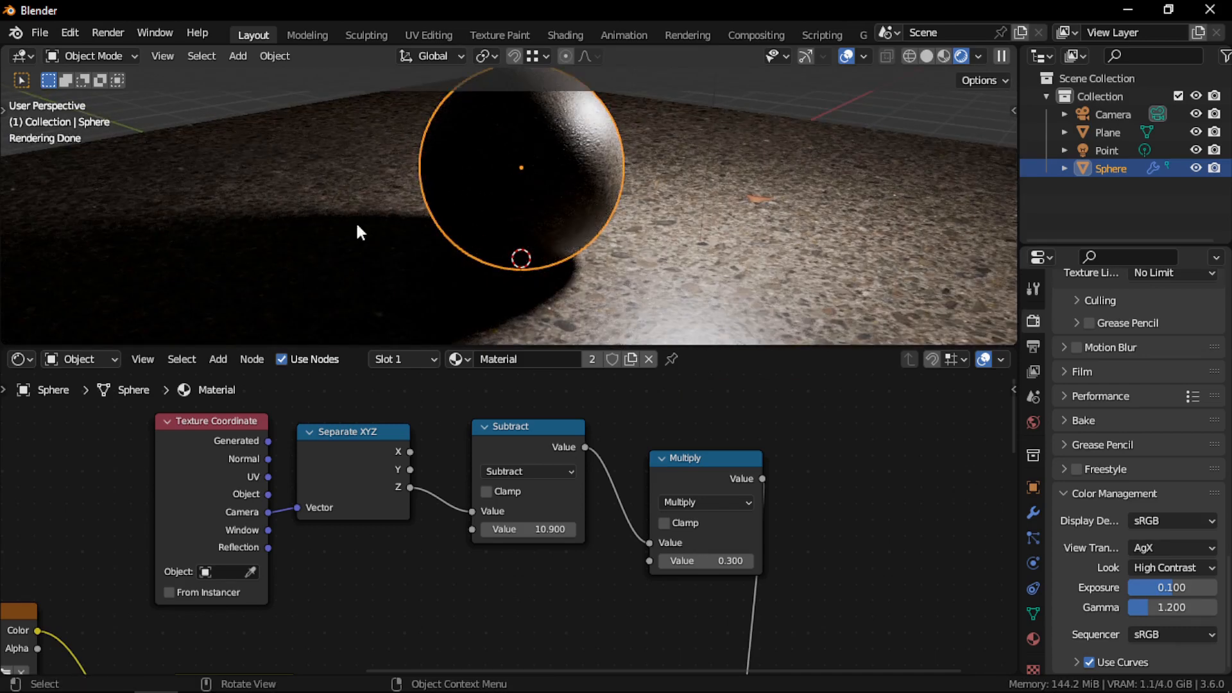
# Move the Multiply node closer to the Subtract node and review the whole material node tree.
pyautogui.scroll(-1, 657, 530)
pyautogui.moveTo(670, 485); pyautogui.dragTo(655, 495)
pyautogui.scroll(-2, 615, 547)
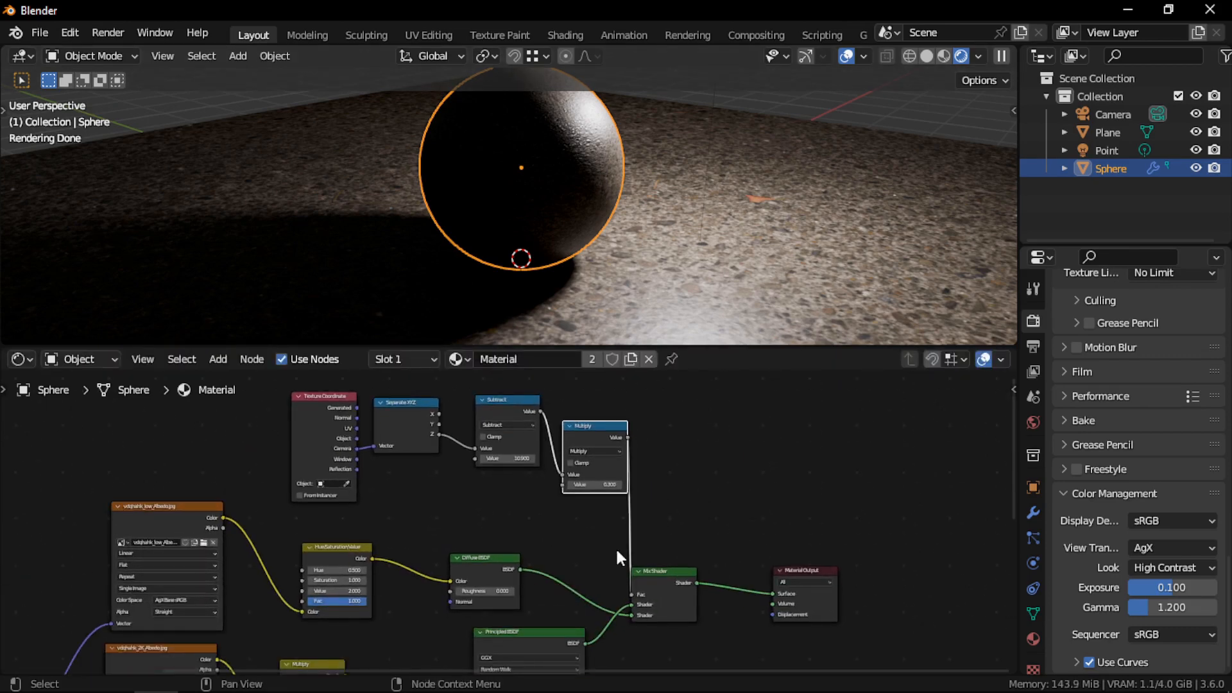
pyautogui.scroll(-4, 650, 573)
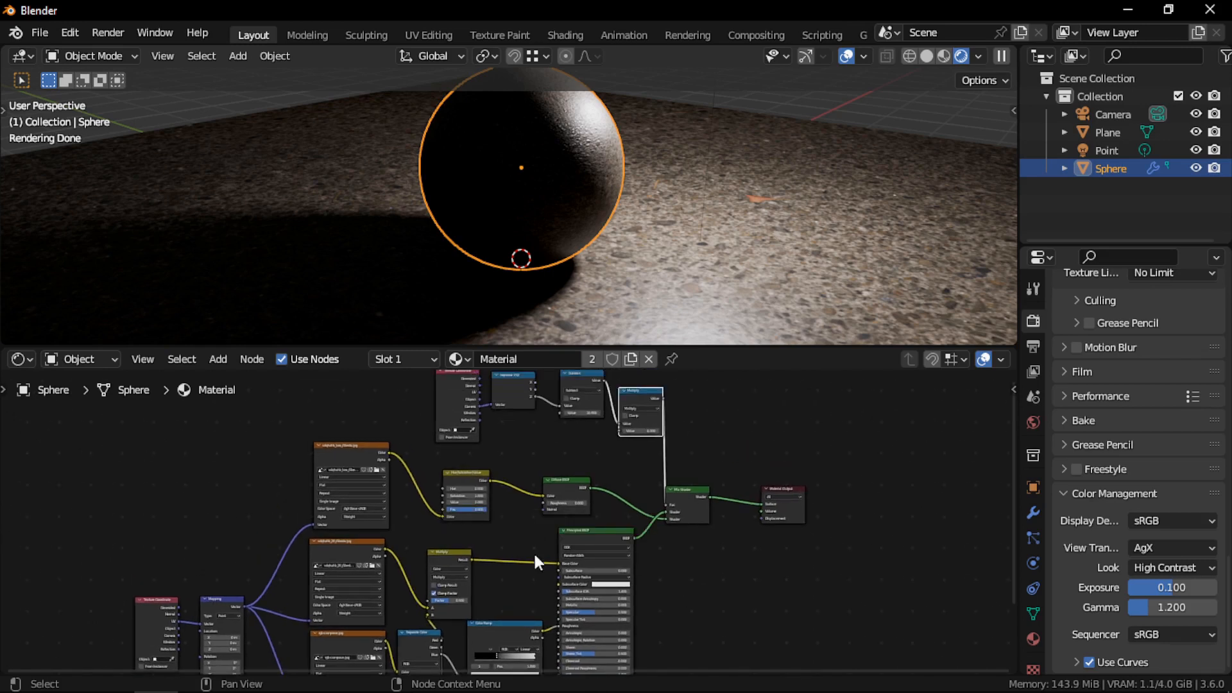
pyautogui.moveTo(491, 586); pyautogui.dragTo(513, 566, button='middle')
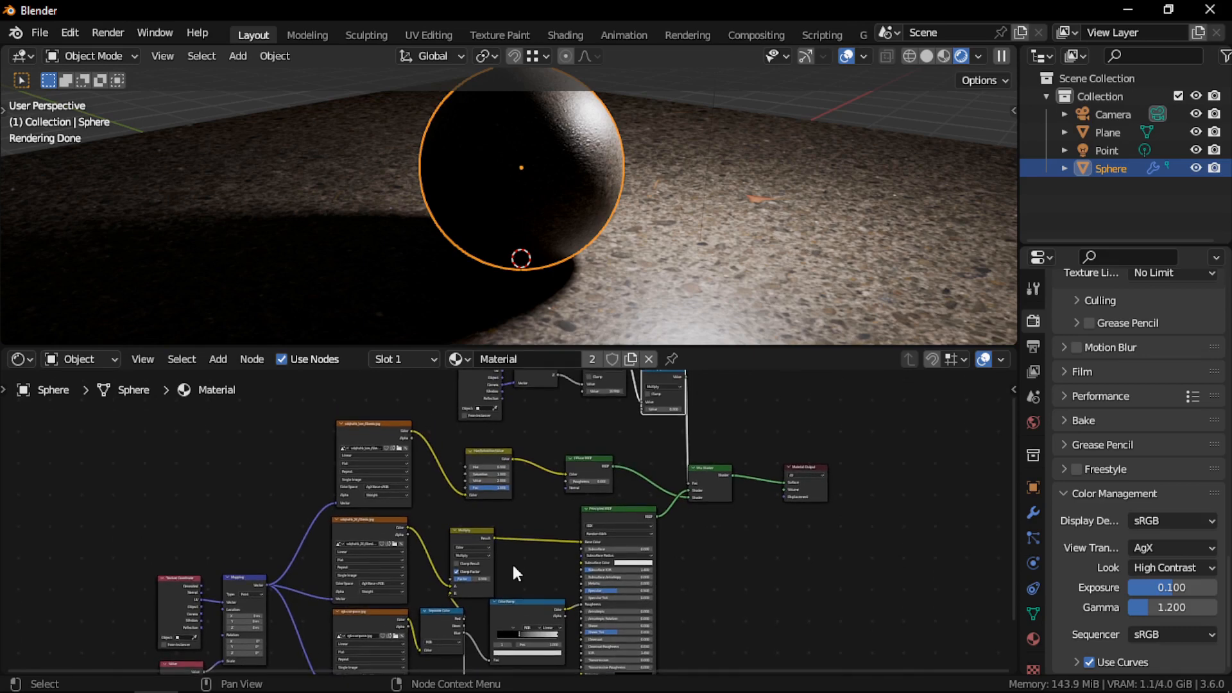
pyautogui.scroll(-4, 632, 501)
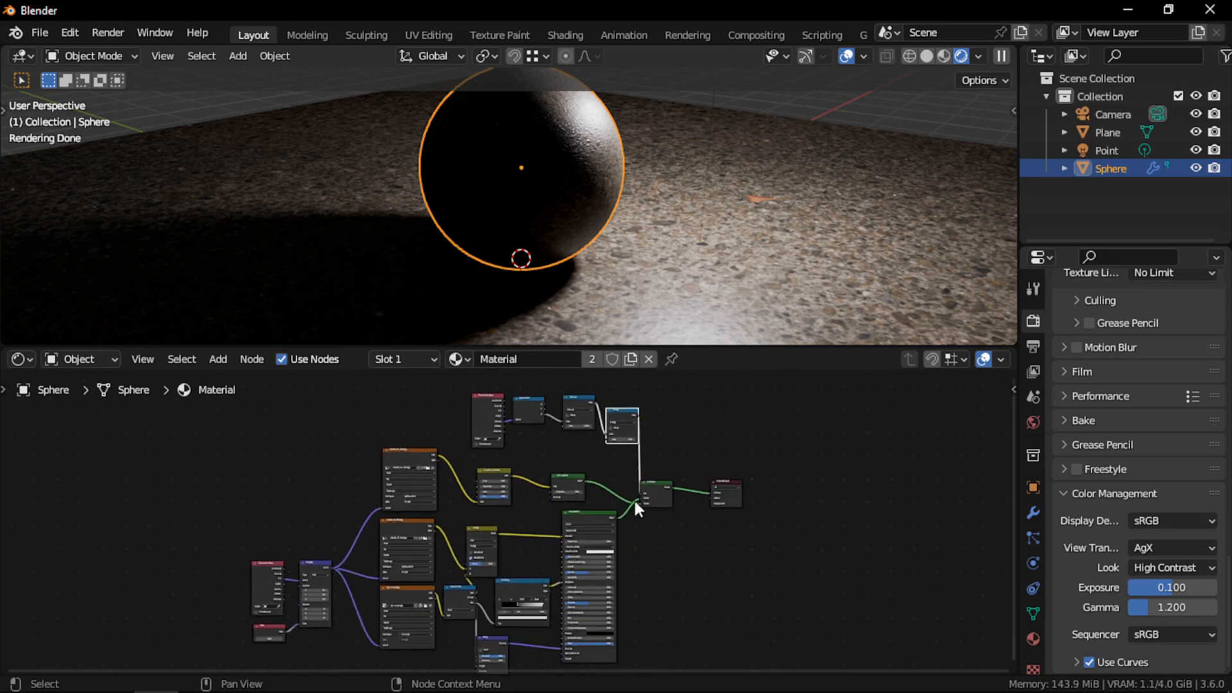
pyautogui.scroll(1, 678, 495)
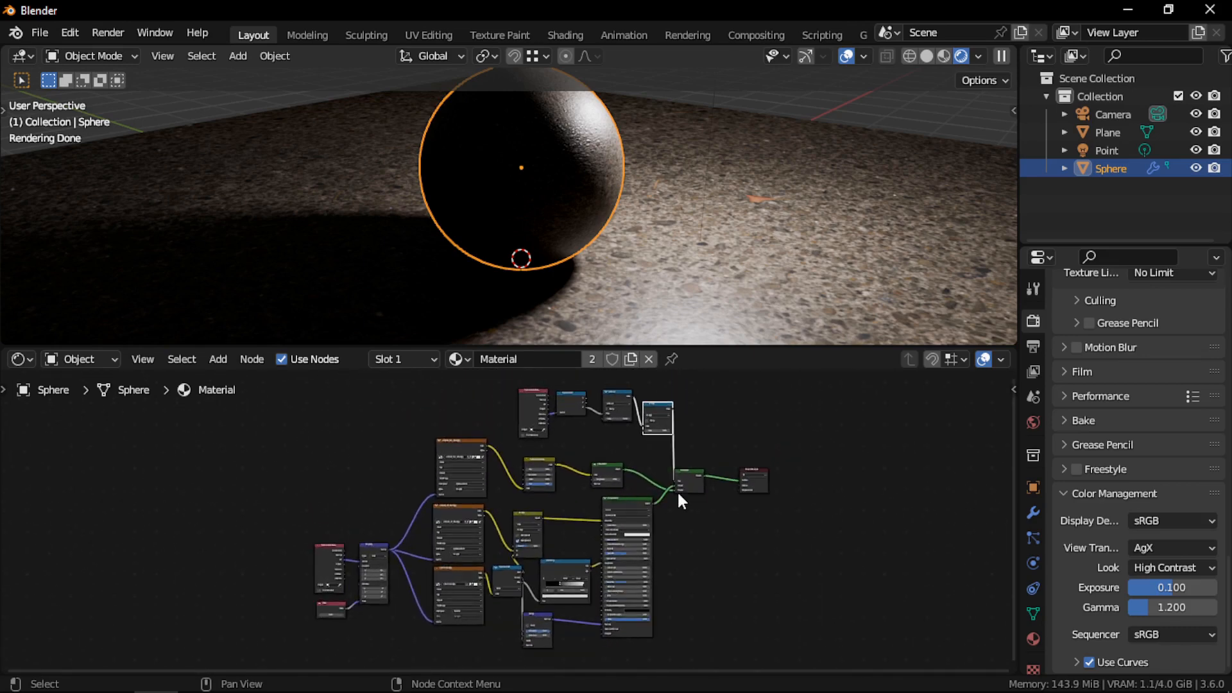